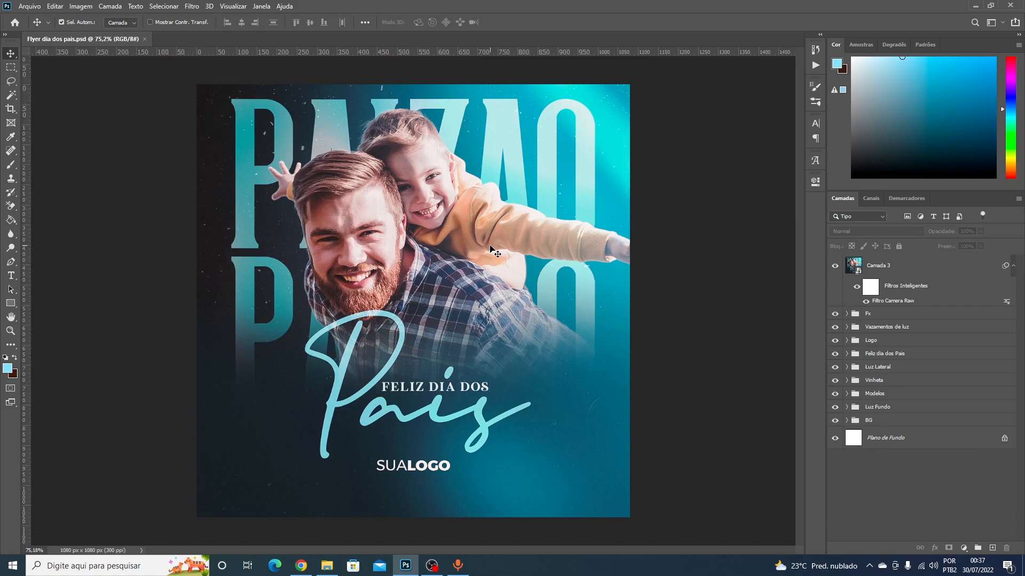
# - Create a new 1080 x 1080 px RGB document at 300 ppi with a white background
pyautogui.click(30, 7)
pyautogui.click(32, 17)
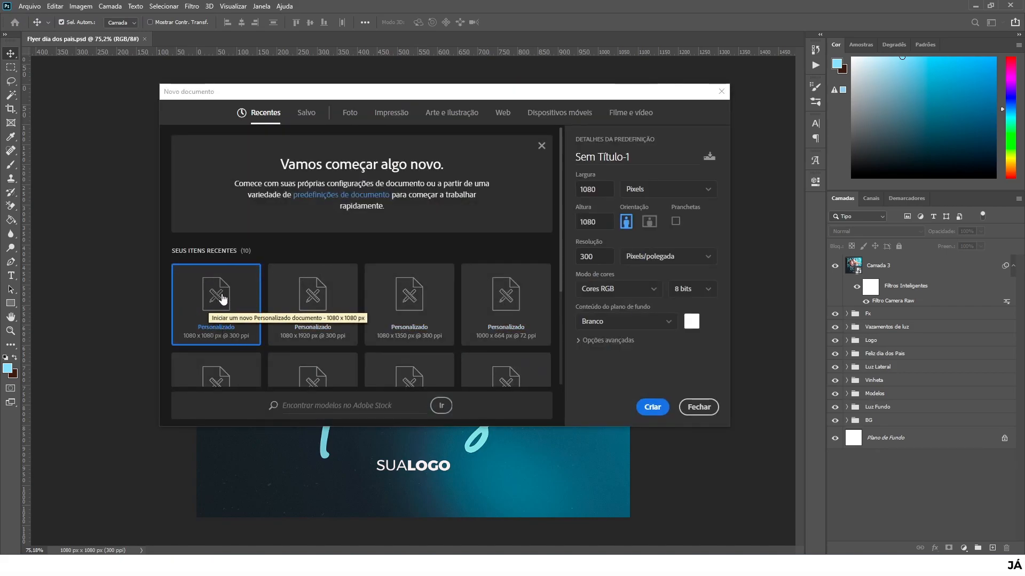
pyautogui.click(652, 406)
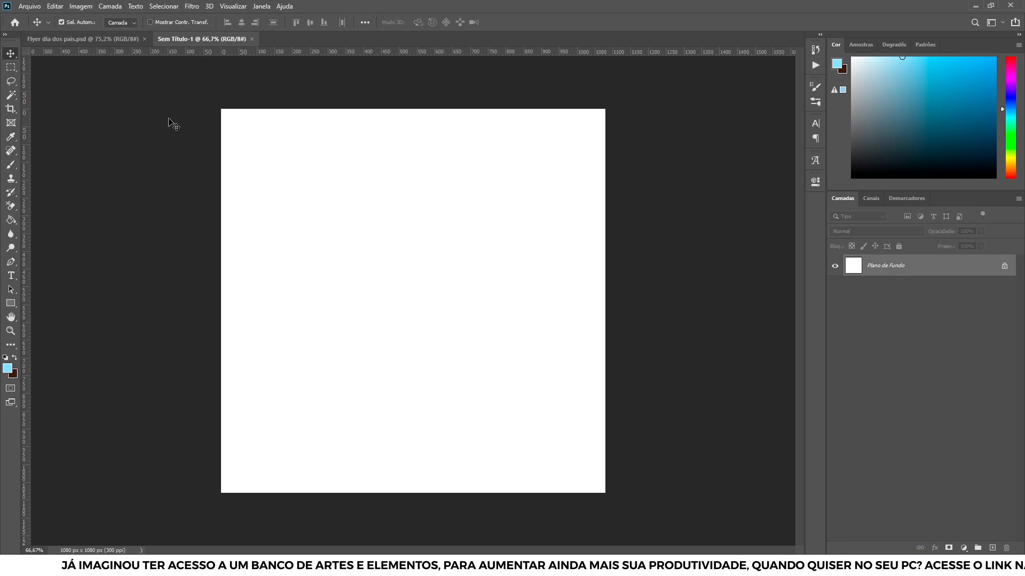
# - Place the photo cheerful-bearded-father-having-fun-with-his-little-son into the blank document at the canvas width
pyautogui.click(332, 564)
pyautogui.moveTo(332, 79); pyautogui.dragTo(842, 73)
pyautogui.moveTo(813, 198); pyautogui.dragTo(437, 282)
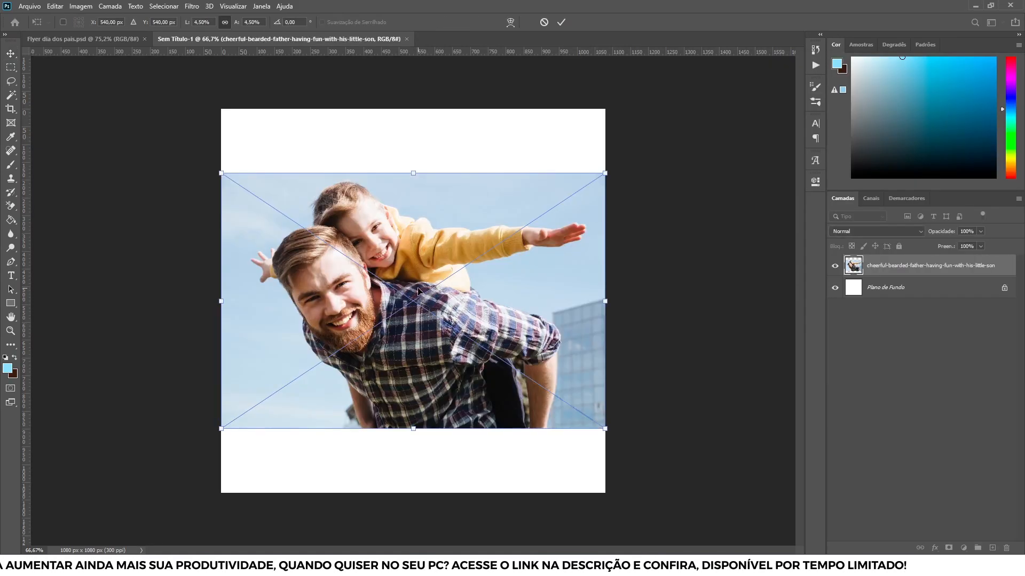
pyautogui.press('Return')
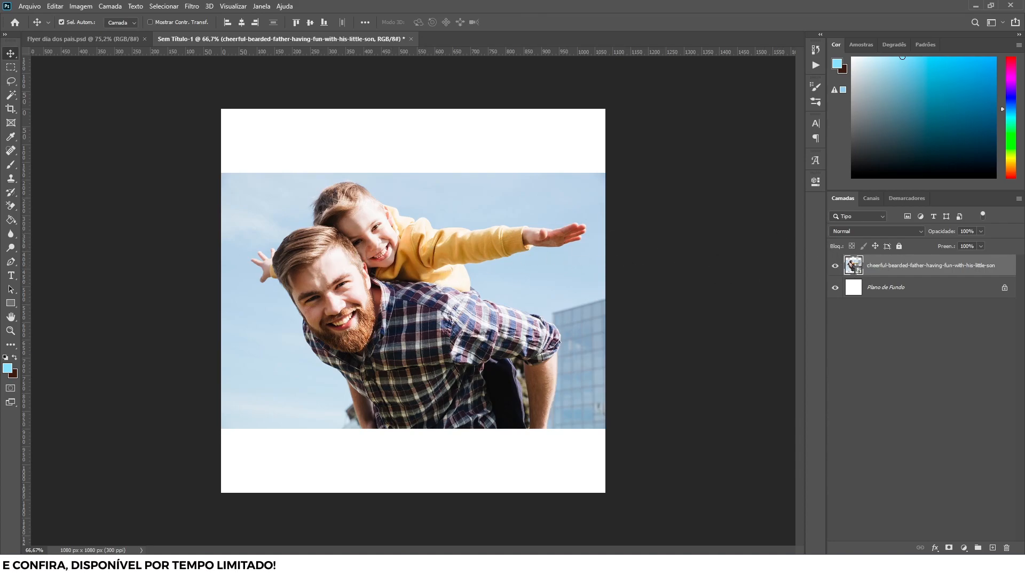
# - Open the placed photo's contents with its embedded colour profile and auto-select the father and son using Select Subject in Select and Mask
pyautogui.doubleClick(854, 267)
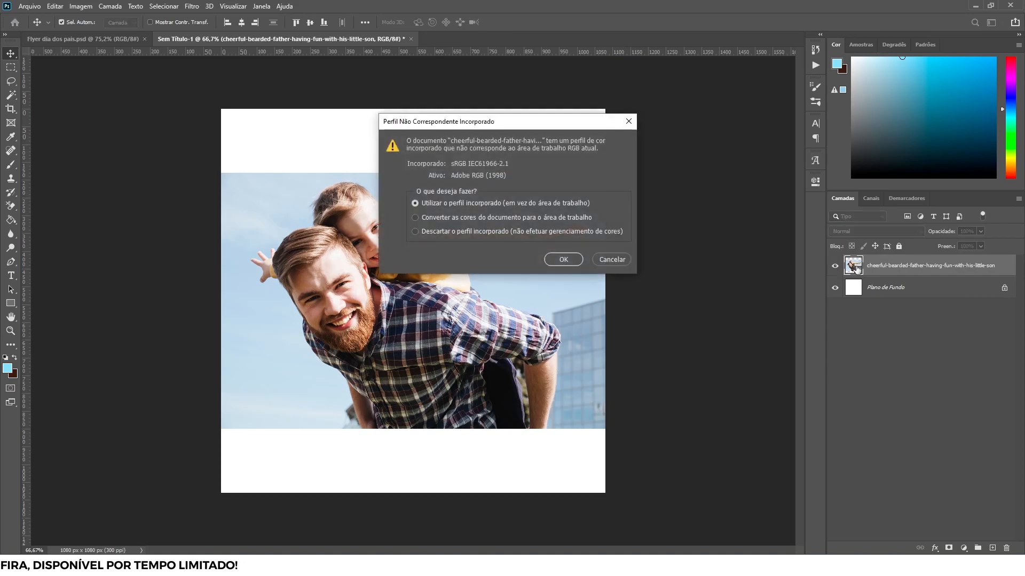
pyautogui.click(566, 259)
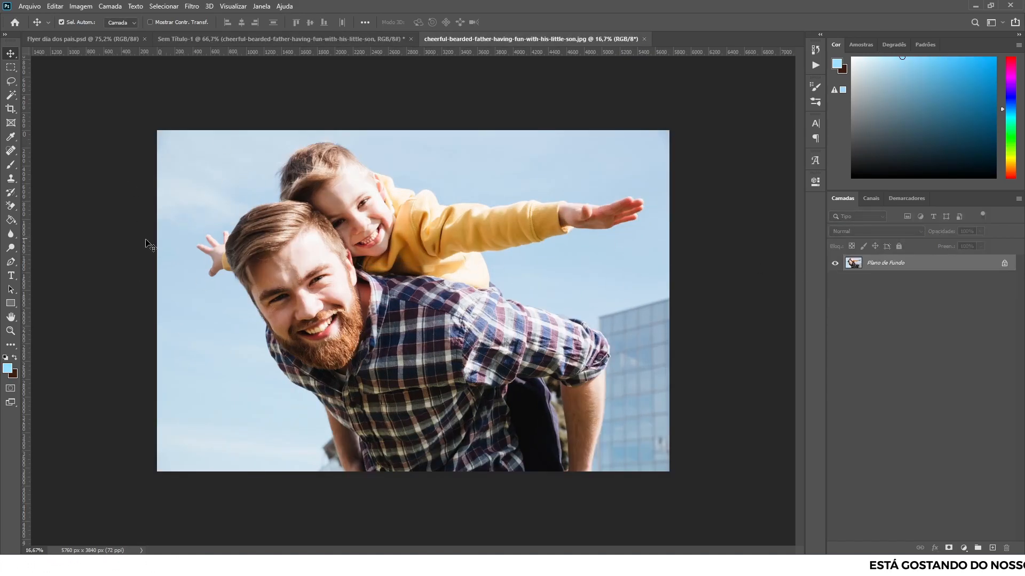
pyautogui.click(10, 70)
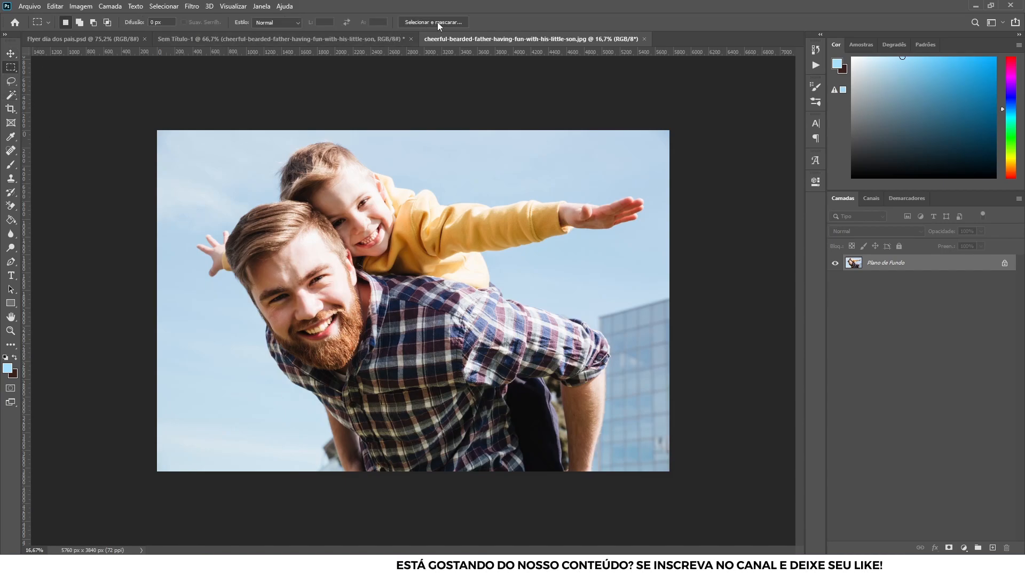
pyautogui.click(437, 22)
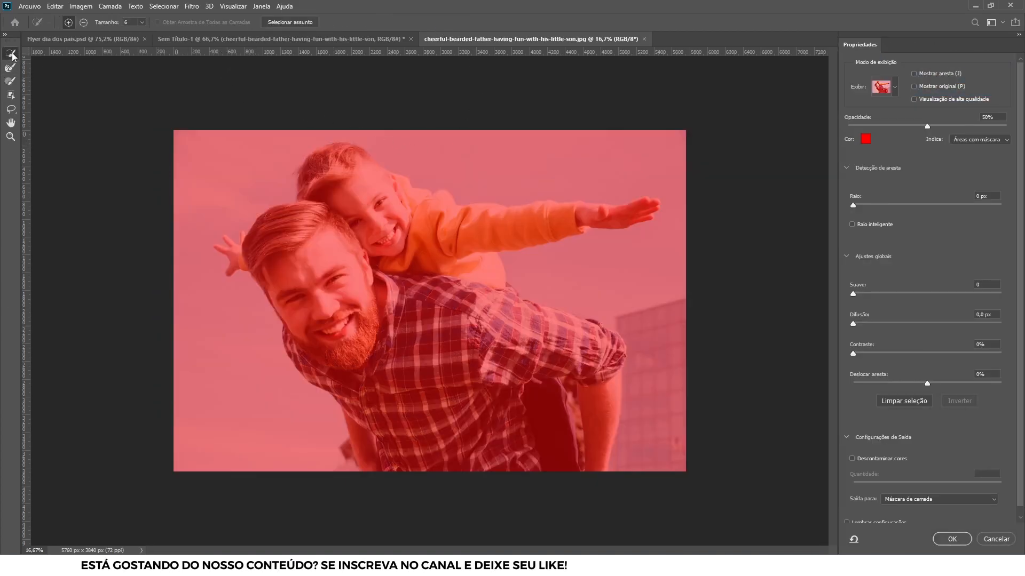
pyautogui.click(276, 23)
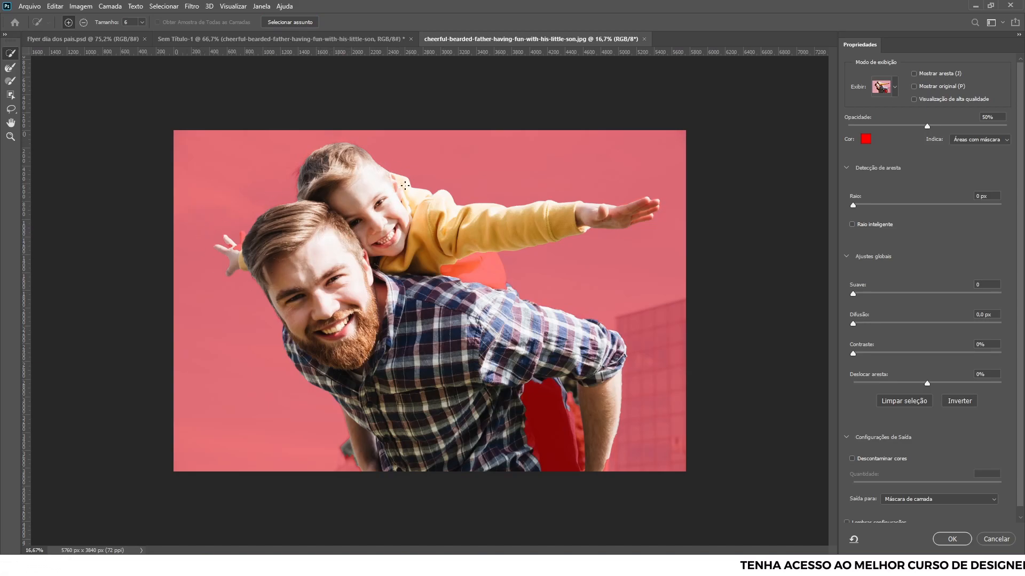
# - Paint the boy's dark trousers beside the father's shirt into the selection with a 250 px brush
pyautogui.scroll(1, 412, 186)
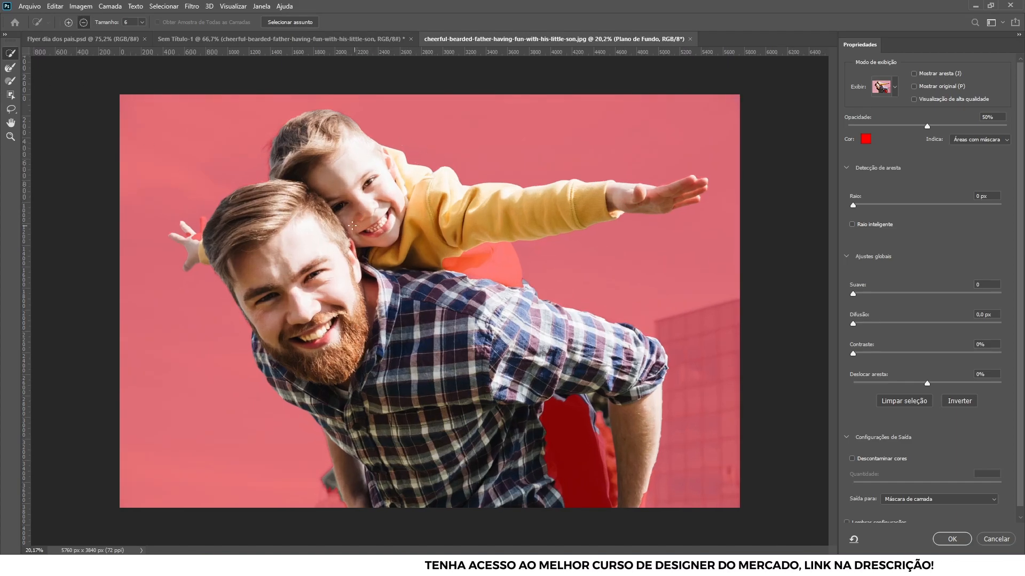
pyautogui.scroll(-1, 277, 335)
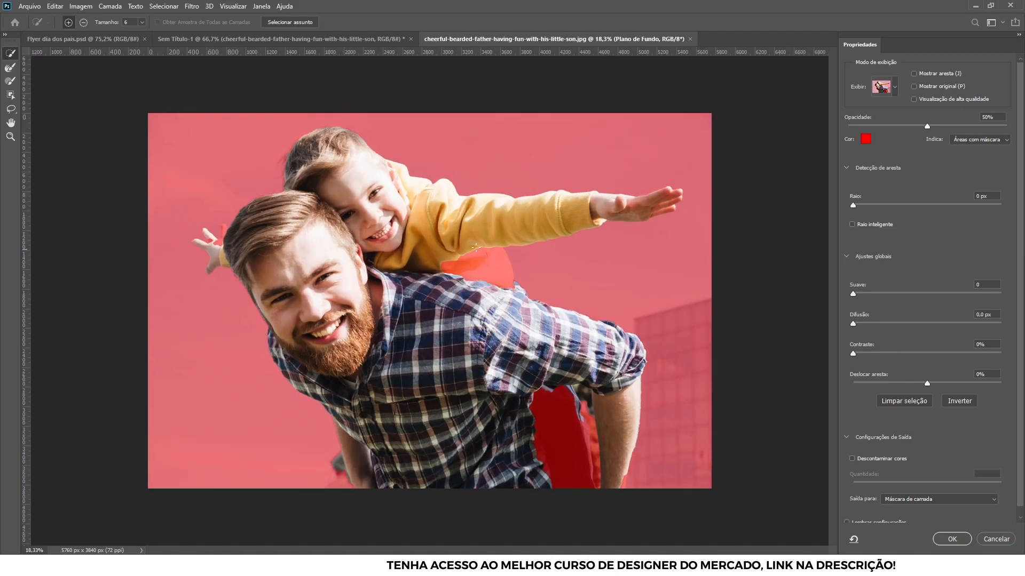
pyautogui.click(11, 82)
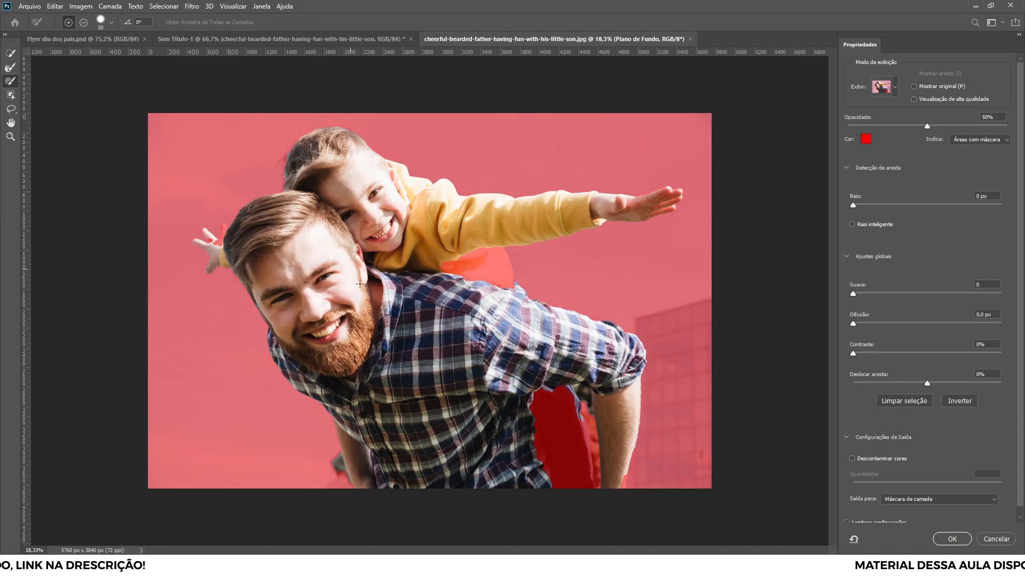
pyautogui.scroll(5, 534, 427)
pyautogui.moveTo(610, 446); pyautogui.dragTo(563, 404)
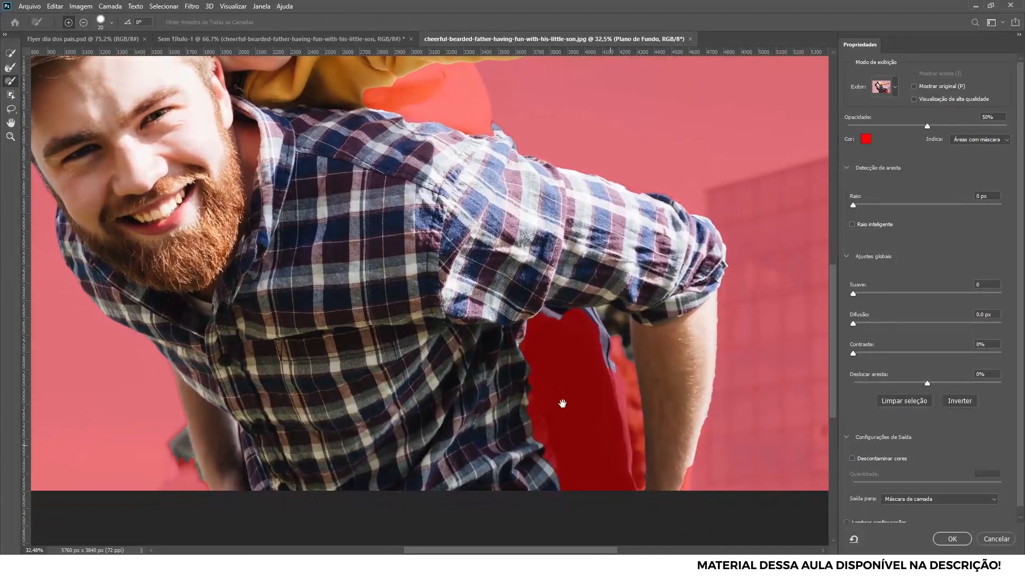
pyautogui.press(']')
pyautogui.press(']')
pyautogui.press(']')
pyautogui.press(']')
pyautogui.press(']')
pyautogui.press(']')
pyautogui.press(']')
pyautogui.press(']')
pyautogui.press(']')
pyautogui.press(']')
pyautogui.press(']')
pyautogui.press(']')
pyautogui.press(']')
pyautogui.press(']')
pyautogui.press(']')
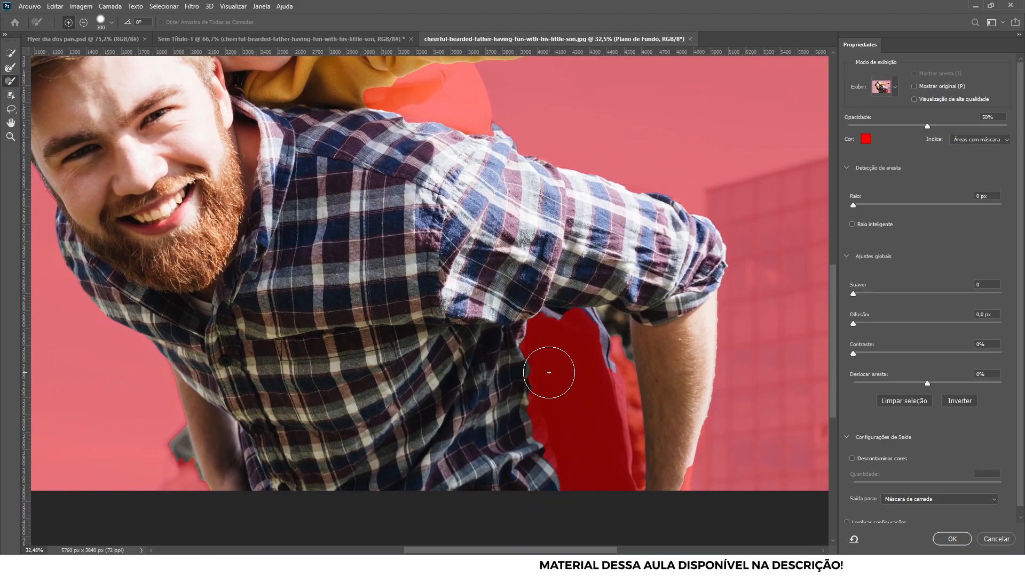
pyautogui.press('[')
pyautogui.press('[')
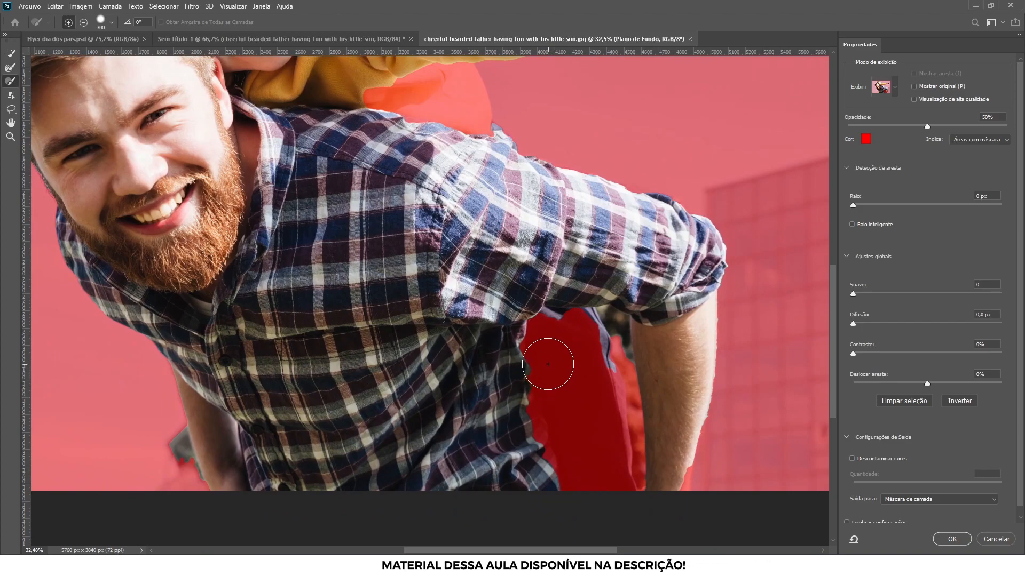
pyautogui.click(111, 22)
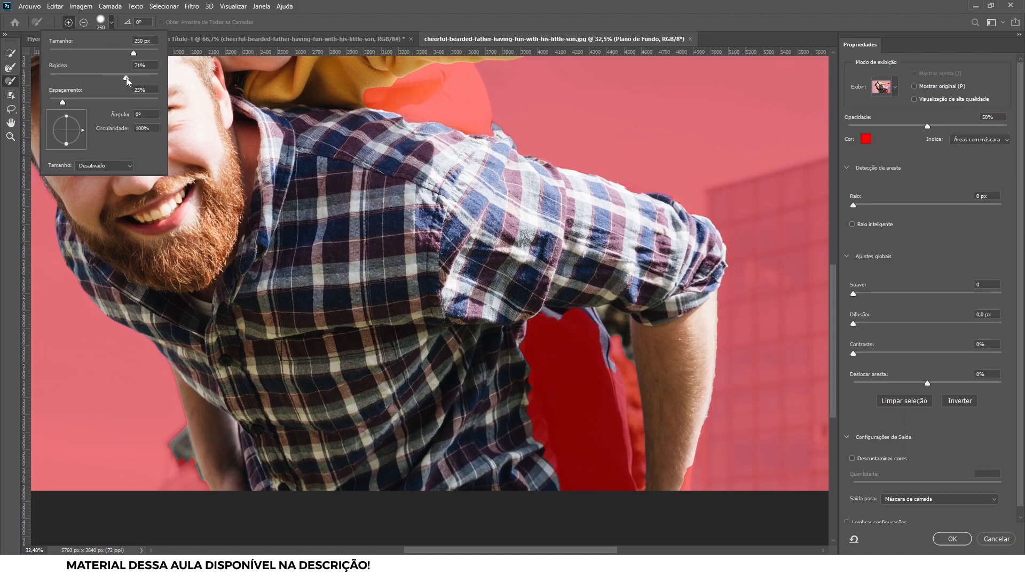
pyautogui.click(111, 23)
pyautogui.moveTo(529, 321)
pyautogui.mouseDown()
pyautogui.moveTo(551, 383)
pyautogui.moveTo(518, 304)
pyautogui.moveTo(555, 381)
pyautogui.moveTo(573, 481)
pyautogui.moveTo(555, 289)
pyautogui.moveTo(570, 292)
pyautogui.moveTo(580, 363)
pyautogui.moveTo(587, 372)
pyautogui.moveTo(585, 339)
pyautogui.moveTo(598, 399)
pyautogui.moveTo(602, 385)
pyautogui.moveTo(603, 482)
pyautogui.mouseUp()
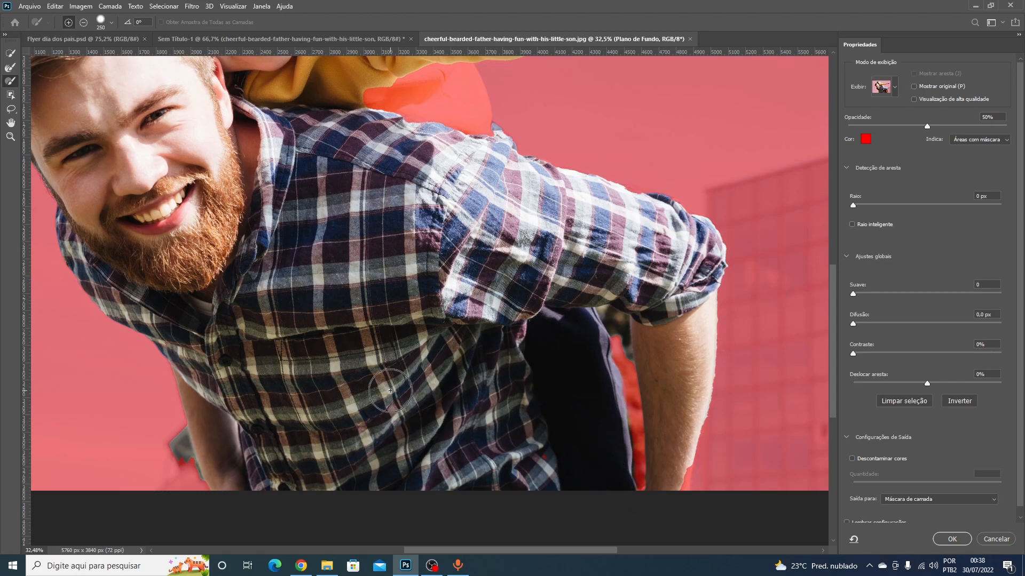
# - Paint the missing lower part of the boy's yellow sweater above the father's back into the selection
pyautogui.scroll(-7, 390, 391)
pyautogui.scroll(1, 430, 279)
pyautogui.moveTo(461, 269)
pyautogui.mouseDown()
pyautogui.moveTo(446, 296)
pyautogui.moveTo(483, 276)
pyautogui.moveTo(504, 299)
pyautogui.mouseUp()
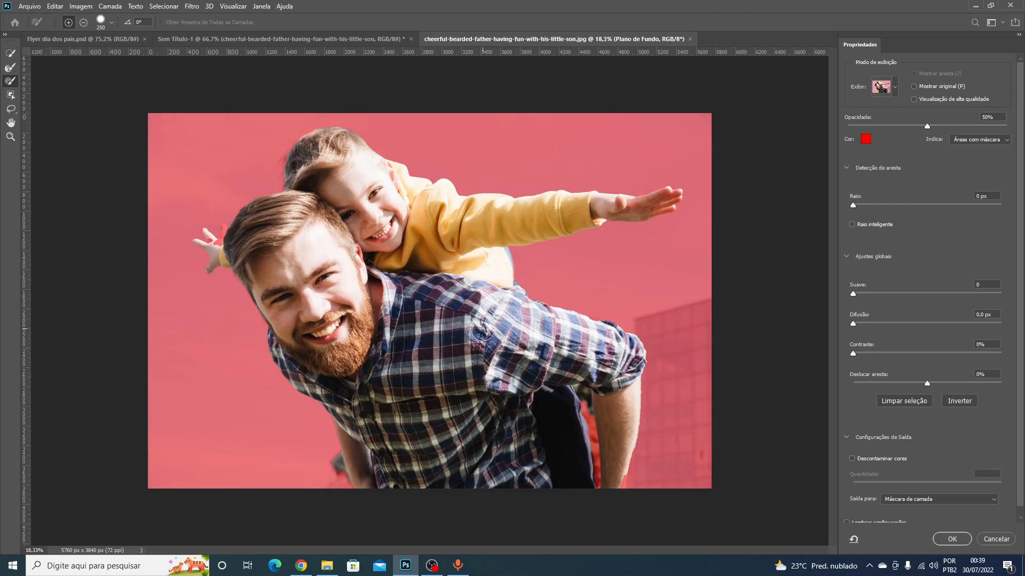
# - Restore the outer edge of the father's forearm near the photo's lower border in the selection
pyautogui.scroll(6, 581, 372)
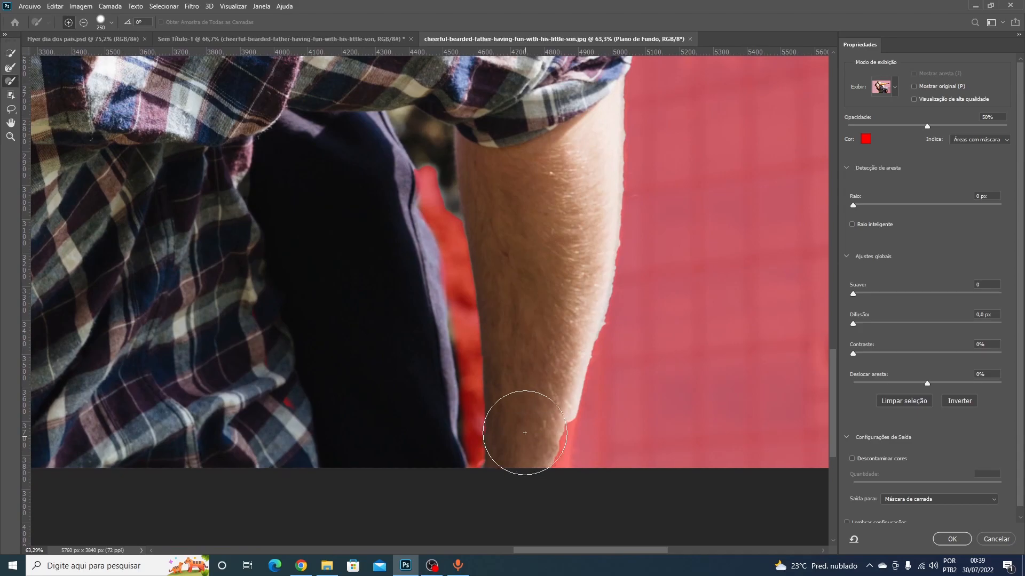
pyautogui.moveTo(526, 439)
pyautogui.mouseDown()
pyautogui.moveTo(528, 419)
pyautogui.moveTo(529, 454)
pyautogui.moveTo(531, 441)
pyautogui.mouseUp()
pyautogui.moveTo(553, 344); pyautogui.dragTo(575, 266)
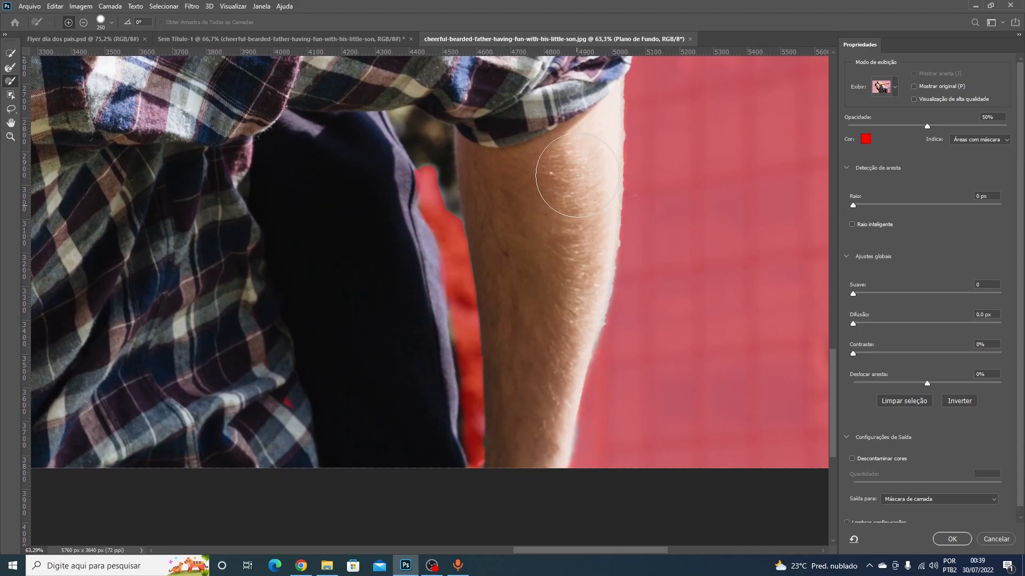
# - Subtract the leftover background between the dark trousers and the father's arm from the selection with a 90 px brush
pyautogui.scroll(-5, 578, 102)
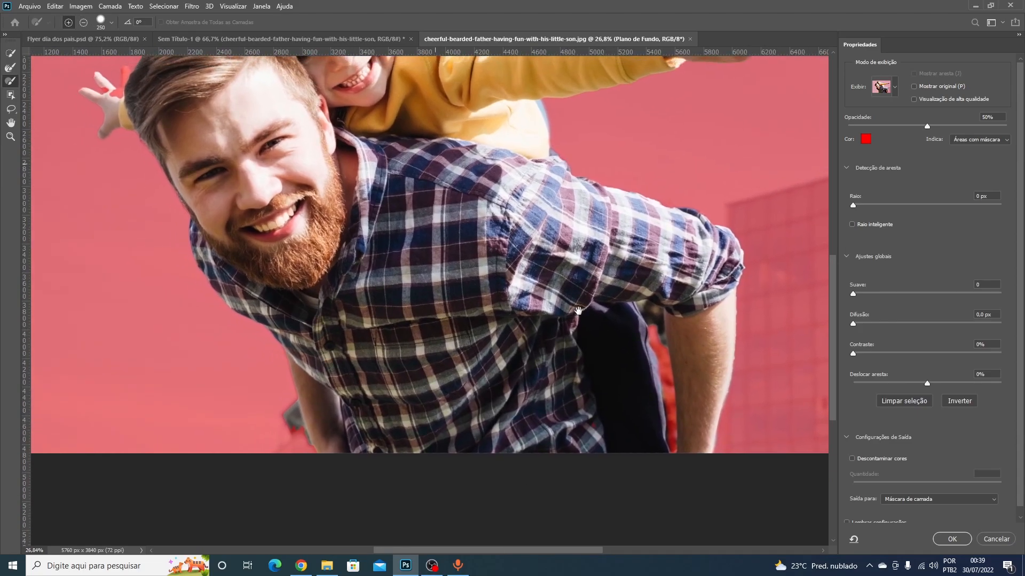
pyautogui.moveTo(295, 303); pyautogui.dragTo(374, 405)
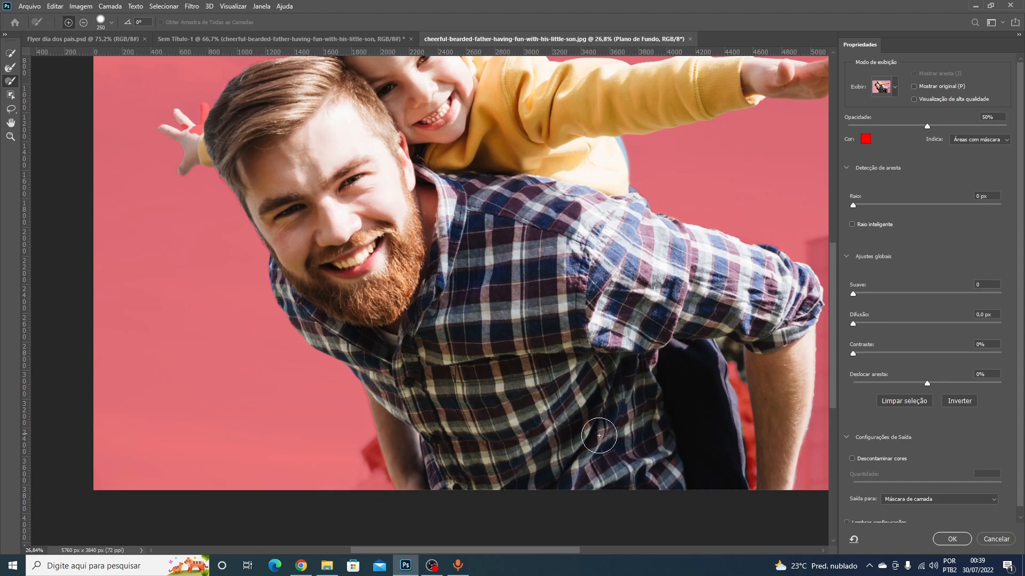
pyautogui.scroll(5, 587, 384)
pyautogui.press('[')
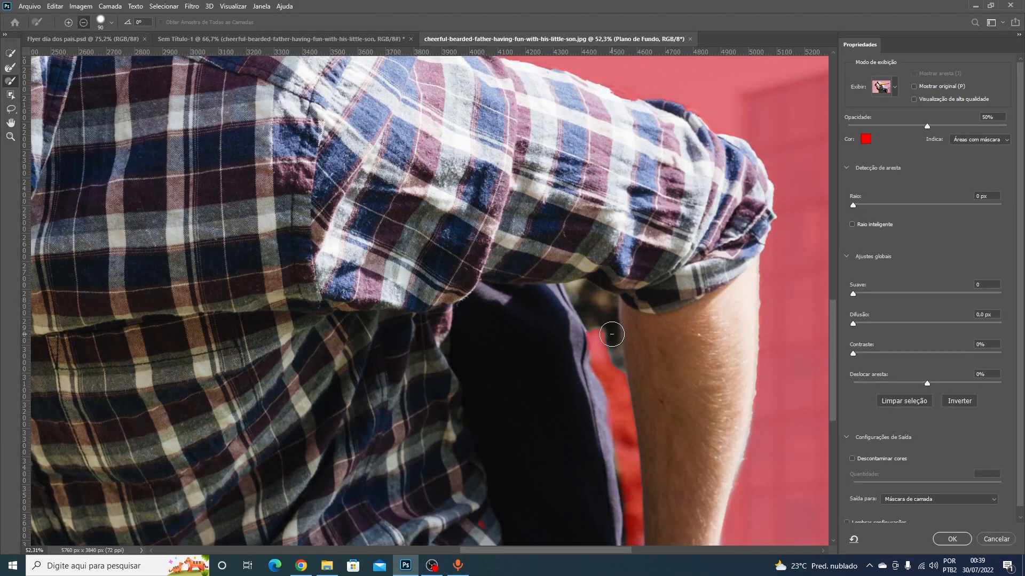
pyautogui.moveTo(612, 350); pyautogui.dragTo(606, 334)
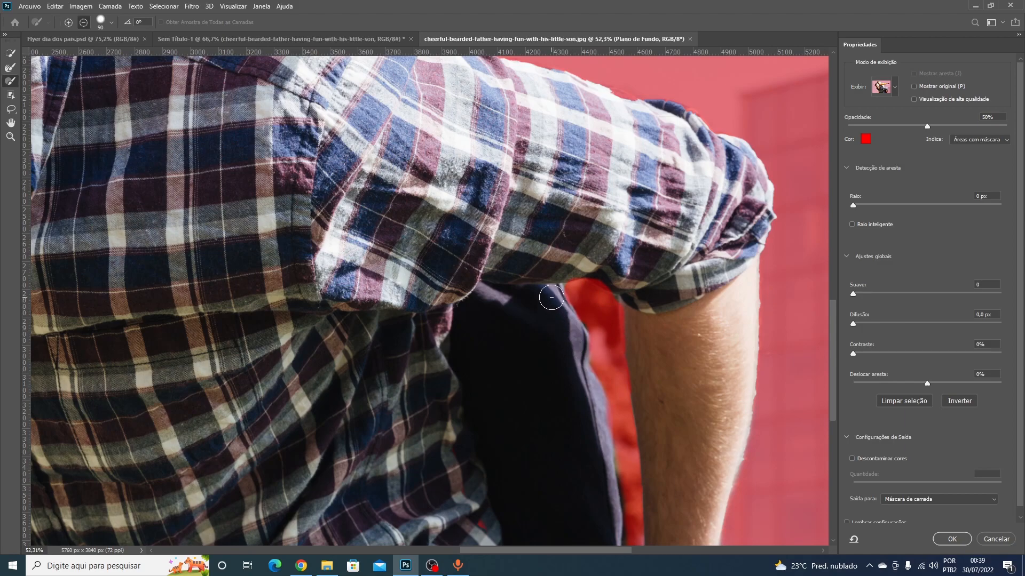
# - Refine the hair edges of the boy and the father with the Refine Edge brush at 250 px
pyautogui.scroll(-5, 551, 297)
pyautogui.scroll(5, 261, 262)
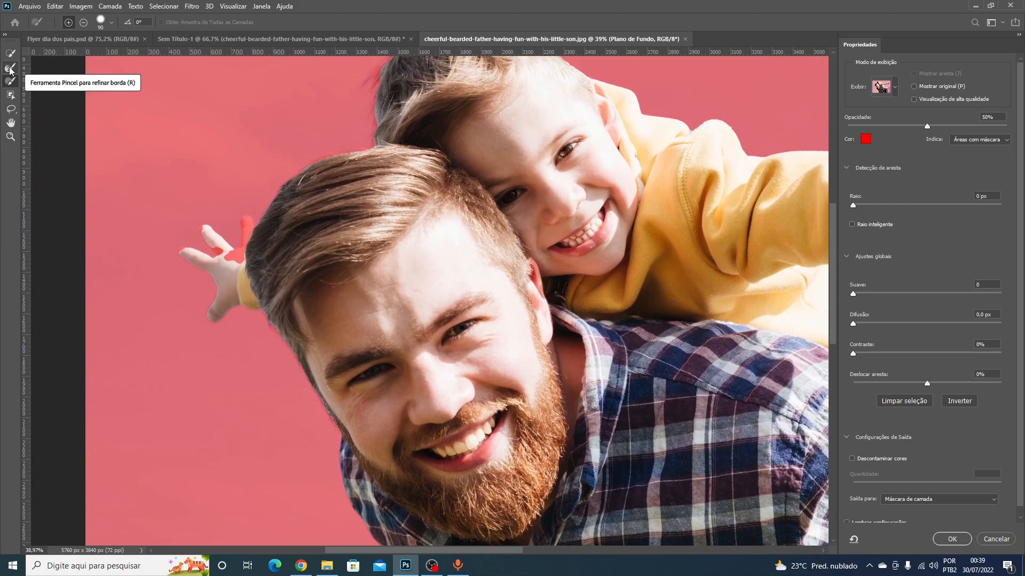
pyautogui.click(9, 69)
pyautogui.scroll(3, 301, 204)
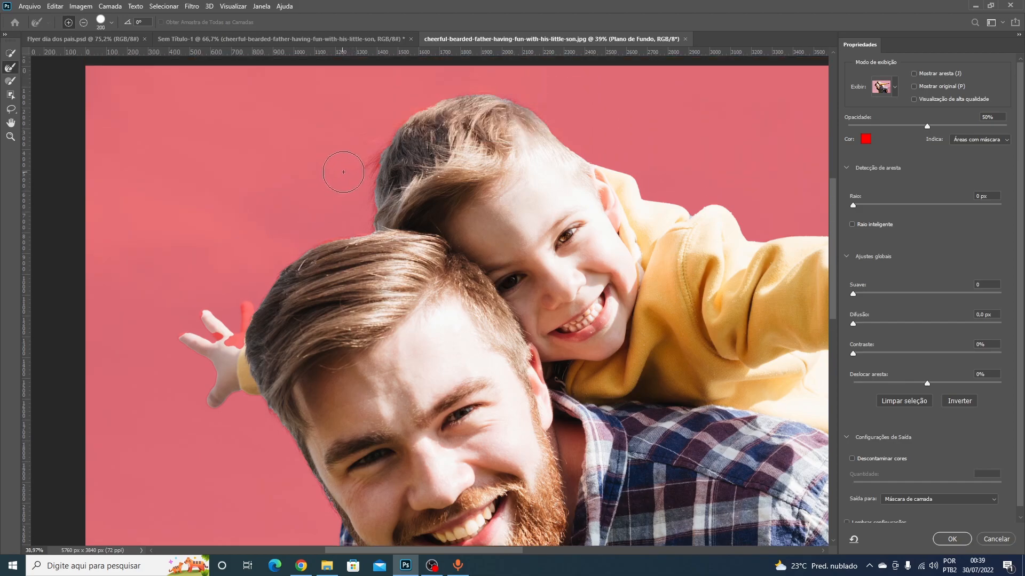
pyautogui.scroll(1, 354, 181)
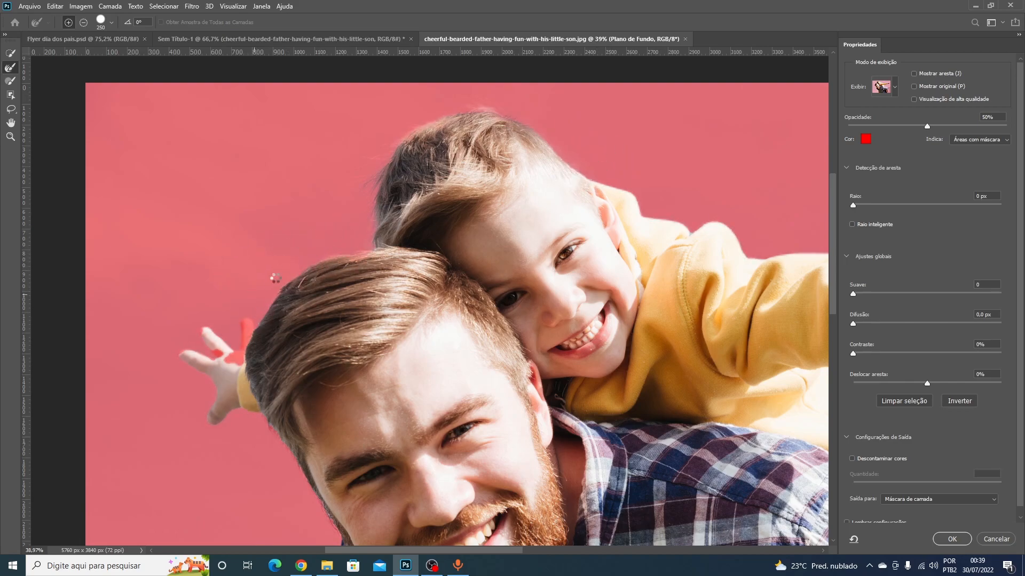
# - Output the selection as a layer mask and convert the masked layer into a smart object
pyautogui.scroll(-3, 402, 197)
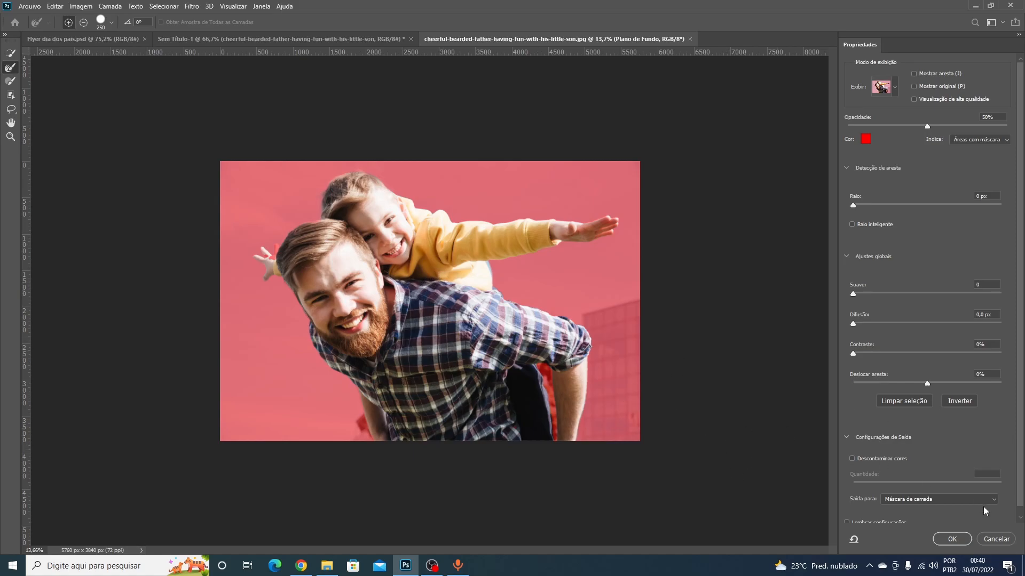
pyautogui.scroll(-1, 948, 452)
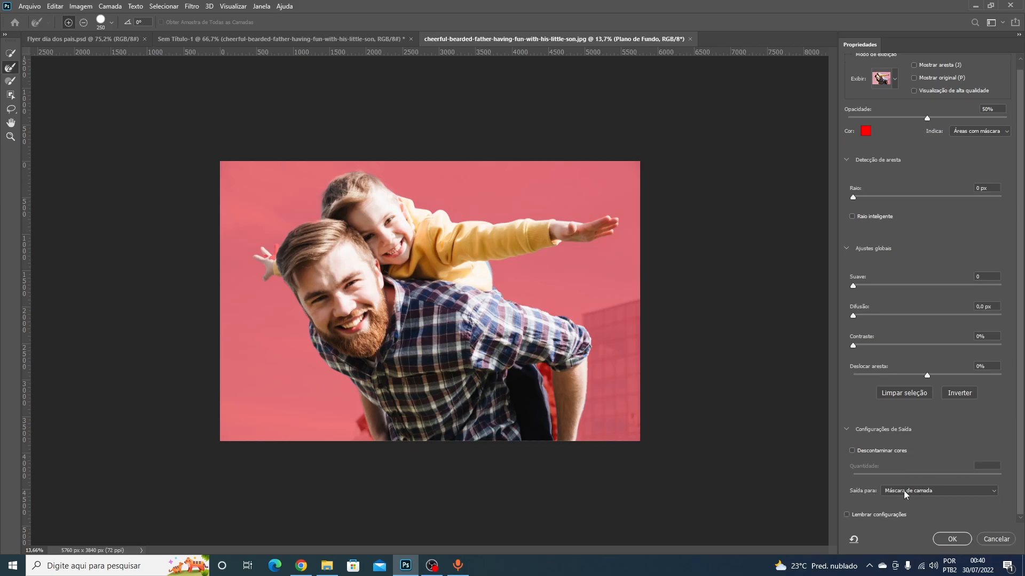
pyautogui.click(950, 540)
pyautogui.rightClick(895, 269)
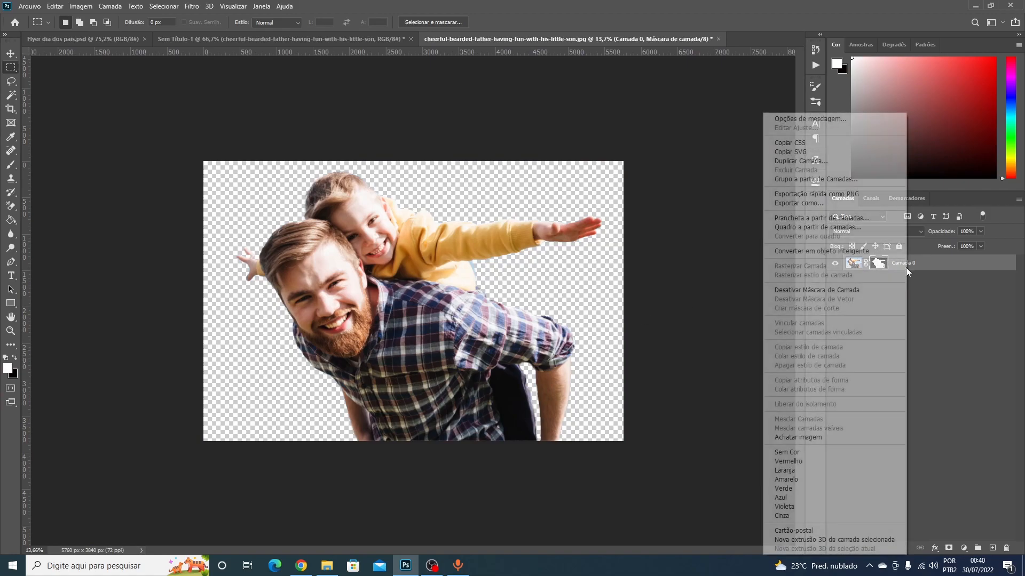
pyautogui.click(854, 252)
# - Bring the cut-out into the 1080 x 1080 px document and scale it down to fit over the original photo
pyautogui.moveTo(859, 261); pyautogui.dragTo(420, 248)
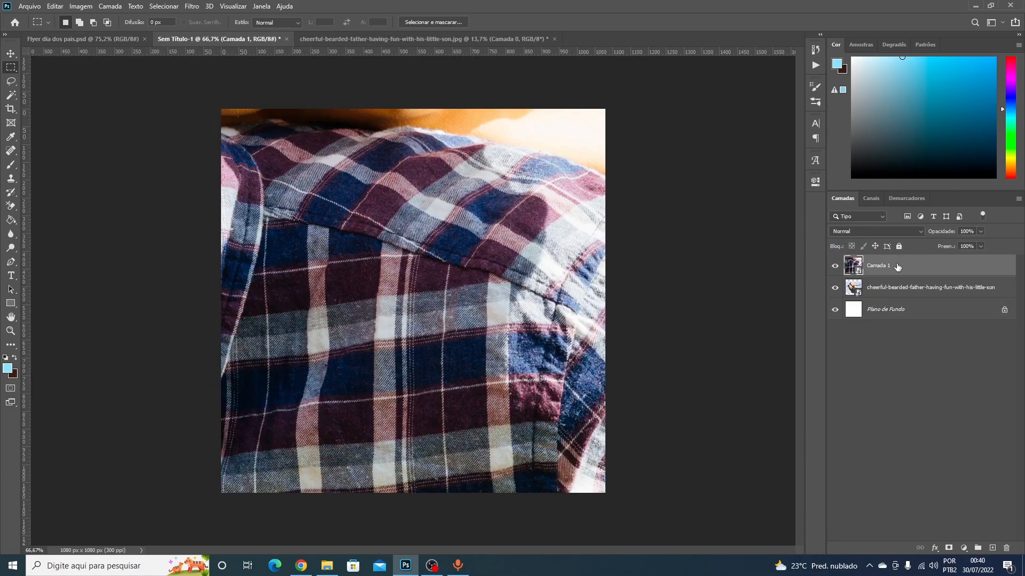
pyautogui.hotkey('ctrl', 't')
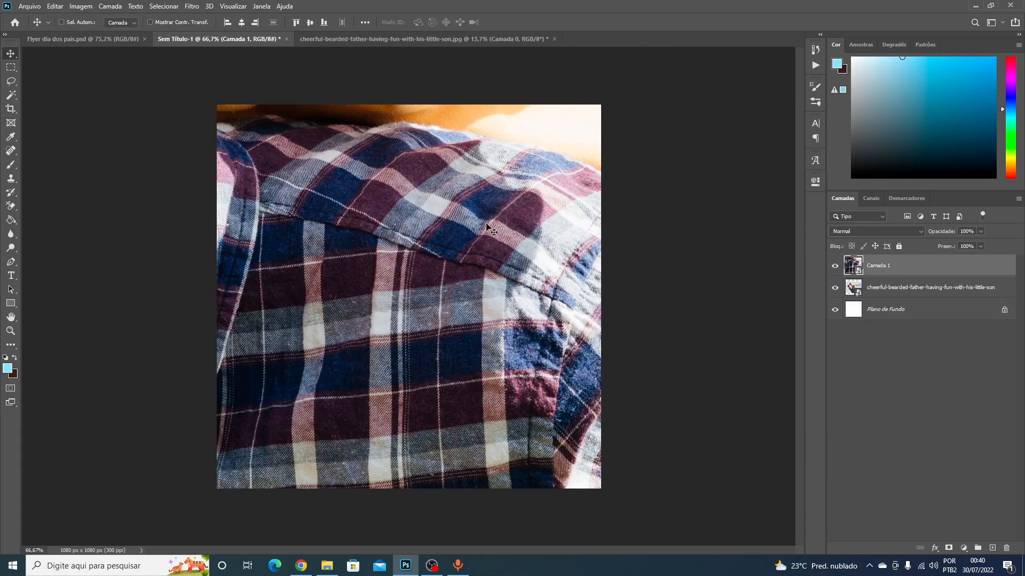
pyautogui.hotkey('ctrl', '0')
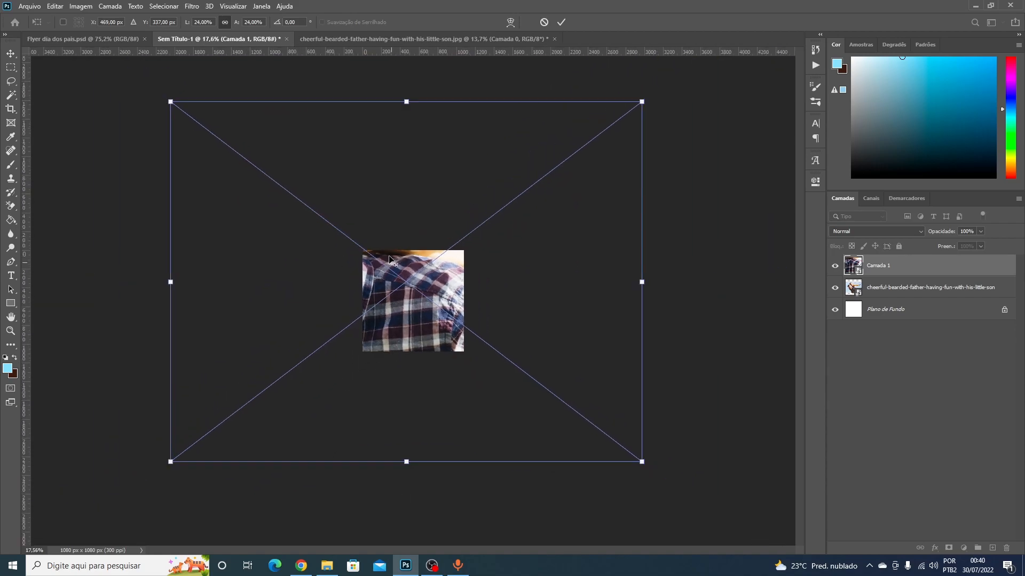
pyautogui.moveTo(414, 95); pyautogui.dragTo(442, 309)
pyautogui.scroll(1, 411, 290)
pyautogui.scroll(2, 411, 291)
pyautogui.press('Return')
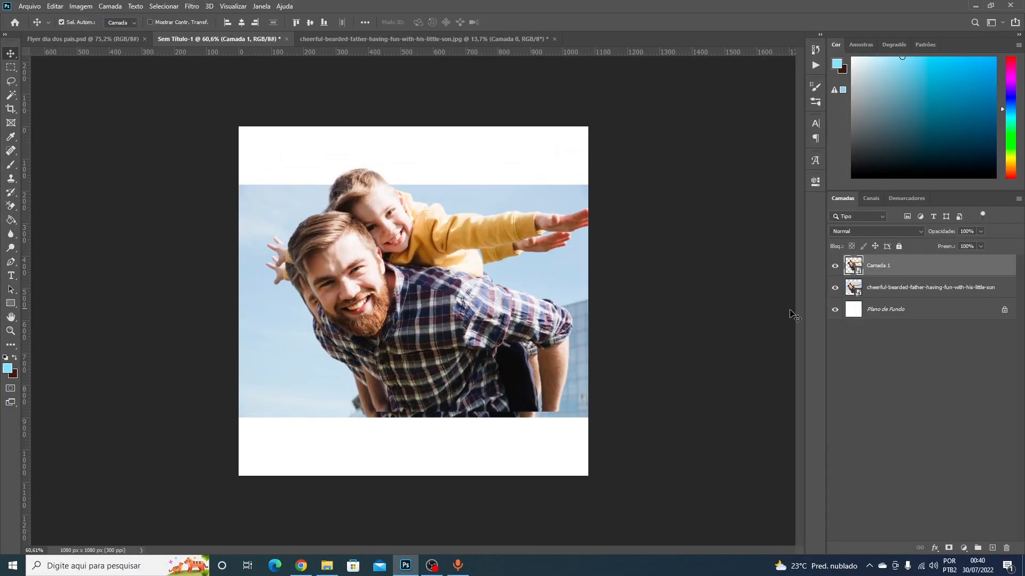
# - Delete the original uncut photo layer beneath the father-and-son cut-out
pyautogui.click(884, 294)
pyautogui.press('Delete')
pyautogui.scroll(3, 282, 245)
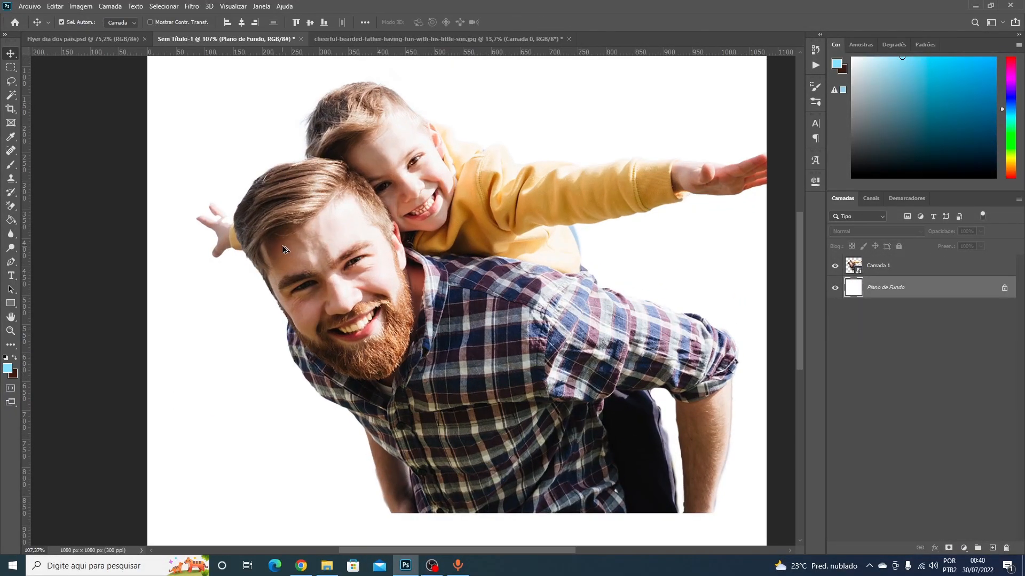
# - Delete the cut-out layer Camada 1 from the untitled document and close the source father-and-son photo without saving
pyautogui.scroll(4, 178, 201)
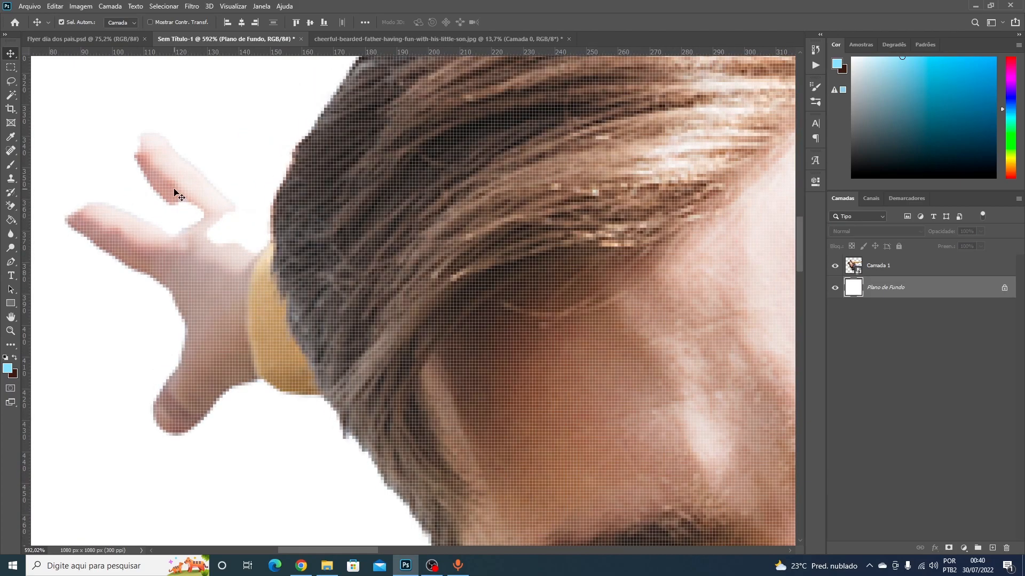
pyautogui.scroll(-18, 363, 256)
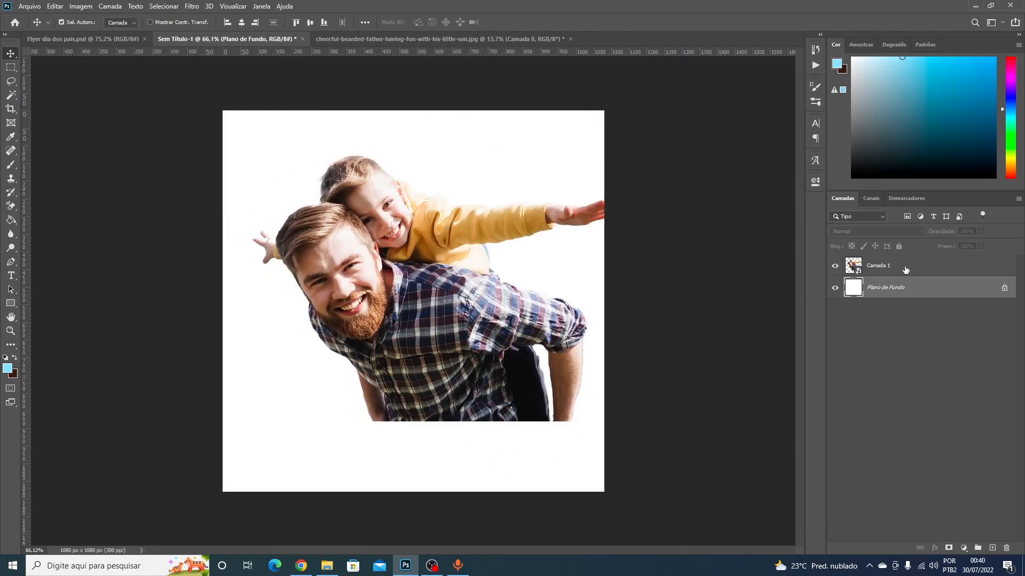
pyautogui.click(905, 270)
pyautogui.press('Delete')
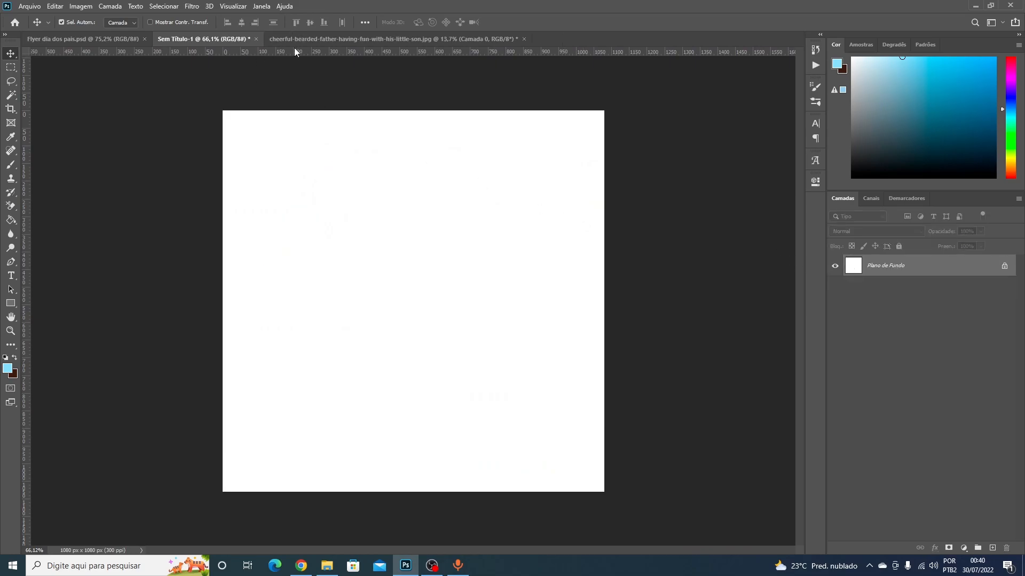
pyautogui.click(397, 39)
pyautogui.click(524, 39)
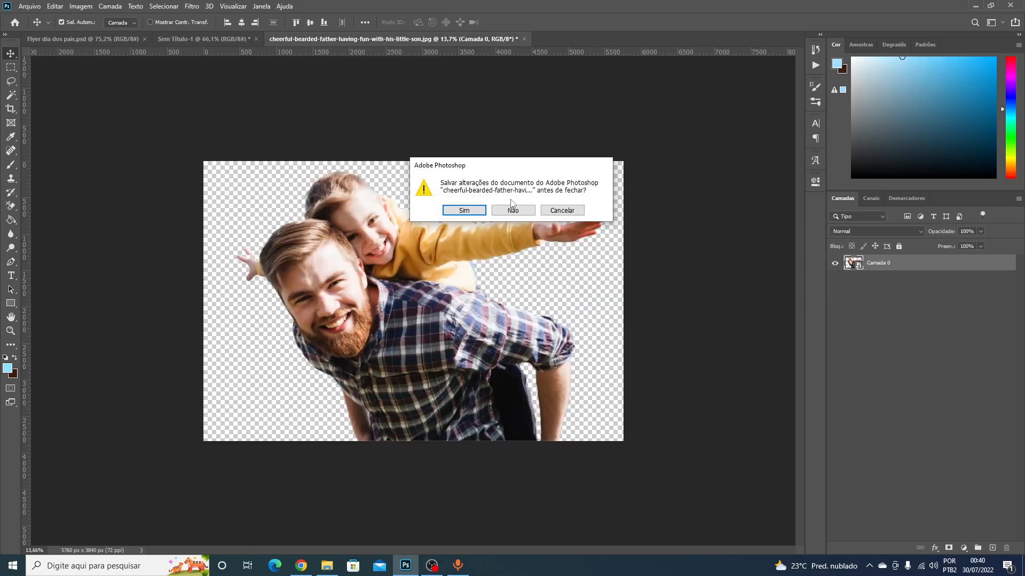
pyautogui.click(511, 208)
# - Copy the masked father-and-son layer from the Modelos group of Flyer dia dos pais.psd into the untitled document
pyautogui.click(86, 38)
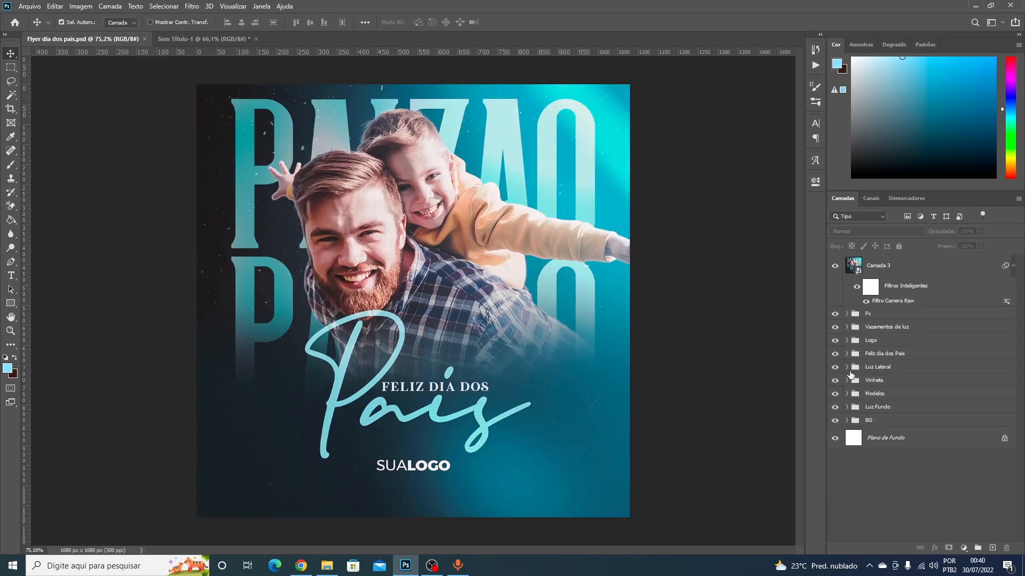
pyautogui.click(847, 394)
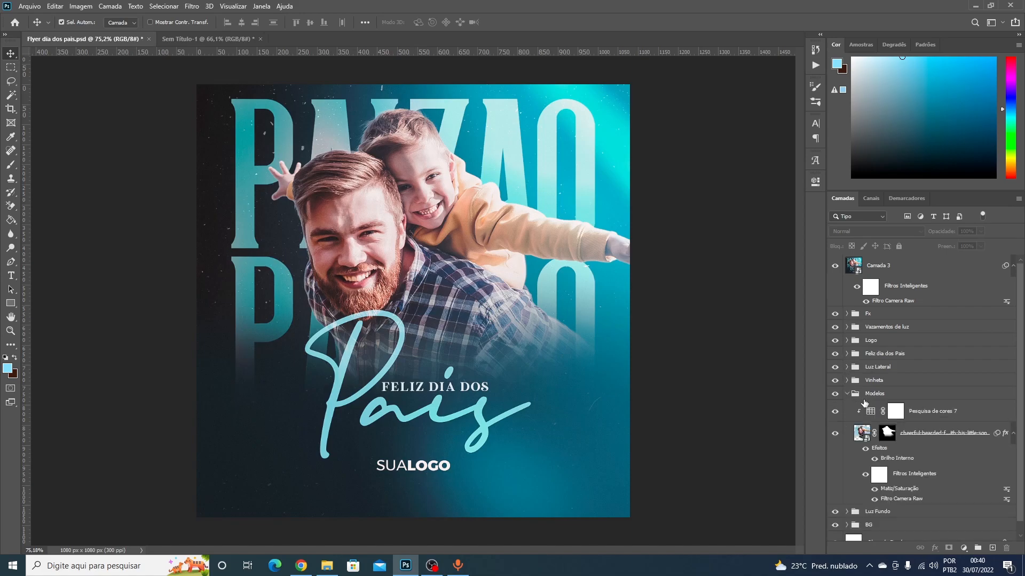
pyautogui.click(864, 435)
pyautogui.moveTo(867, 435); pyautogui.dragTo(411, 305)
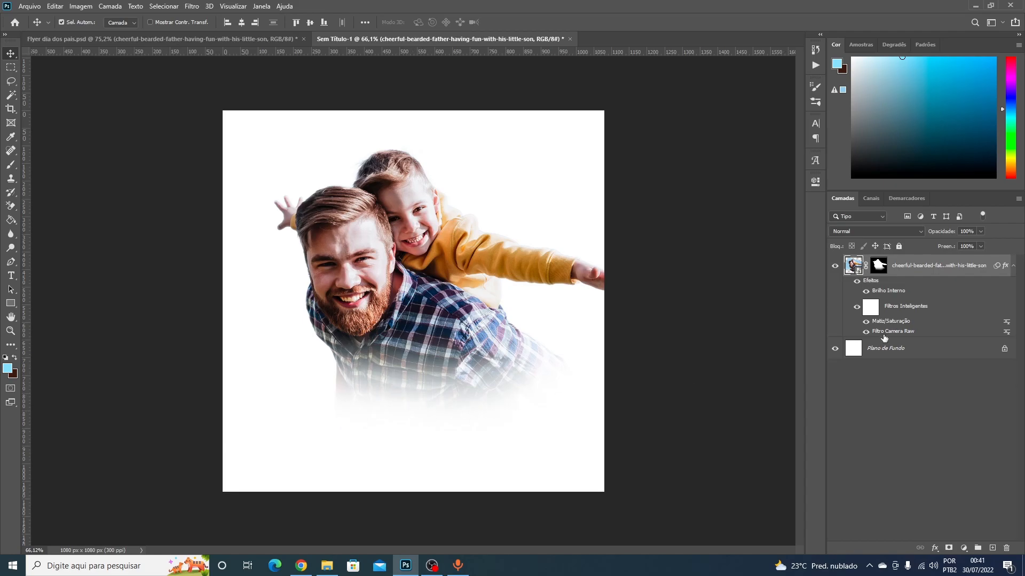
# - Target the father-and-son layer's mask with a soft black brush at 250 px and 0% hardness over the faded shirt
pyautogui.click(878, 267)
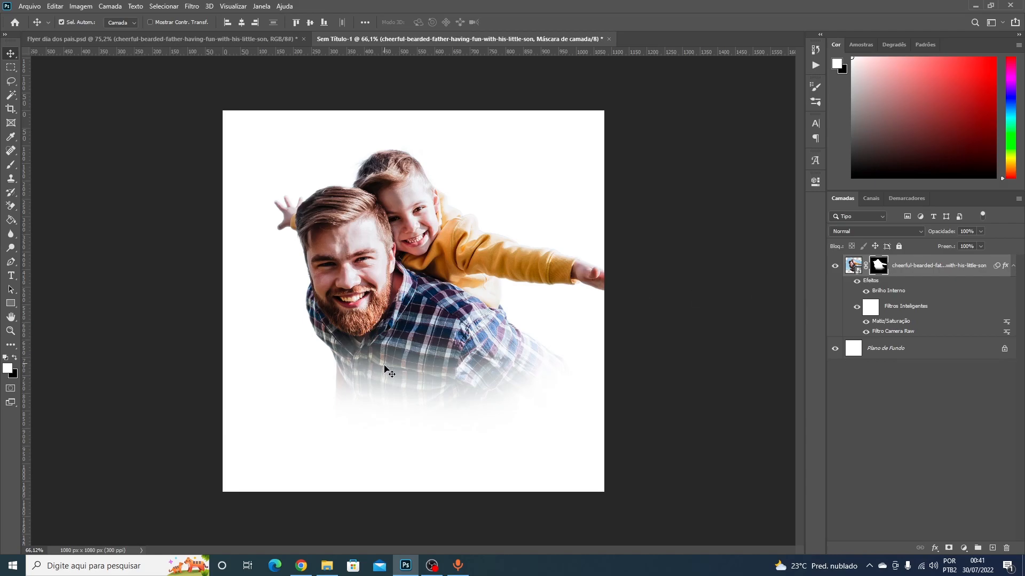
pyautogui.press('b')
pyautogui.press(']')
pyautogui.press(']')
pyautogui.press(']')
pyautogui.press(']')
pyautogui.press(']')
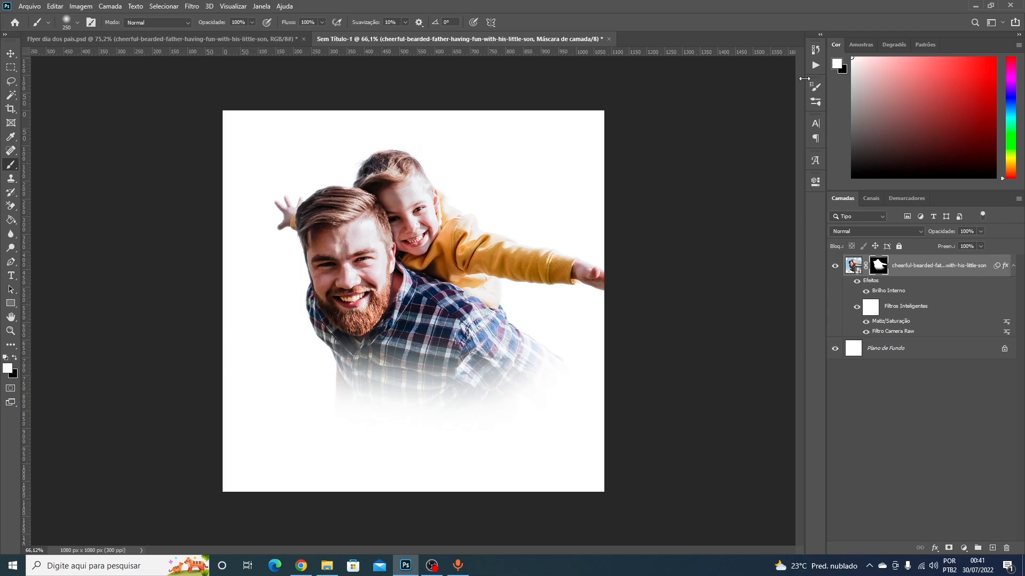
pyautogui.press('x')
pyautogui.moveTo(540, 374)
pyautogui.mouseDown()
pyautogui.moveTo(297, 420)
pyautogui.moveTo(558, 345)
pyautogui.moveTo(539, 396)
pyautogui.moveTo(276, 393)
pyautogui.moveTo(371, 419)
pyautogui.moveTo(519, 340)
pyautogui.moveTo(468, 428)
pyautogui.moveTo(306, 401)
pyautogui.moveTo(496, 395)
pyautogui.moveTo(539, 356)
pyautogui.moveTo(261, 409)
pyautogui.moveTo(479, 398)
pyautogui.moveTo(524, 362)
pyautogui.mouseUp()
pyautogui.click(77, 24)
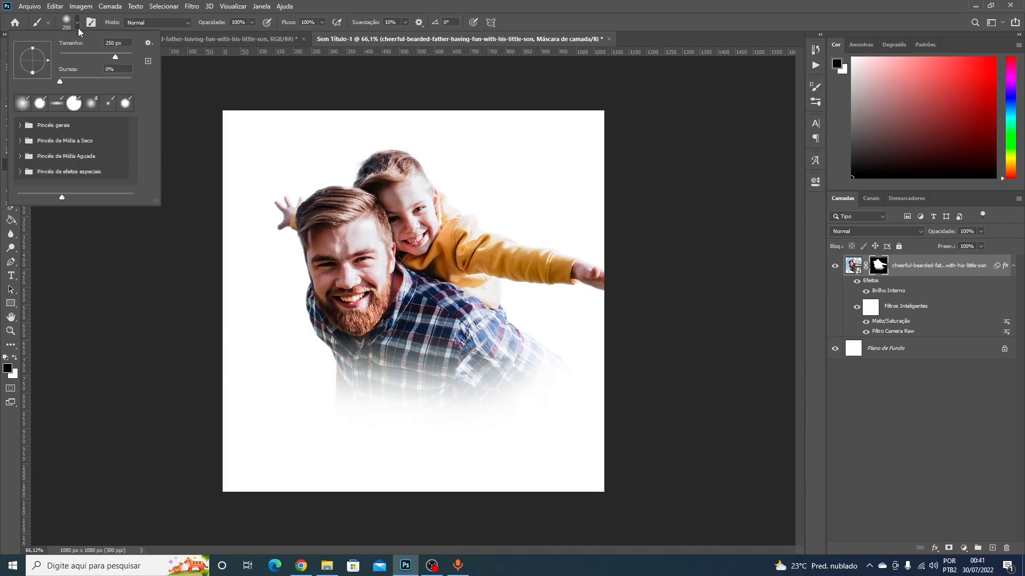
pyautogui.click(75, 24)
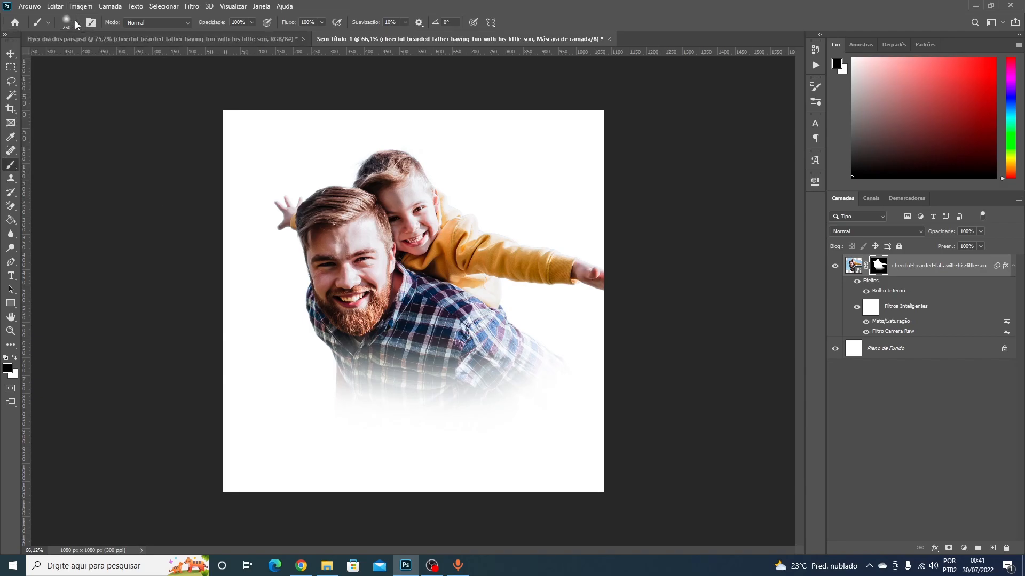
# - Remove the layer effects with the inner glow from the father-and-son layer
pyautogui.click(11, 54)
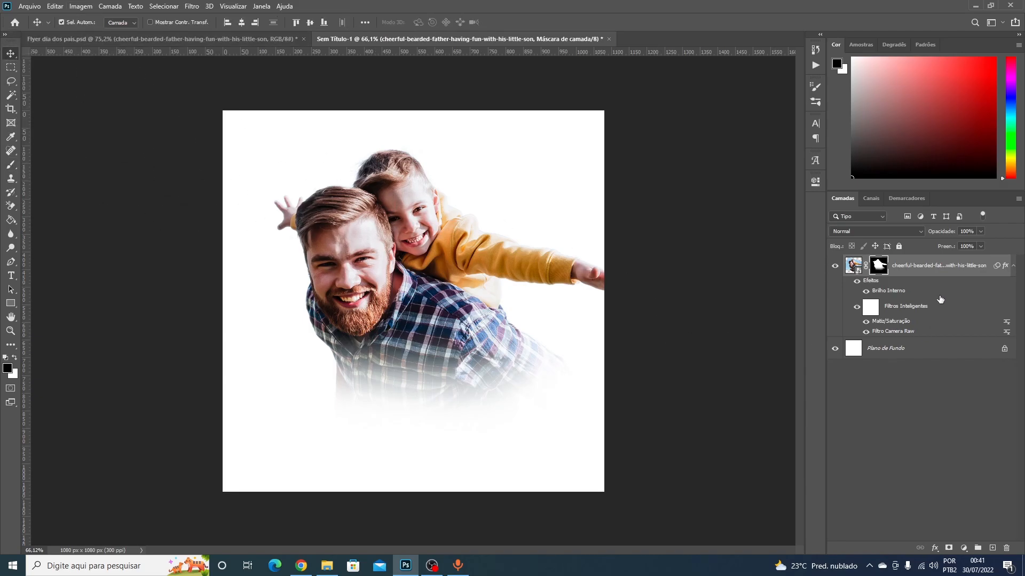
pyautogui.moveTo(871, 285); pyautogui.dragTo(1006, 548)
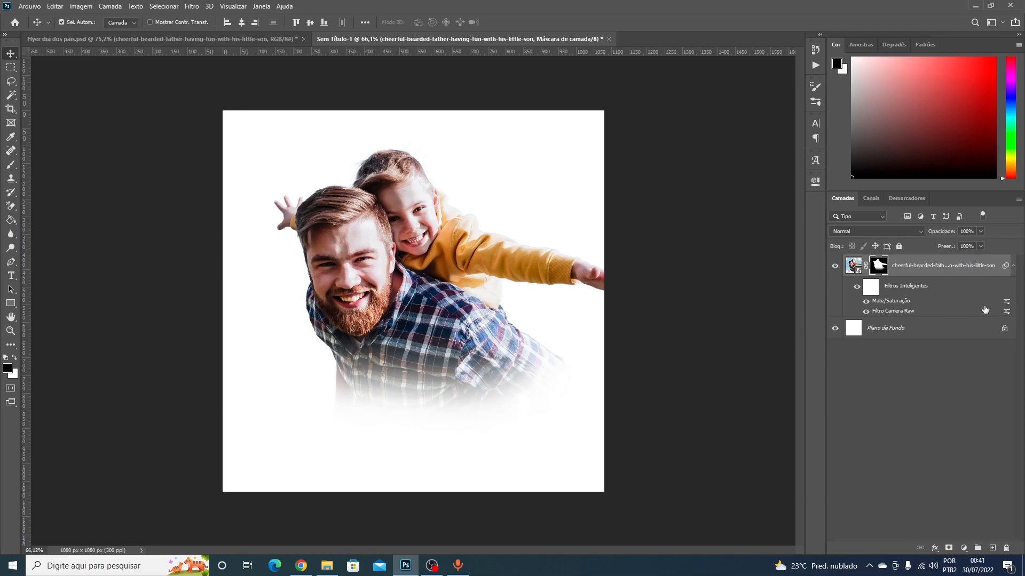
# - Delete the smart filters from the father-and-son layer, and undo that deletion
pyautogui.moveTo(882, 305); pyautogui.dragTo(1007, 548)
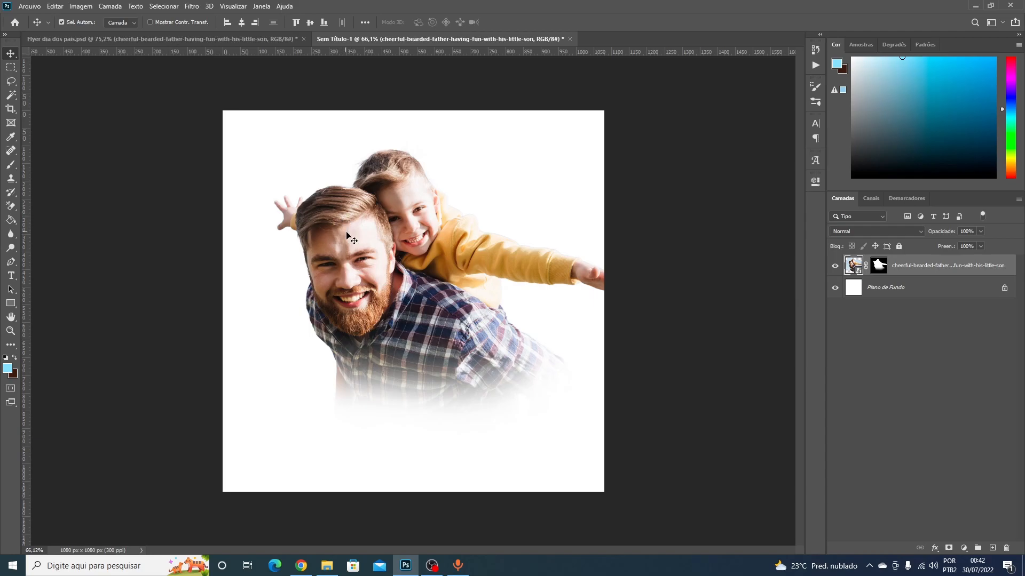
pyautogui.scroll(3, 350, 223)
pyautogui.scroll(-2, 357, 233)
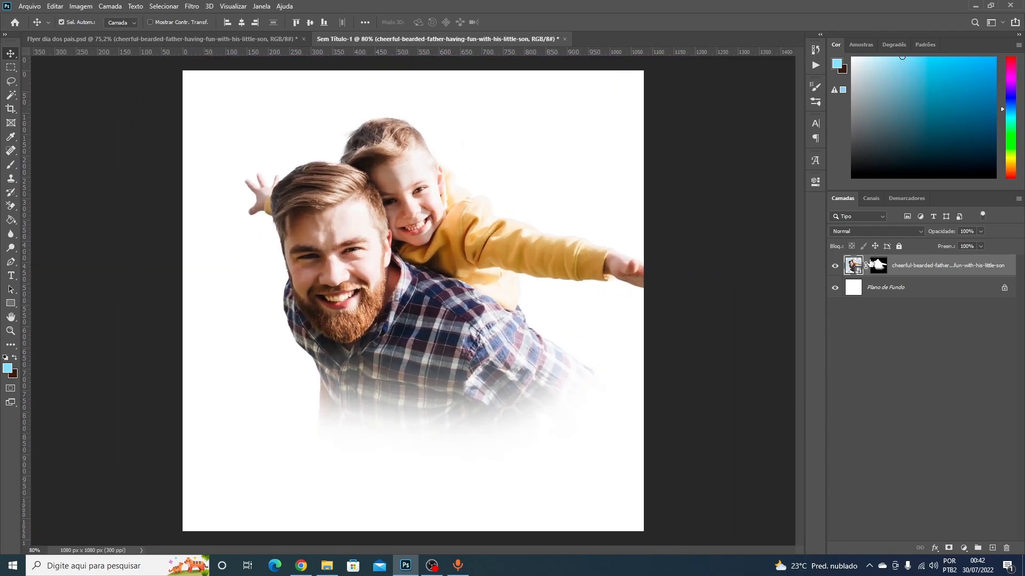
pyautogui.hotkey('ctrl', 'z')
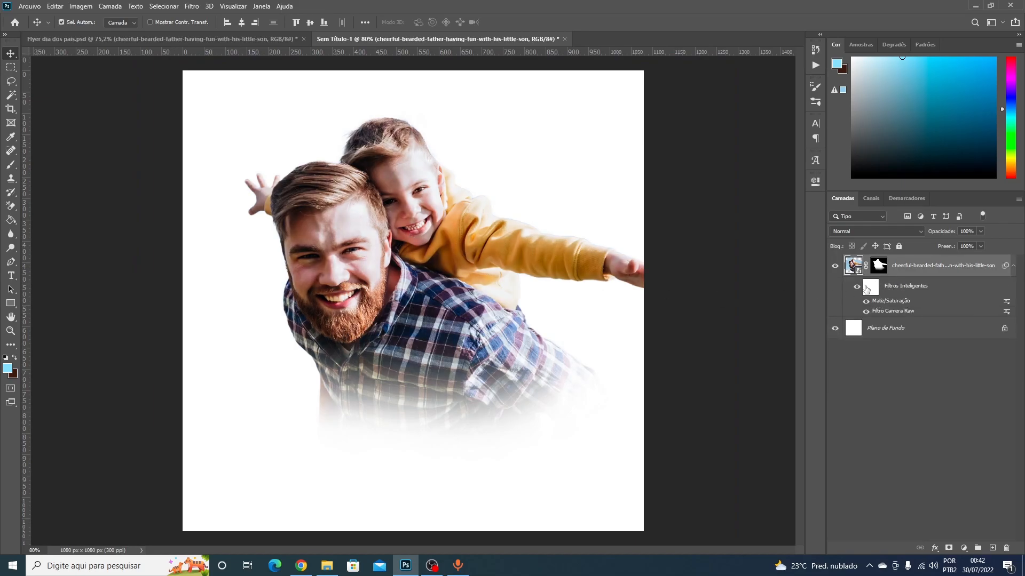
# - Compare the father and son with the smart filters hidden and shown
pyautogui.scroll(-1, 348, 298)
pyautogui.scroll(2, 368, 272)
pyautogui.scroll(-1, 368, 271)
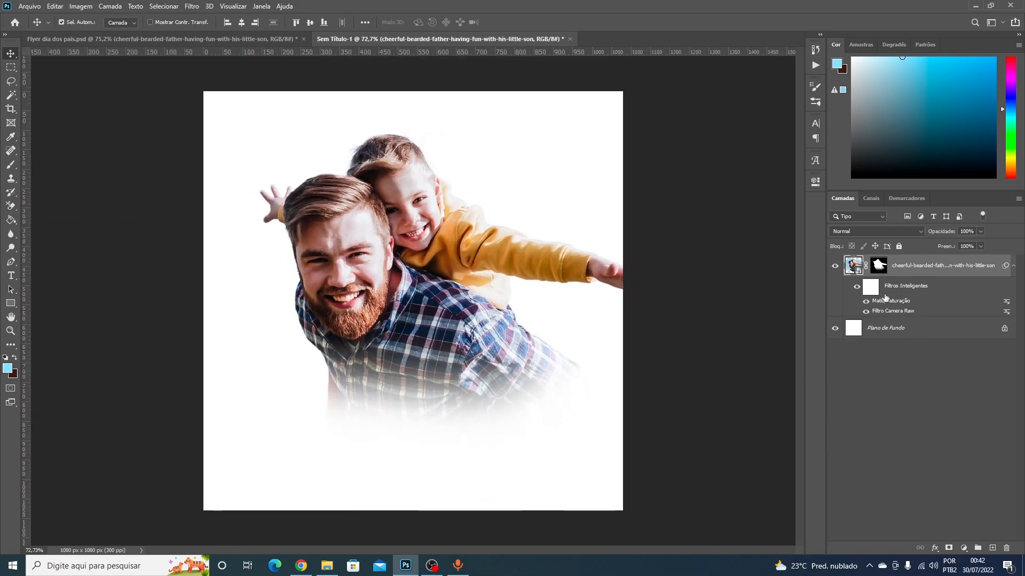
pyautogui.click(857, 287)
pyautogui.scroll(-2, 396, 254)
pyautogui.scroll(2, 376, 277)
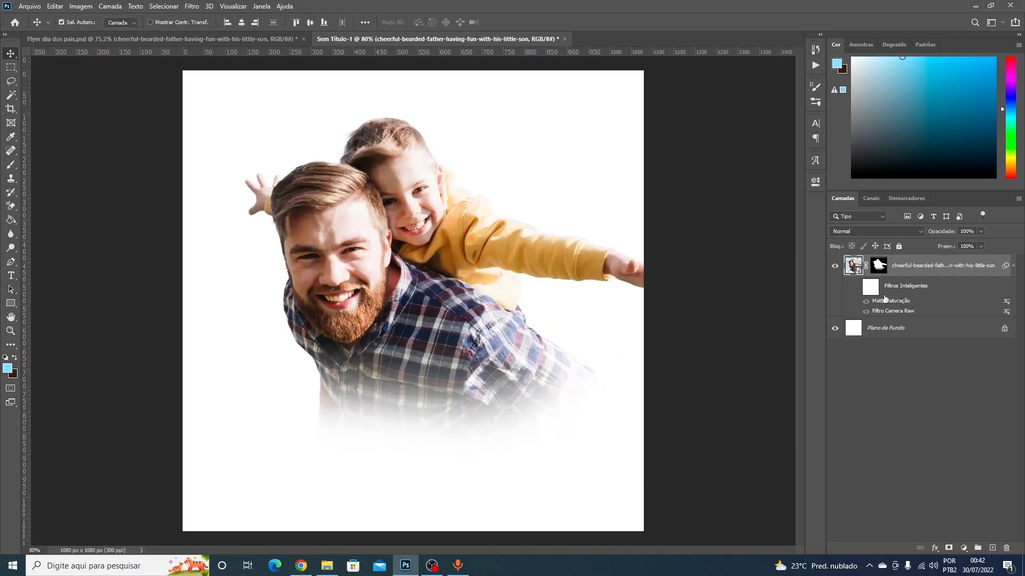
pyautogui.click(857, 288)
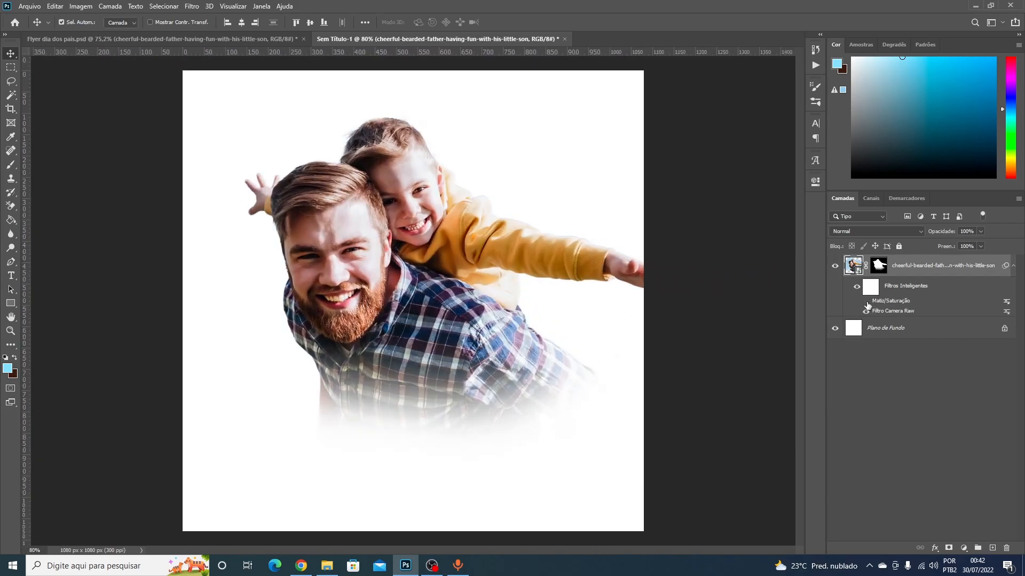
# - Review the Basic and Detail adjustments in the father-and-son layer's Camera Raw smart filter
pyautogui.doubleClick(869, 310)
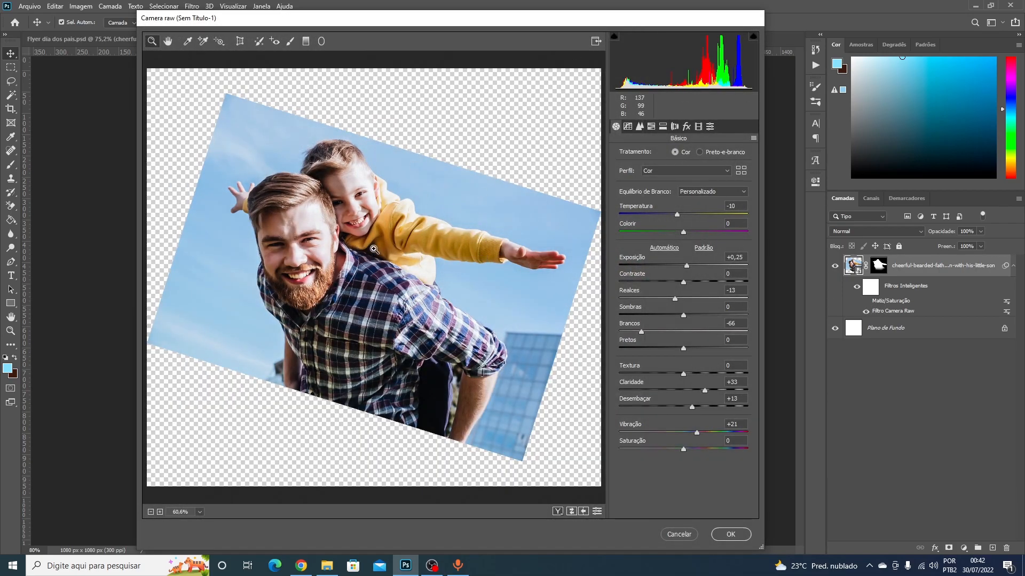
pyautogui.click(730, 534)
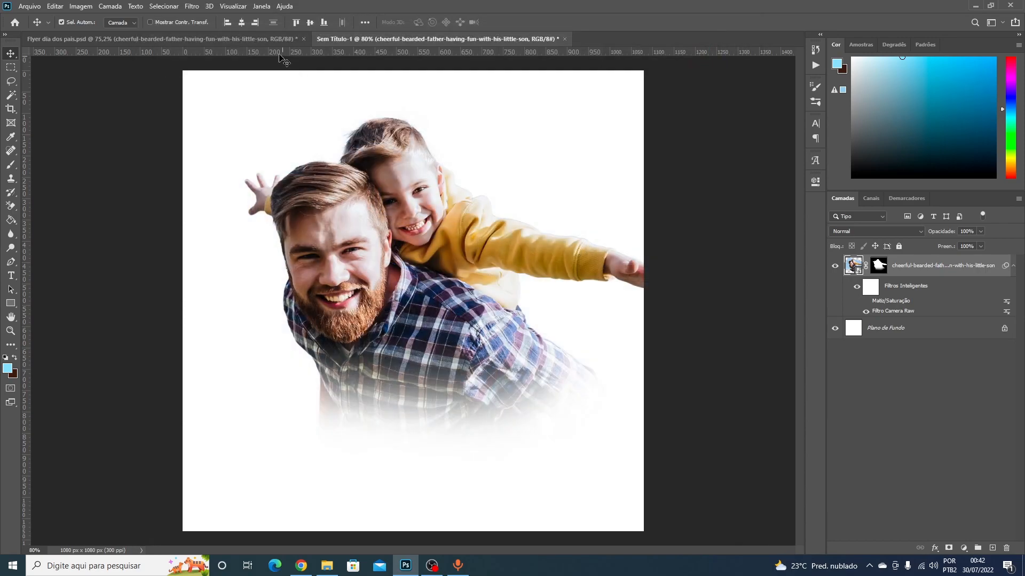
pyautogui.click(193, 7)
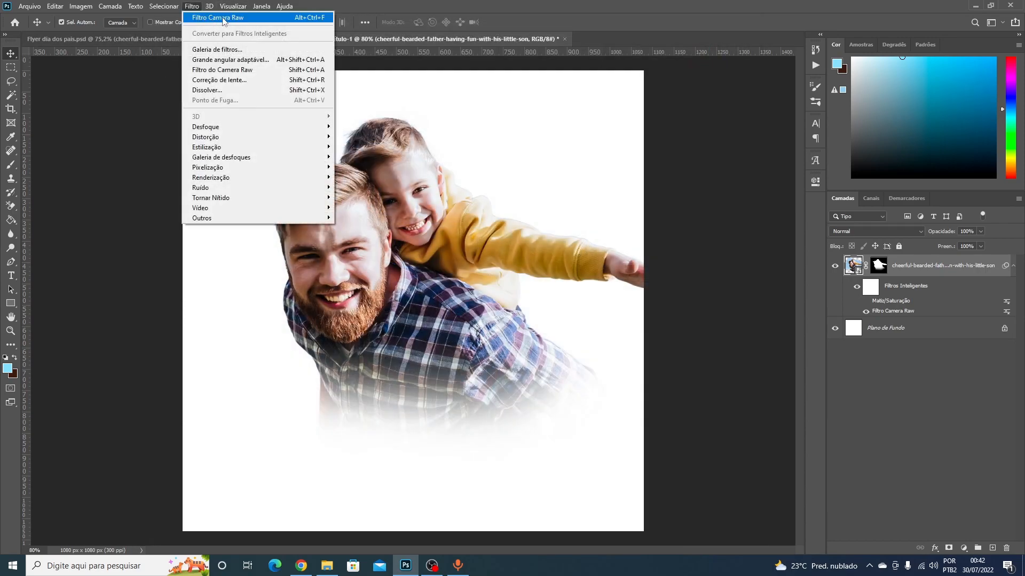
pyautogui.click(897, 261)
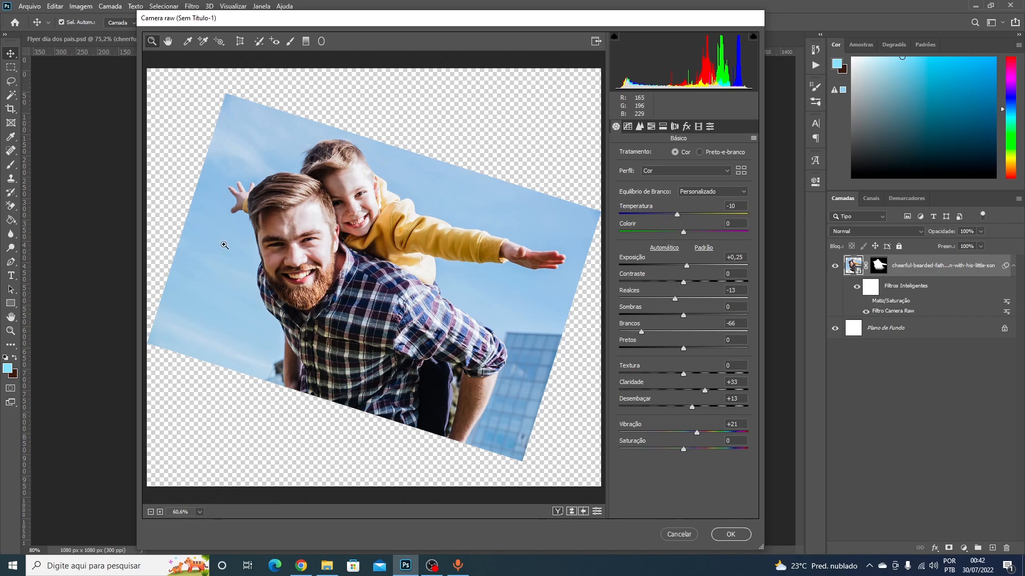
pyautogui.moveTo(297, 250); pyautogui.dragTo(333, 259)
pyautogui.moveTo(396, 287); pyautogui.dragTo(411, 293)
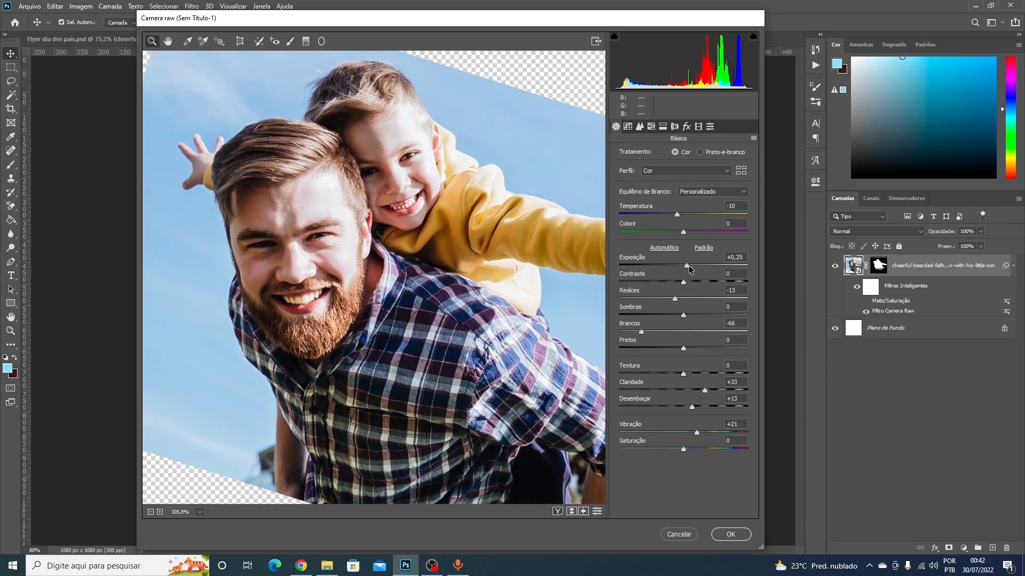
pyautogui.click(731, 257)
pyautogui.scroll(-4, 465, 290)
pyautogui.scroll(2, 465, 290)
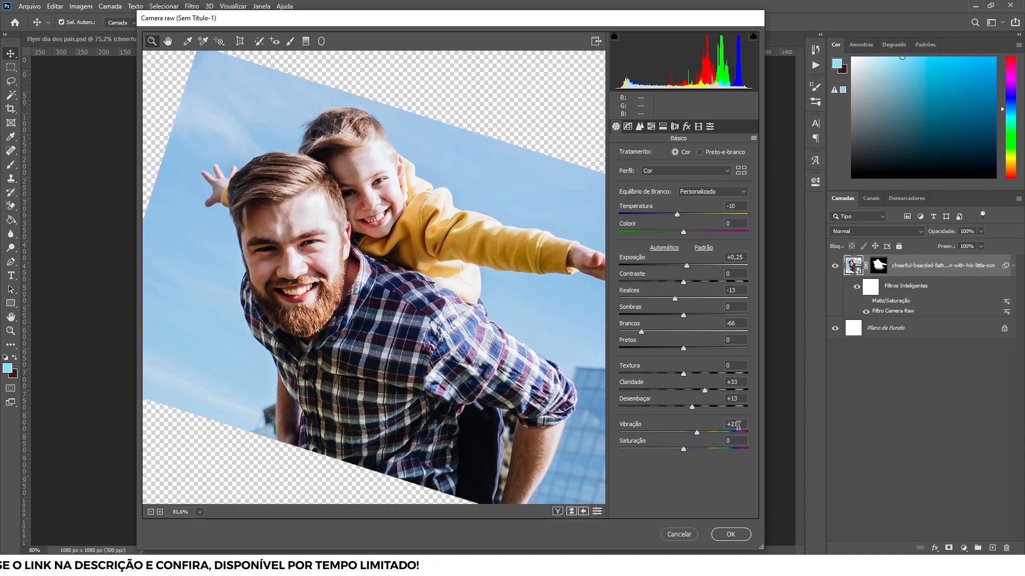
pyautogui.click(639, 127)
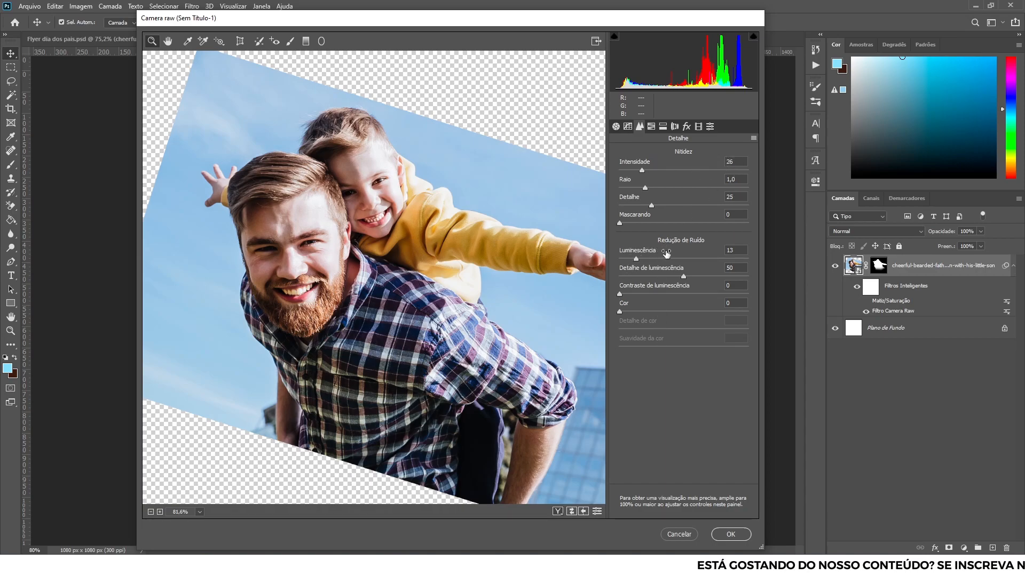
pyautogui.click(730, 534)
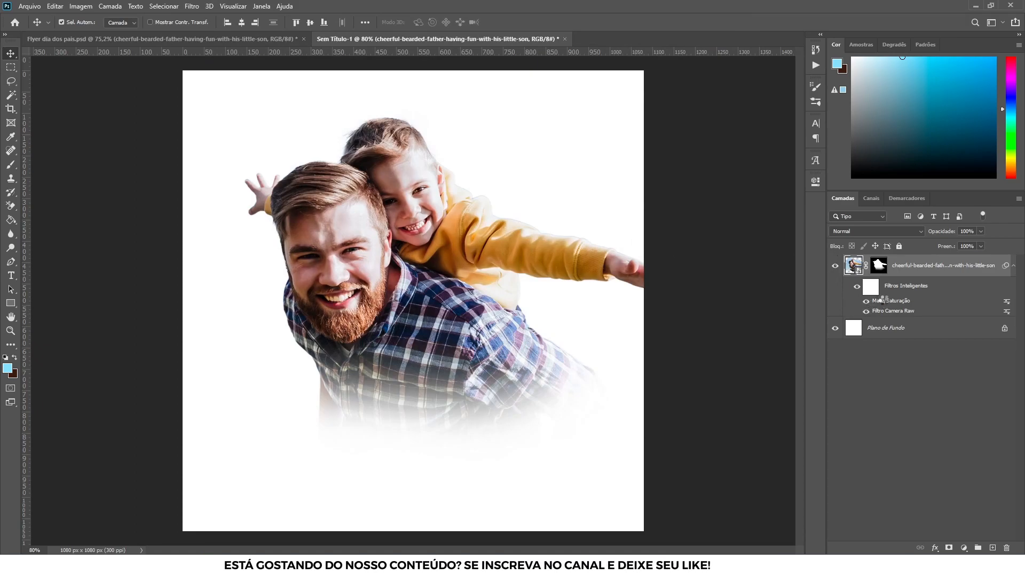
# - Review the hue and saturation values in the layer's Hue/Saturation smart filter
pyautogui.doubleClick(890, 301)
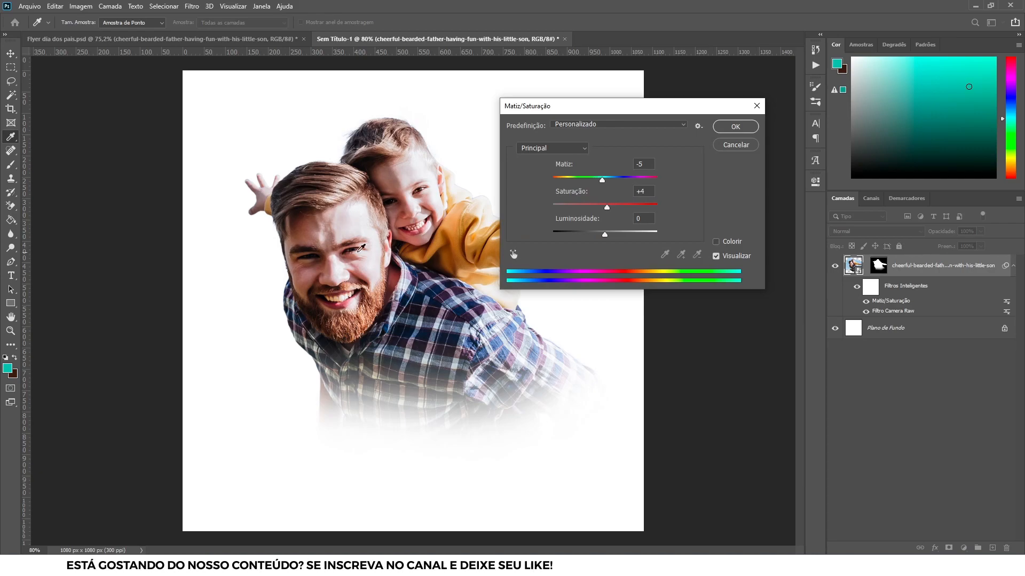
pyautogui.click(636, 165)
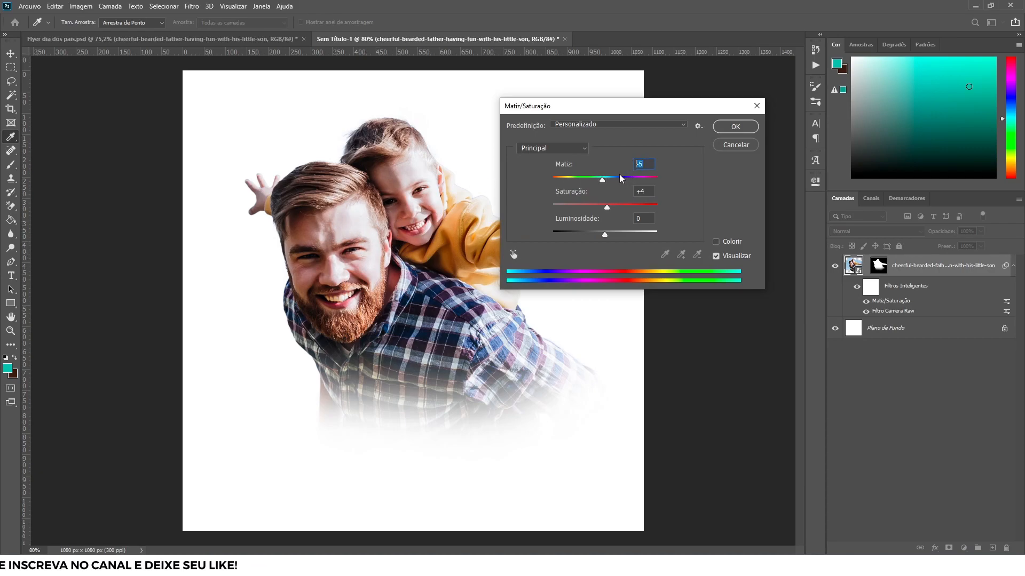
pyautogui.press('Tab')
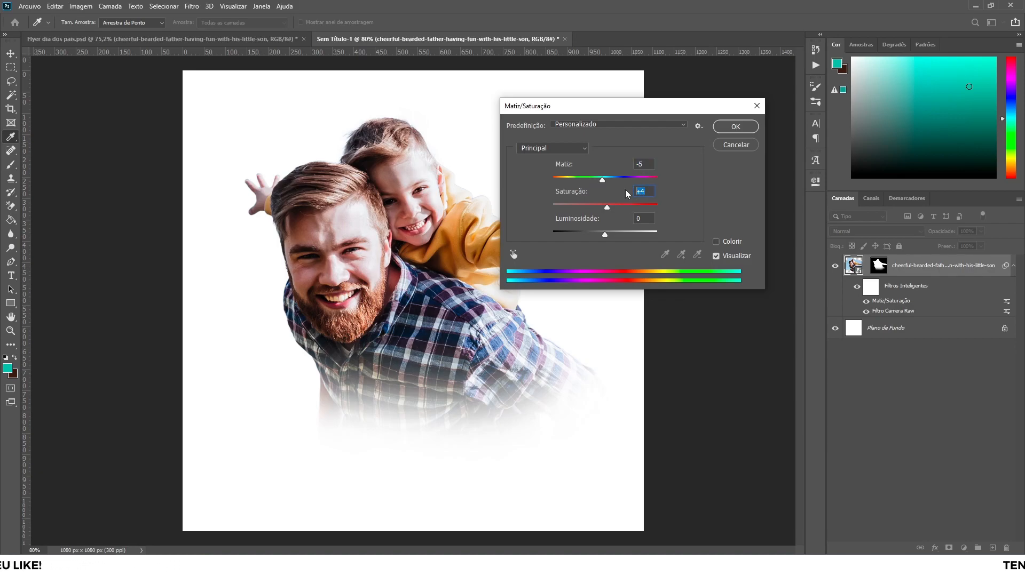
pyautogui.click(736, 129)
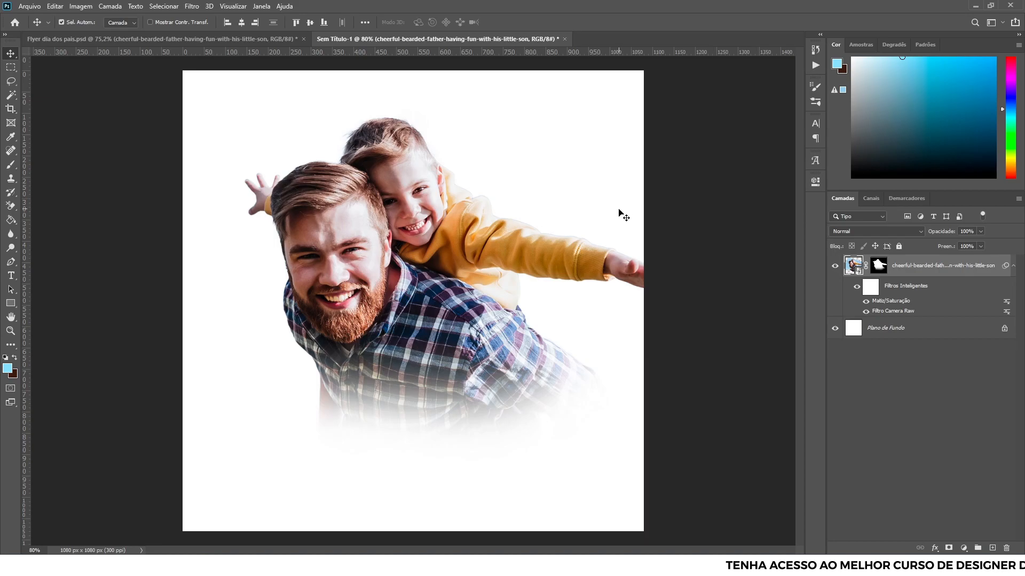
# - Add a layer above the background and draw a black rectangle about 1123 x 1174 px on it, covering the whole canvas
pyautogui.scroll(-3, 372, 245)
pyautogui.scroll(1, 410, 298)
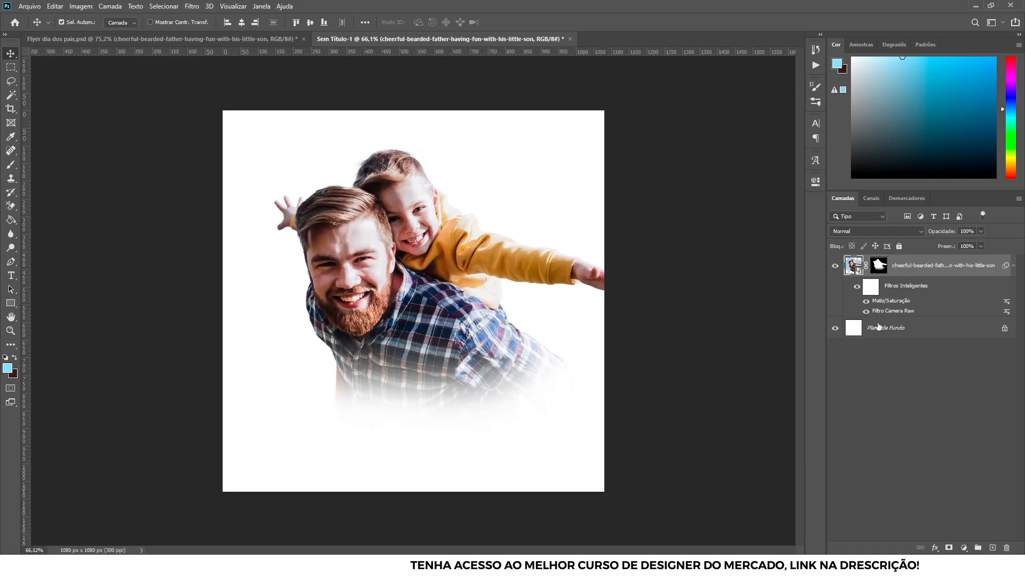
pyautogui.click(853, 327)
pyautogui.click(992, 549)
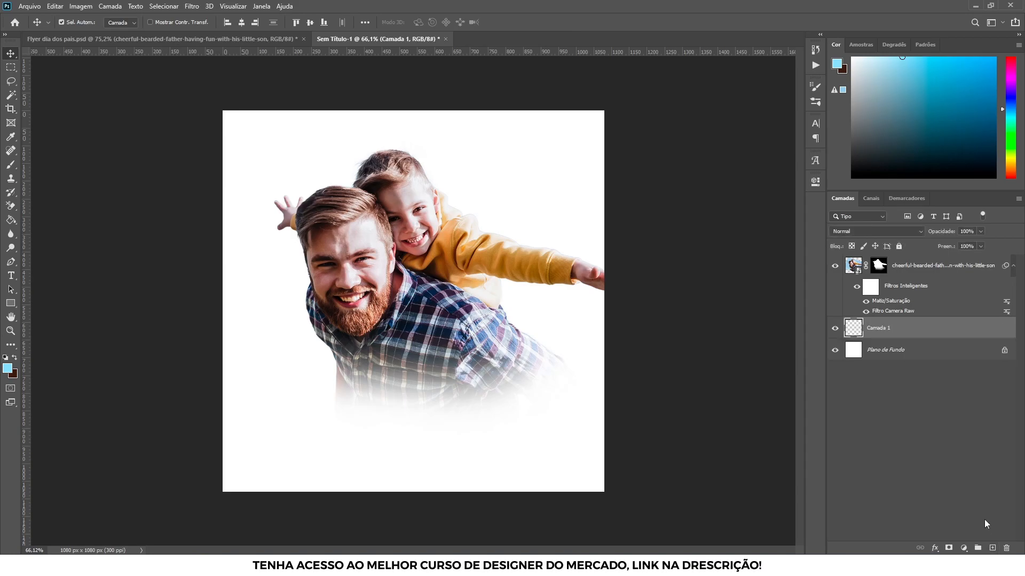
pyautogui.click(11, 303)
pyautogui.moveTo(218, 92); pyautogui.dragTo(614, 505)
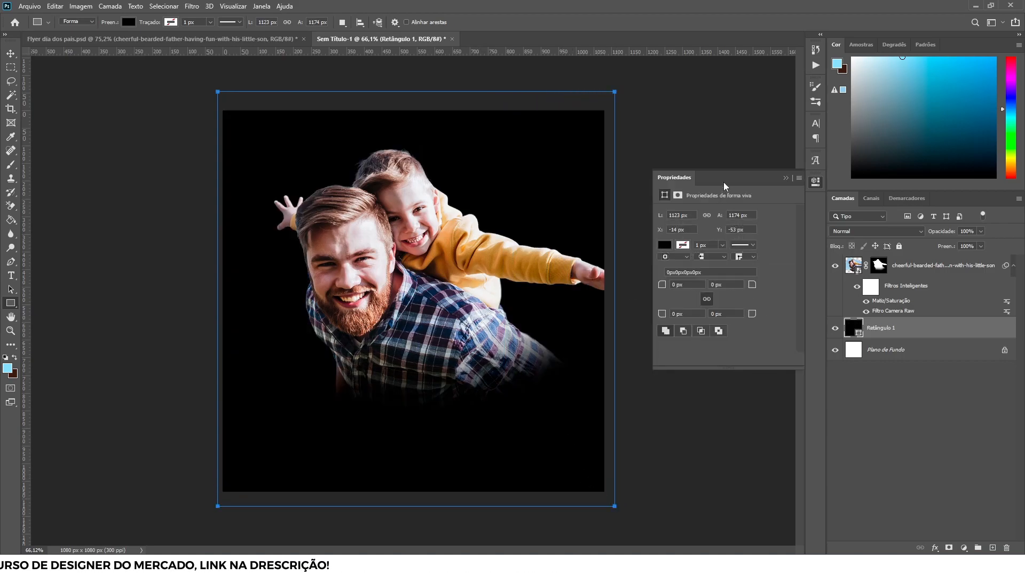
pyautogui.click(785, 178)
pyautogui.press('v')
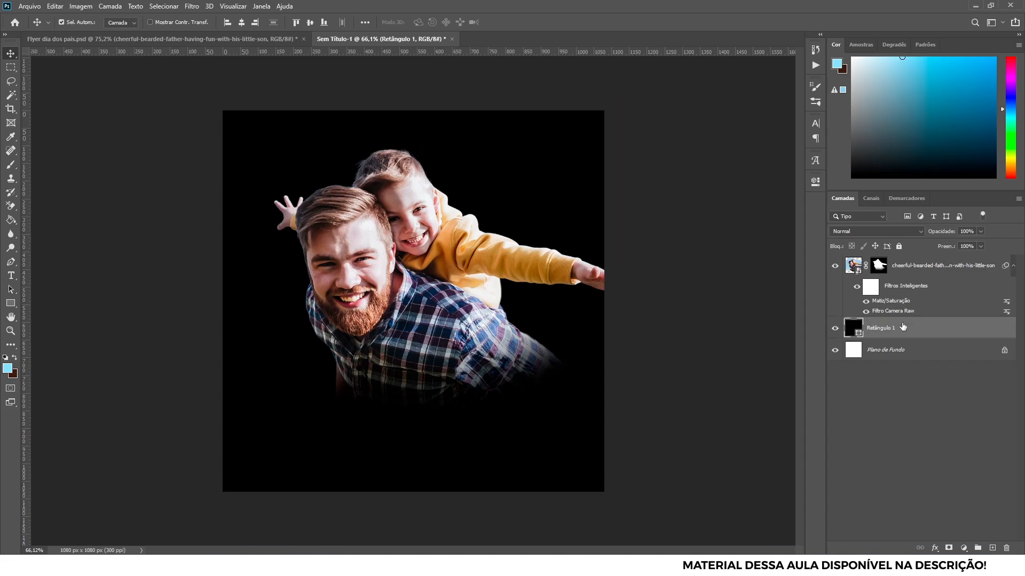
# - Add a layer above the black rectangle and set the foreground colour to bright blue #00aaff for the brush
pyautogui.click(992, 548)
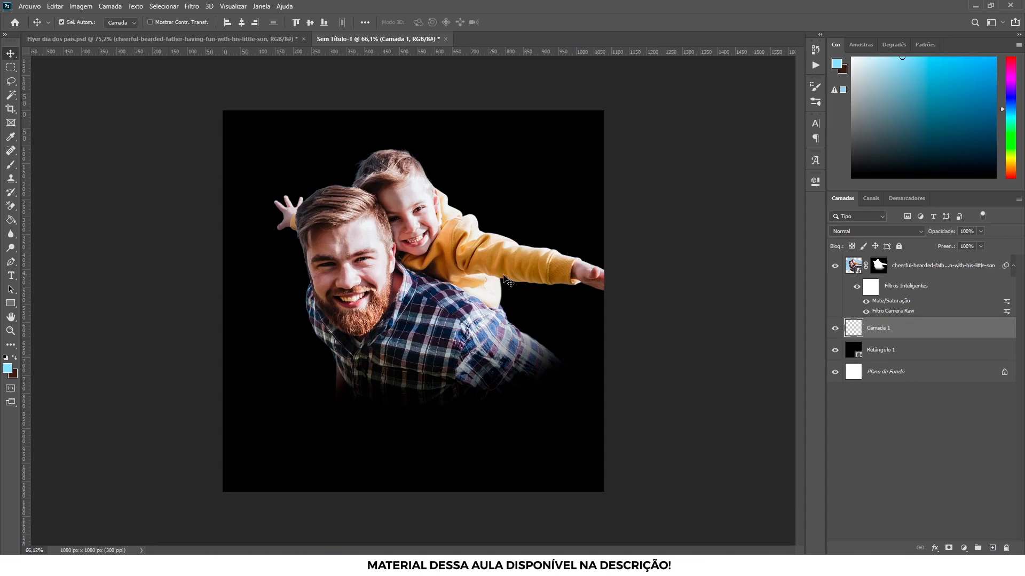
pyautogui.click(993, 68)
pyautogui.moveTo(993, 68); pyautogui.dragTo(996, 56)
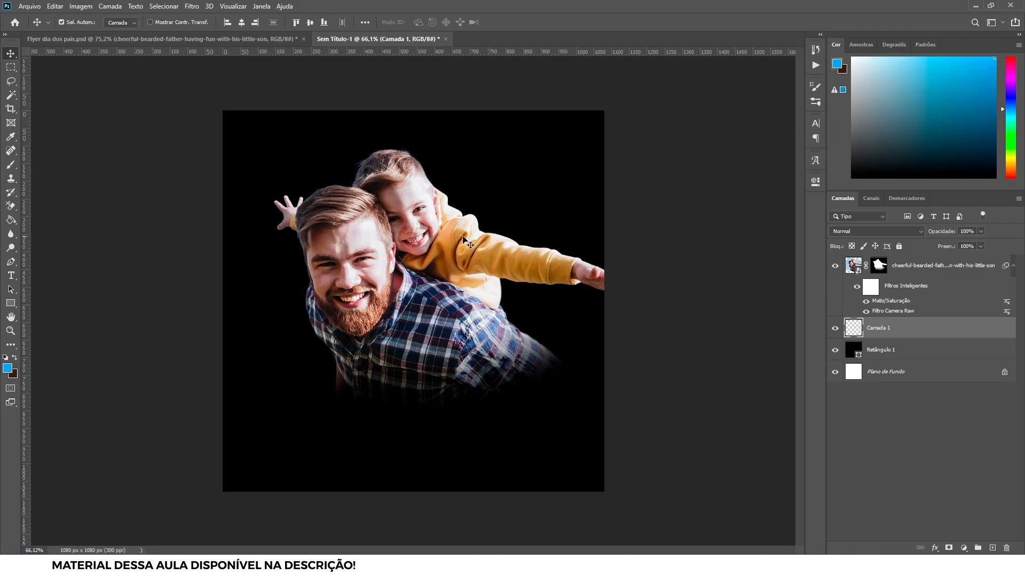
pyautogui.press('b')
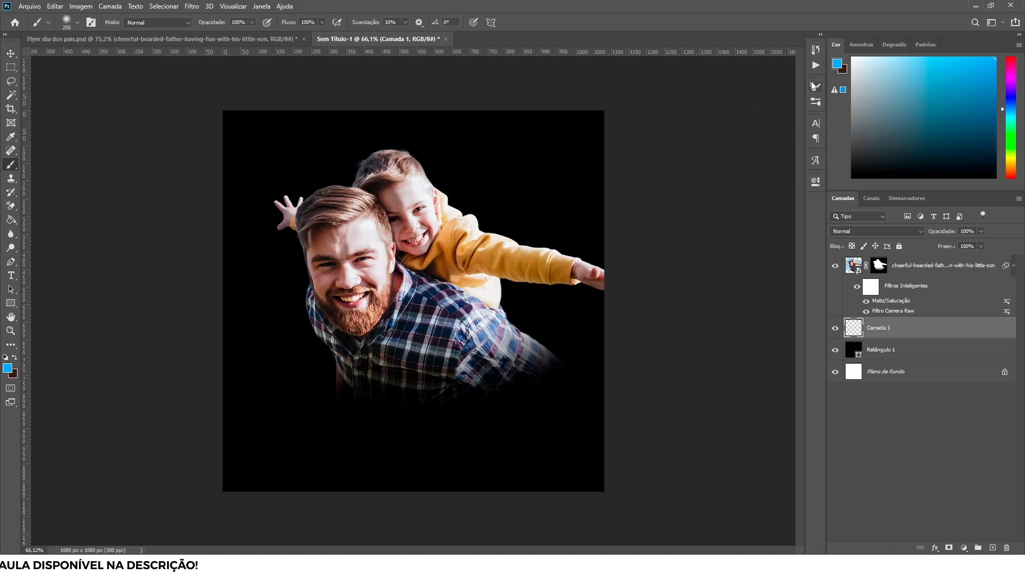
pyautogui.click(836, 64)
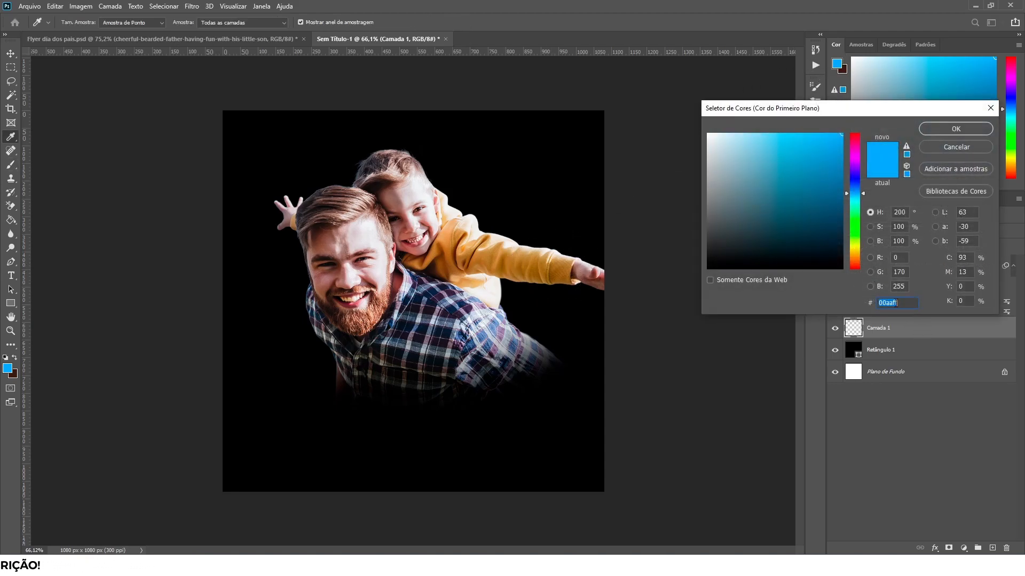
pyautogui.click(971, 127)
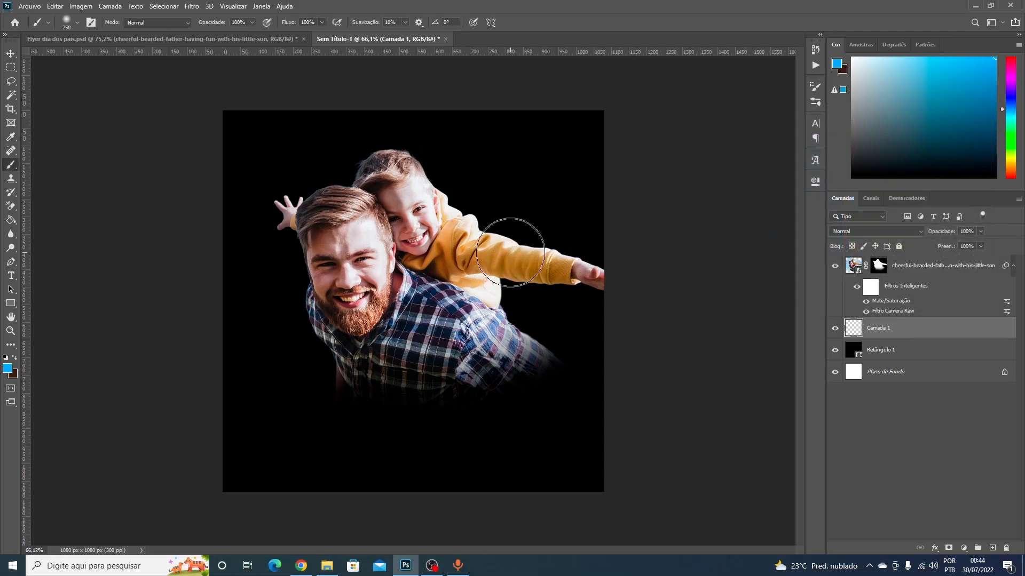
# - Paint a soft blue glow over the right side of the canvas with a 1900 px brush
pyautogui.press(']')
pyautogui.press(']')
pyautogui.press(']')
pyautogui.press(']')
pyautogui.press(']')
pyautogui.press(']')
pyautogui.press(']')
pyautogui.press(']')
pyautogui.press(']')
pyautogui.press(']')
pyautogui.press(']')
pyautogui.press(']')
pyautogui.press(']')
pyautogui.press(']')
pyautogui.press(']')
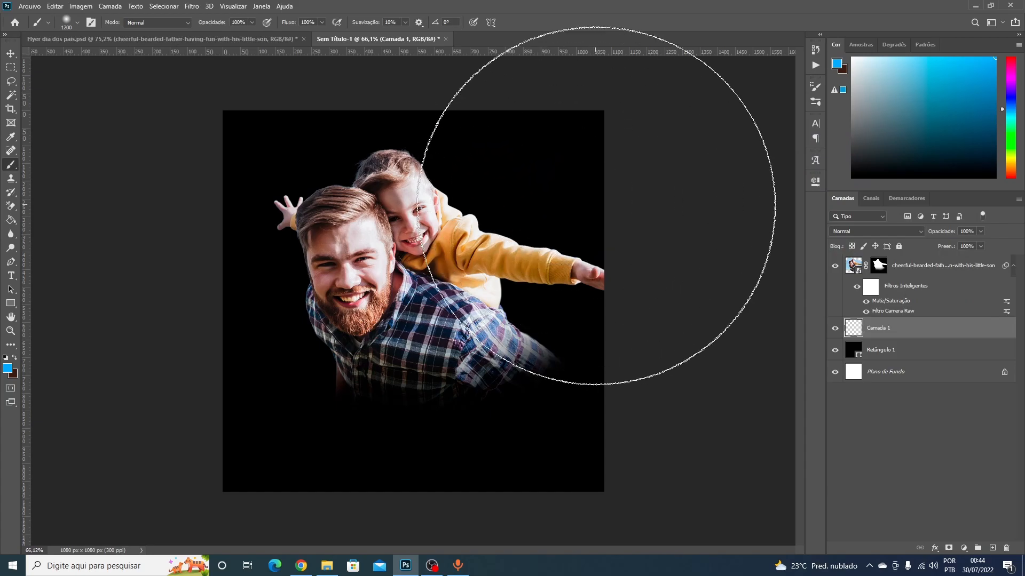
pyautogui.press(']')
pyautogui.press(']')
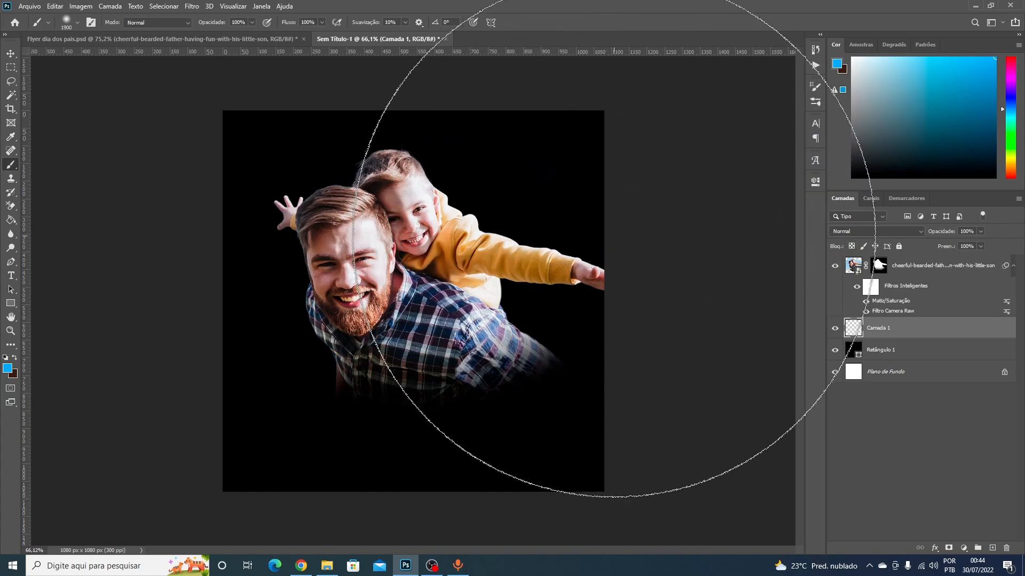
pyautogui.click(653, 221)
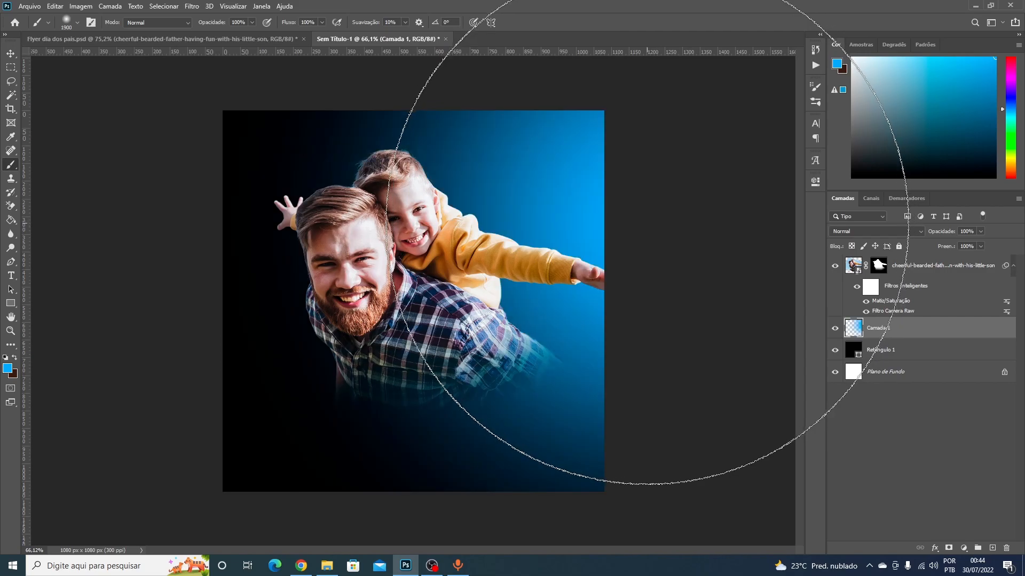
pyautogui.moveTo(648, 220); pyautogui.dragTo(701, 212)
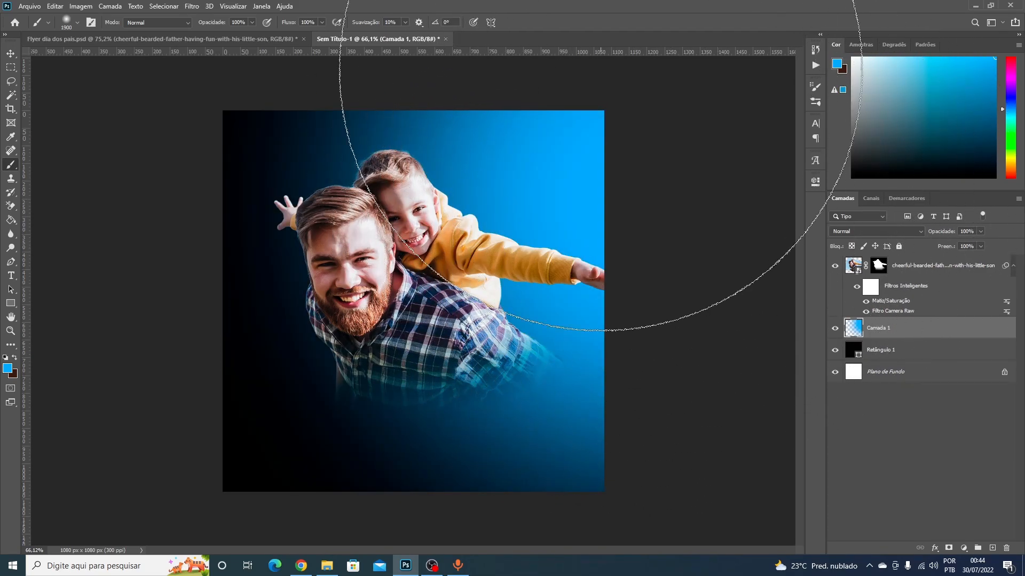
pyautogui.press('v')
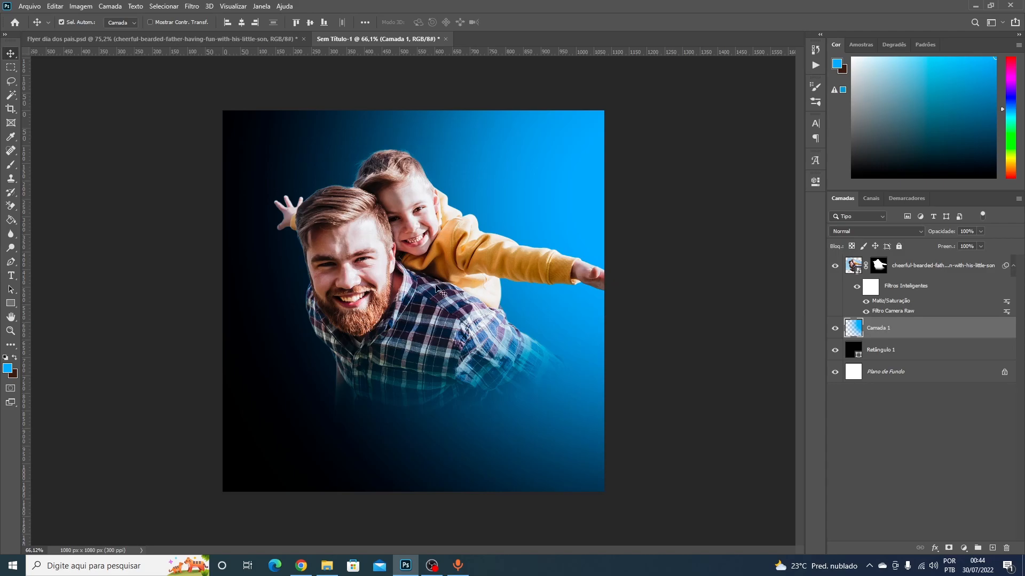
# - Place the dark speckled texture image above the blue glow layer, scaled to about 1106 x 1475 px to cover the canvas
pyautogui.click(327, 565)
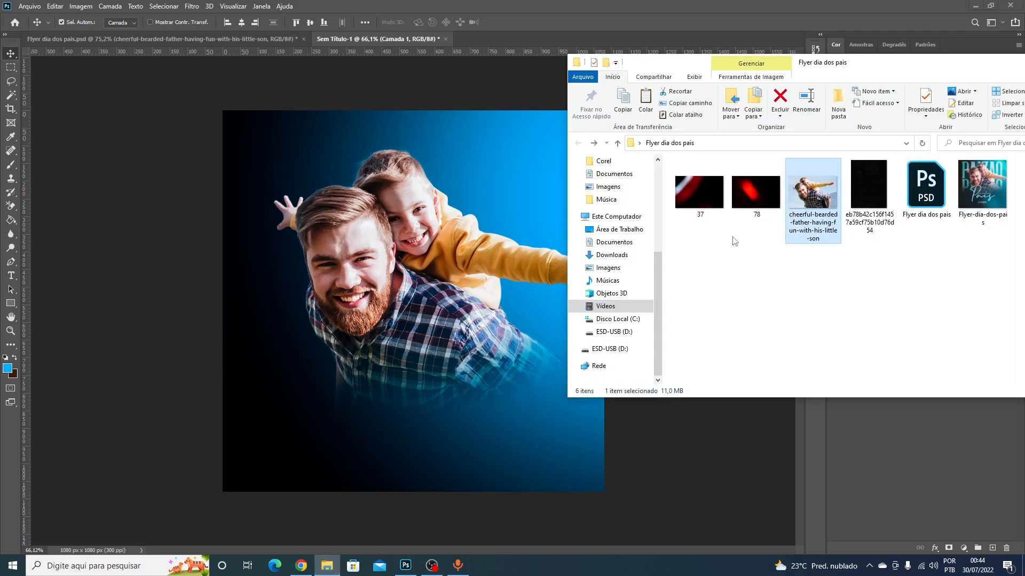
pyautogui.moveTo(860, 209); pyautogui.dragTo(607, 300)
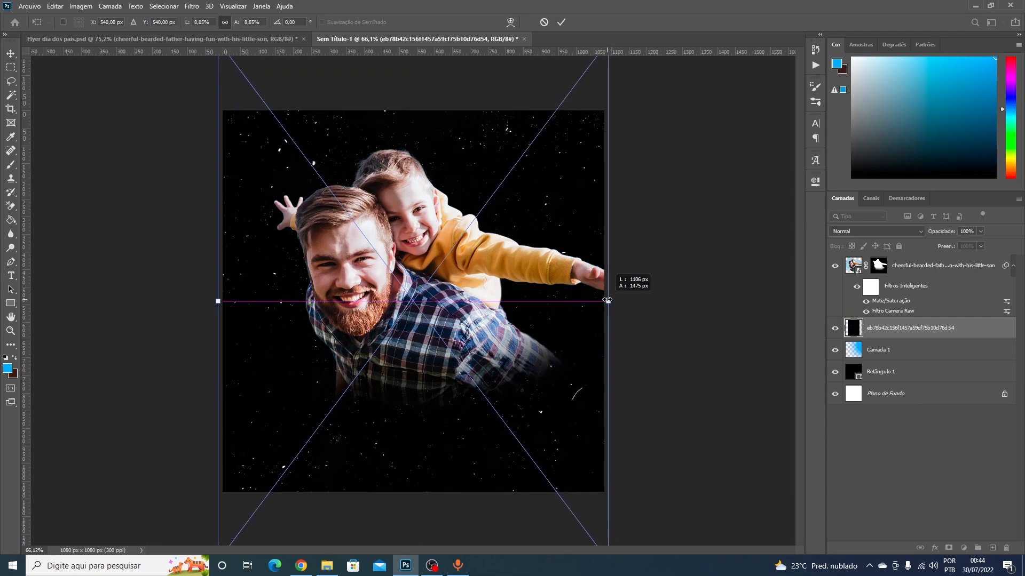
pyautogui.press('Return')
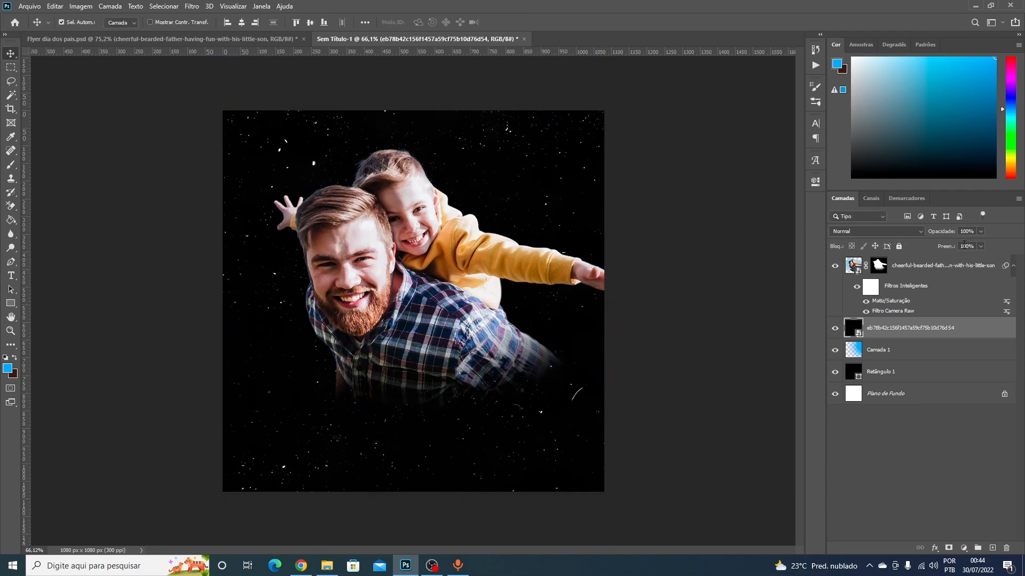
# - Set the texture layer's blend mode to Subexposição Linear (Adicionar) and its fill to 50%
pyautogui.click(904, 230)
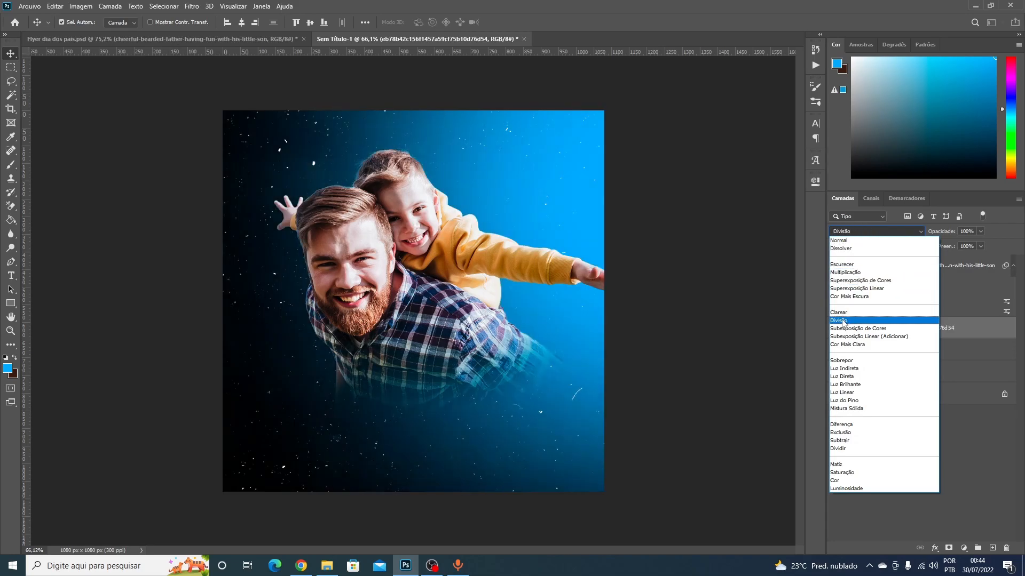
pyautogui.click(878, 337)
pyautogui.click(980, 246)
pyautogui.moveTo(940, 260); pyautogui.dragTo(957, 258)
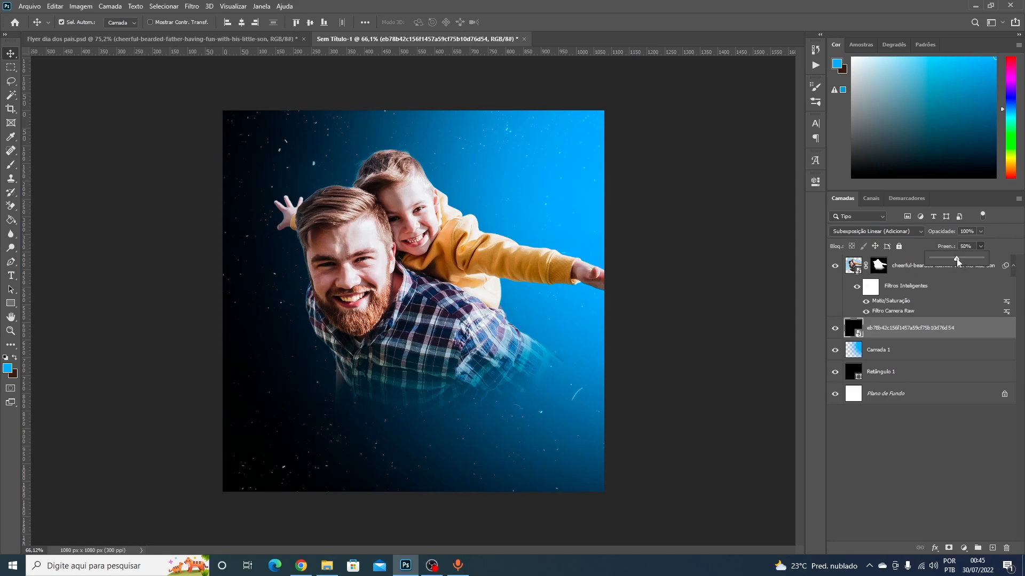
pyautogui.click(119, 141)
pyautogui.click(119, 141)
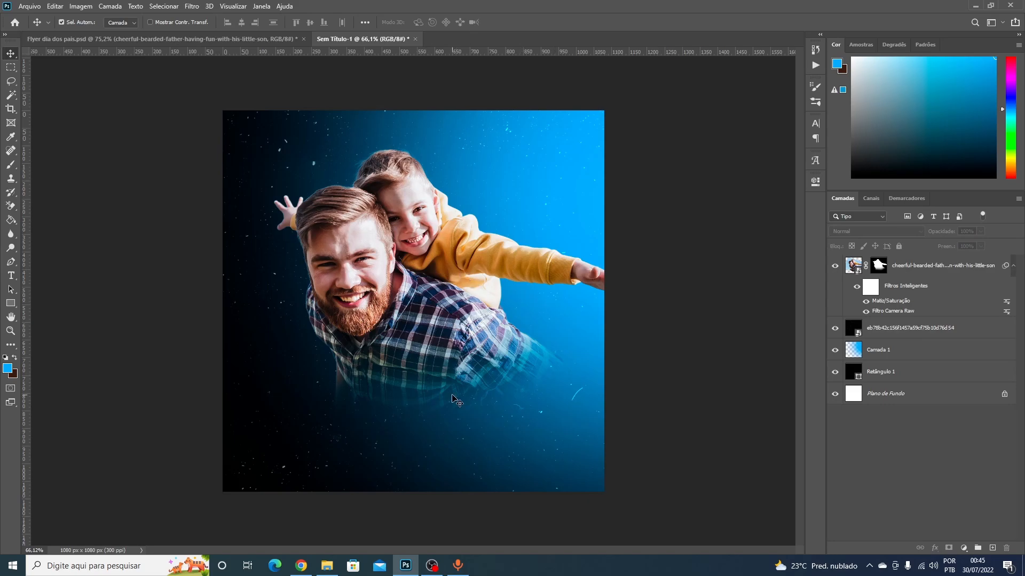
pyautogui.scroll(1, 386, 359)
pyautogui.scroll(-2, 438, 329)
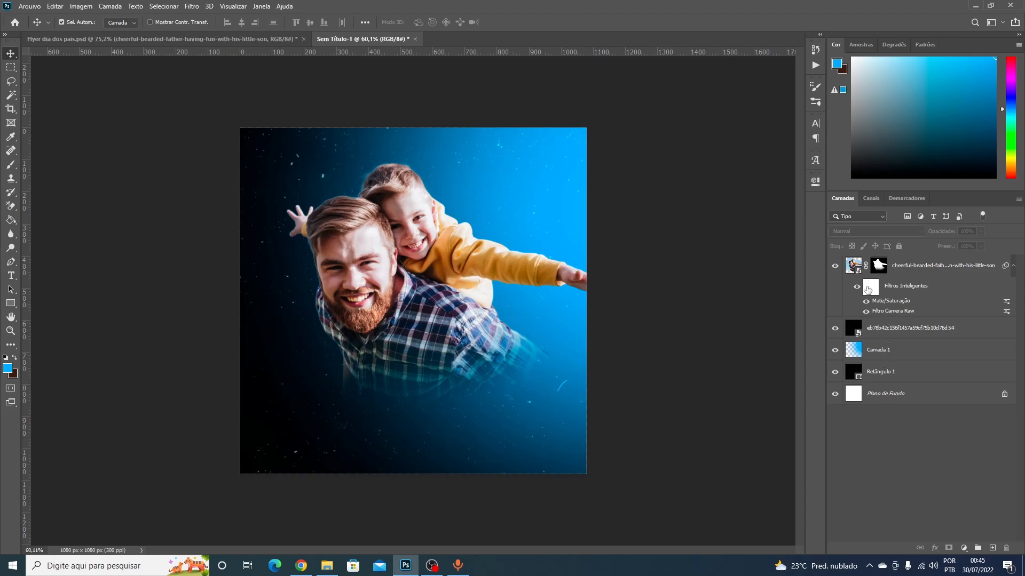
# - Add a layer above the texture and set the foreground colour to light blue #bce9ff for the brush
pyautogui.click(896, 330)
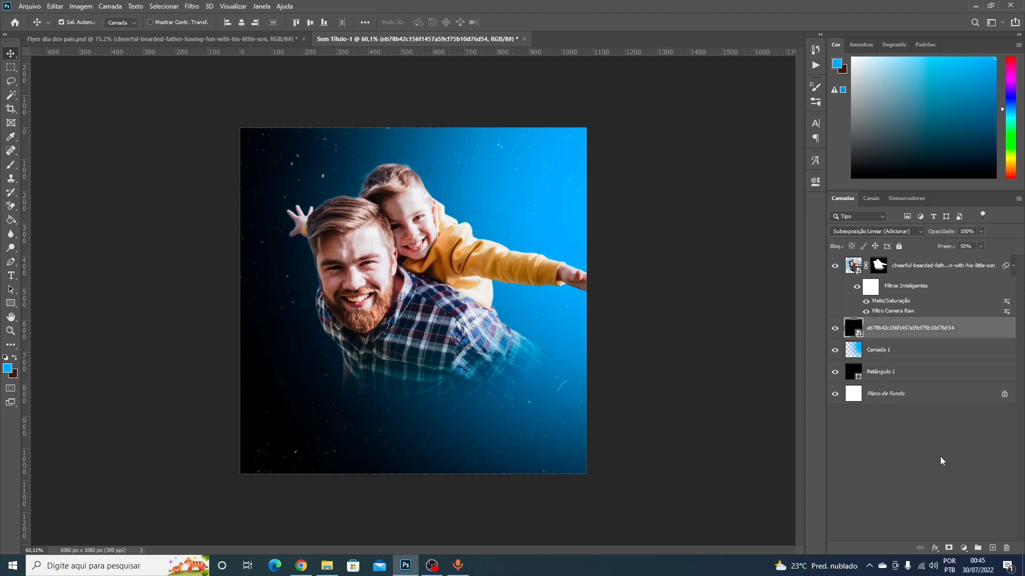
pyautogui.click(992, 548)
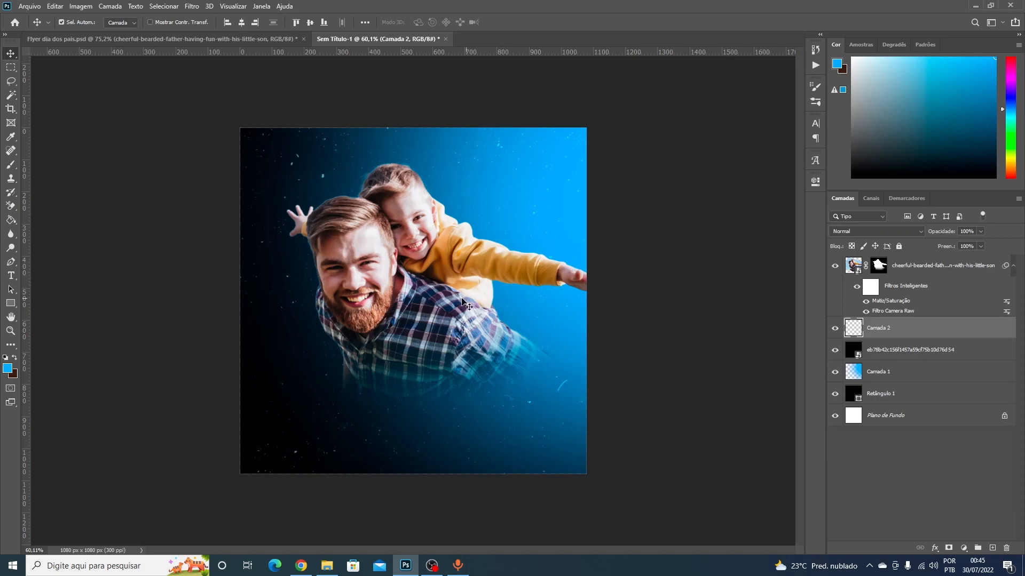
pyautogui.press('b')
pyautogui.moveTo(924, 73); pyautogui.dragTo(905, 50)
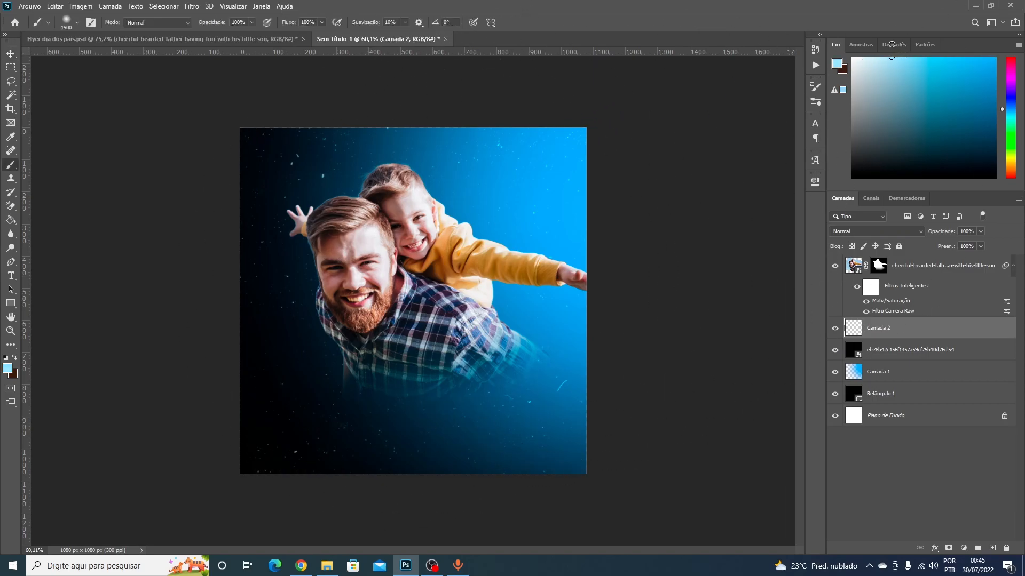
pyautogui.click(837, 64)
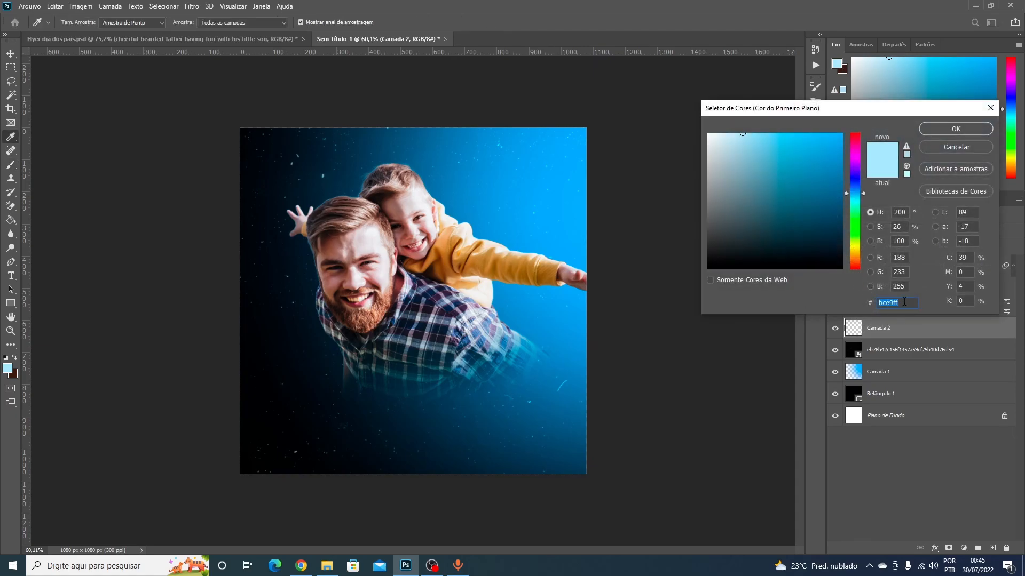
pyautogui.click(947, 130)
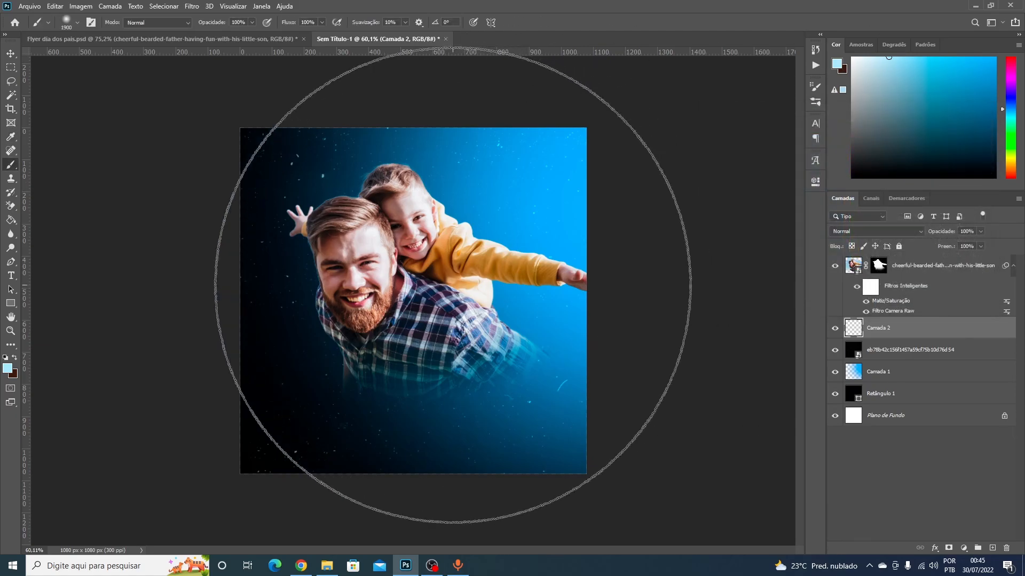
# - Paint a single soft light-blue glow behind the father and son with a 900 px brush
pyautogui.press('[')
pyautogui.press('[')
pyautogui.press('[')
pyautogui.press('[')
pyautogui.press('[')
pyautogui.press('[')
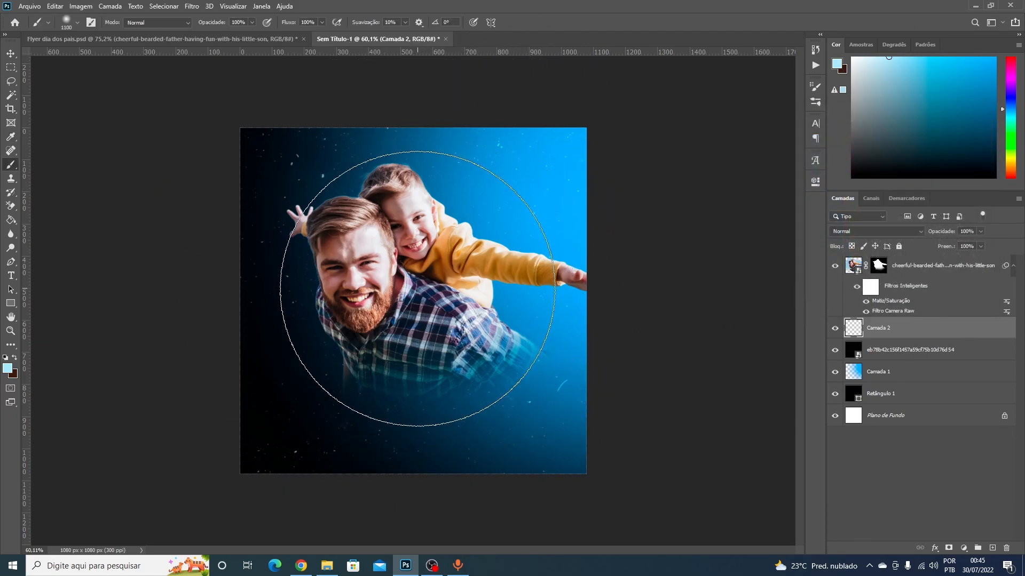
pyautogui.press('[')
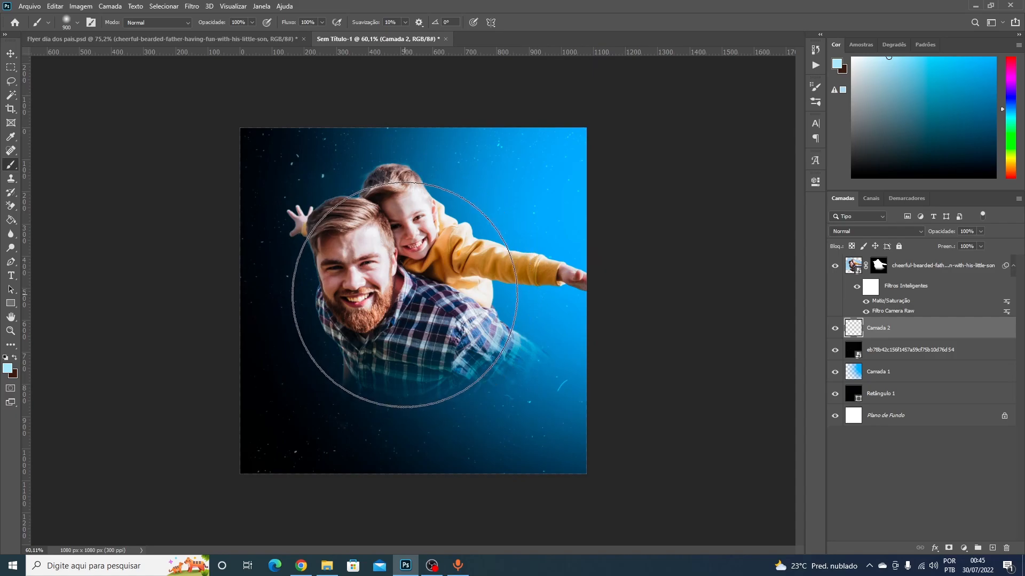
pyautogui.click(412, 292)
pyautogui.hotkey('ctrl', 'z')
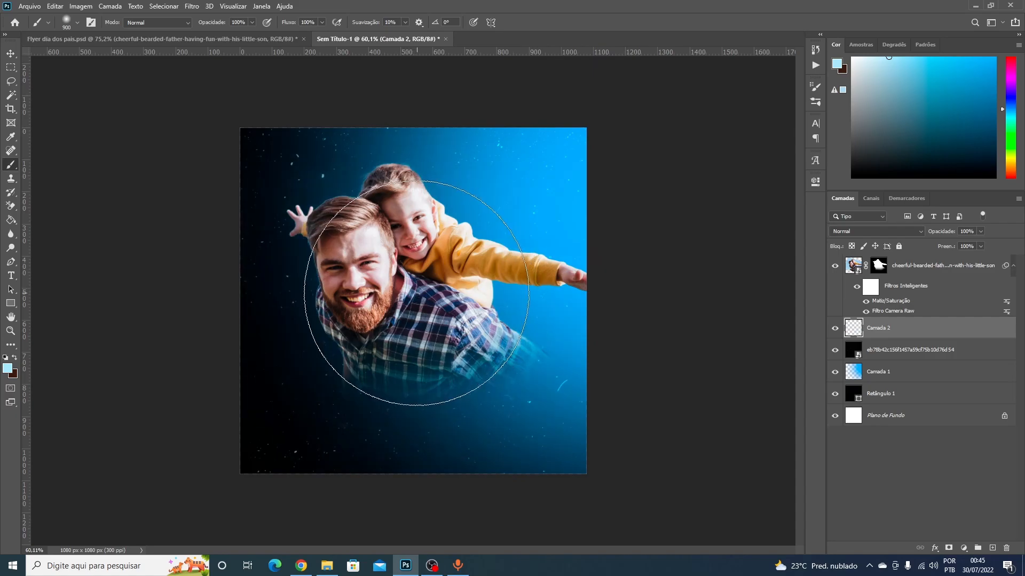
pyautogui.click(417, 292)
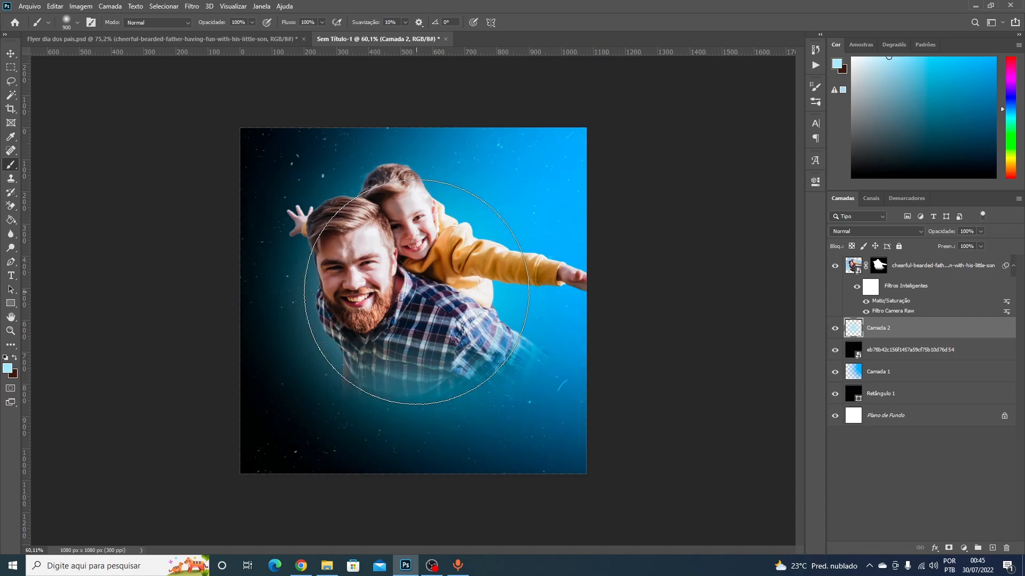
pyautogui.click(11, 53)
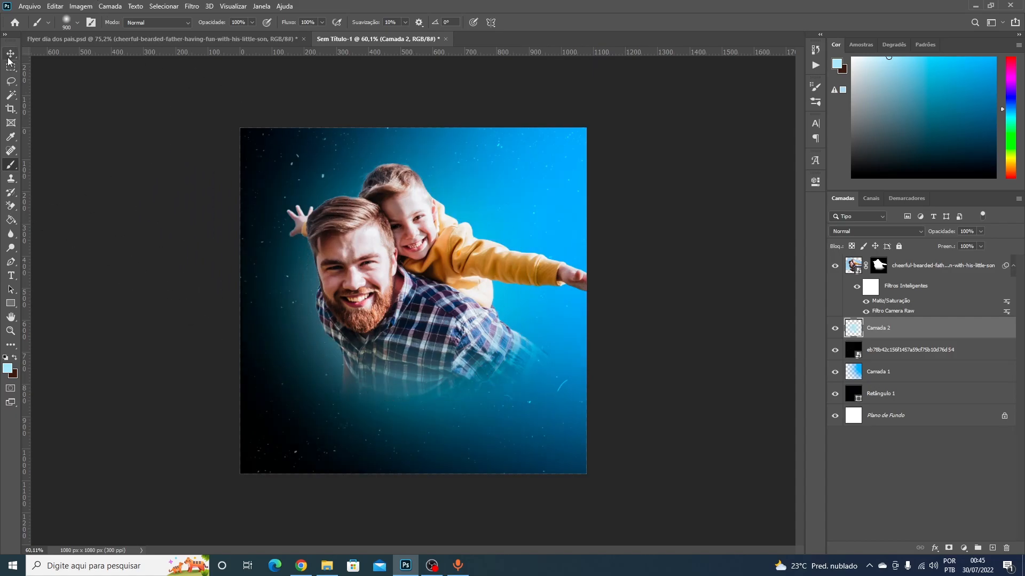
# - Set the light-blue glow layer's blend mode to Divisão and its fill to 30%, and compare it hidden and shown
pyautogui.click(866, 231)
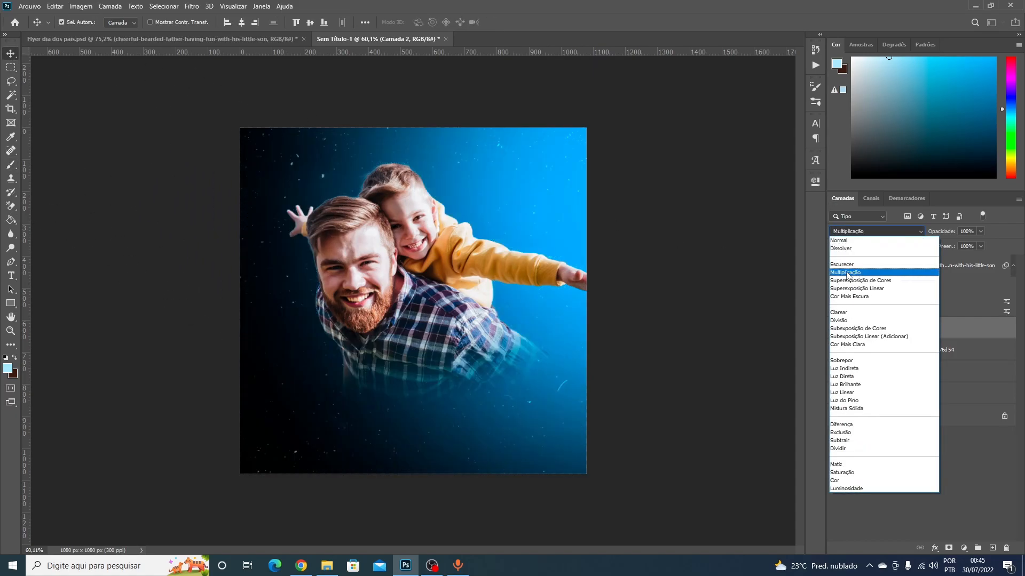
pyautogui.click(846, 320)
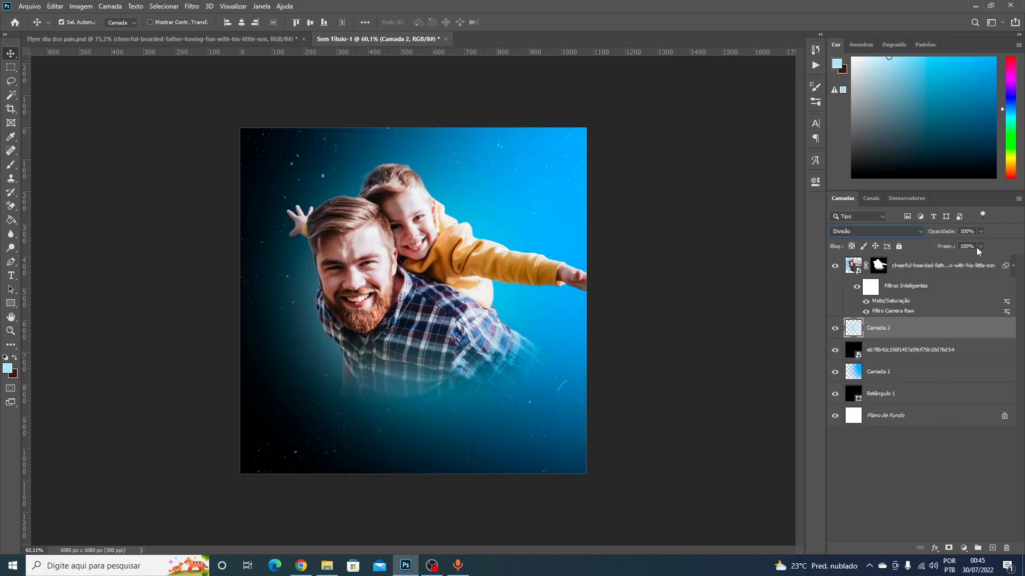
pyautogui.moveTo(956, 261); pyautogui.dragTo(954, 260)
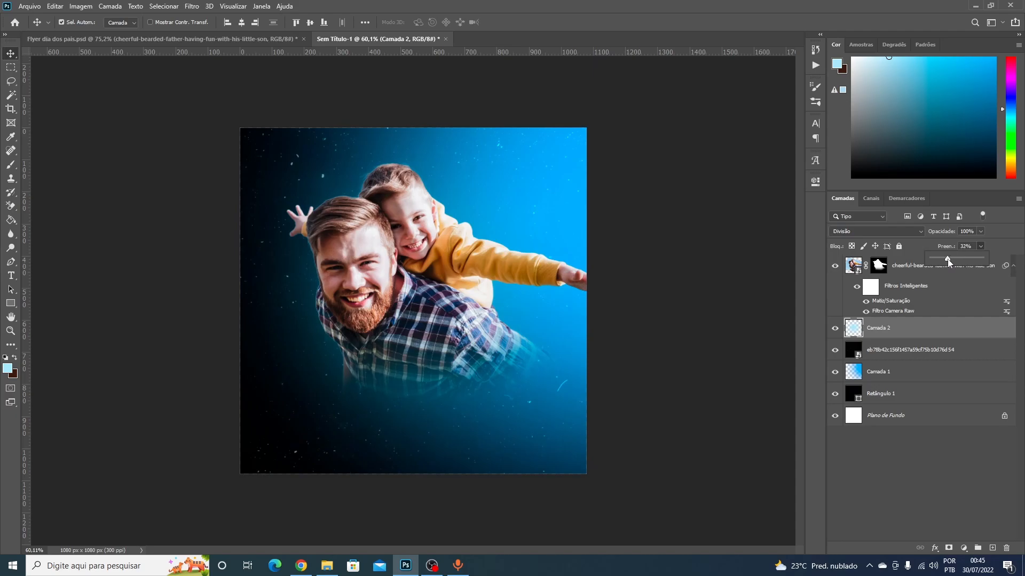
pyautogui.click(835, 329)
pyautogui.click(834, 328)
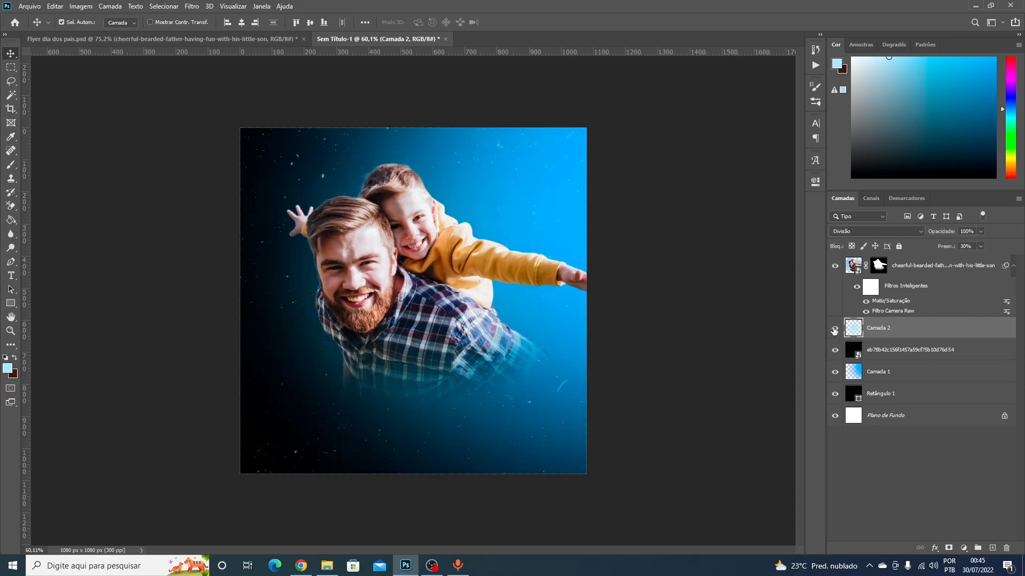
pyautogui.click(65, 100)
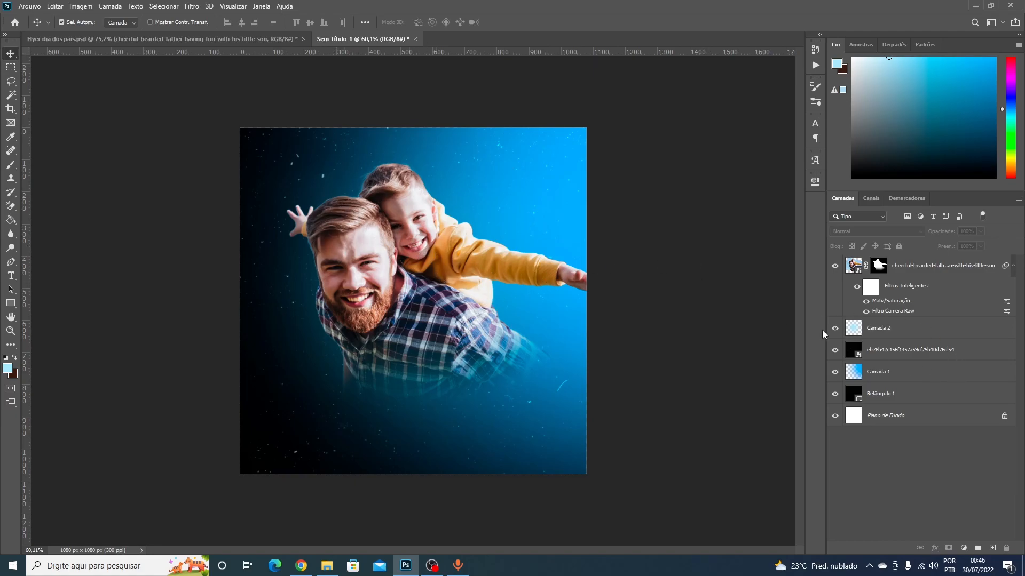
# - Add the light-blue text PAIZÃO on the canvas and move its layer to the top of the layer stack
pyautogui.click(902, 350)
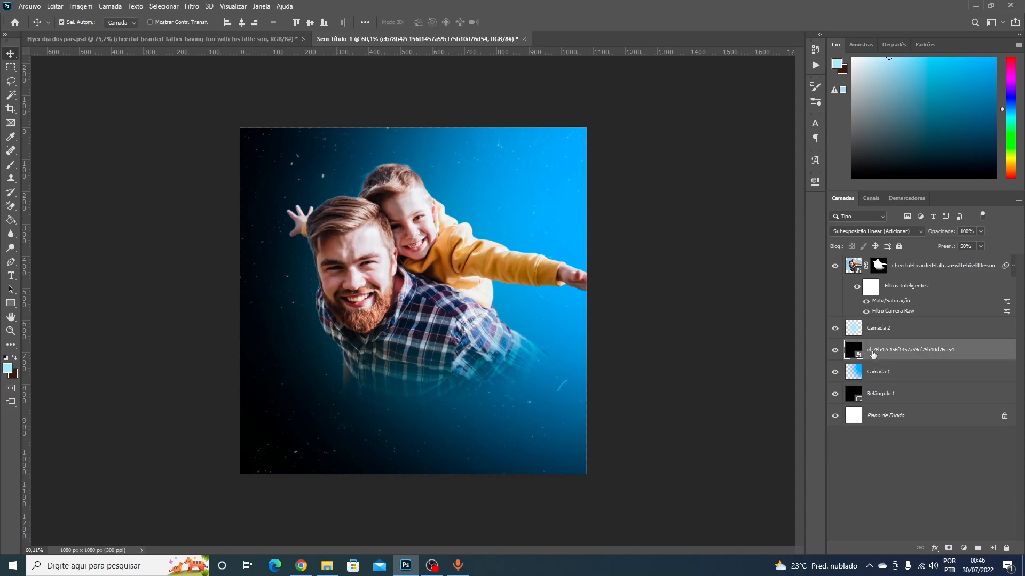
pyautogui.click(883, 372)
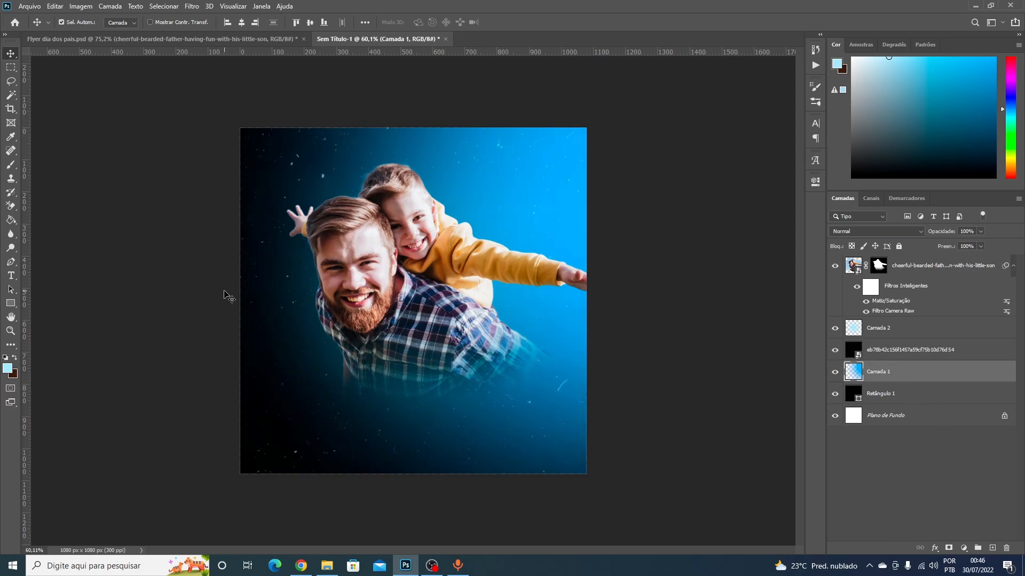
pyautogui.click(10, 275)
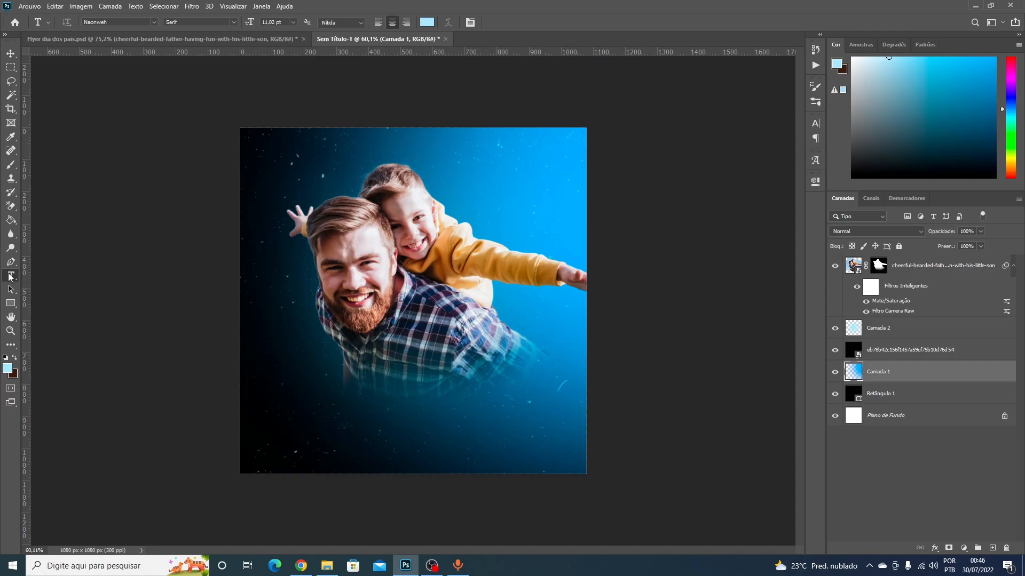
pyautogui.click(347, 235)
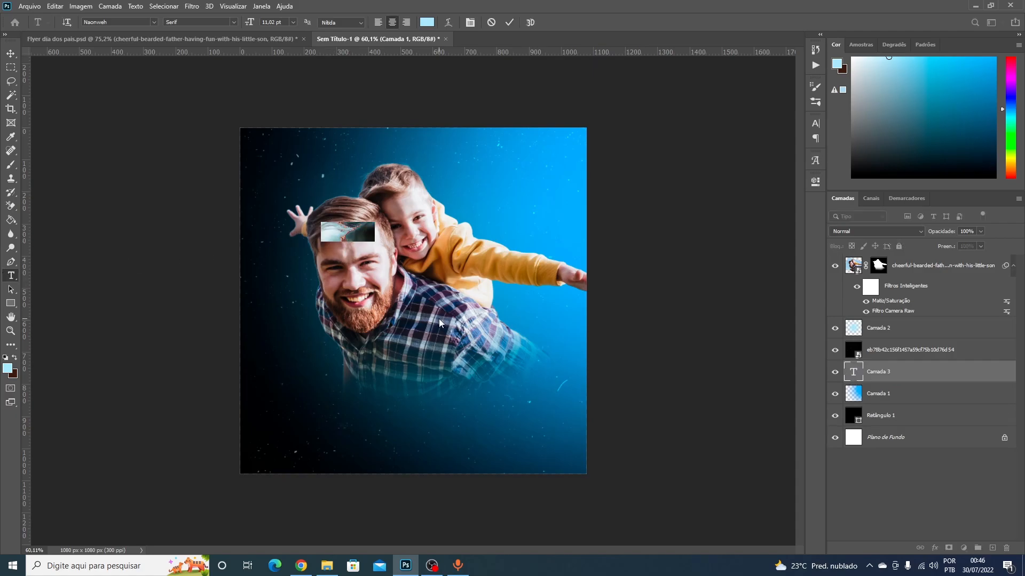
pyautogui.press('BackSpace')
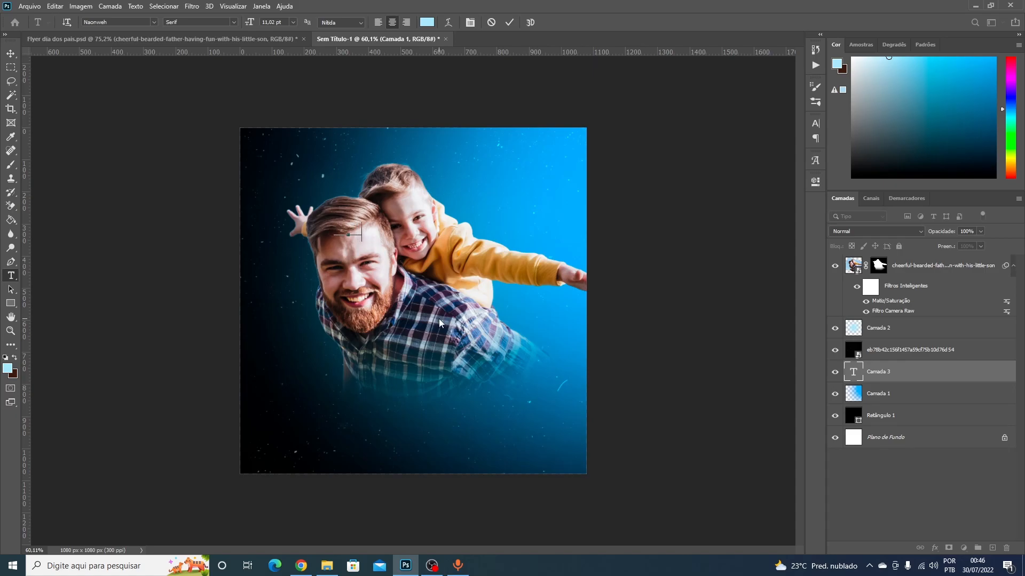
pyautogui.click(10, 53)
pyautogui.moveTo(883, 372); pyautogui.dragTo(882, 259)
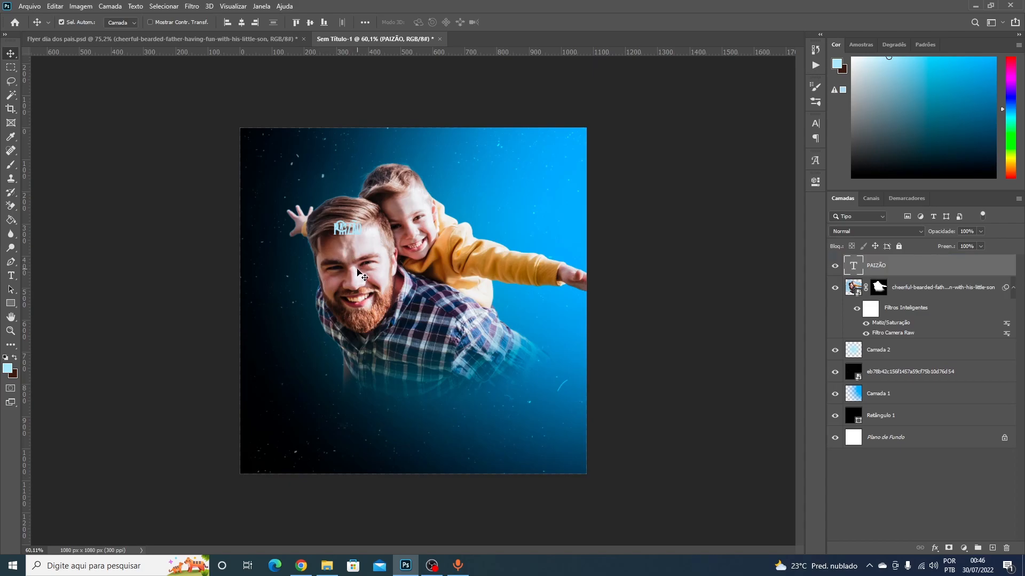
# - Enlarge the PAIZÃO text to about 97 pt and place it across the father and son
pyautogui.hotkey('ctrl', 't')
pyautogui.moveTo(365, 241); pyautogui.dragTo(592, 400)
pyautogui.moveTo(468, 280); pyautogui.dragTo(425, 260)
pyautogui.press('Return')
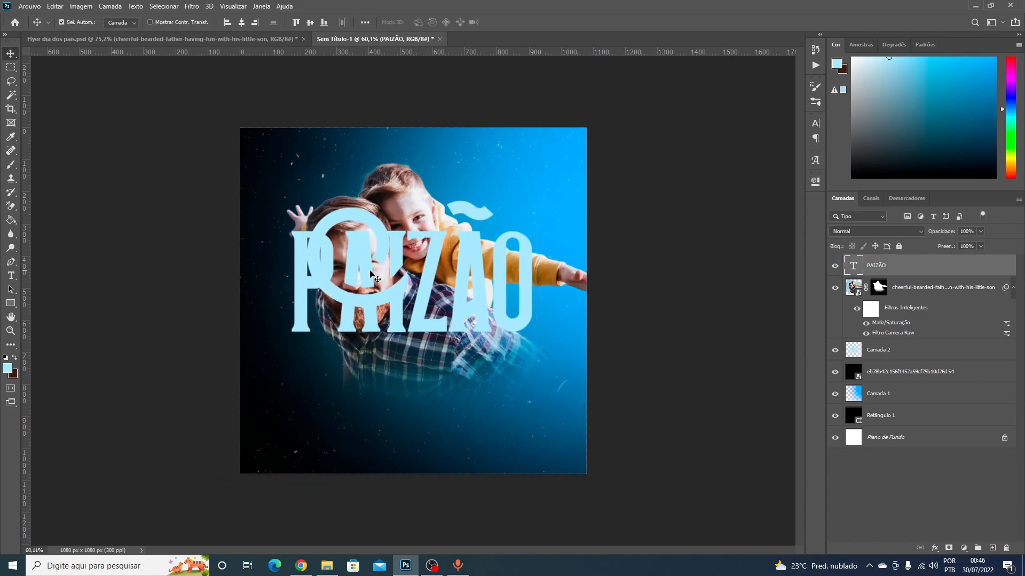
# - Check which font the PAIZÃO text uses
pyautogui.scroll(4, 375, 272)
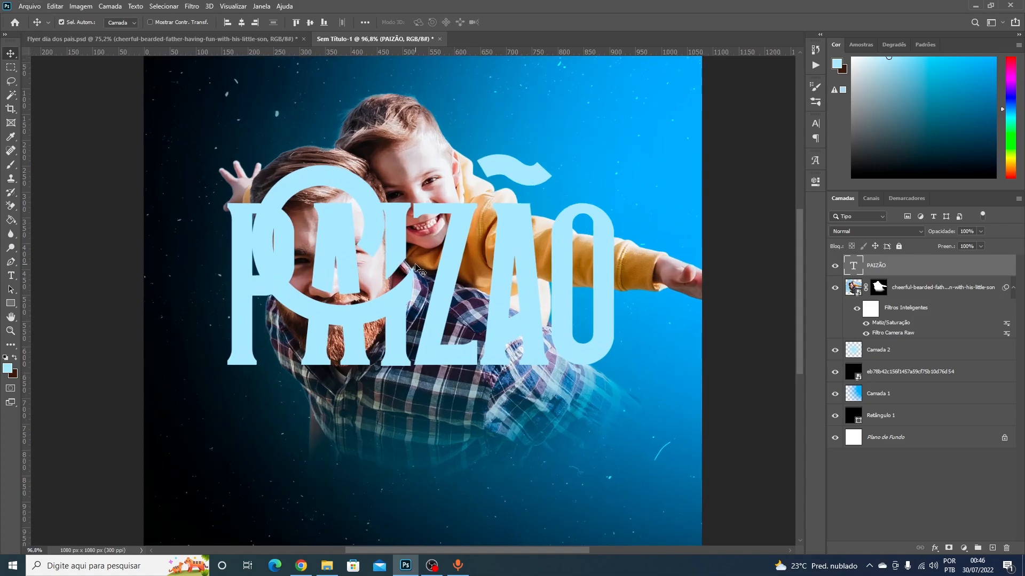
pyautogui.doubleClick(403, 229)
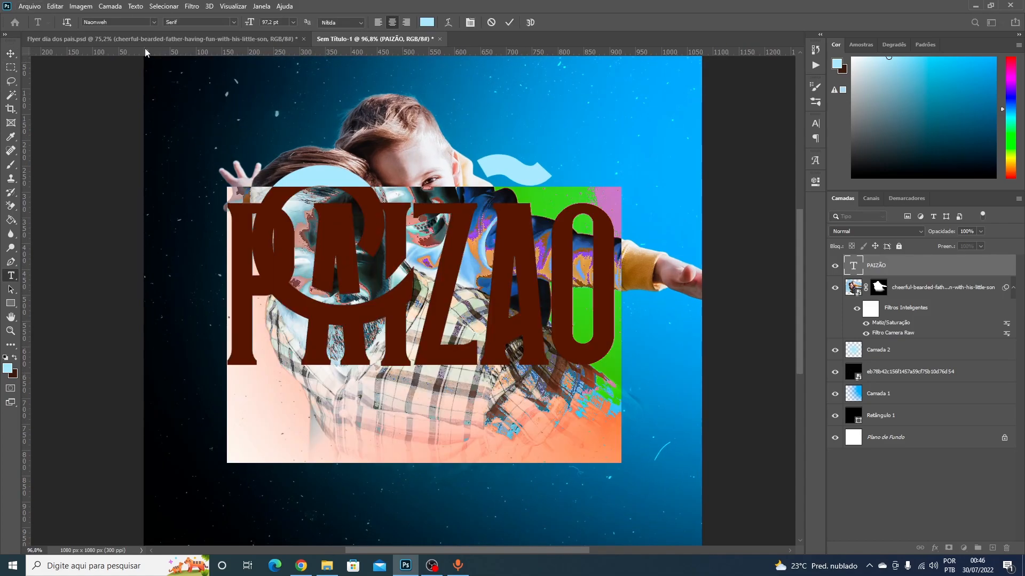
pyautogui.click(155, 22)
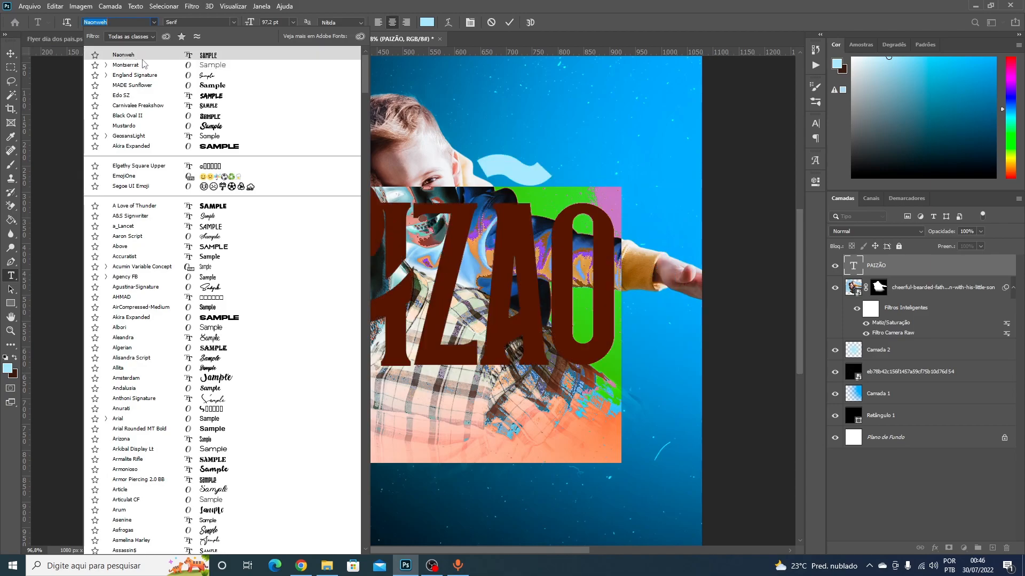
pyautogui.click(155, 22)
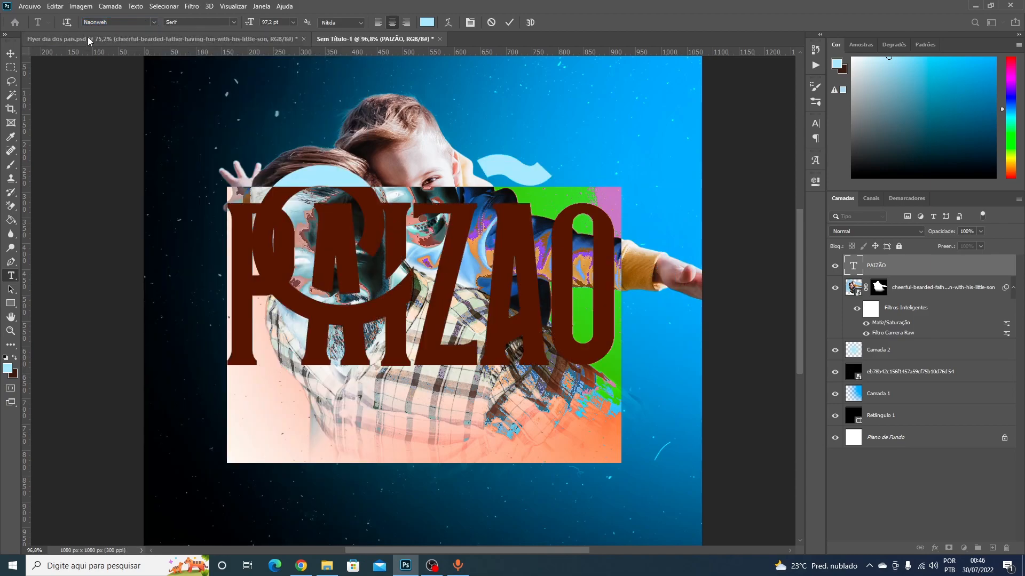
pyautogui.click(11, 54)
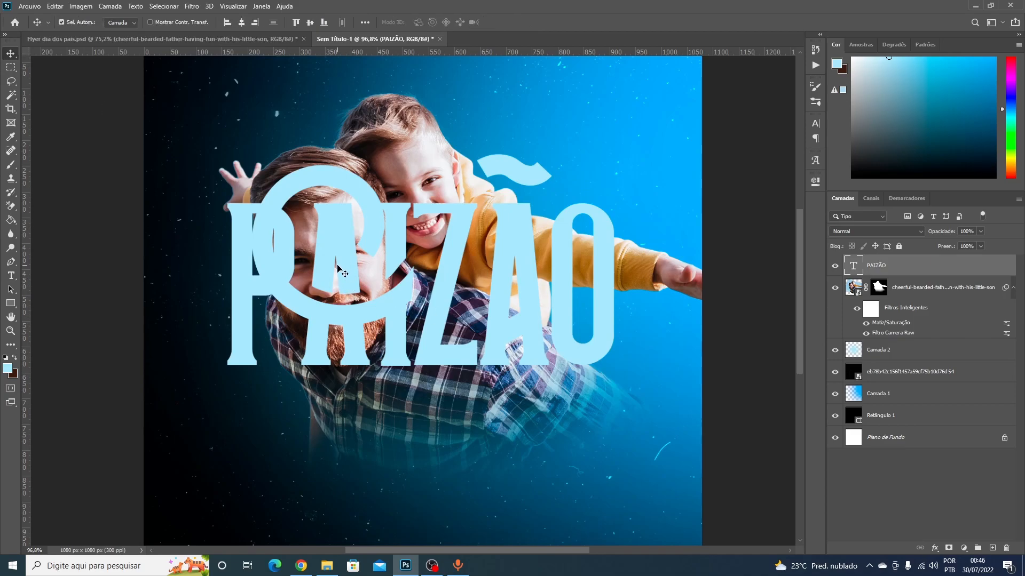
# - Replace the joined letters AI in the PAIZÃO text with an A and spaces, leaving a gap before ZÃO
pyautogui.scroll(-2, 355, 270)
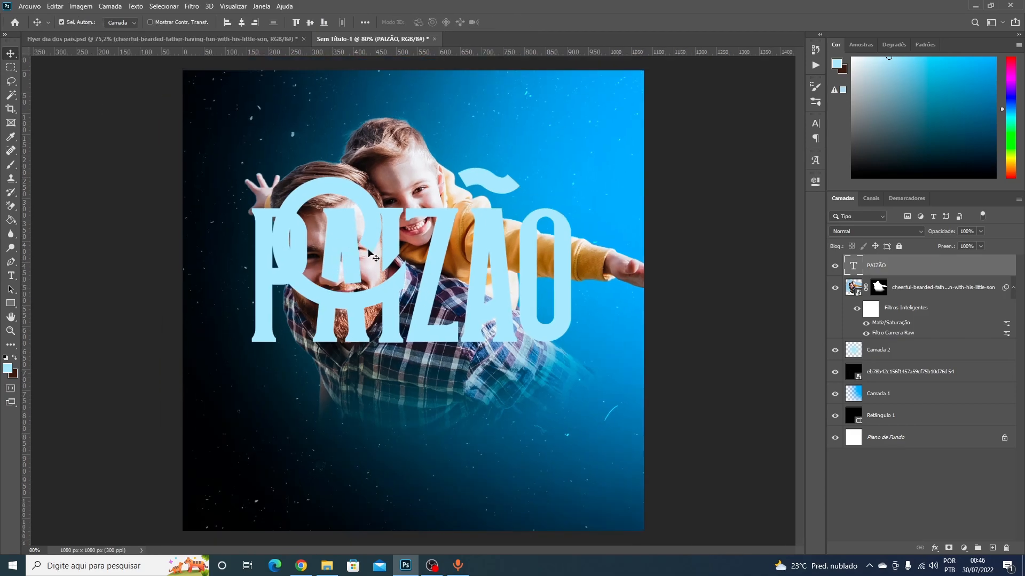
pyautogui.scroll(2, 370, 244)
pyautogui.doubleClick(332, 243)
pyautogui.click(318, 246)
pyautogui.moveTo(297, 251); pyautogui.dragTo(361, 249)
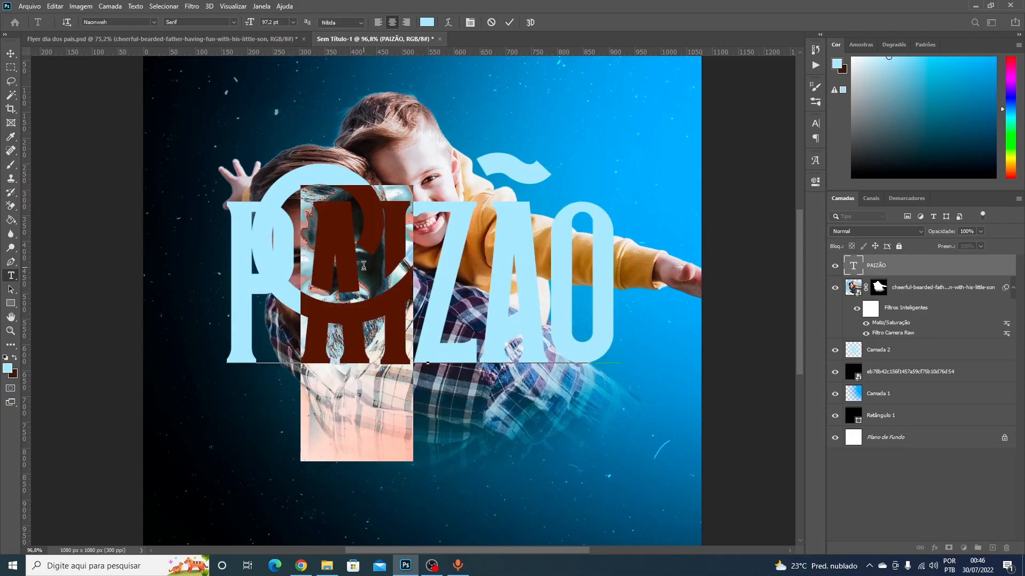
pyautogui.write('A')
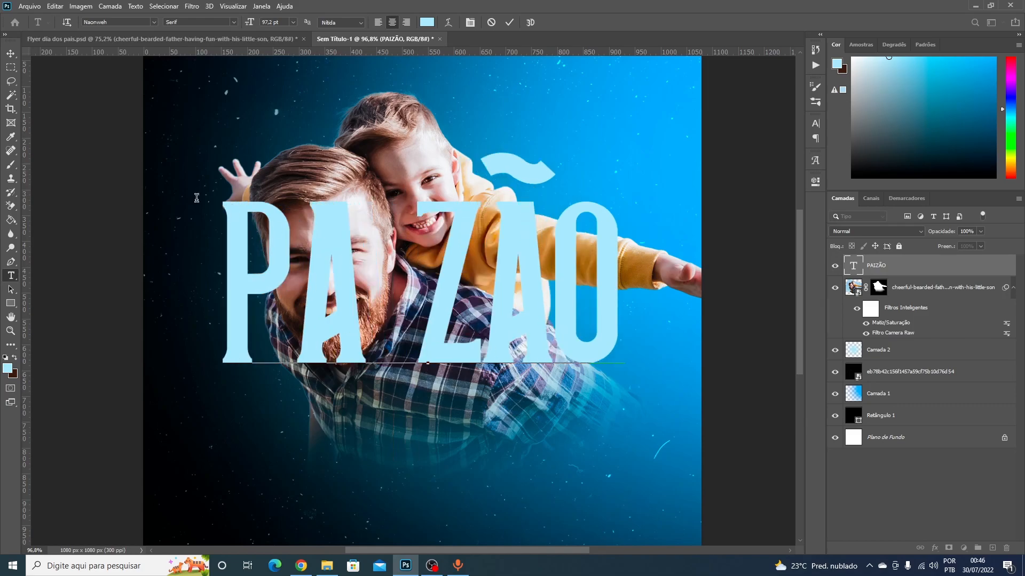
pyautogui.click(11, 53)
# - Duplicate the PA ZÃO text, change the copy to the letter I, and fit it into the gap between PA and ZÃO
pyautogui.scroll(-4, 436, 269)
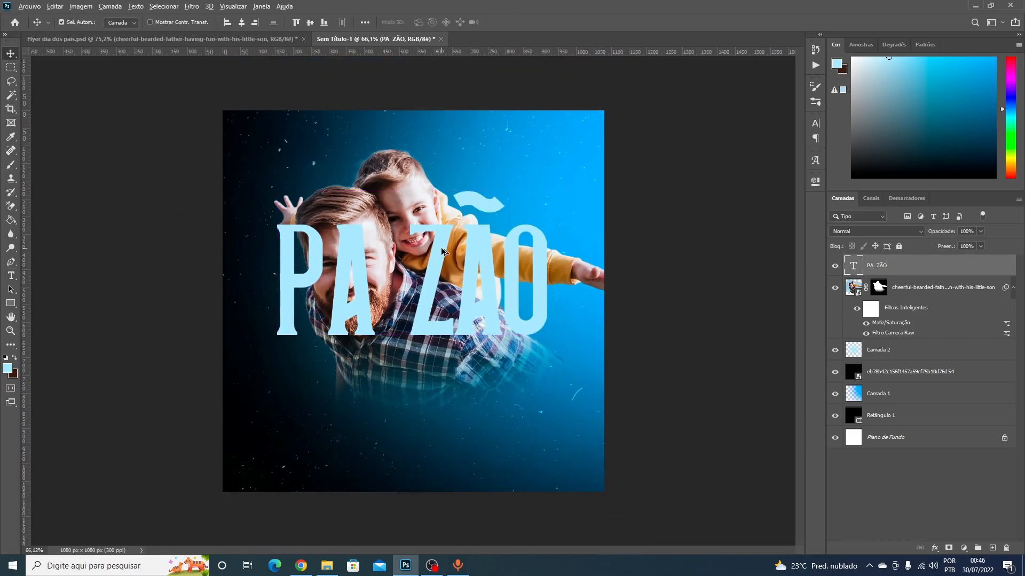
pyautogui.moveTo(441, 242); pyautogui.dragTo(441, 375)
pyautogui.doubleClick(441, 366)
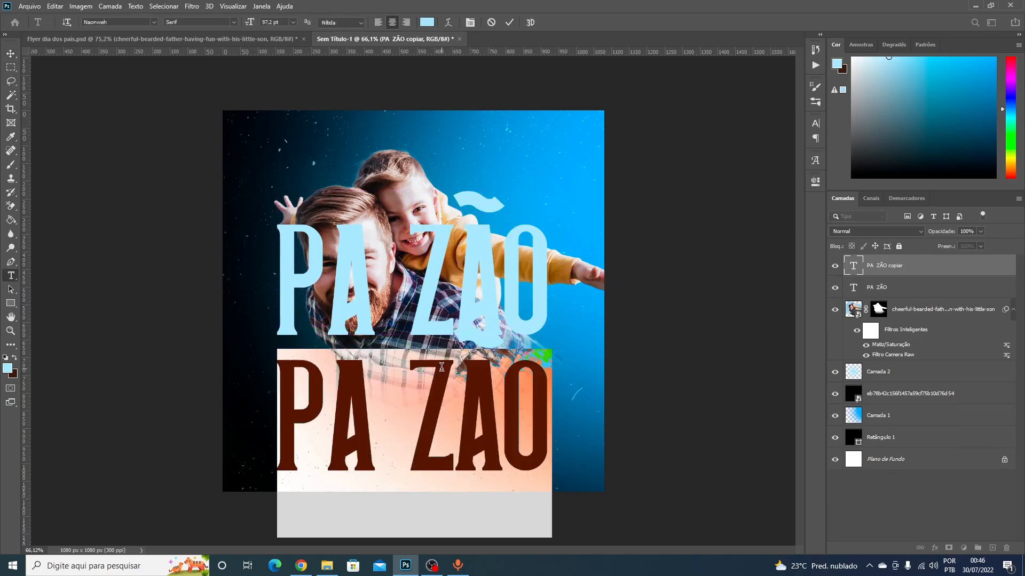
pyautogui.write('I')
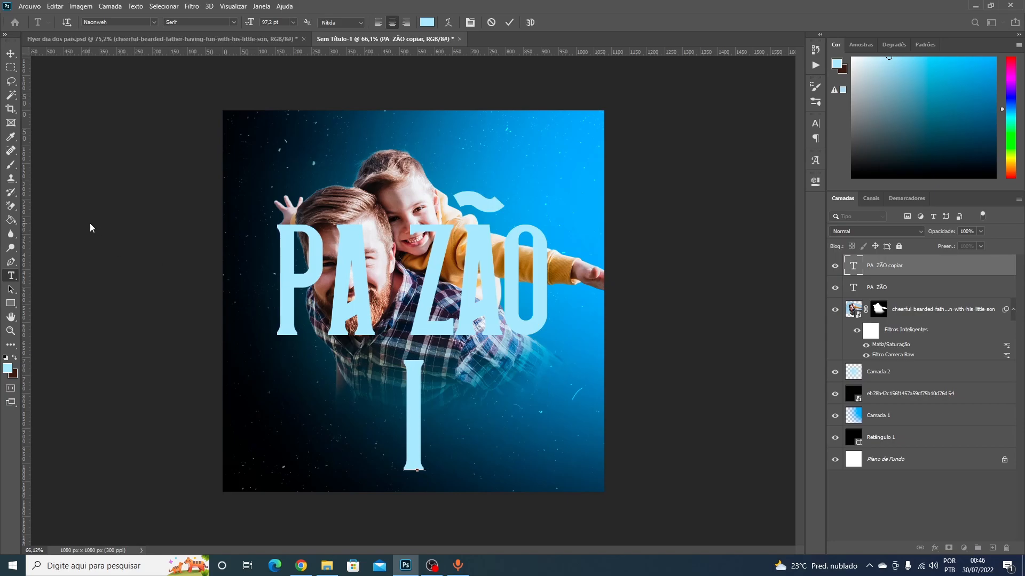
pyautogui.click(10, 53)
pyautogui.hotkey('ctrl', '+')
pyautogui.moveTo(419, 403); pyautogui.dragTo(398, 255)
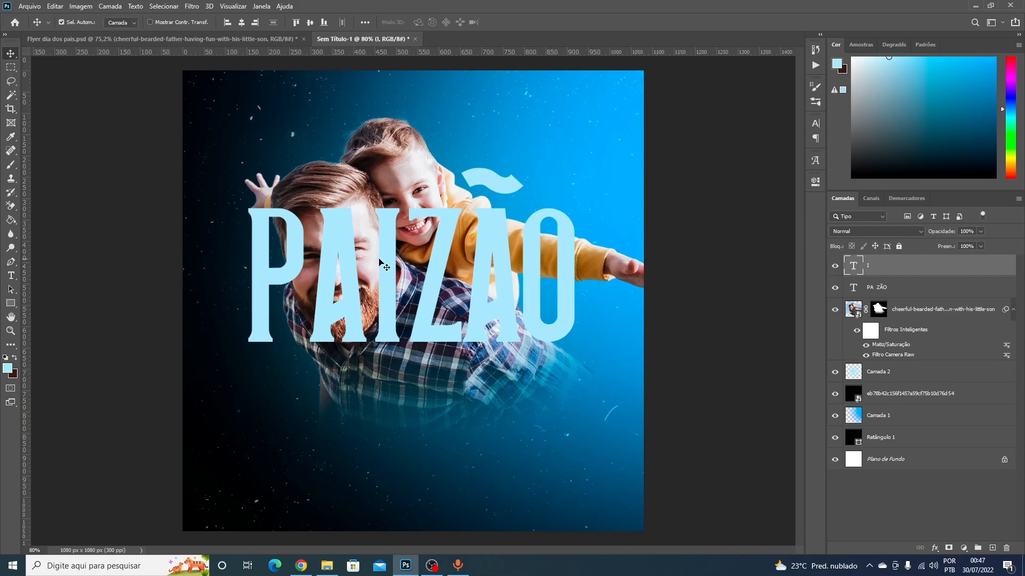
# - Select the PA ZÃO text layer and compare it hidden and shown
pyautogui.click(872, 288)
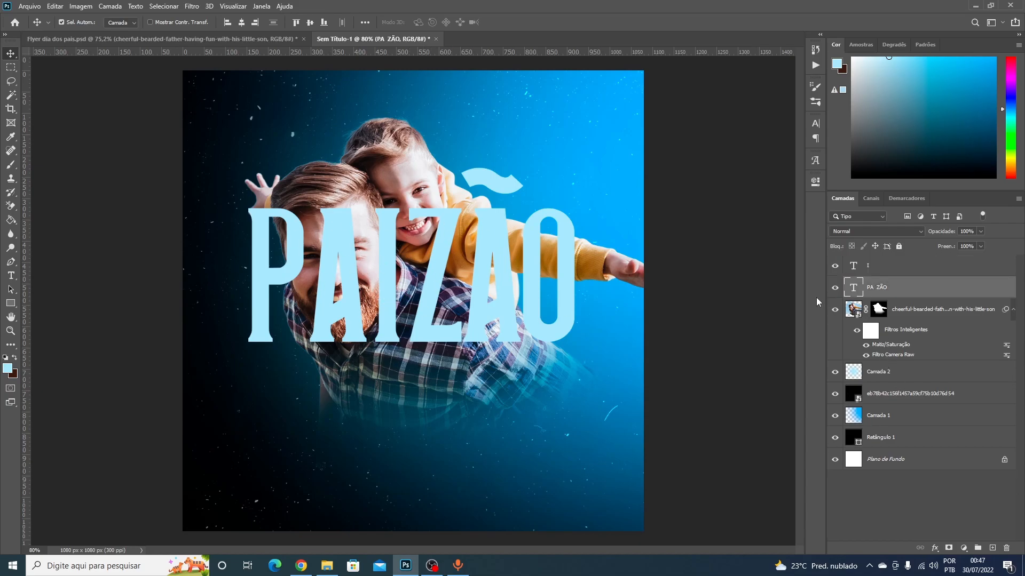
pyautogui.click(836, 289)
pyautogui.click(836, 290)
pyautogui.click(9, 67)
pyautogui.moveTo(243, 202); pyautogui.dragTo(589, 325)
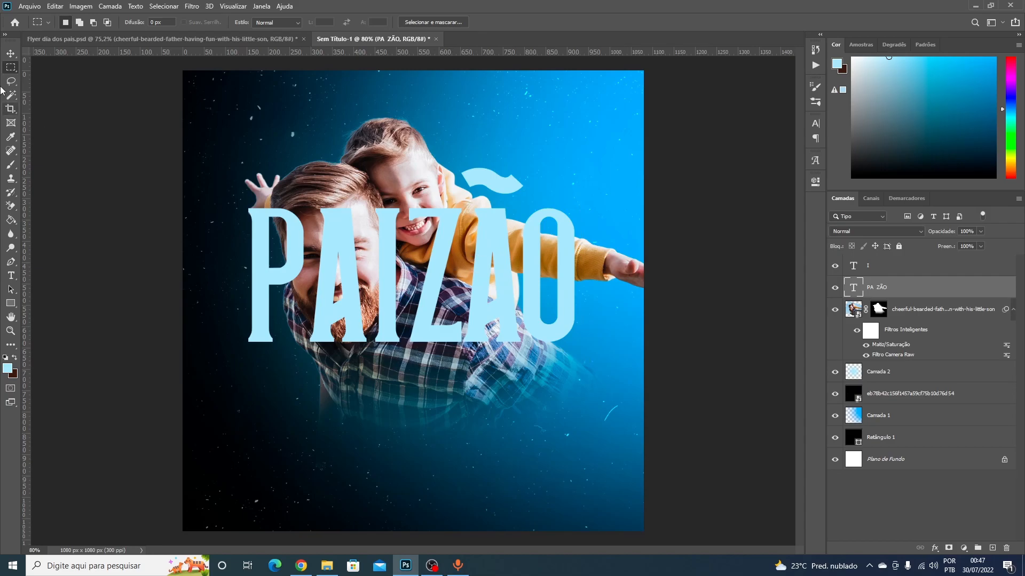
# - Try to replace the Ã in the PA ZÃO text with a plain A, and undo the edits
pyautogui.click(10, 53)
pyautogui.click(463, 244)
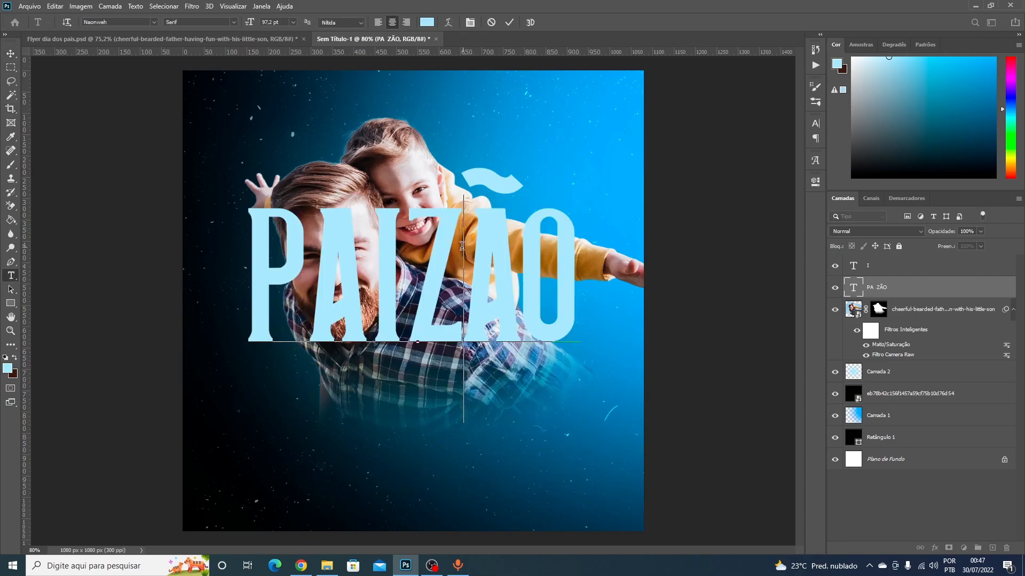
pyautogui.moveTo(488, 239); pyautogui.dragTo(501, 238)
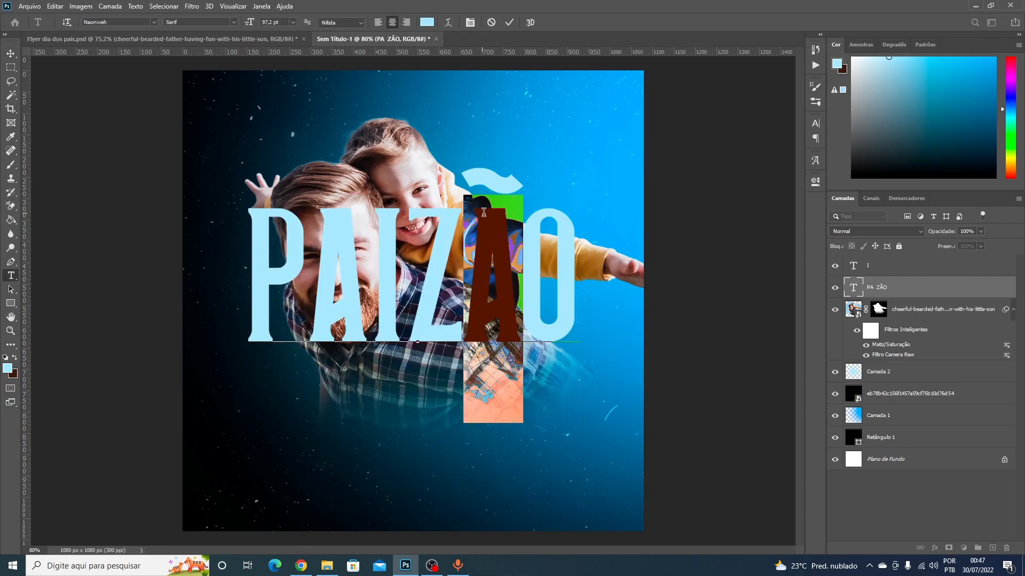
pyautogui.write('A')
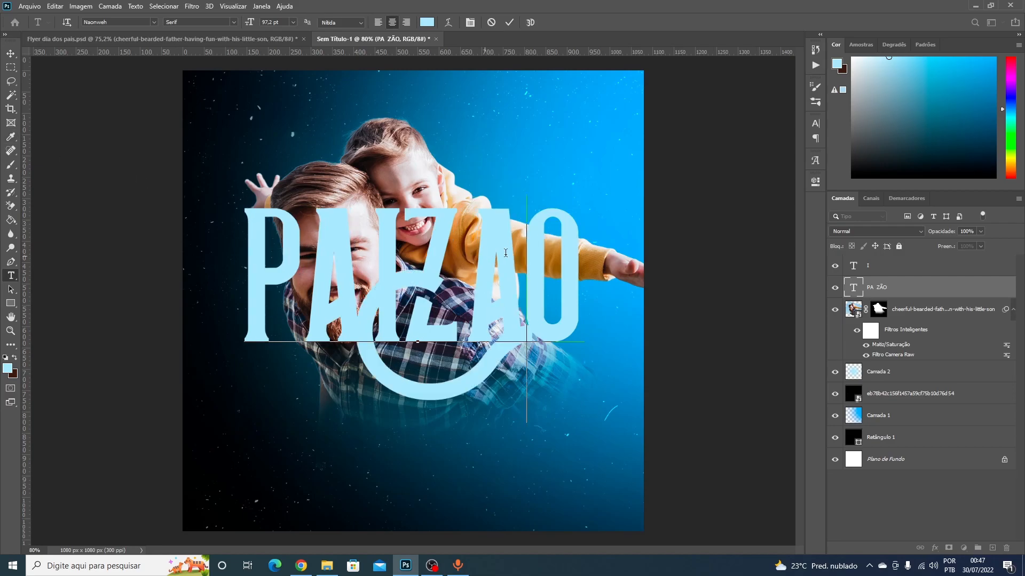
pyautogui.hotkey('shift', 'Left')
pyautogui.hotkey('shift', 'Left')
pyautogui.press('Right')
pyautogui.hotkey('shift', 'Left')
pyautogui.hotkey('shift', 'Left')
pyautogui.write('A')
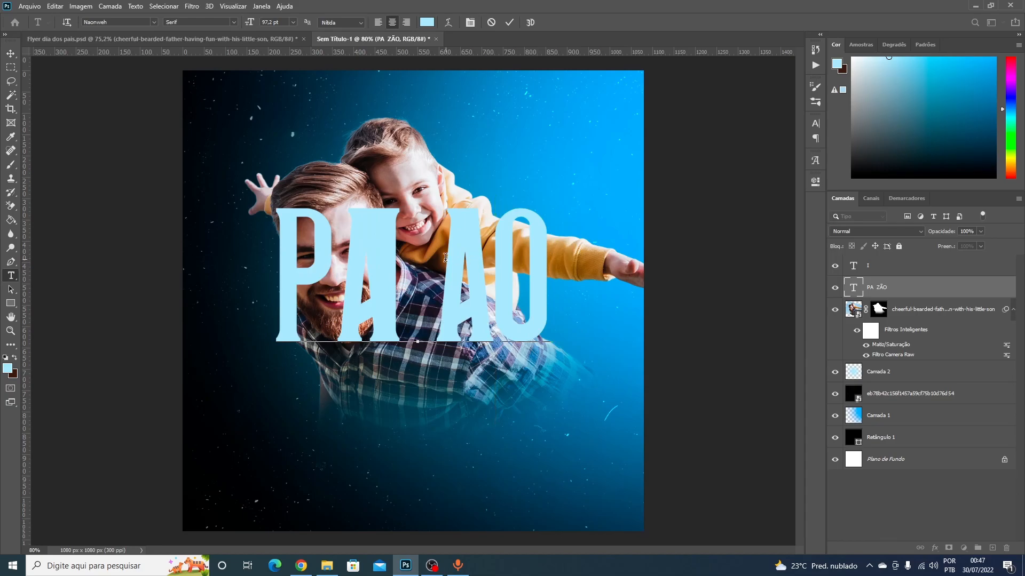
pyautogui.hotkey('ctrl', 'z')
pyautogui.click(11, 54)
pyautogui.hotkey('ctrl', 'z')
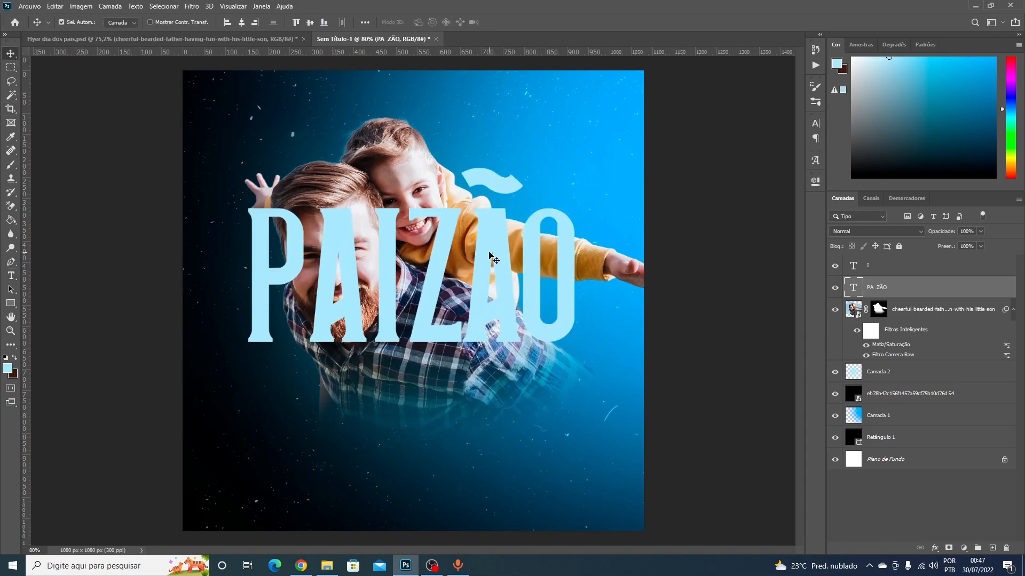
# - Mask the PA ZÃO layer with a rectangular selection around the letters that leaves out the tilde
pyautogui.click(11, 66)
pyautogui.moveTo(236, 199); pyautogui.dragTo(585, 352)
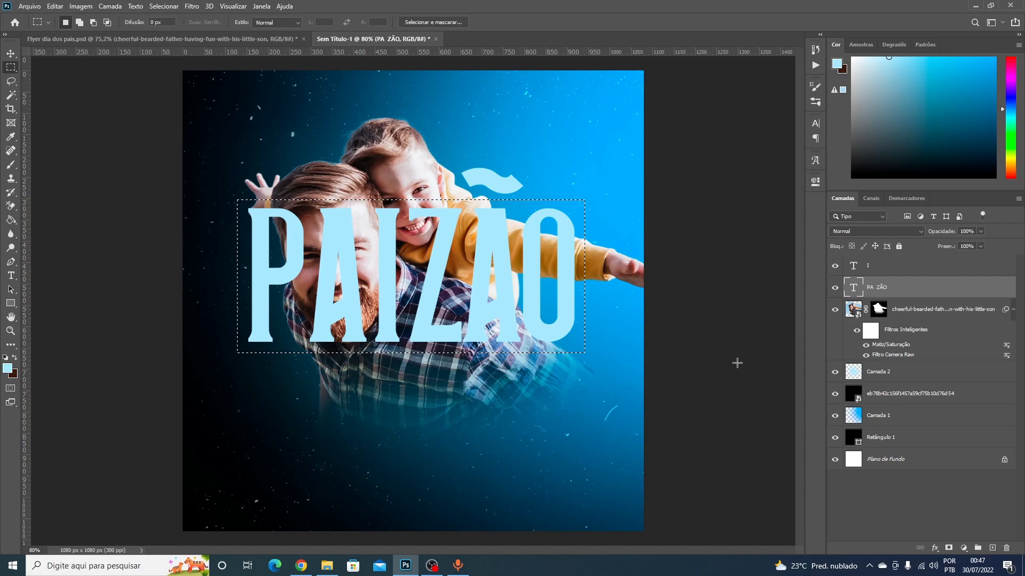
pyautogui.click(948, 549)
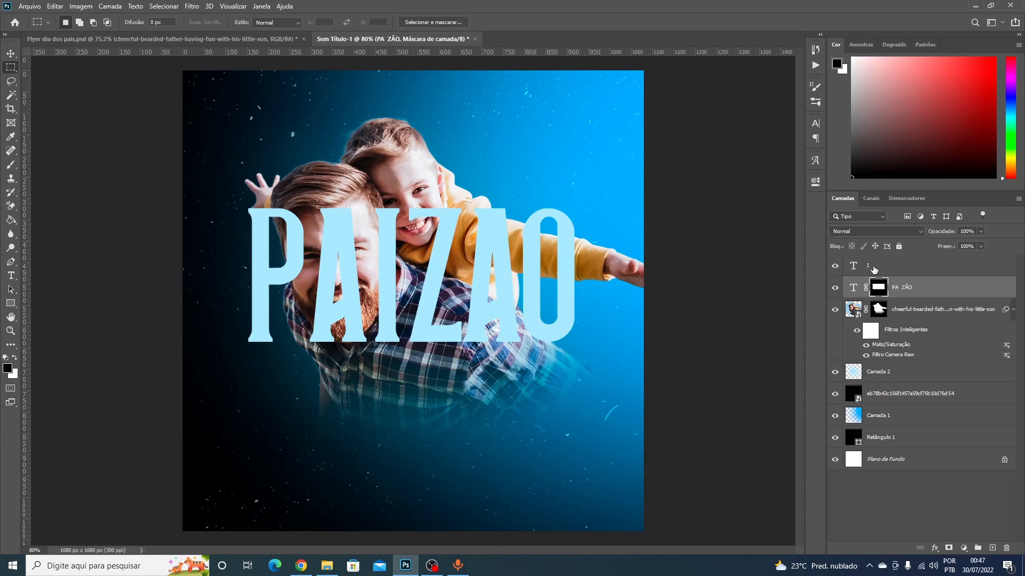
# - Convert the I layer and the masked PA ZÃO layer together into one smart object
pyautogui.keyDown('shift'); pyautogui.click(880, 271); pyautogui.keyUp('shift')
pyautogui.rightClick(905, 286)
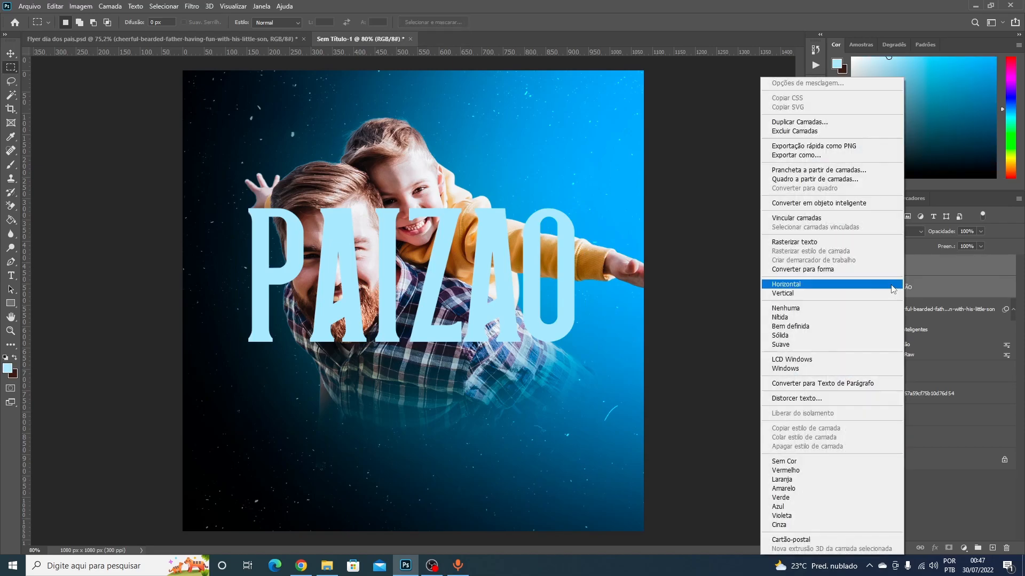
pyautogui.click(794, 206)
# - Move the PAIZAO smart object to the upper edge of the canvas and scale it to about 119%
pyautogui.click(10, 54)
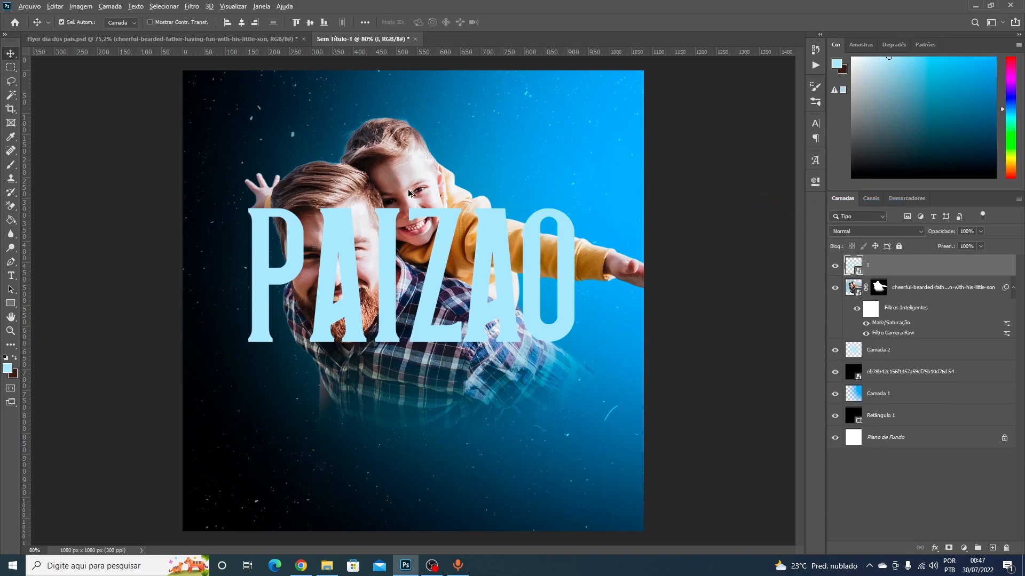
pyautogui.scroll(-3, 431, 255)
pyautogui.scroll(2, 430, 255)
pyautogui.moveTo(425, 270); pyautogui.dragTo(429, 201)
pyautogui.hotkey('ctrl', 't')
pyautogui.moveTo(539, 244); pyautogui.dragTo(562, 255)
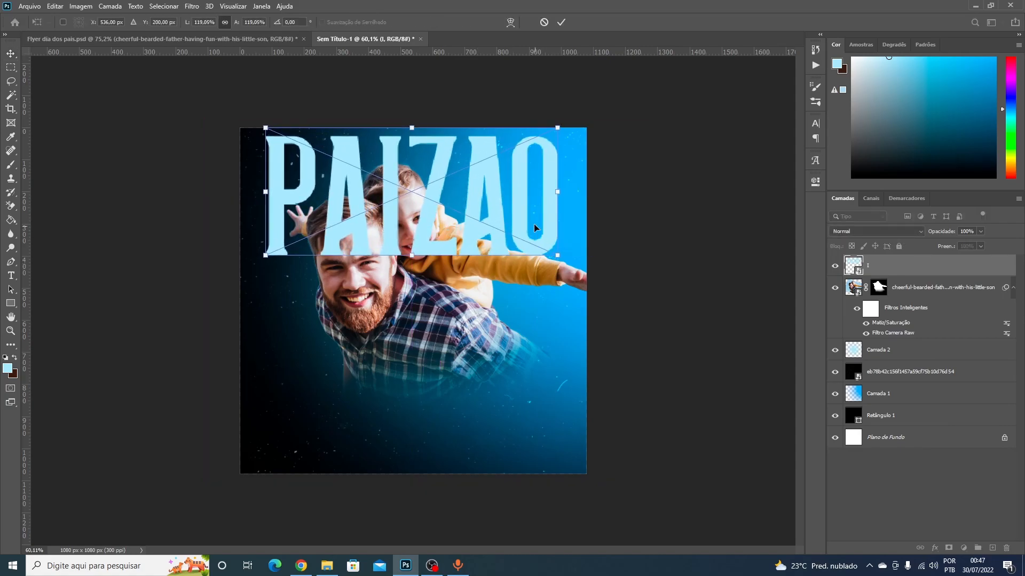
pyautogui.press('Return')
# - Duplicate the PAIZAO word twice down the canvas and convert all three copies into one smart object
pyautogui.moveTo(476, 172); pyautogui.dragTo(489, 418)
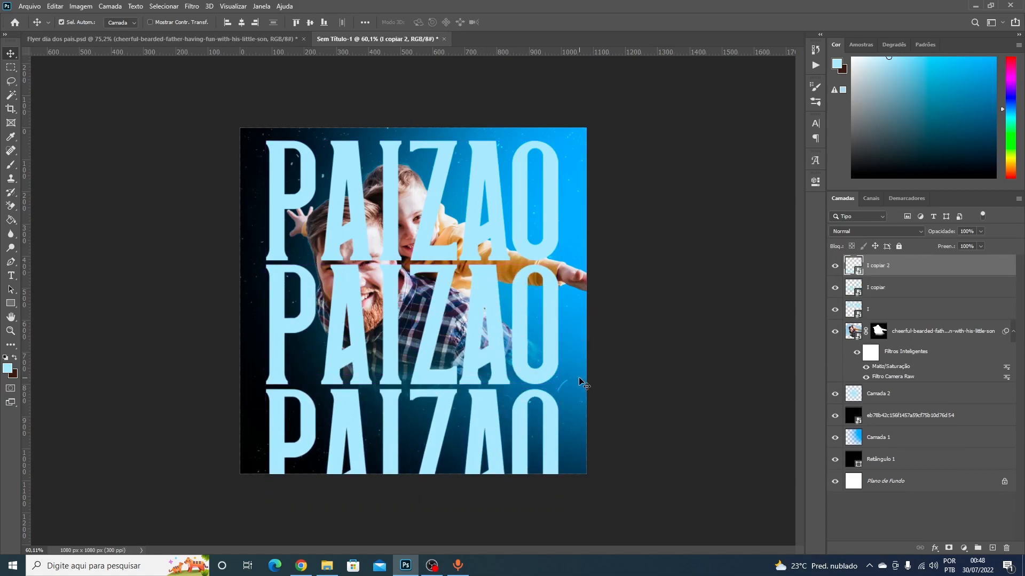
pyautogui.keyDown('shift'); pyautogui.click(888, 310); pyautogui.keyUp('shift')
pyautogui.rightClick(874, 323)
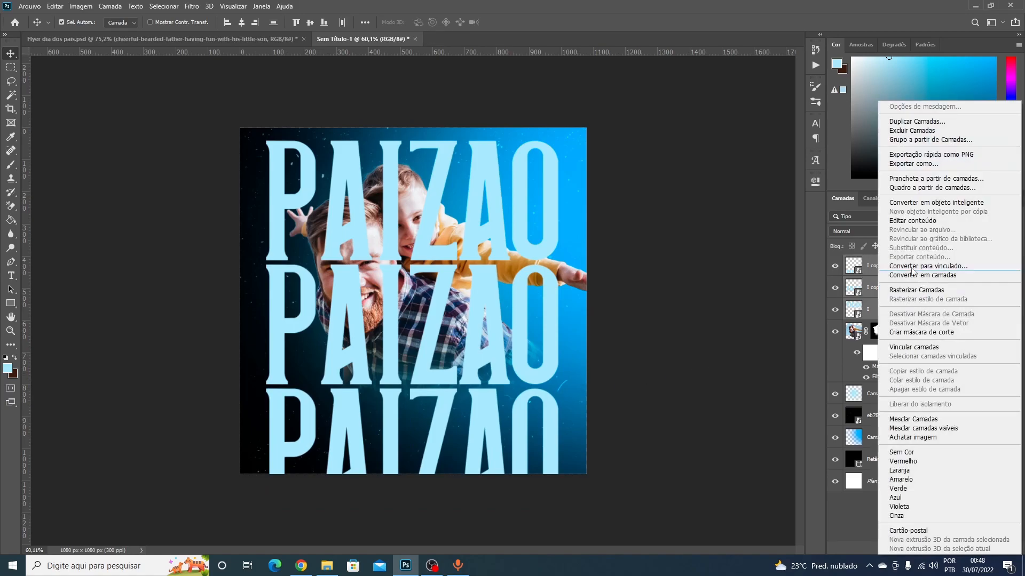
pyautogui.click(908, 204)
# - Move the PAIZAO smart object beneath the dust texture layer and set its blend mode to Subexposição Linear (Adicionar)
pyautogui.moveTo(871, 269); pyautogui.dragTo(866, 382)
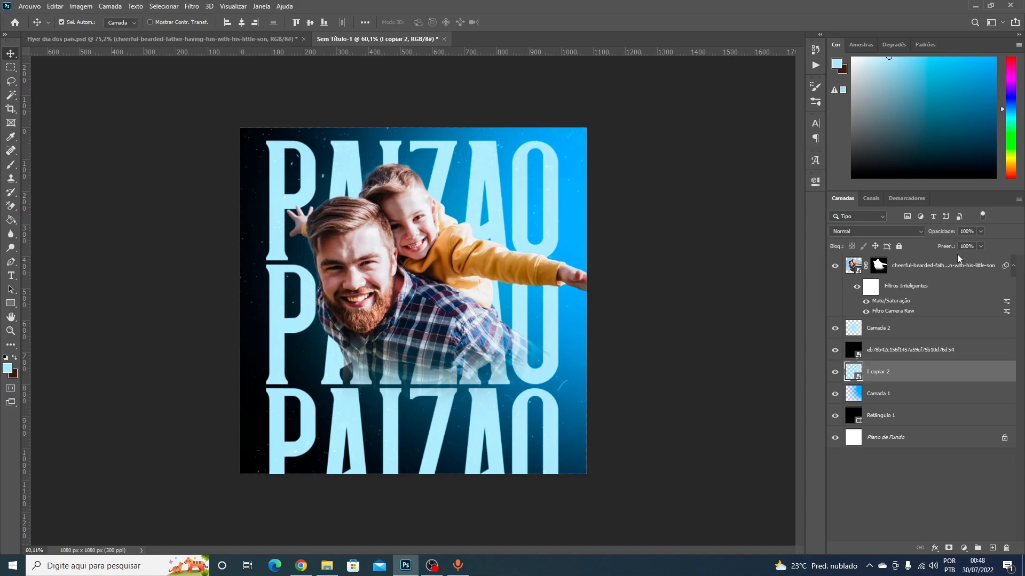
pyautogui.click(917, 228)
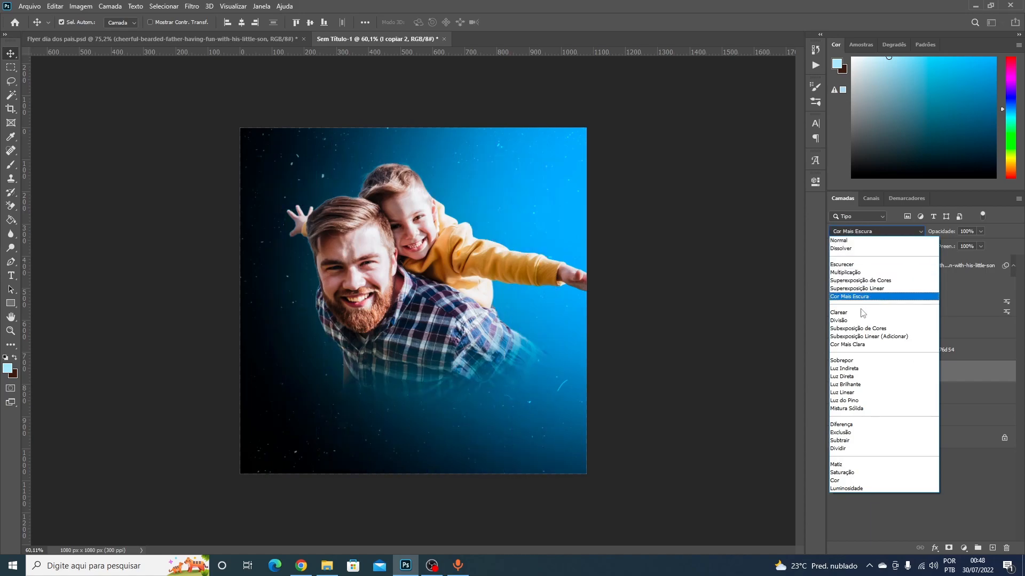
pyautogui.click(863, 338)
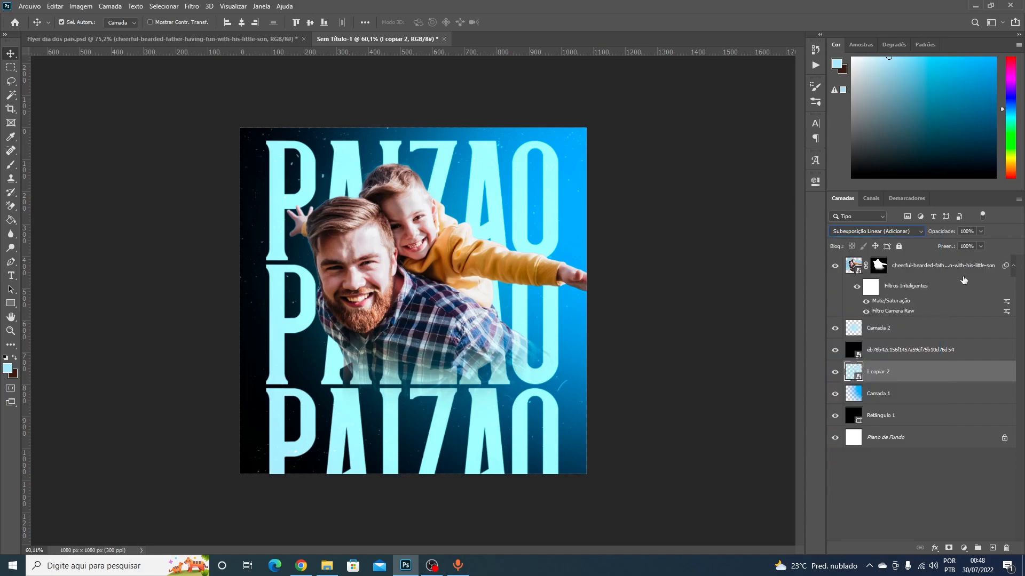
# - Lower the fill of the PAIZAO lettering layer to 61%
pyautogui.moveTo(955, 256); pyautogui.dragTo(962, 260)
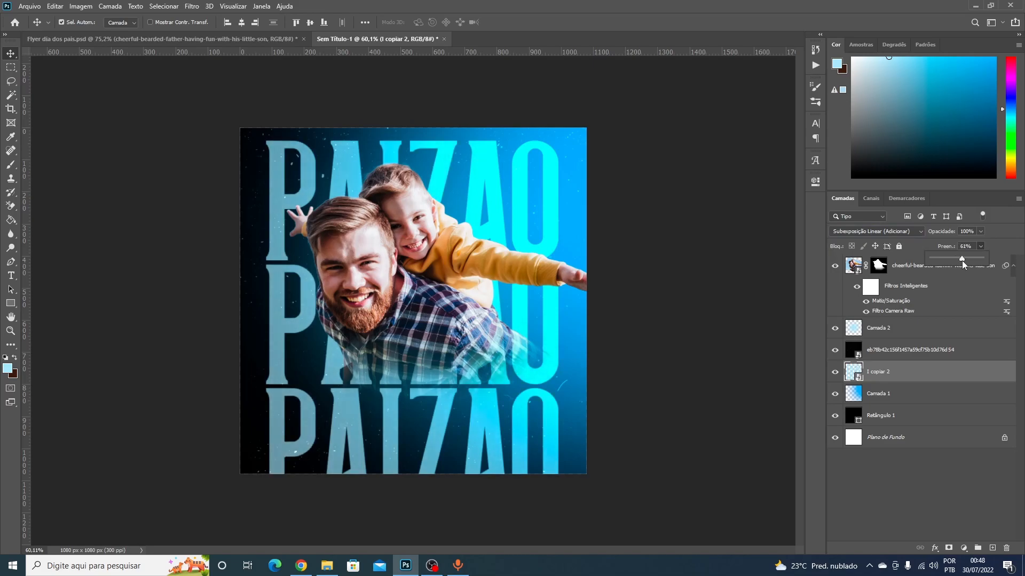
pyautogui.click(907, 487)
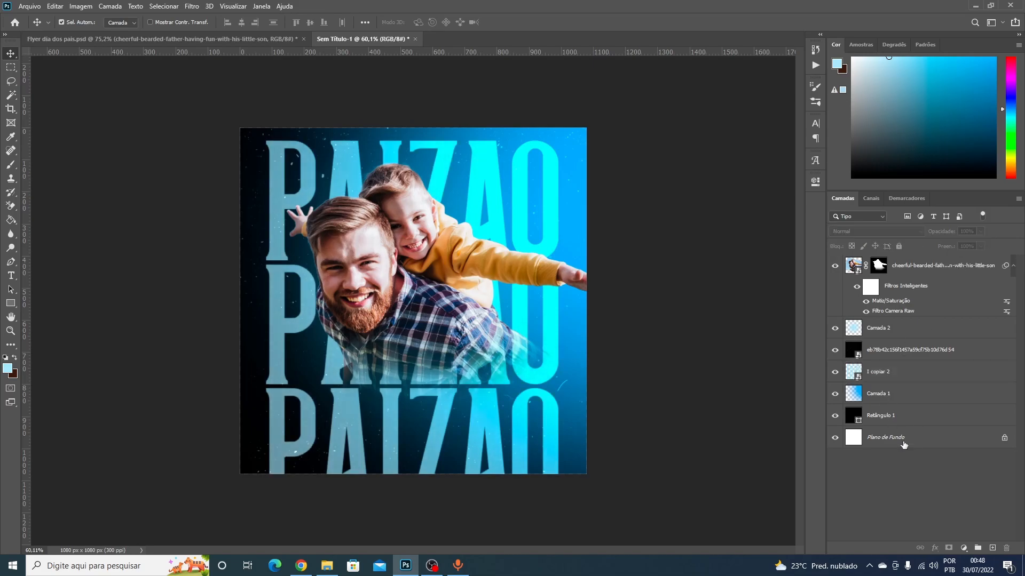
pyautogui.click(888, 376)
# - Duplicate the father-and-son cut-out directly above the PAIZAO lettering layer and enlarge the copy until it covers nearly the whole canvas
pyautogui.click(916, 266)
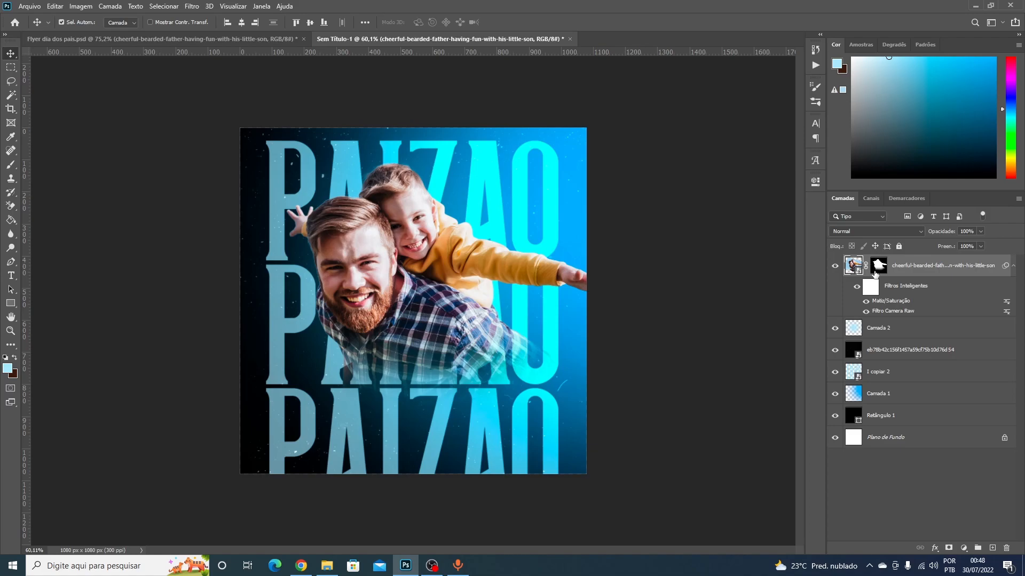
pyautogui.moveTo(902, 273); pyautogui.dragTo(877, 365)
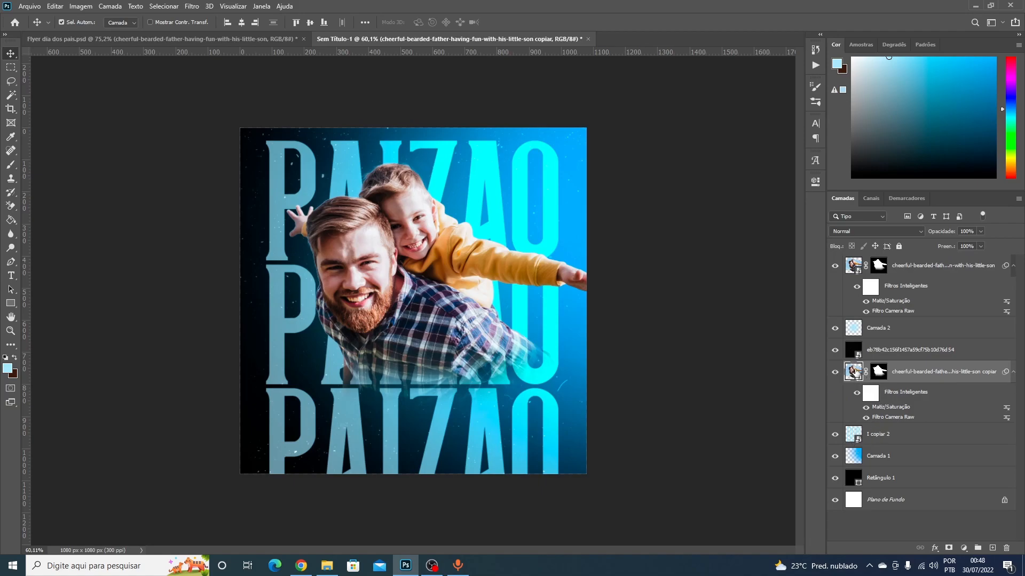
pyautogui.hotkey('ctrl', 't')
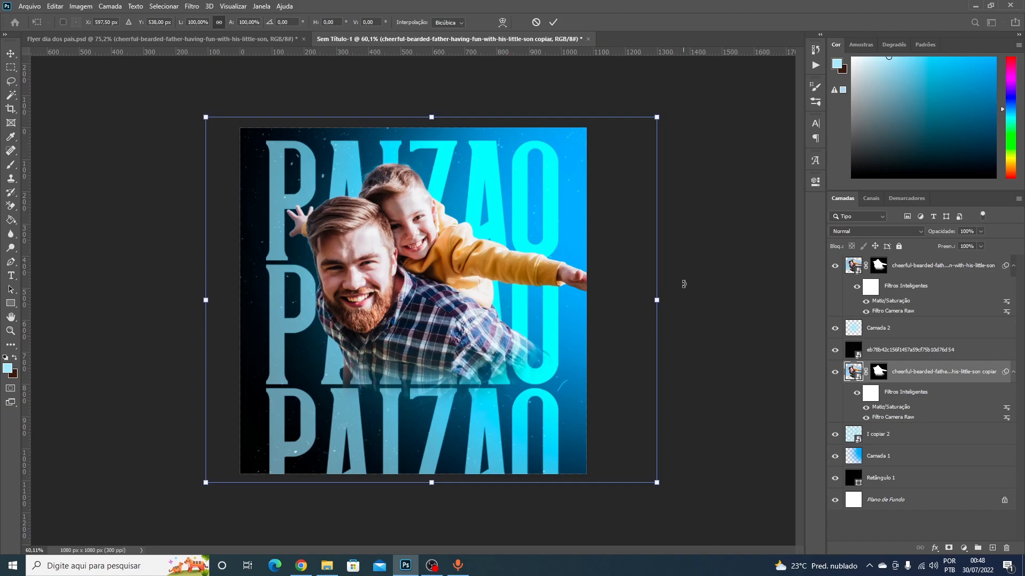
pyautogui.moveTo(658, 301); pyautogui.dragTo(939, 245)
pyautogui.moveTo(479, 219); pyautogui.dragTo(507, 212)
pyautogui.press('Return')
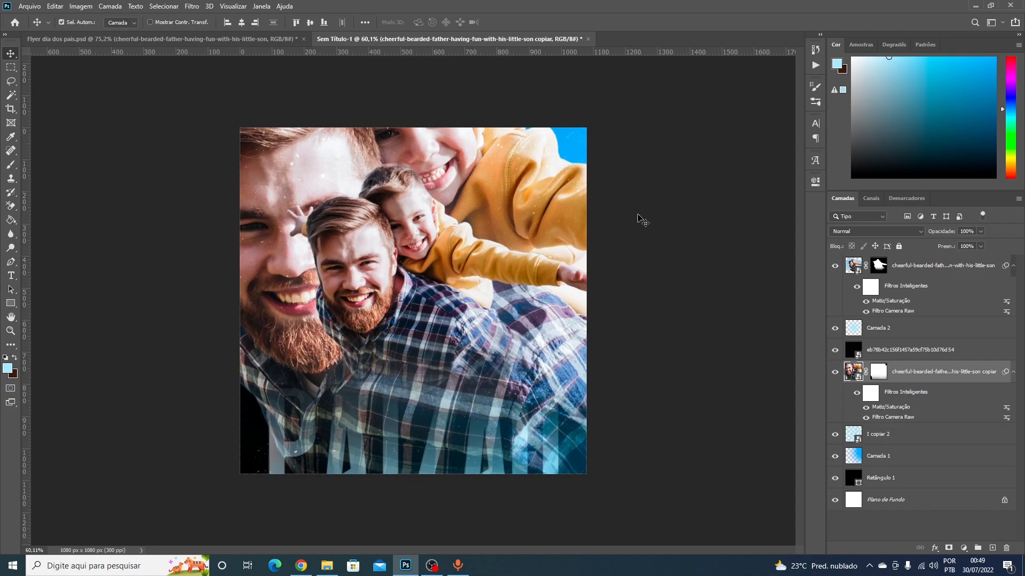
# - Convert the enlarged photo copy into a new smart object and fully desaturate it with Hue/Saturation
pyautogui.rightClick(904, 375)
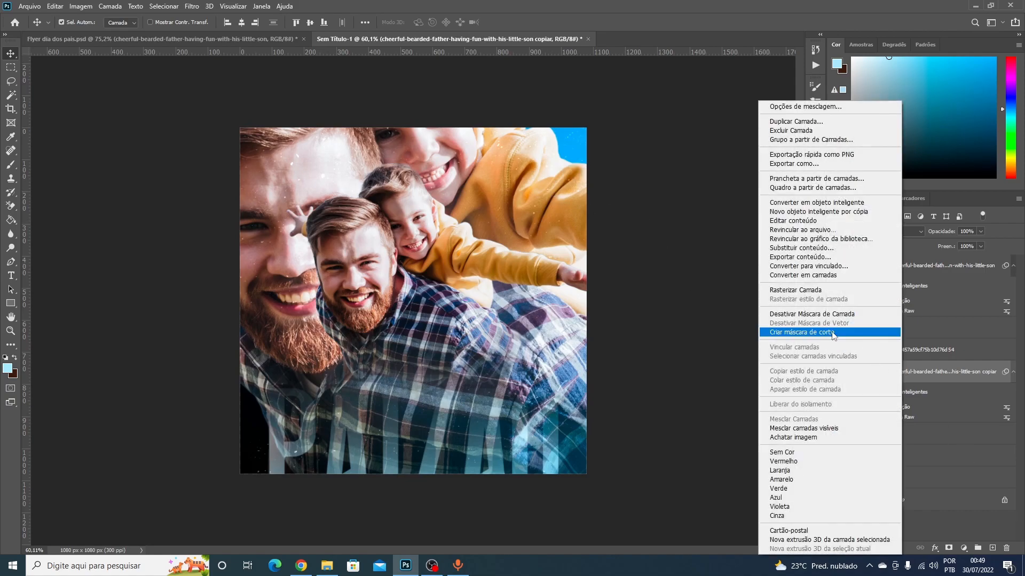
pyautogui.click(790, 205)
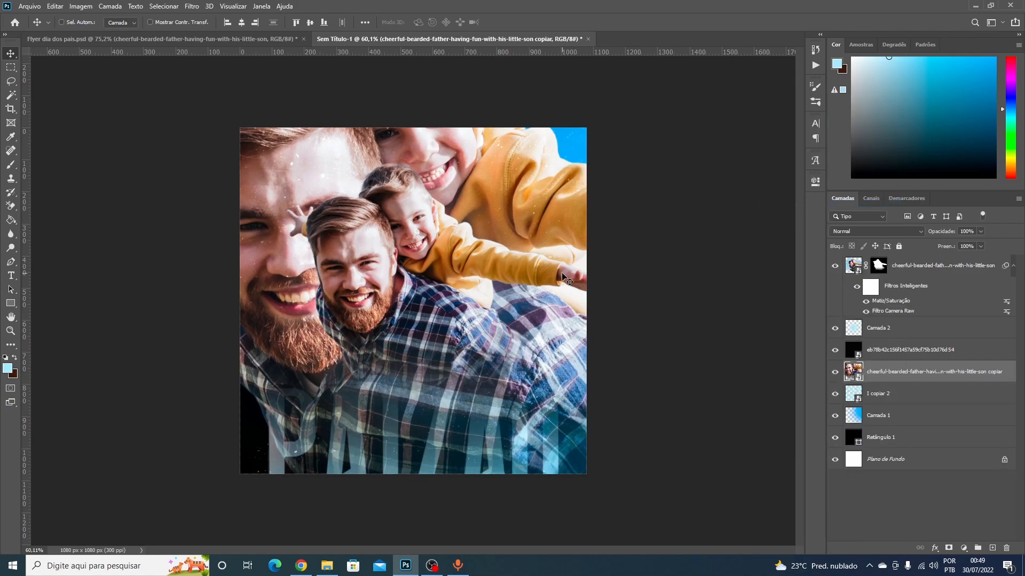
pyautogui.hotkey('ctrl', 'u')
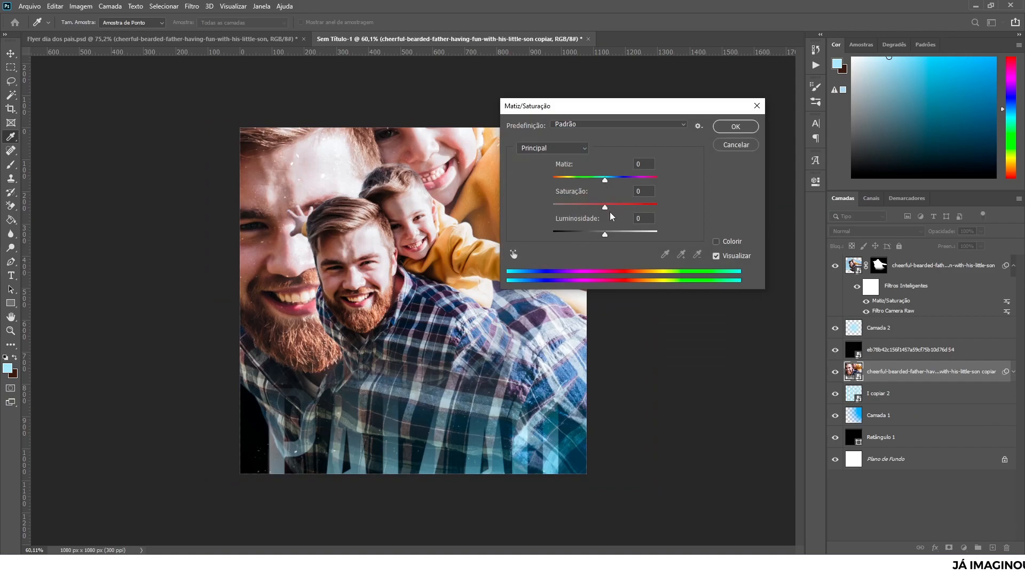
pyautogui.moveTo(605, 207); pyautogui.dragTo(501, 215)
pyautogui.click(734, 127)
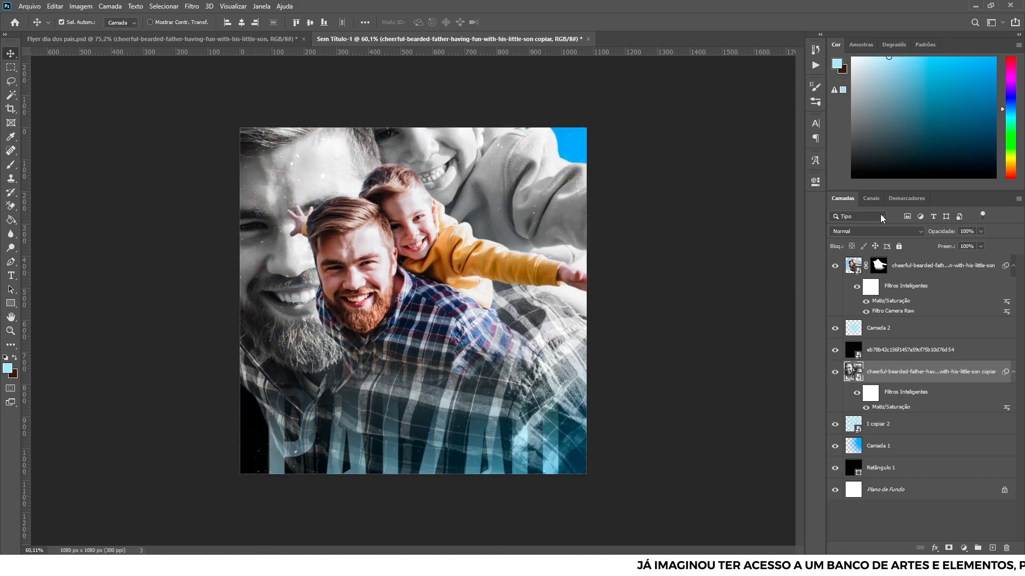
# - Clip the grayscale photo copy to the PAIZAO lettering layer below it
pyautogui.click(857, 229)
pyautogui.click(857, 229)
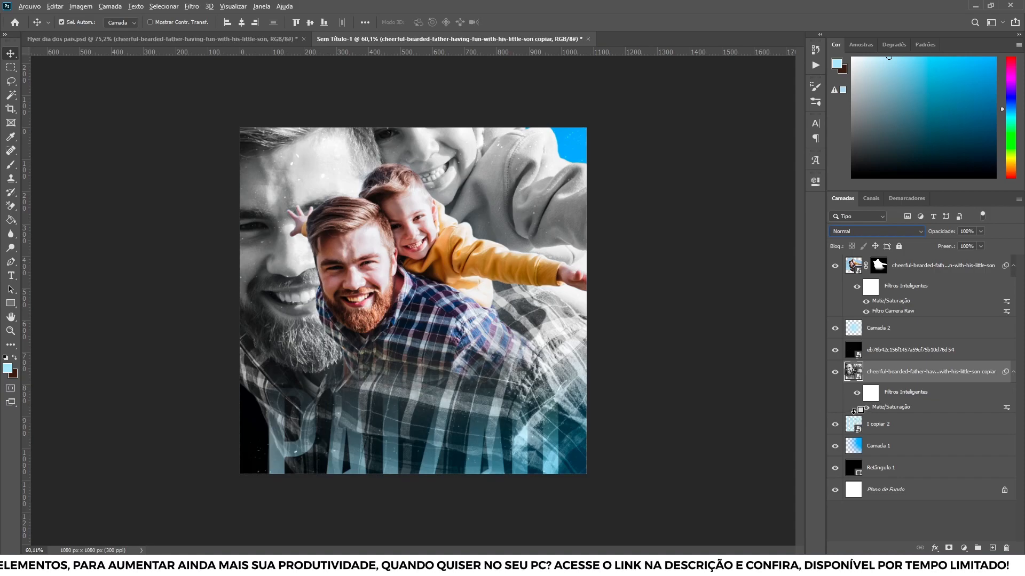
pyautogui.keyDown('alt'); pyautogui.click(854, 411); pyautogui.keyUp('alt')
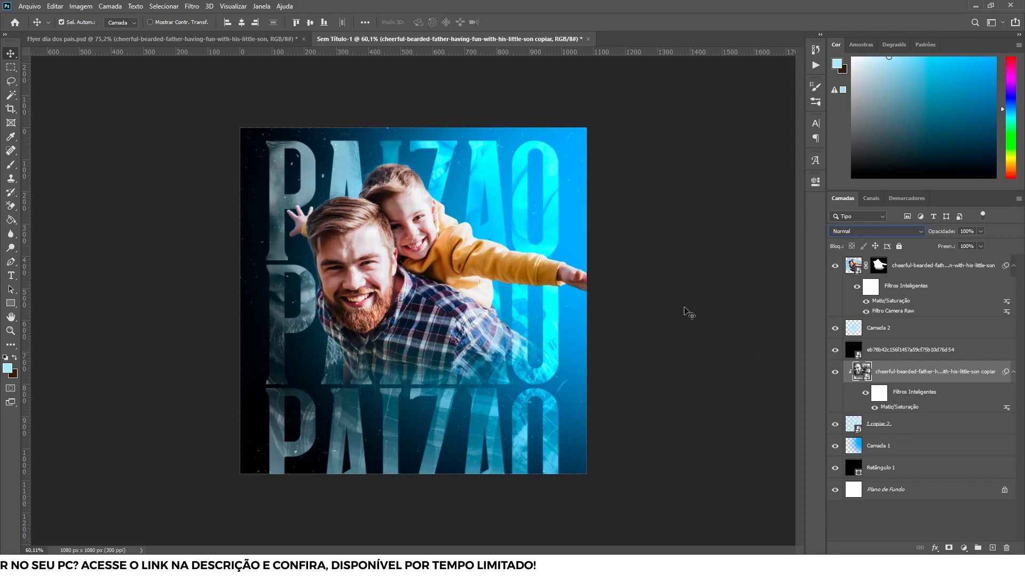
# - Apply a 49,8 pixel Gaussian Blur to the clipped photo copy and set its blend mode to Subexposição Linear (Adicionar)
pyautogui.click(192, 6)
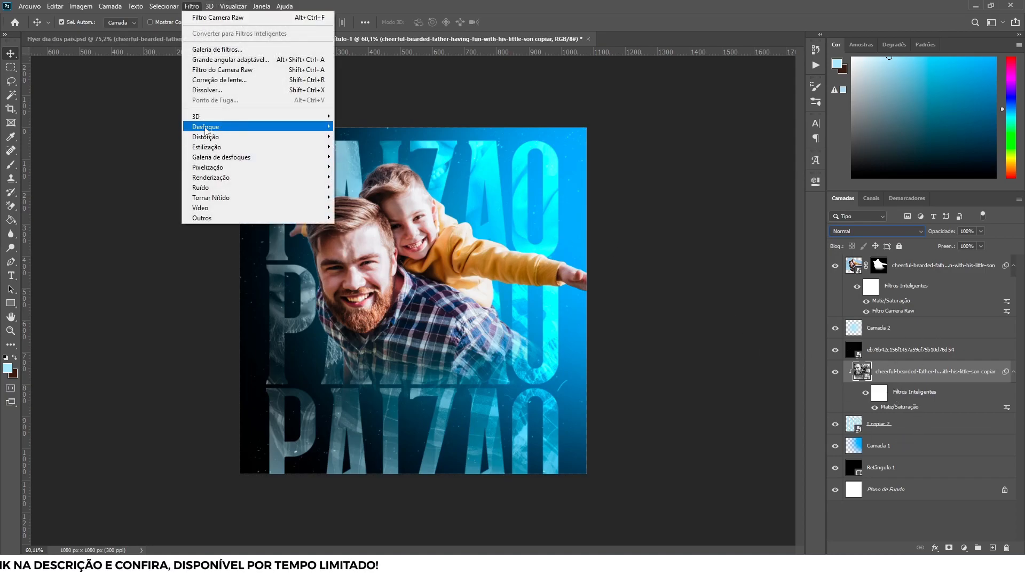
pyautogui.moveTo(209, 129)
pyautogui.click(368, 191)
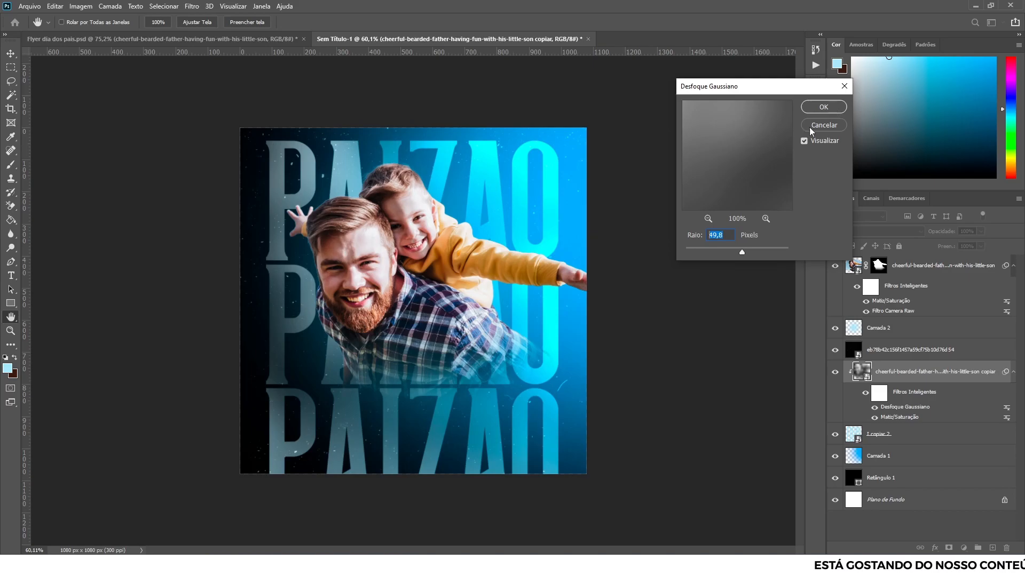
pyautogui.click(824, 108)
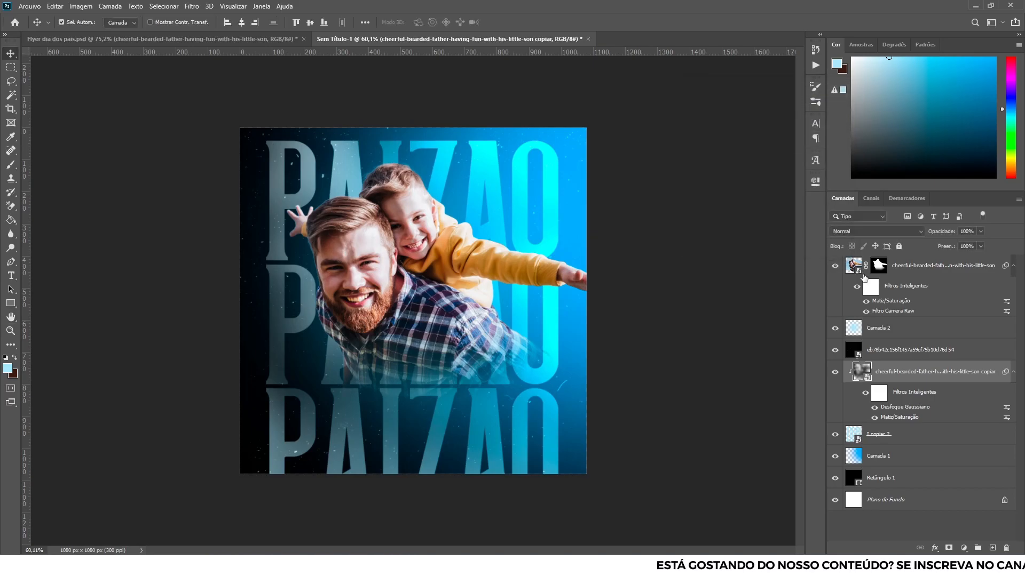
pyautogui.click(875, 232)
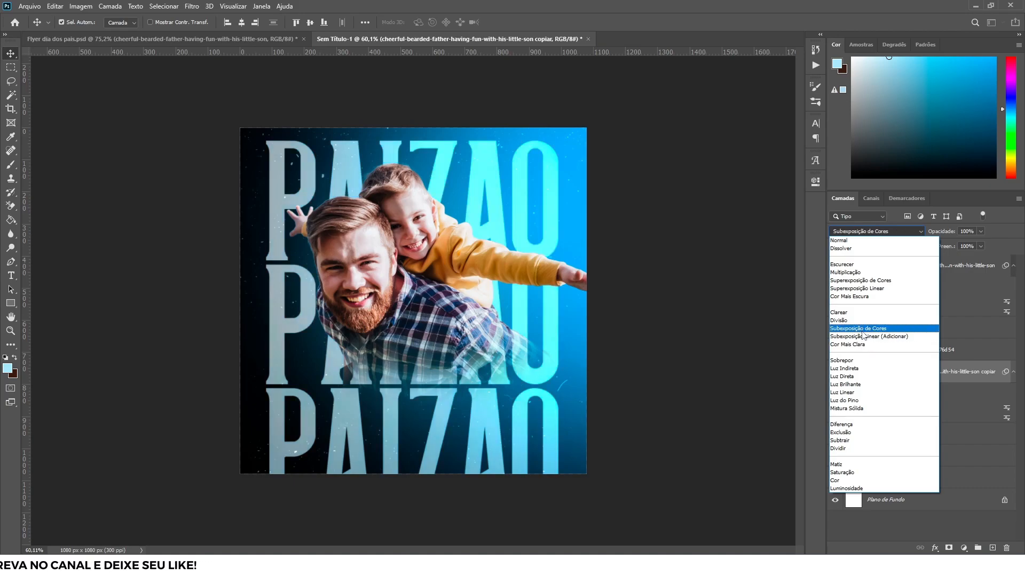
pyautogui.click(863, 336)
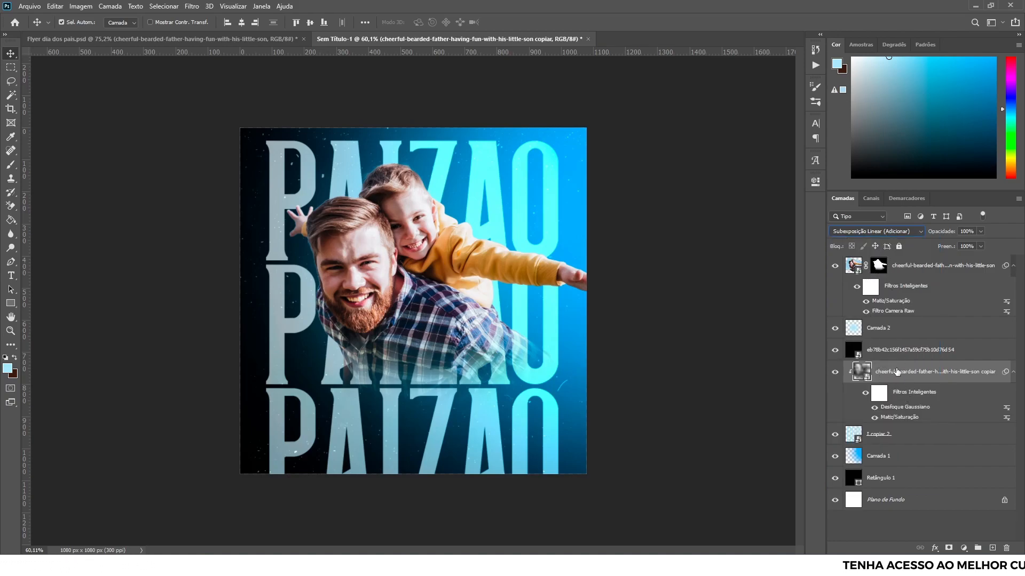
# - Set the PAIZAO lettering layer's blend mode to Subexposição de Cores and its fill to 74%
pyautogui.click(903, 434)
pyautogui.click(907, 231)
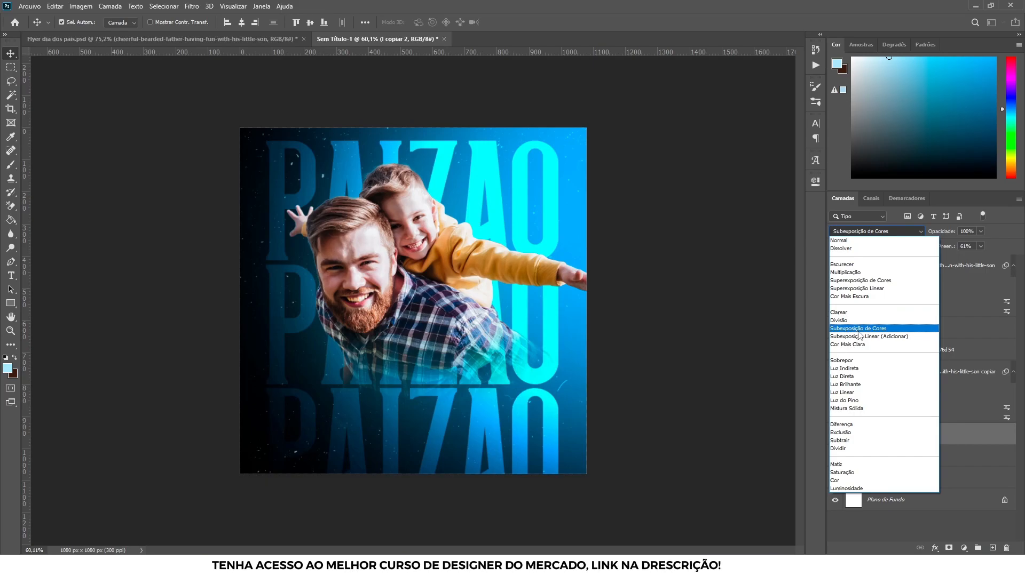
pyautogui.click(859, 331)
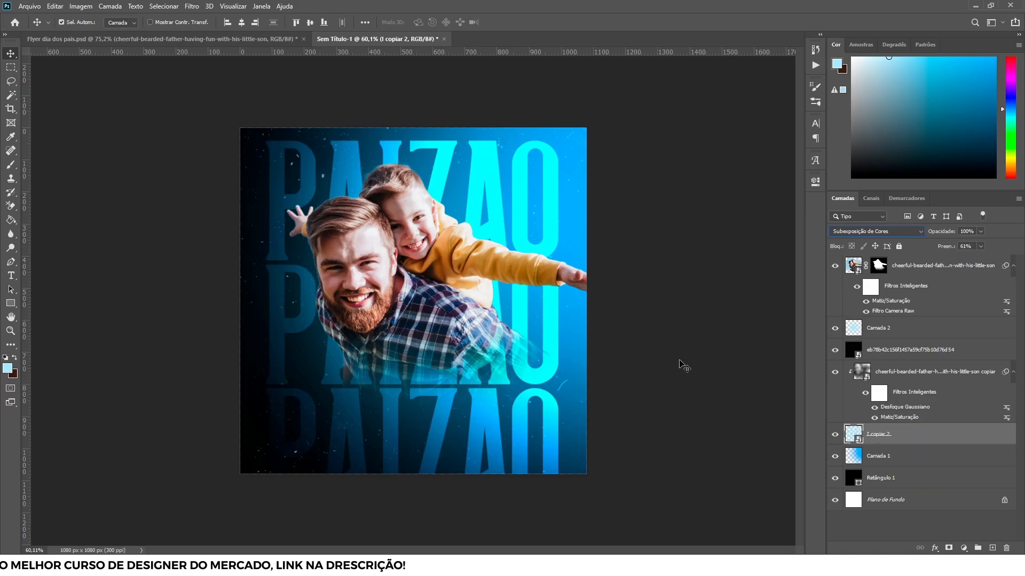
pyautogui.click(980, 246)
pyautogui.moveTo(981, 257); pyautogui.dragTo(985, 262)
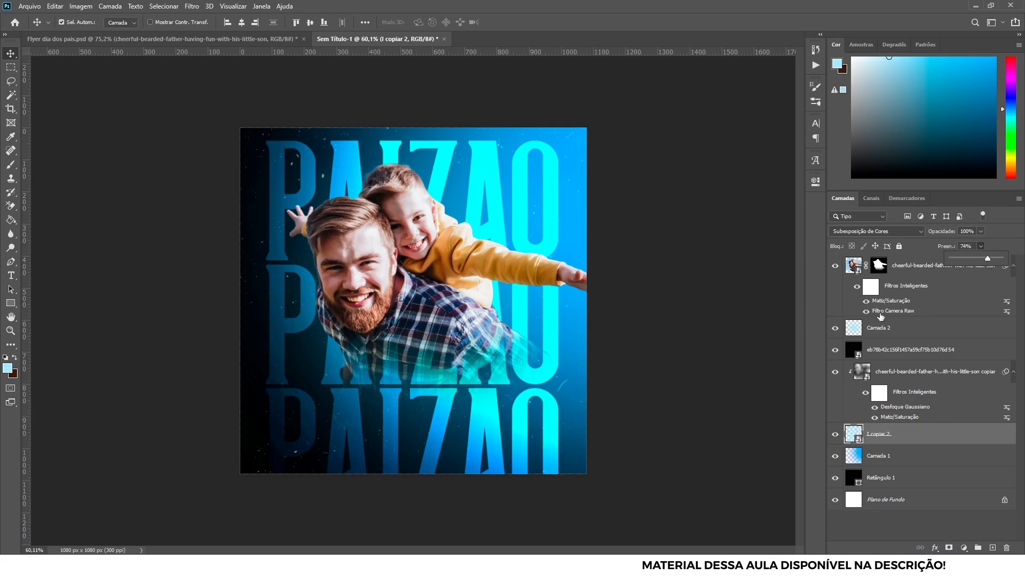
# - Review the clipped photo copy's blend mode and compare the lettering with that layer hidden and shown
pyautogui.click(878, 327)
pyautogui.click(886, 371)
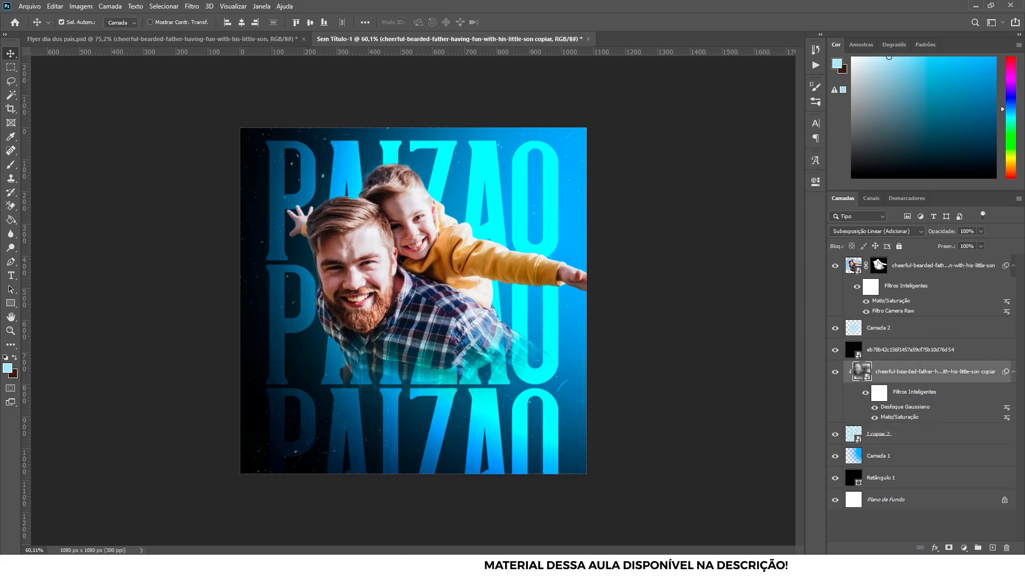
pyautogui.click(875, 231)
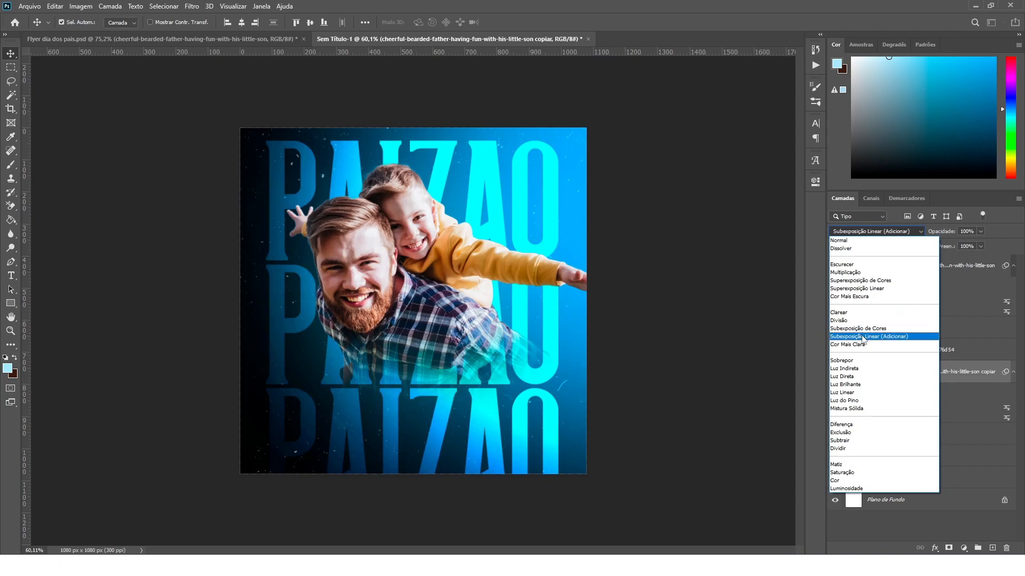
pyautogui.click(861, 336)
pyautogui.click(835, 373)
pyautogui.click(835, 373)
pyautogui.click(835, 373)
pyautogui.click(835, 373)
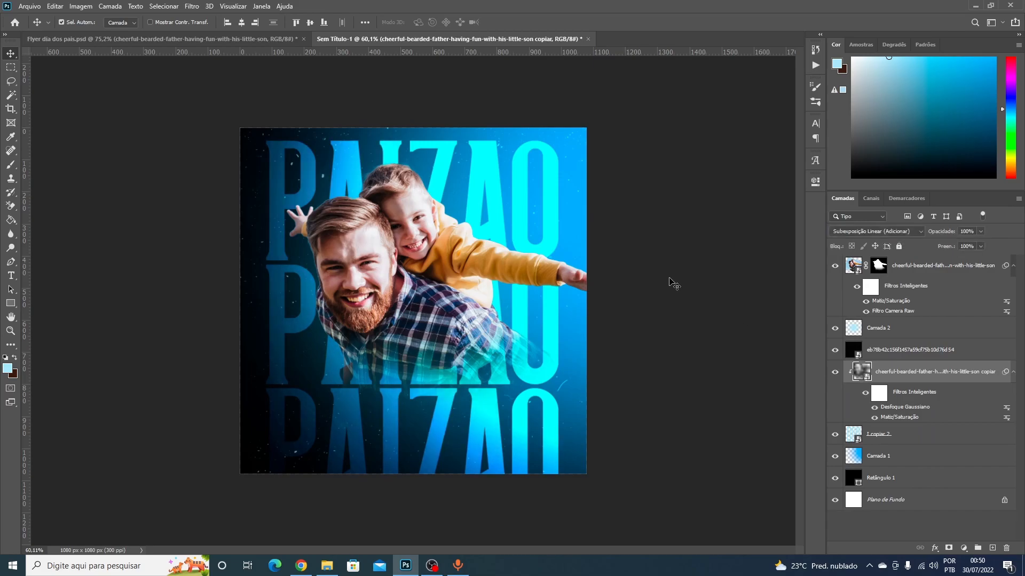
# - Switch to Flyer dia dos pais.psd and examine the blend settings of the Paizão layer and its clipped photo copy in the BG group
pyautogui.click(219, 38)
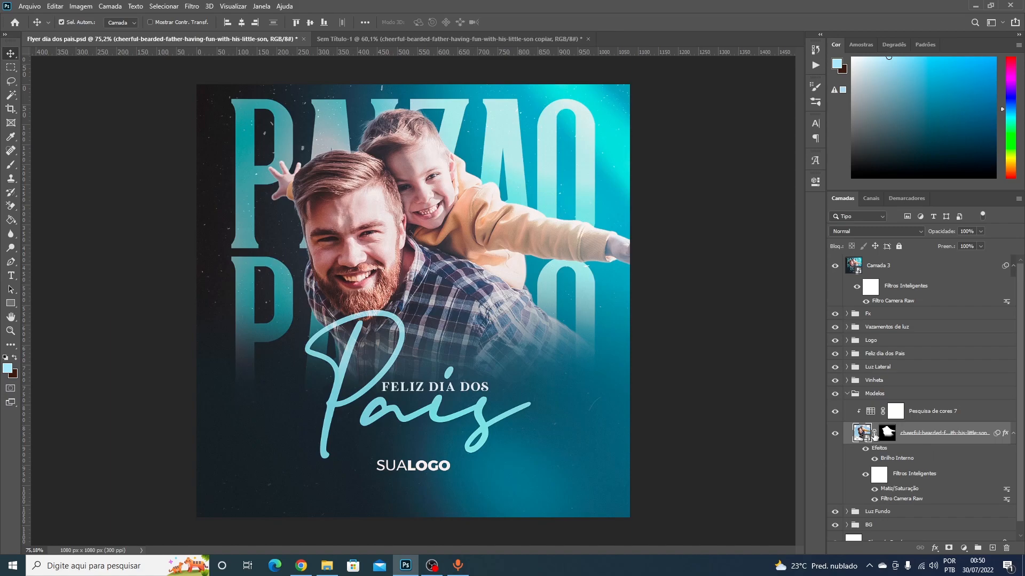
pyautogui.scroll(-1, 875, 462)
pyautogui.click(847, 512)
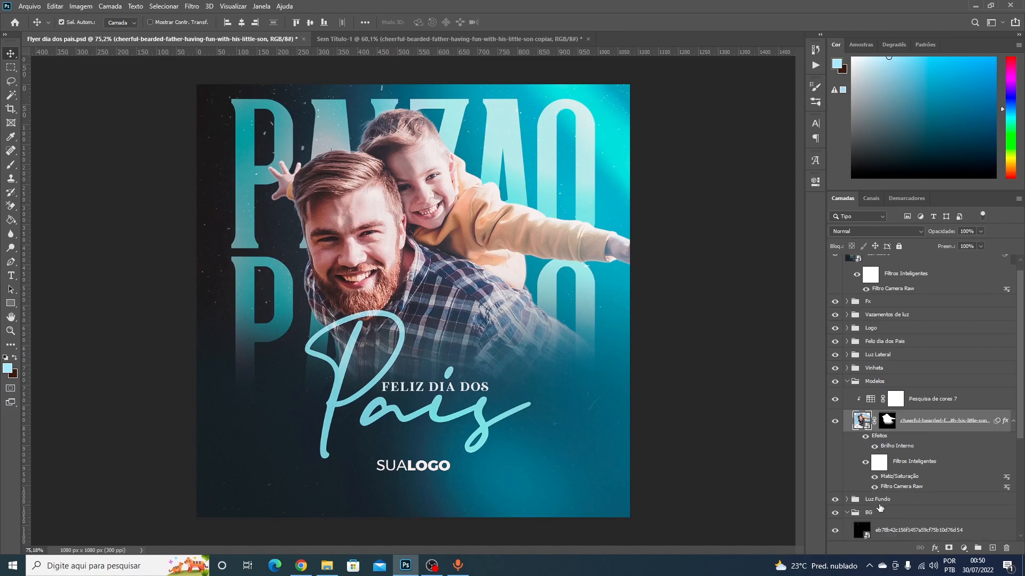
pyautogui.scroll(-5, 876, 489)
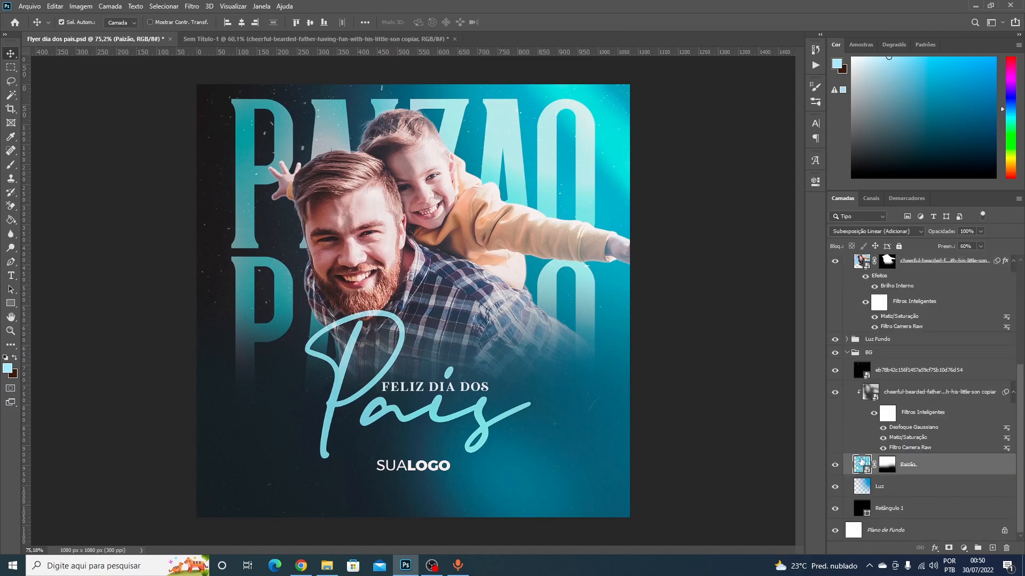
pyautogui.click(871, 396)
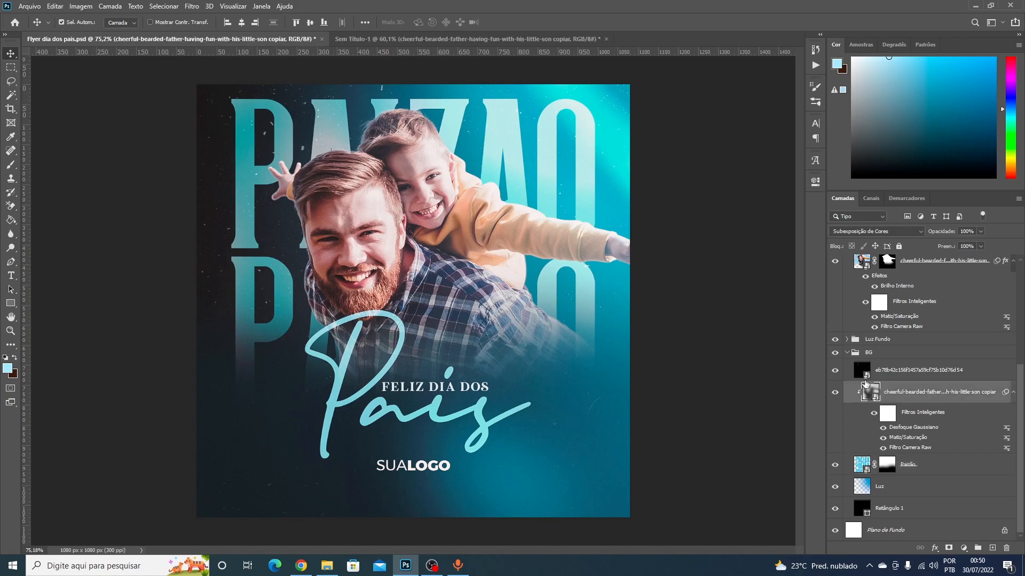
pyautogui.click(861, 466)
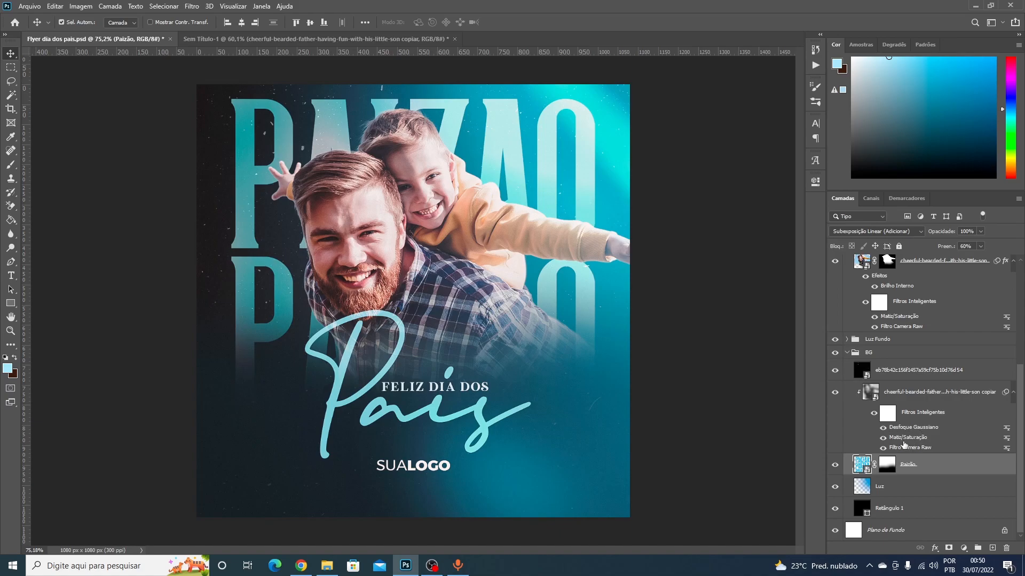
# - Return to the Sem Título-1 document and set the PAIZAO lettering layer's blend mode to Subexposição Linear (Adicionar)
pyautogui.click(278, 39)
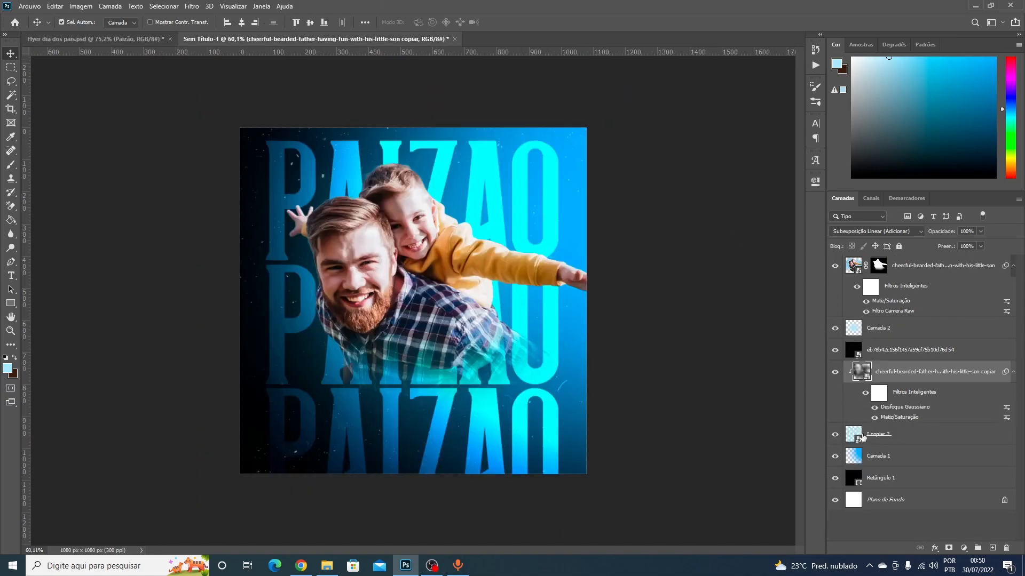
pyautogui.click(860, 438)
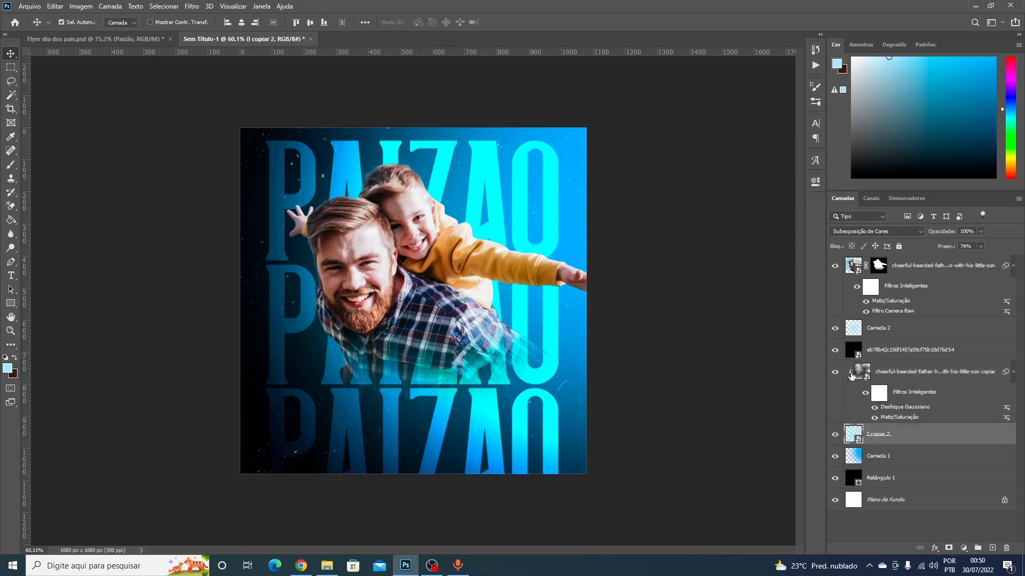
pyautogui.click(862, 231)
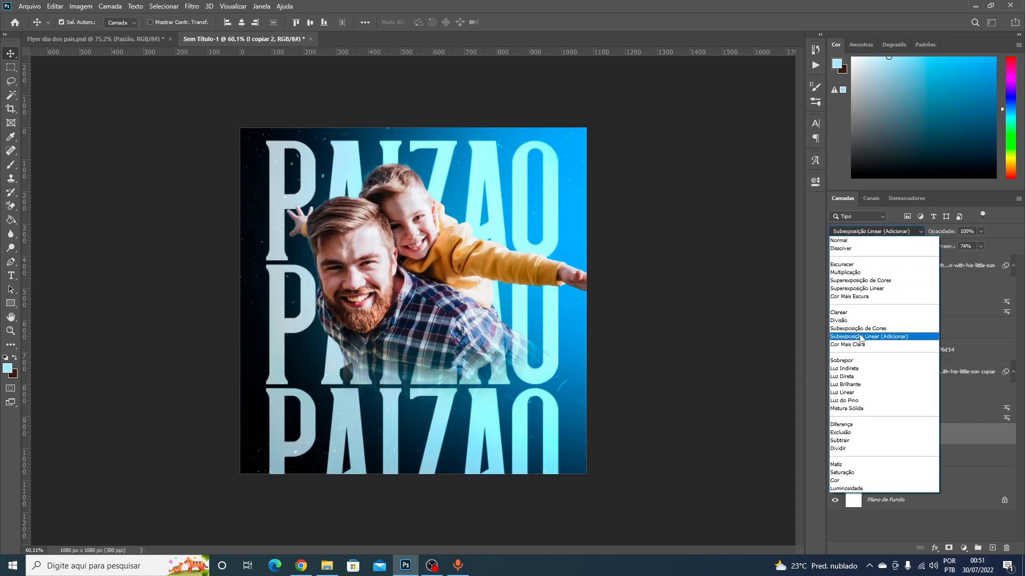
pyautogui.click(860, 337)
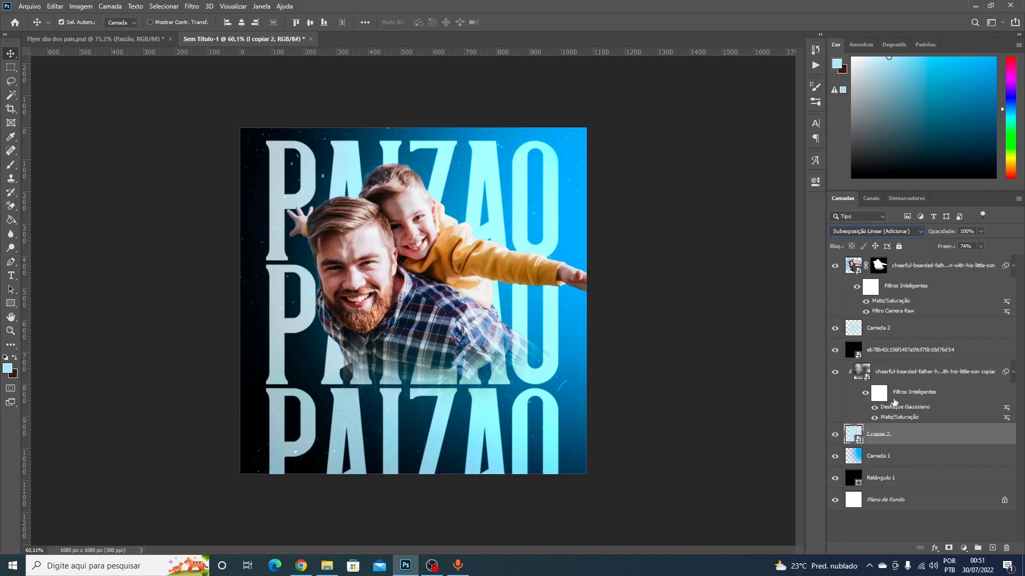
# - Set the clipped photo copy's blend mode to Subexposição de Cores and the PAIZAO lettering layer's fill to 52%
pyautogui.click(918, 372)
pyautogui.click(875, 231)
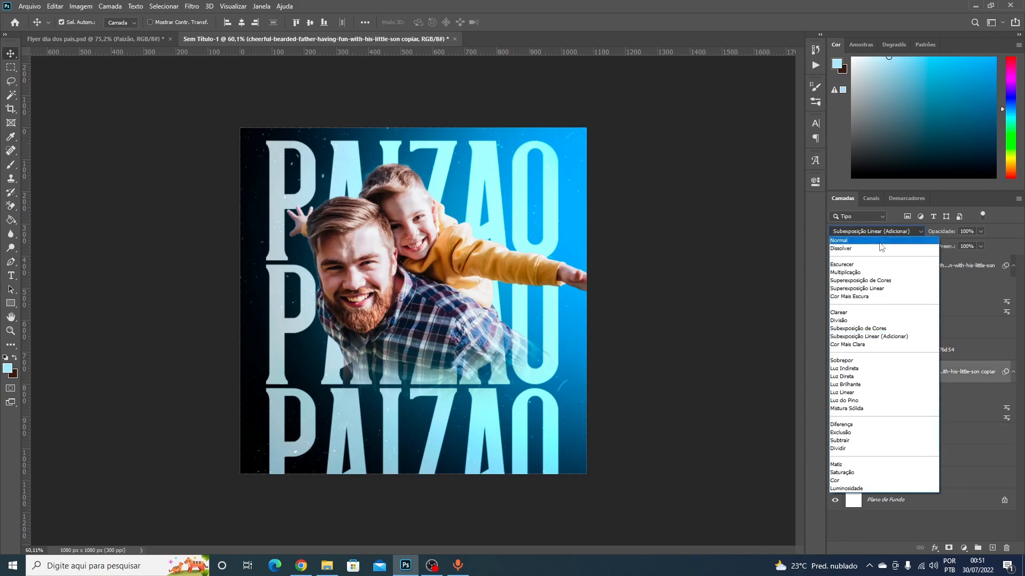
pyautogui.click(870, 328)
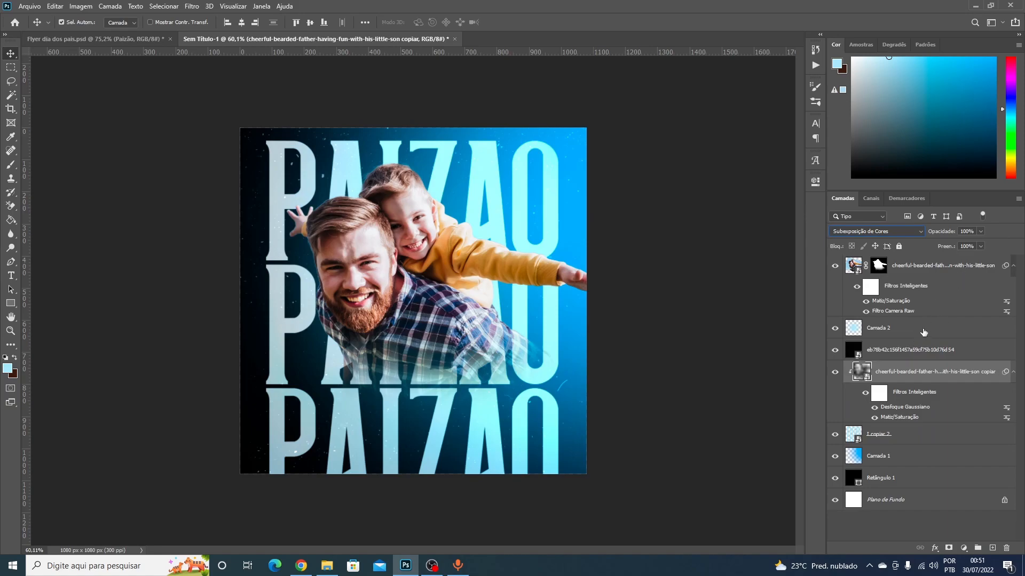
pyautogui.click(886, 433)
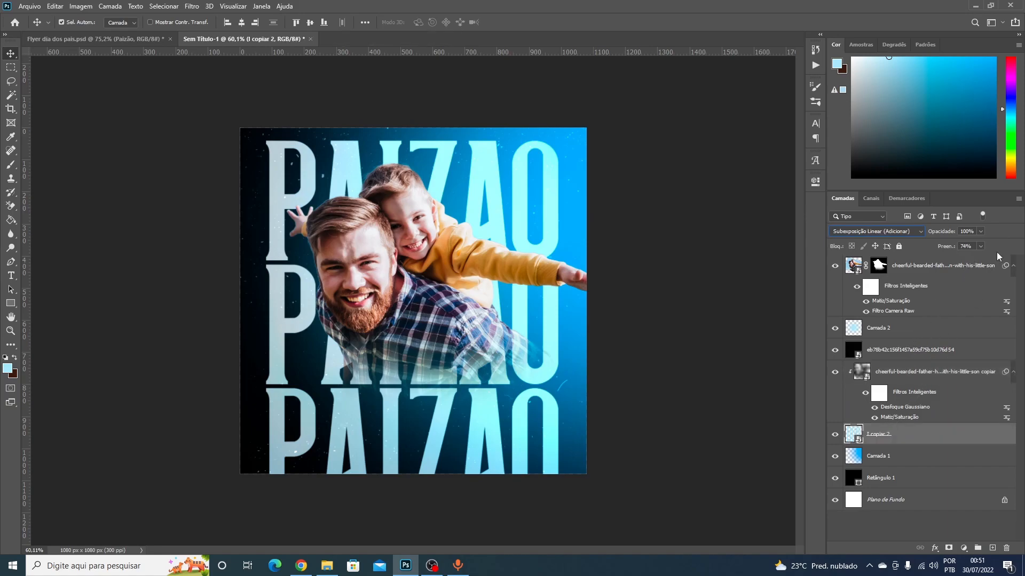
pyautogui.moveTo(970, 256)
pyautogui.mouseDown()
pyautogui.moveTo(959, 260)
pyautogui.moveTo(969, 261)
pyautogui.mouseUp()
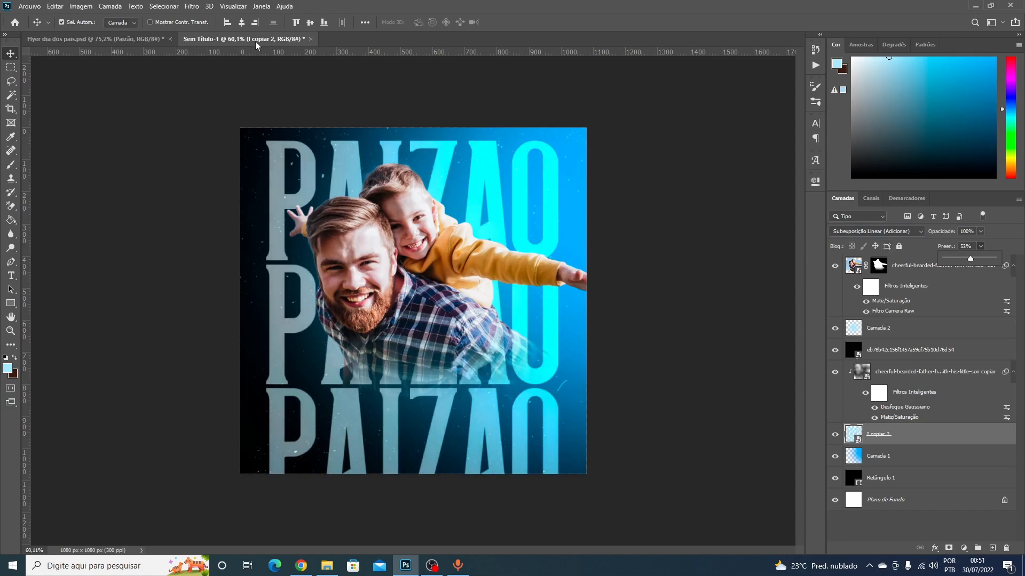
# - In Flyer dia dos pais.psd, open the Paizão smart object and its nested I smart object, leaving the colour profiles as they are
pyautogui.click(132, 35)
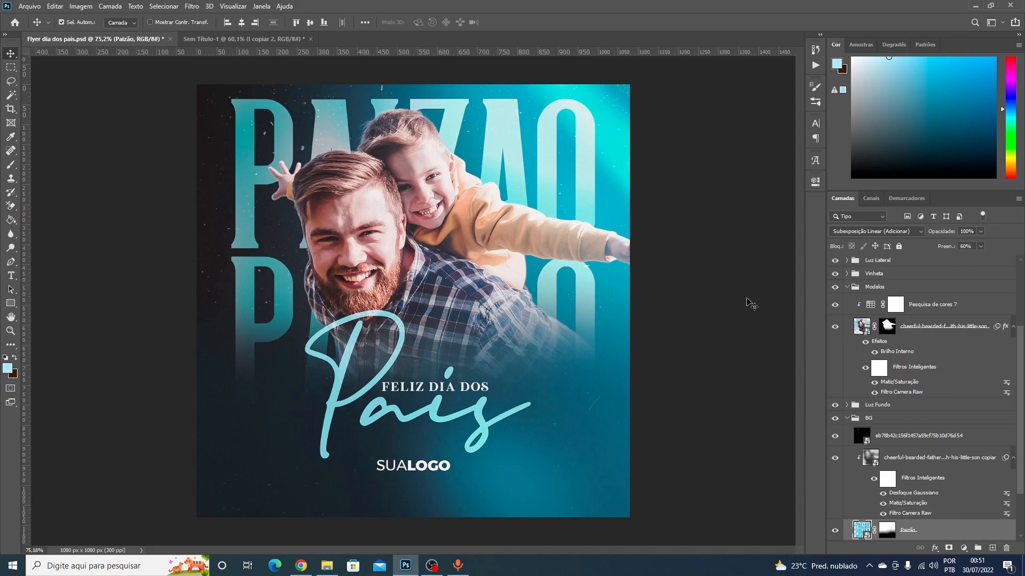
pyautogui.scroll(-3, 909, 468)
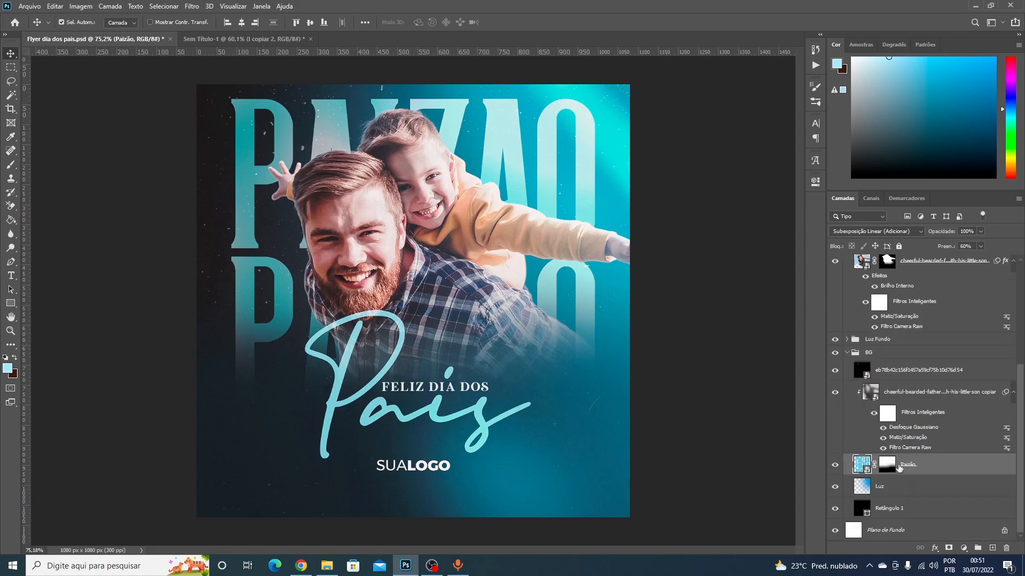
pyautogui.doubleClick(861, 464)
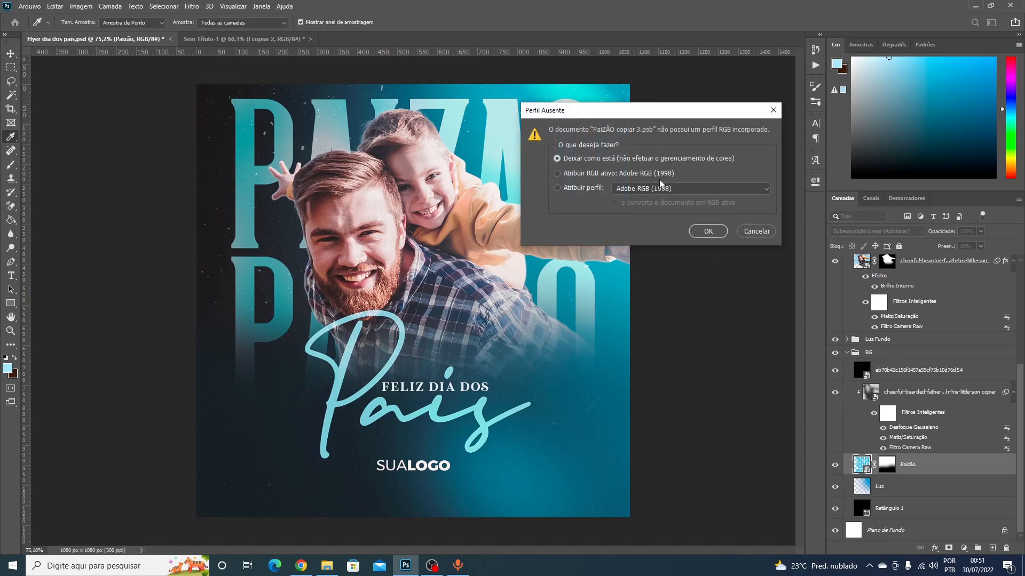
pyautogui.click(708, 231)
pyautogui.click(855, 313)
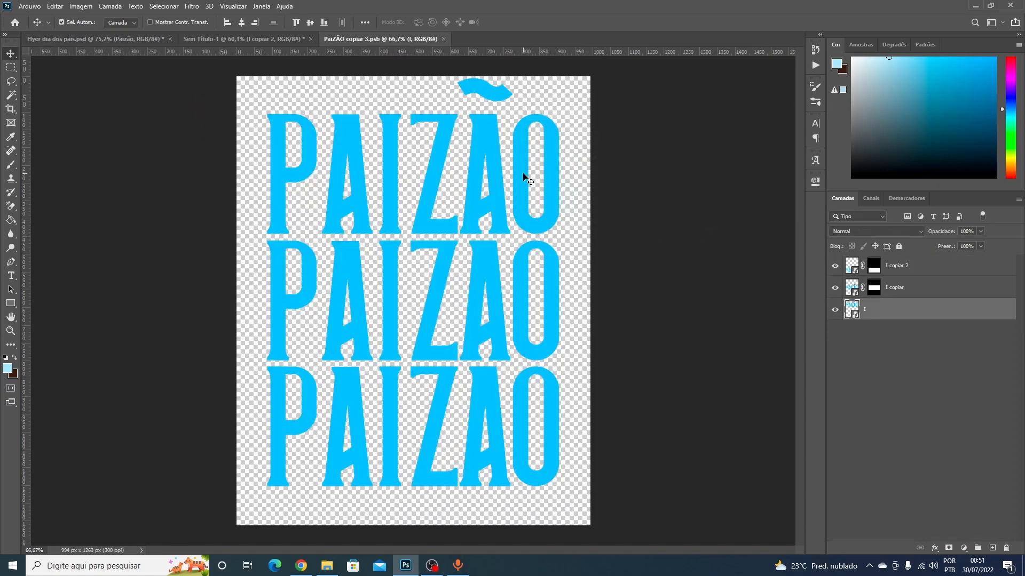
pyautogui.doubleClick(855, 315)
pyautogui.click(703, 230)
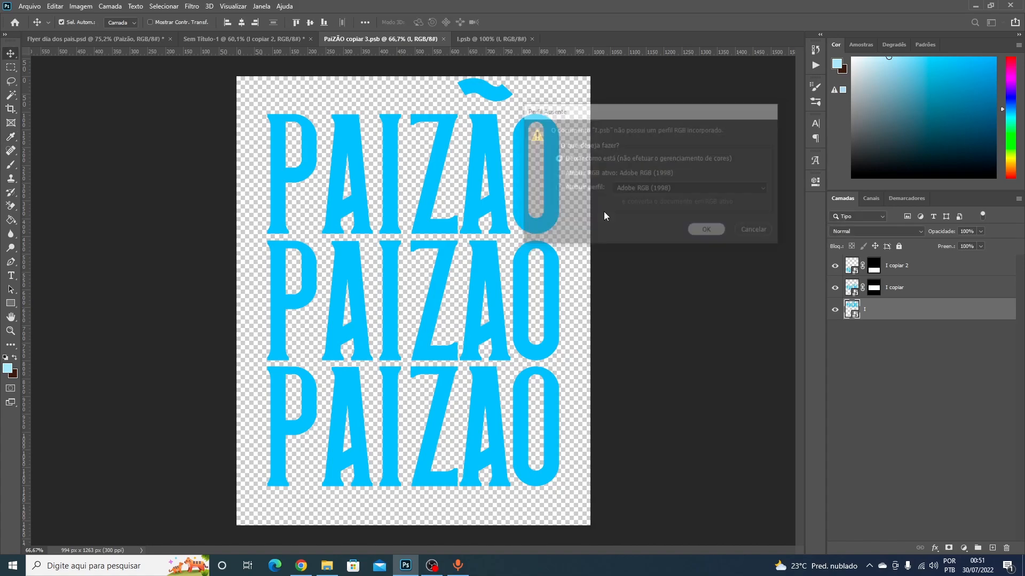
# - Get the text colour code 4dc2fc from the PA ZÃO text layer in I.psb
pyautogui.doubleClick(512, 271)
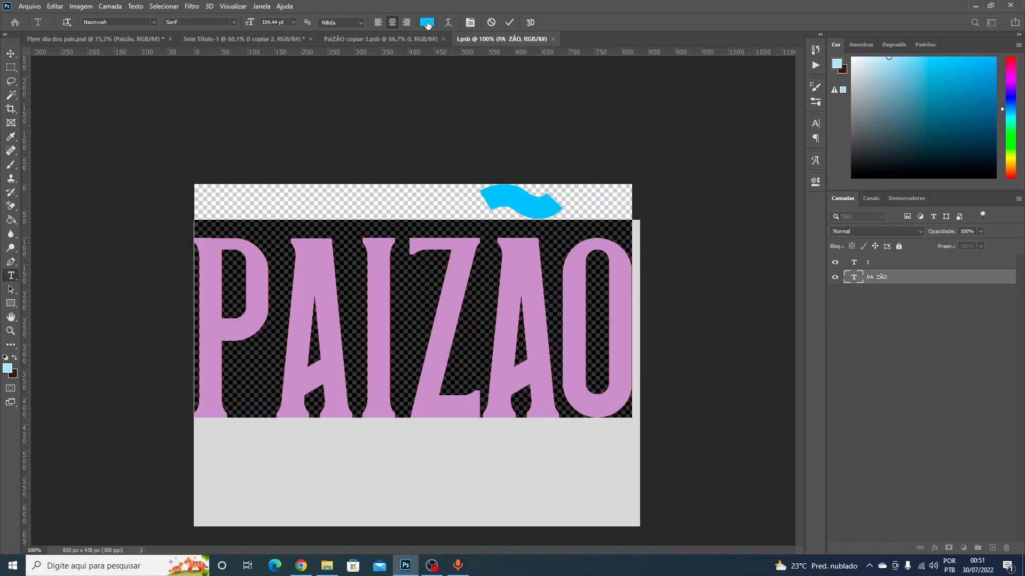
pyautogui.click(429, 21)
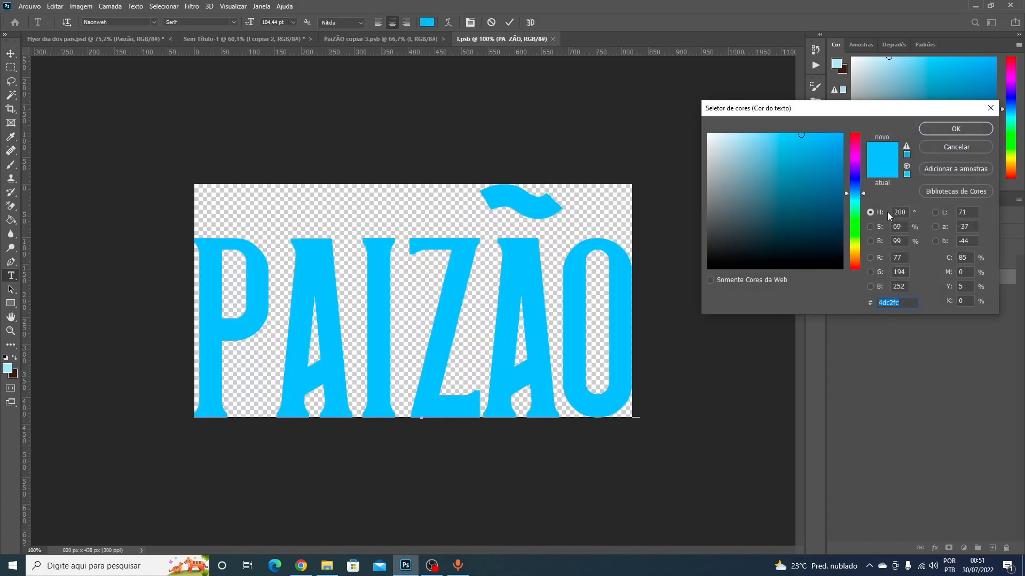
pyautogui.click(956, 129)
pyautogui.click(10, 53)
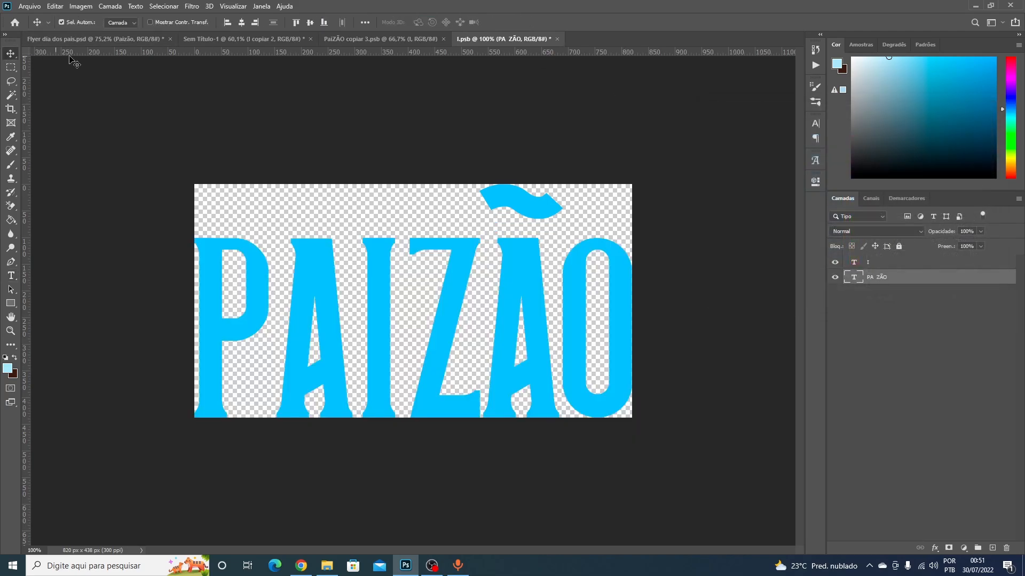
# - Return to the Sem Título-1 document and open the I copiar 2 lettering smart object and its nested I smart object
pyautogui.click(250, 39)
pyautogui.click(101, 37)
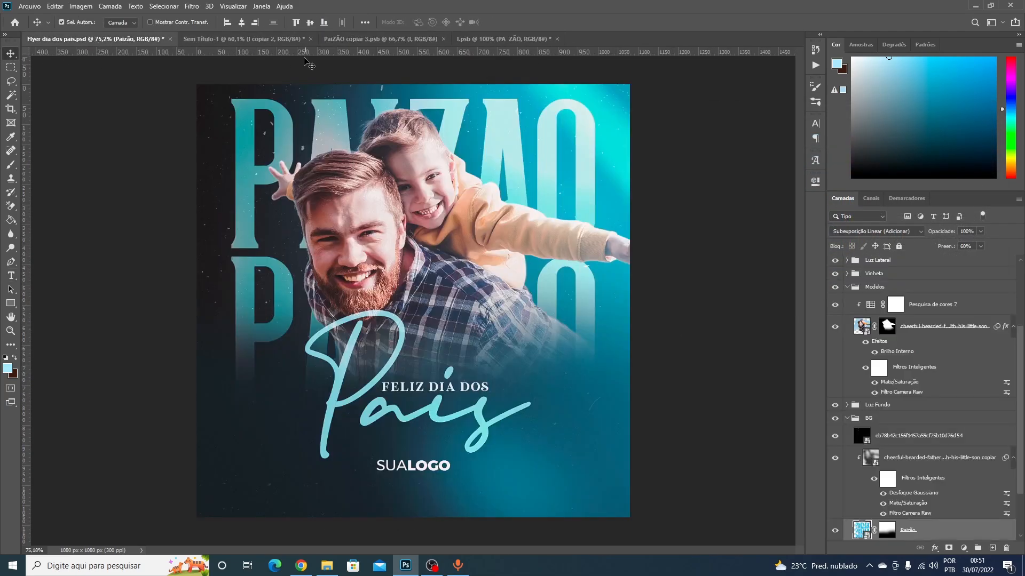
pyautogui.click(255, 40)
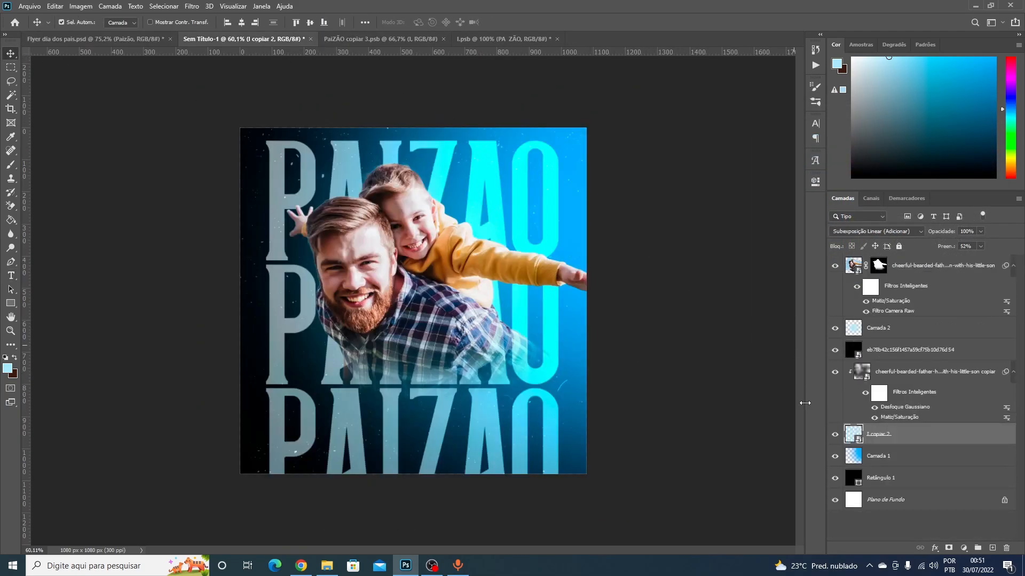
pyautogui.doubleClick(853, 435)
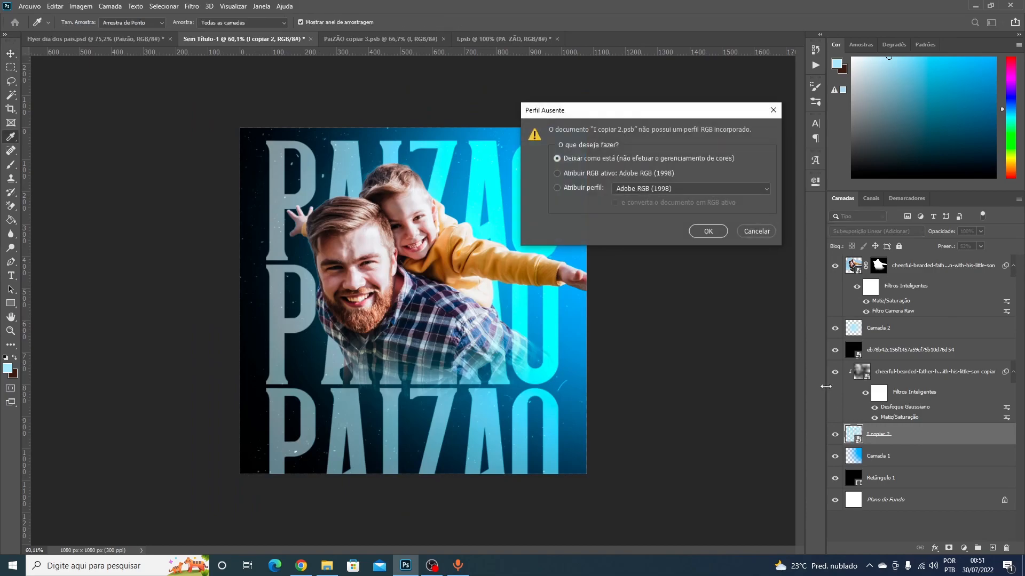
pyautogui.click(703, 228)
pyautogui.click(453, 161)
pyautogui.click(438, 157)
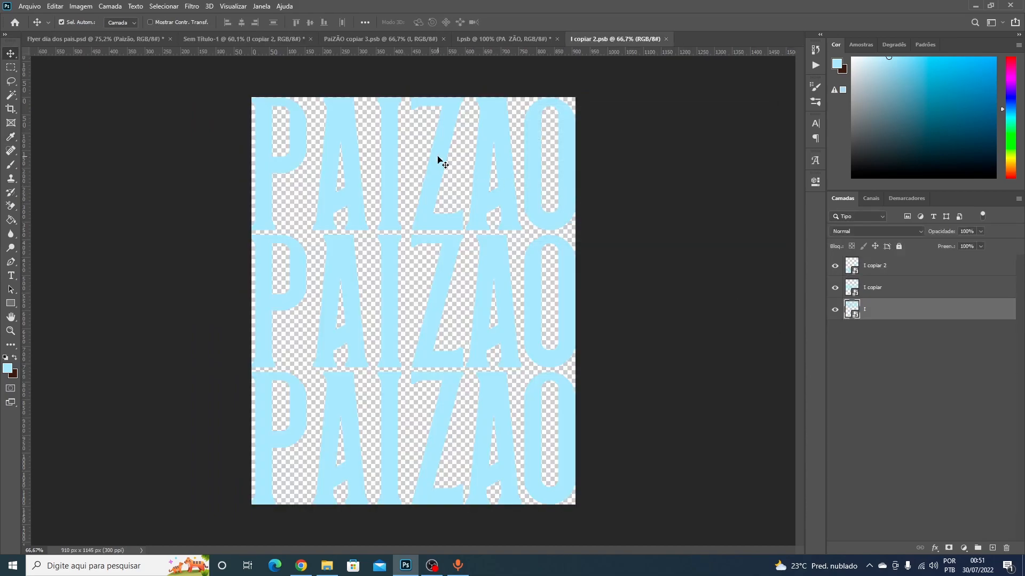
pyautogui.doubleClick(854, 308)
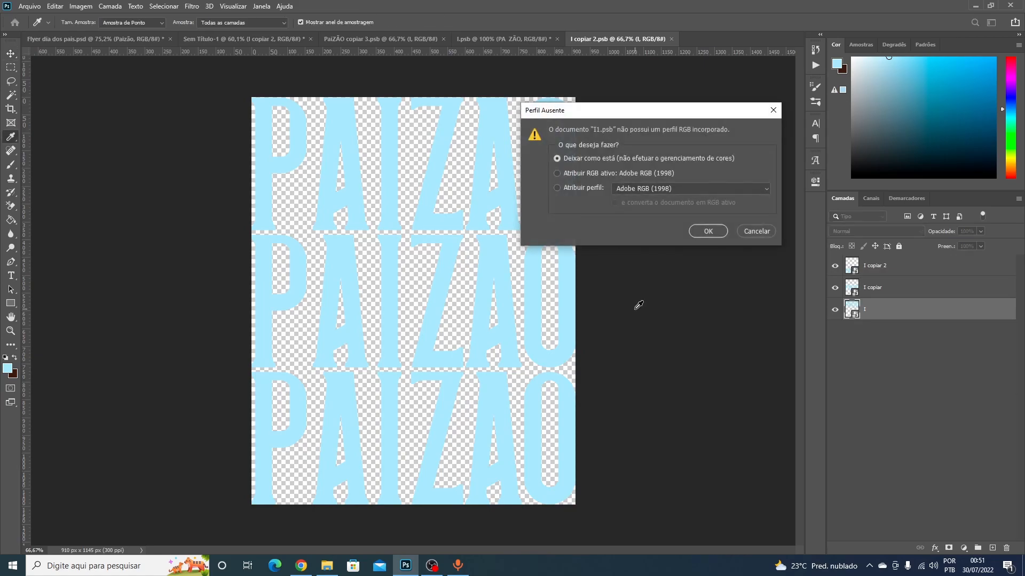
pyautogui.click(708, 230)
# - Set the colour of the PA ZÃO text in I1.psb to 4dc2fc
pyautogui.press('t')
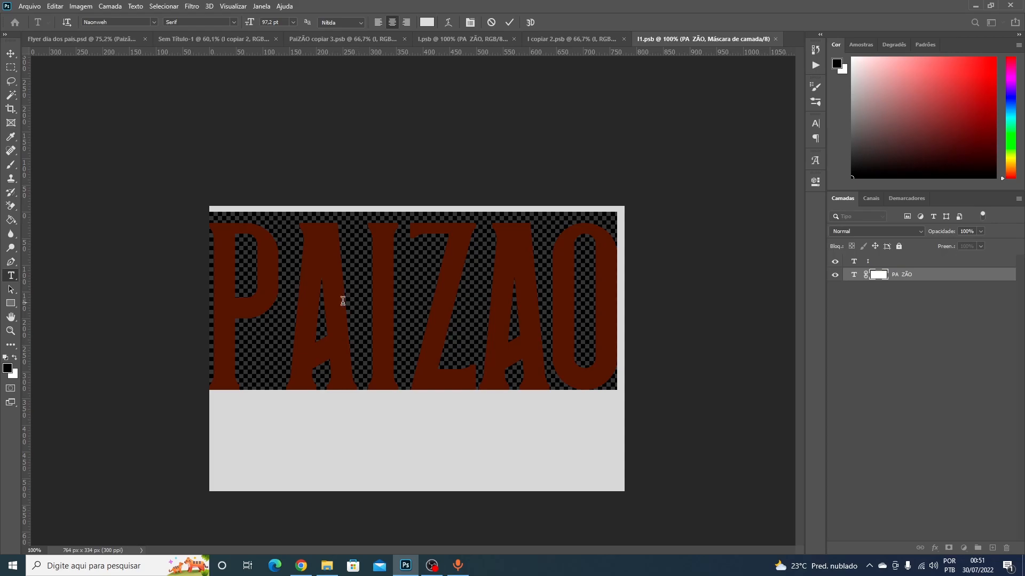
pyautogui.click(426, 22)
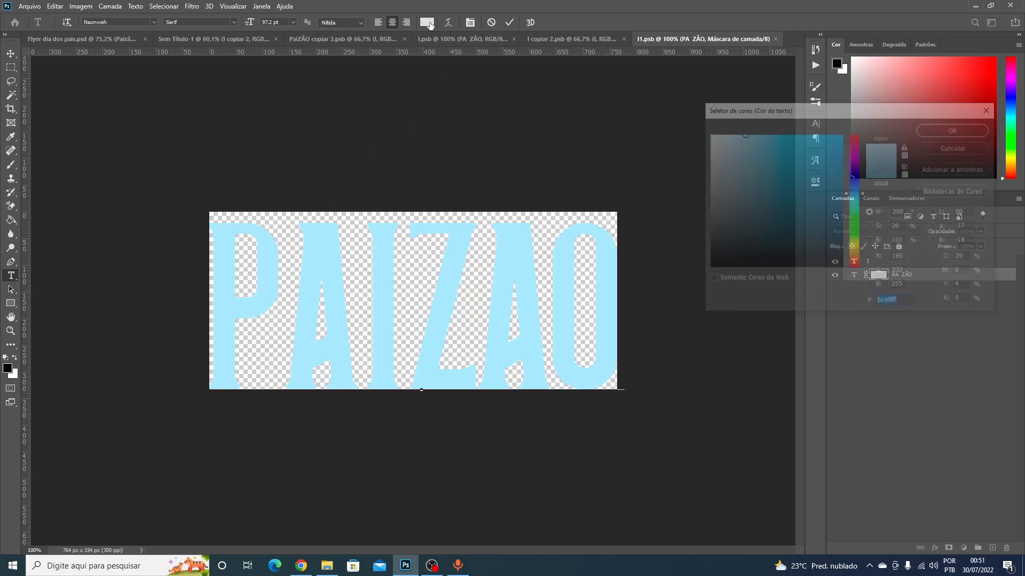
pyautogui.write('4dc2fc')
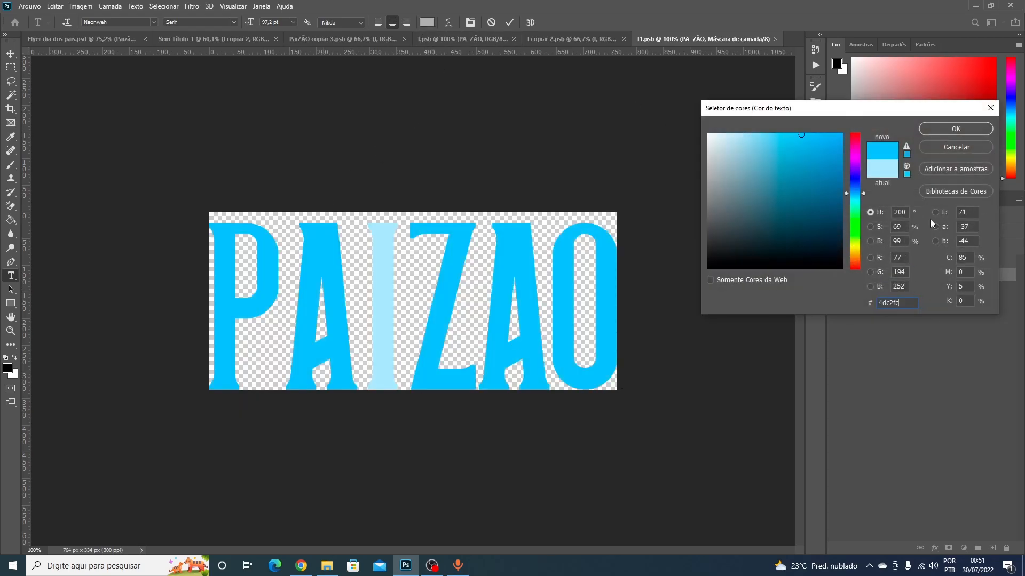
pyautogui.click(955, 129)
pyautogui.click(10, 53)
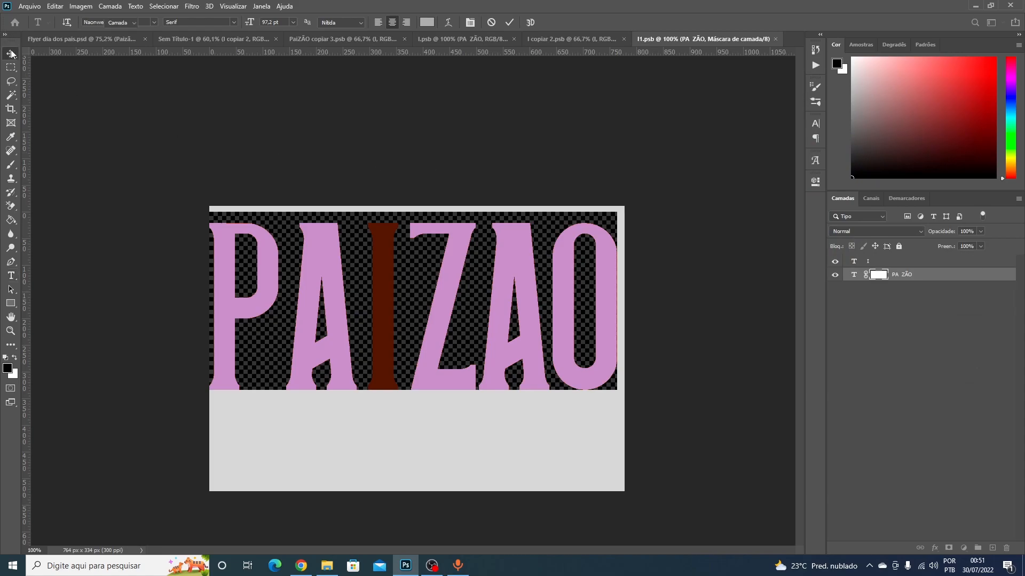
pyautogui.click(382, 277)
# - Recolour the separate letter I text layer to 4dc2fc
pyautogui.doubleClick(854, 261)
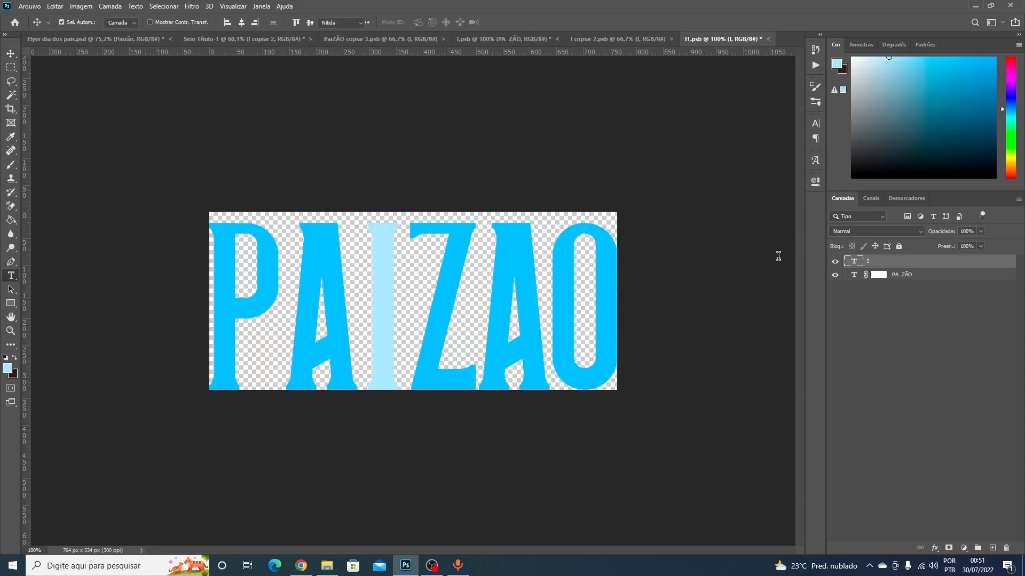
pyautogui.click(427, 22)
pyautogui.write('4dc2fc')
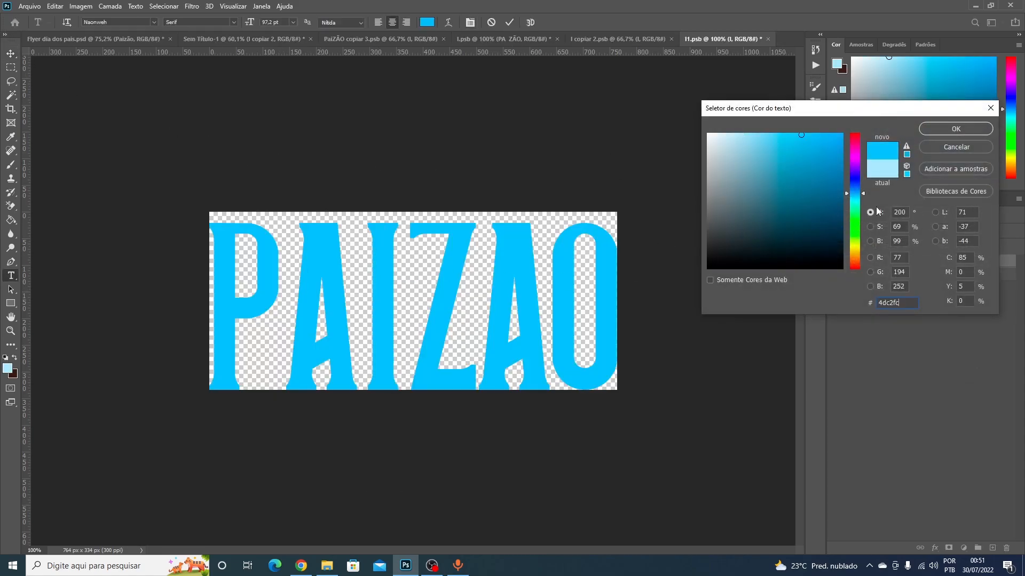
pyautogui.click(948, 130)
pyautogui.click(11, 53)
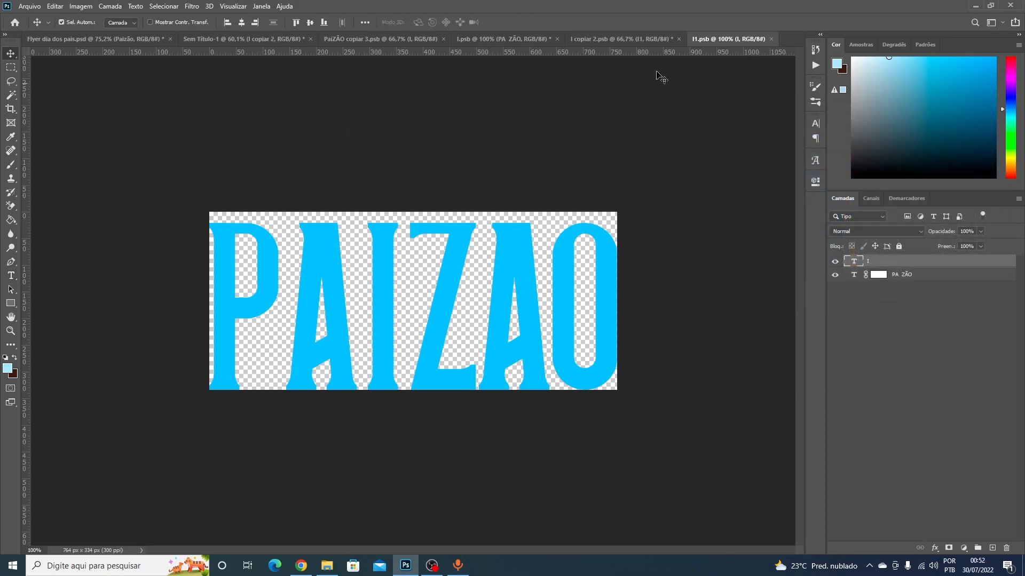
# - Close I1.psb, and save and close I copiar 2.psb to update the flyer's lettering
pyautogui.click(772, 38)
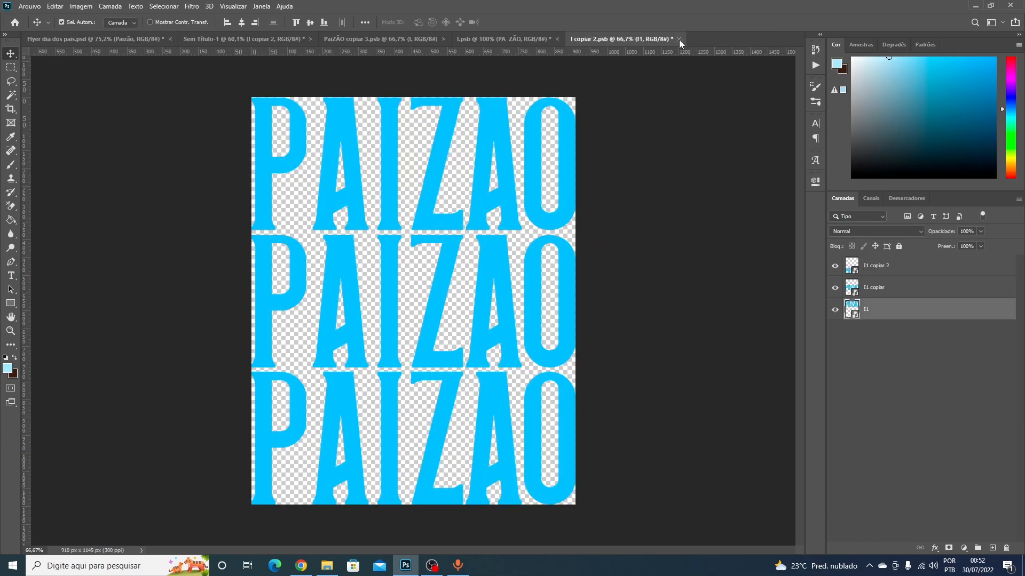
pyautogui.hotkey('ctrl', 's')
pyautogui.click(676, 38)
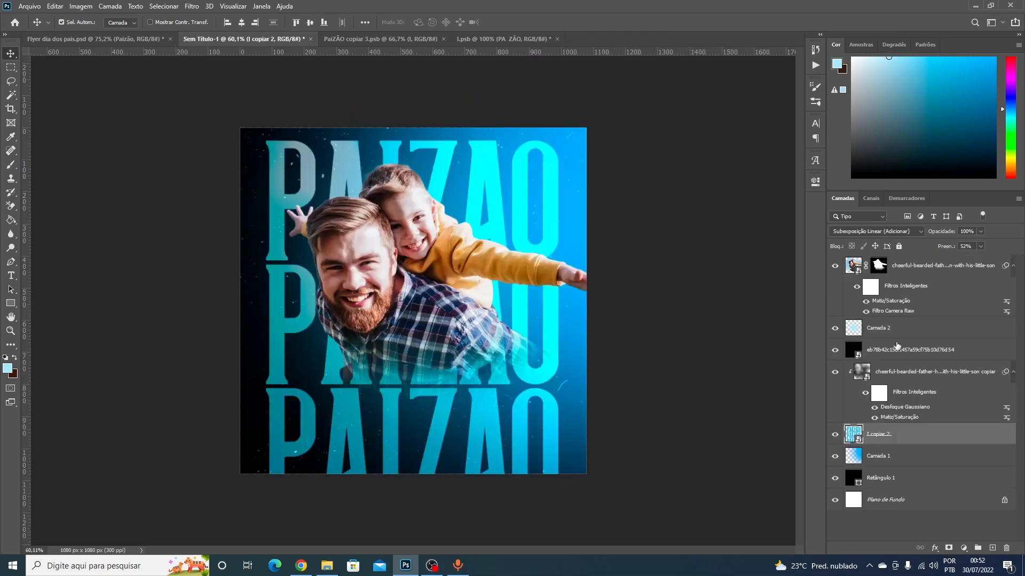
# - Try Subexposição de Cores as the lettering layer's blend mode and Subexposição Linear (Adicionar) on the clipped photo copy
pyautogui.click(897, 233)
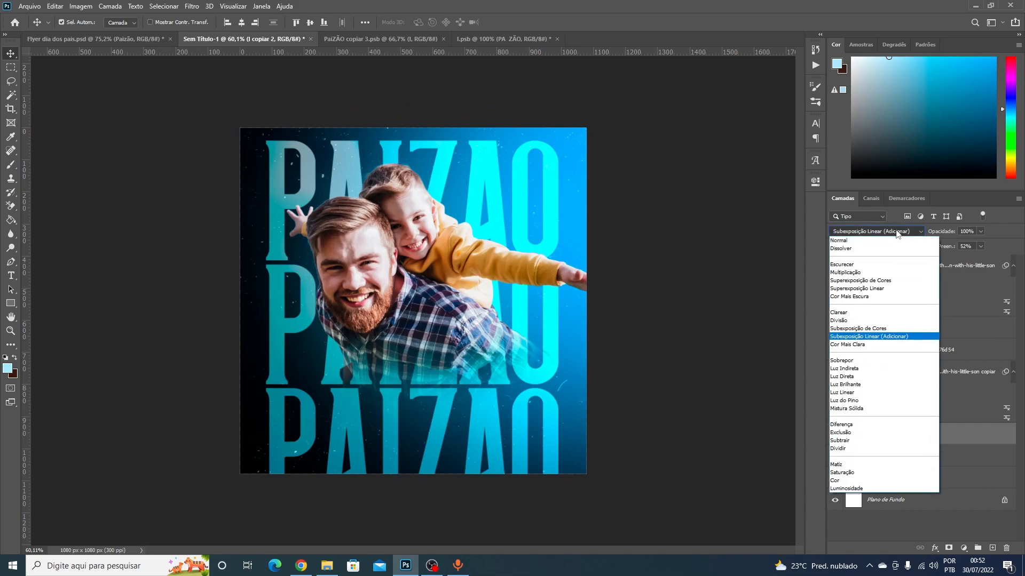
pyautogui.click(863, 329)
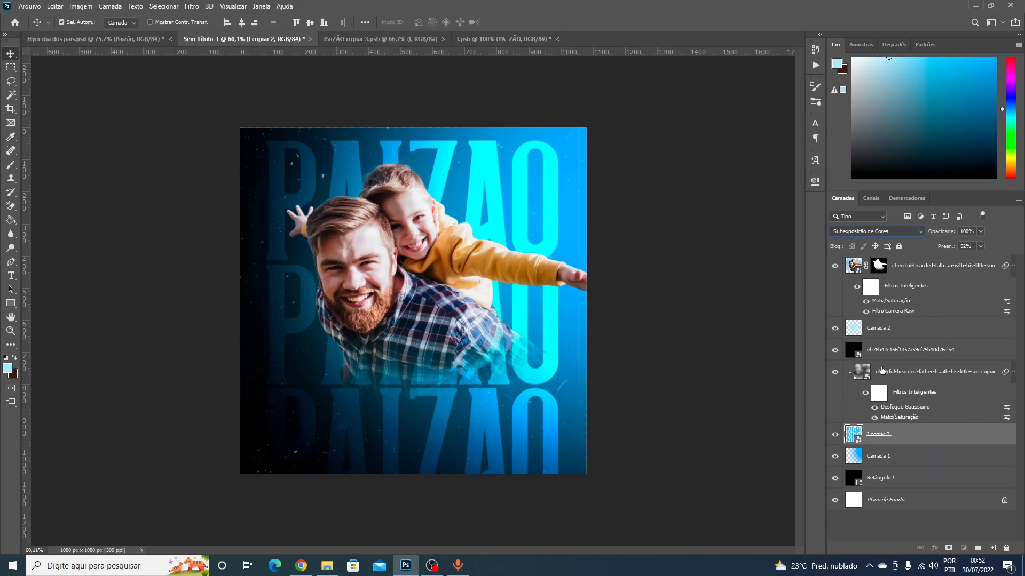
pyautogui.click(881, 371)
pyautogui.click(899, 233)
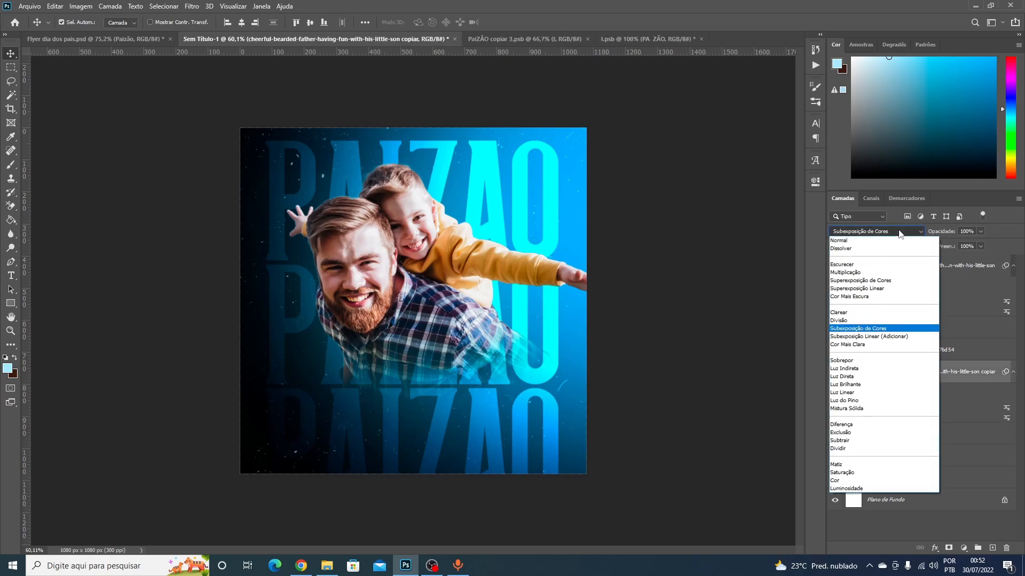
pyautogui.click(868, 337)
# - Review the blend mode and fill of the Paizão layer in Flyer dia dos pais.psd
pyautogui.click(143, 39)
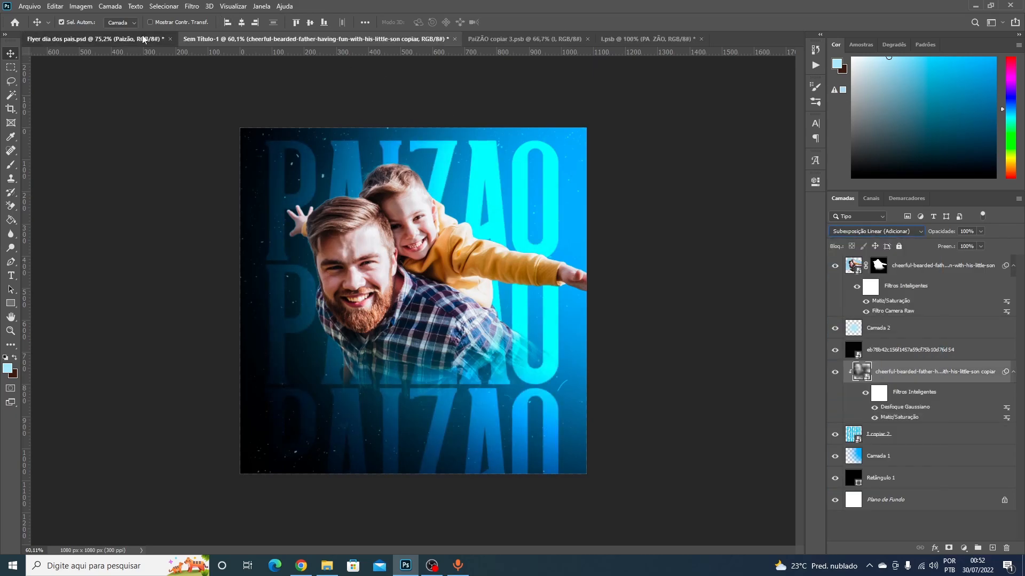
pyautogui.scroll(-3, 928, 515)
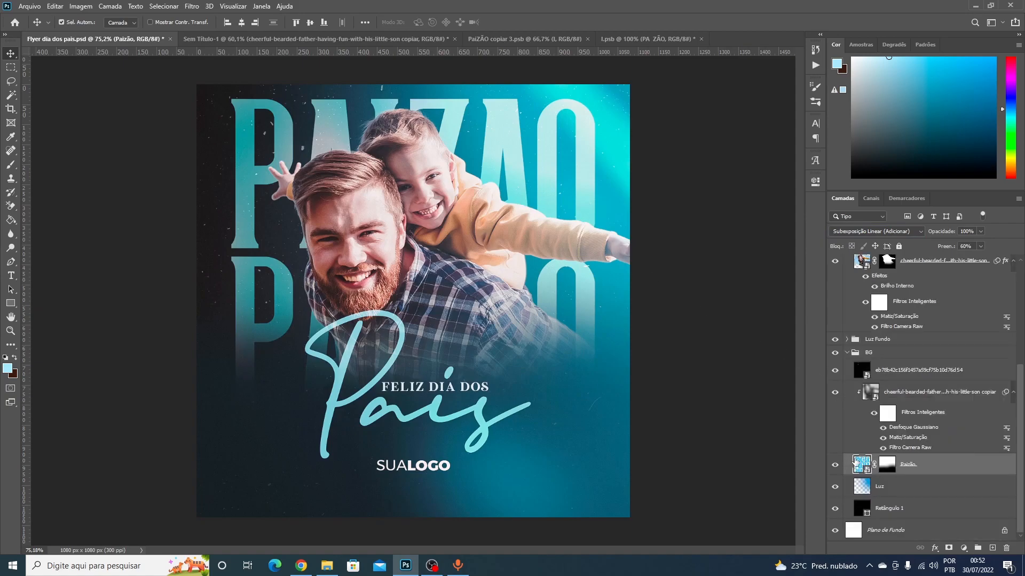
pyautogui.moveTo(868, 464); pyautogui.dragTo(555, 122)
# - Set the I copiar 2 lettering layer's blend mode to Subexposição Linear (Adicionar) in the Sem Título-1 document
pyautogui.click(886, 437)
pyautogui.click(881, 231)
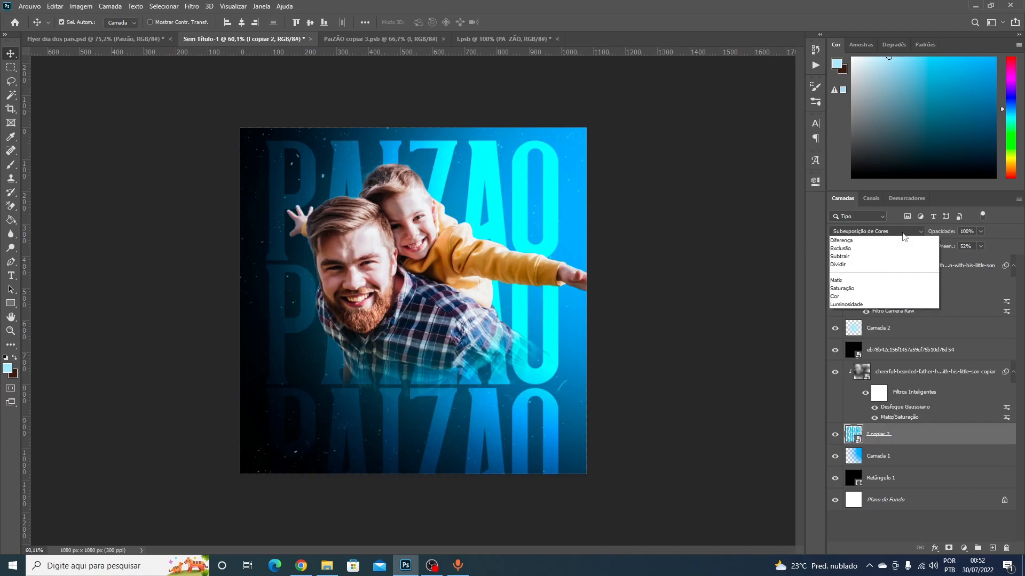
pyautogui.click(883, 336)
# - Set the clipped photo copy's blend mode to Subexposição de Cores and the lettering layer's fill to 61%
pyautogui.click(878, 376)
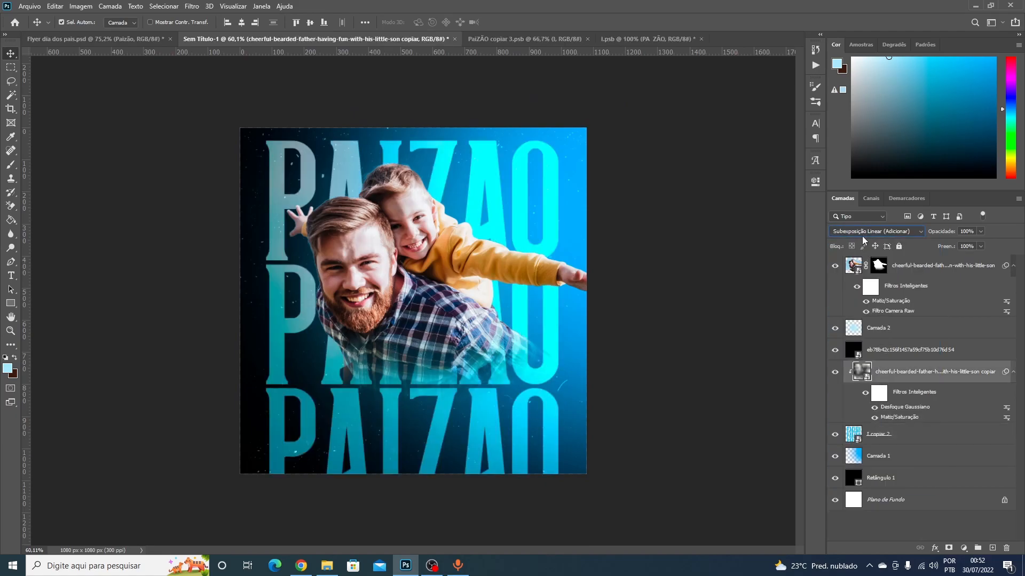
pyautogui.click(863, 232)
pyautogui.click(857, 328)
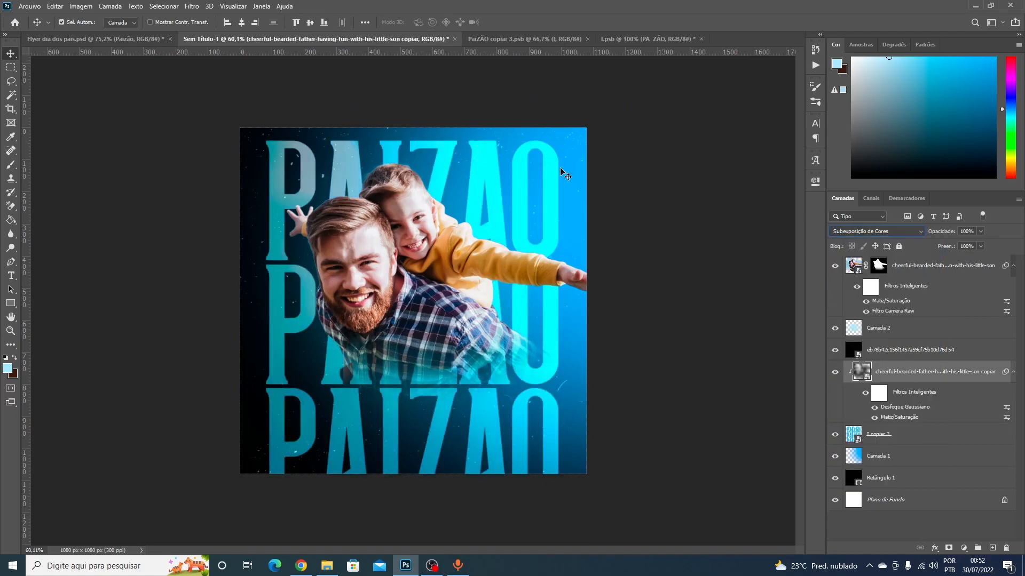
pyautogui.click(885, 435)
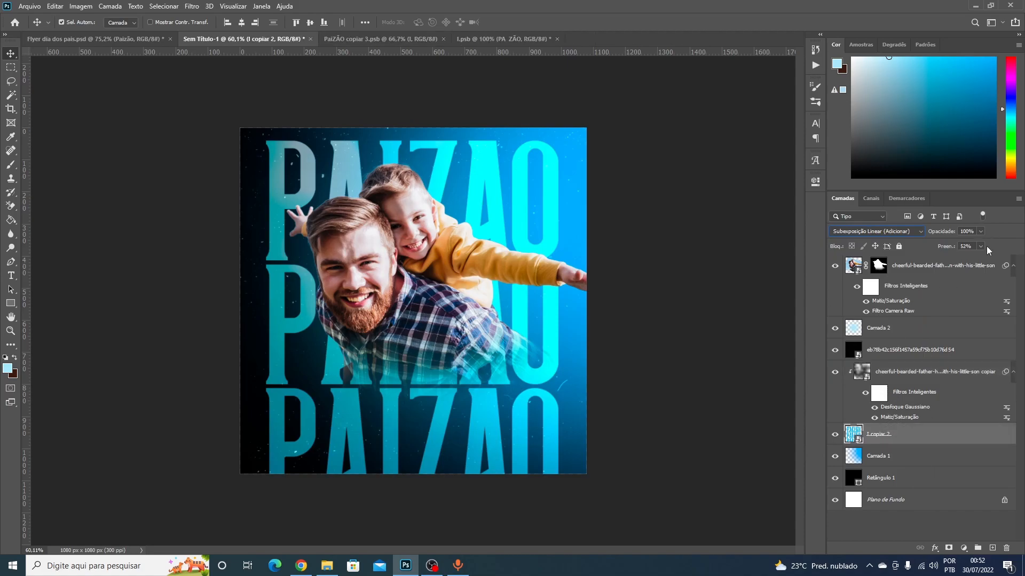
pyautogui.moveTo(984, 261); pyautogui.dragTo(985, 259)
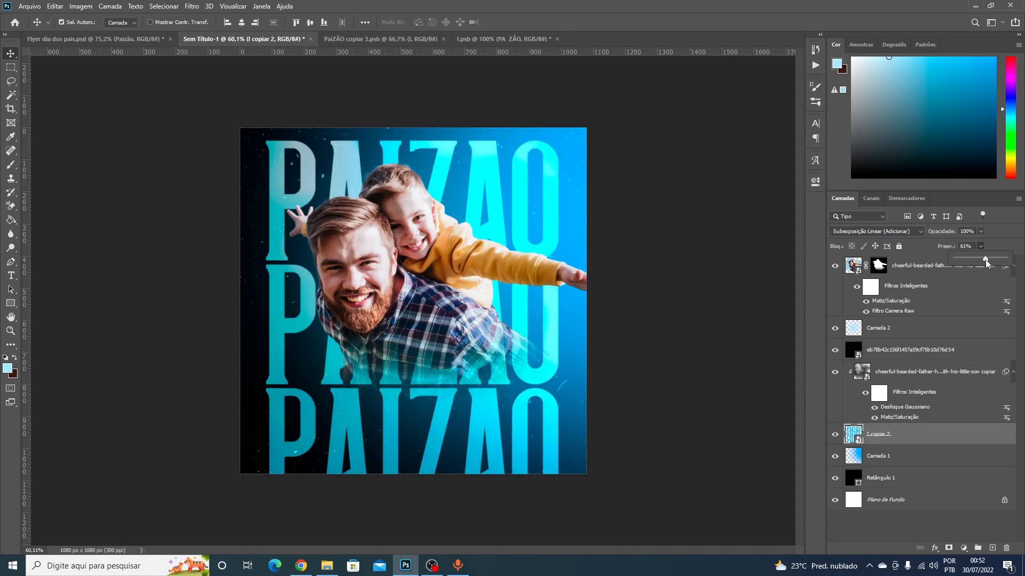
# - Set the fill of the repeated PAIZÃO text layer to 70% and deselect the layer
pyautogui.moveTo(989, 259); pyautogui.dragTo(989, 260)
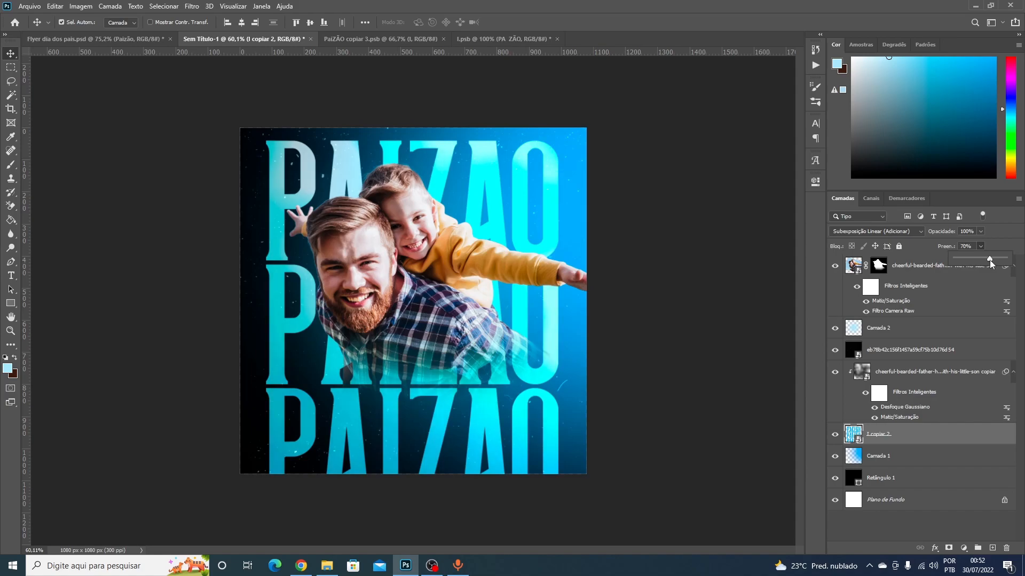
pyautogui.click(166, 200)
pyautogui.click(166, 201)
pyautogui.scroll(3, 453, 332)
pyautogui.scroll(-3, 452, 332)
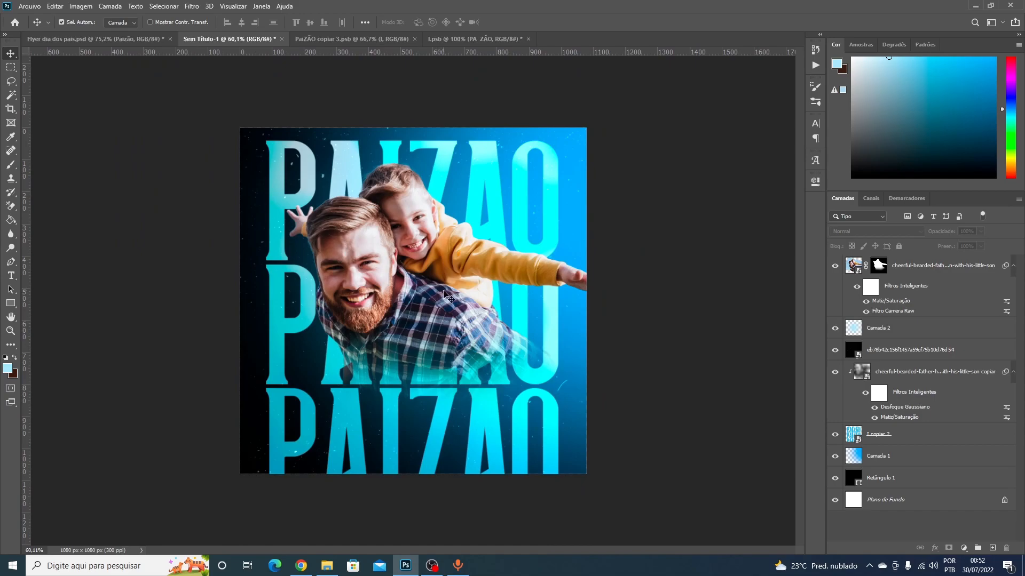
# - Add a layer mask to the PAIZÃO text layer and paint black with a large soft brush to fade out its lower rows
pyautogui.click(888, 438)
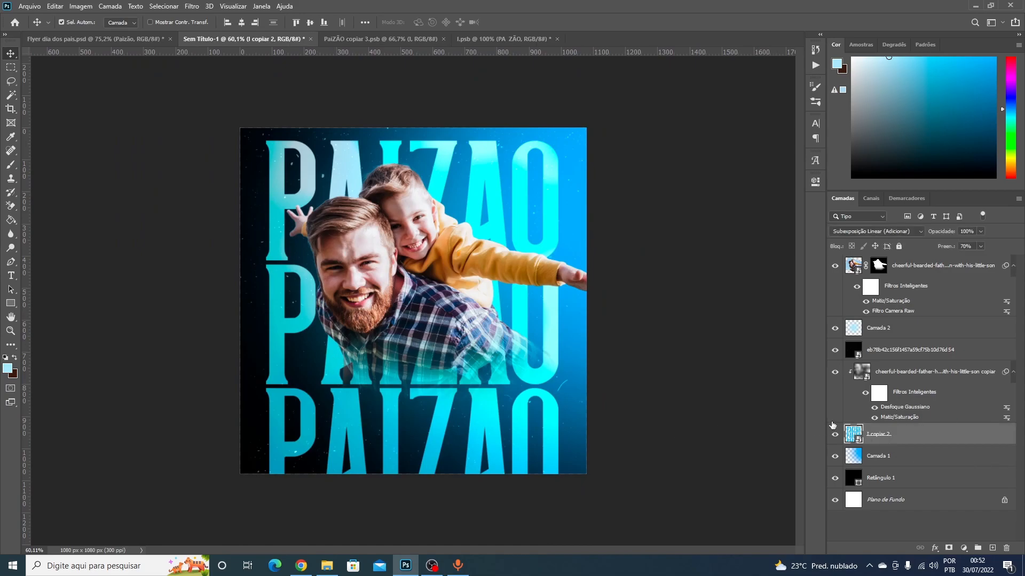
pyautogui.click(949, 549)
pyautogui.press('b')
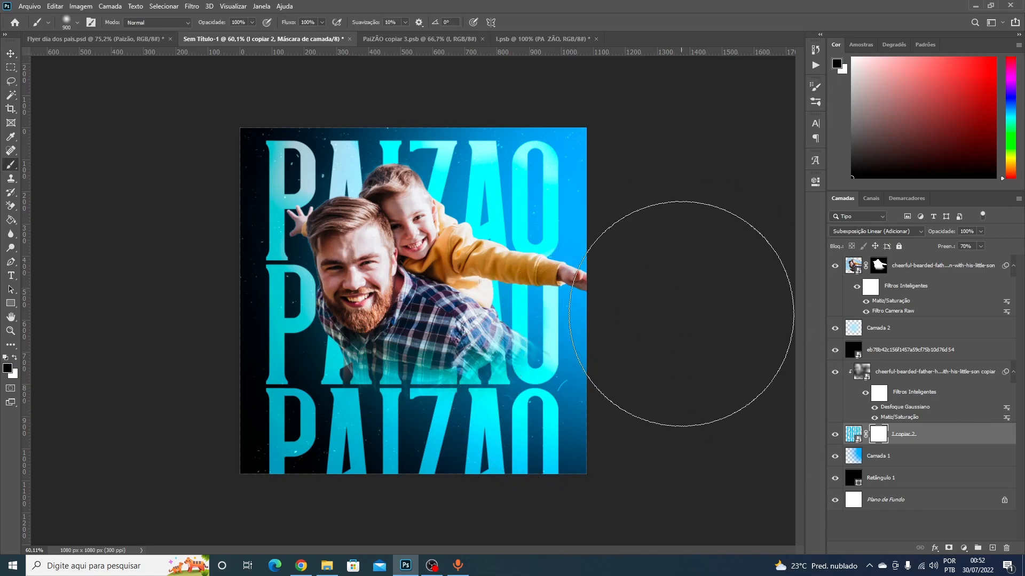
pyautogui.moveTo(572, 485)
pyautogui.mouseDown()
pyautogui.moveTo(507, 498)
pyautogui.moveTo(556, 481)
pyautogui.moveTo(447, 490)
pyautogui.moveTo(490, 498)
pyautogui.moveTo(536, 484)
pyautogui.moveTo(539, 493)
pyautogui.moveTo(257, 509)
pyautogui.moveTo(284, 498)
pyautogui.moveTo(247, 493)
pyautogui.moveTo(335, 506)
pyautogui.moveTo(258, 508)
pyautogui.mouseUp()
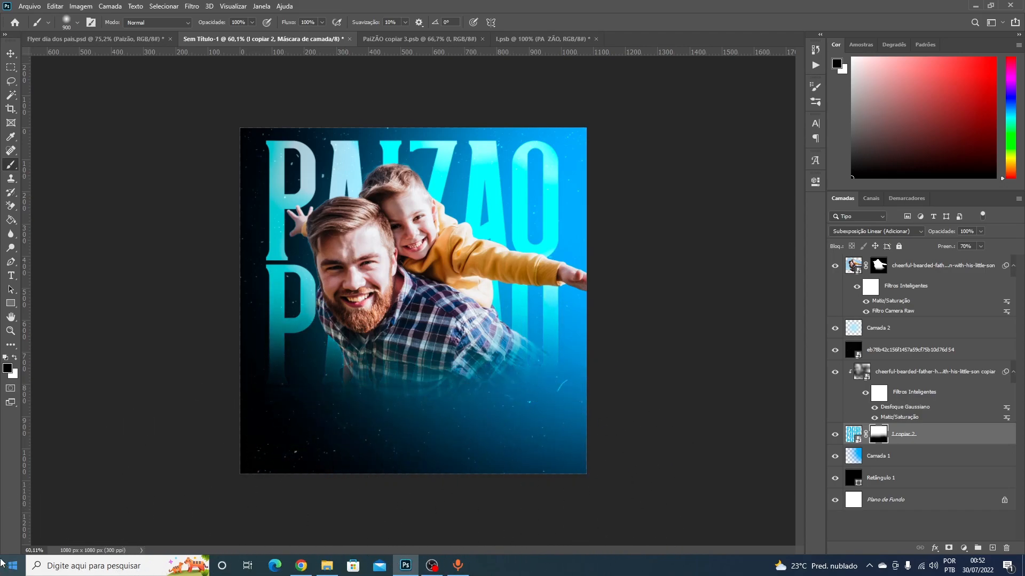
pyautogui.click(11, 54)
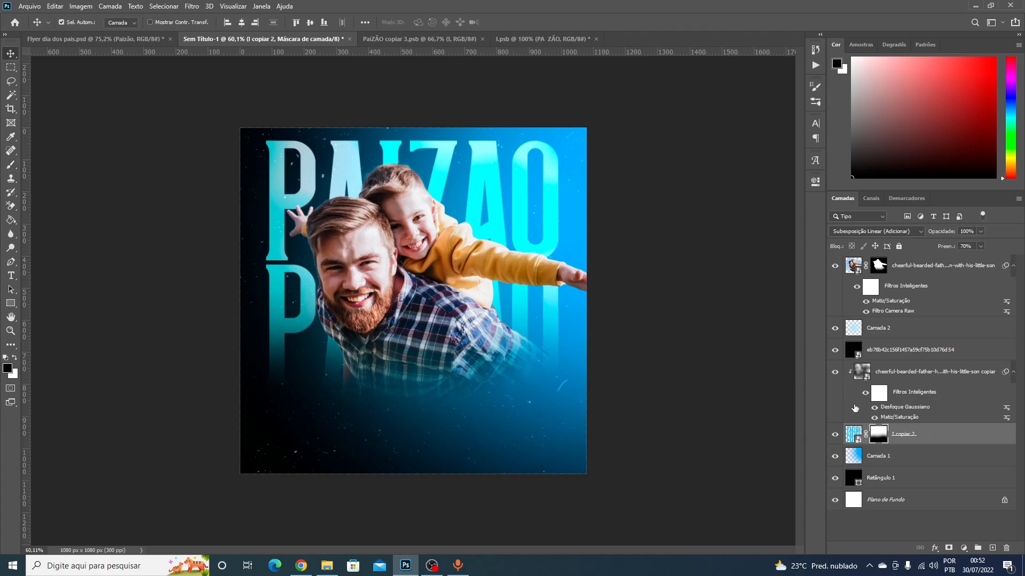
# - Group the layers from the particle texture down to Retângulo 1 and name the group BG
pyautogui.click(880, 357)
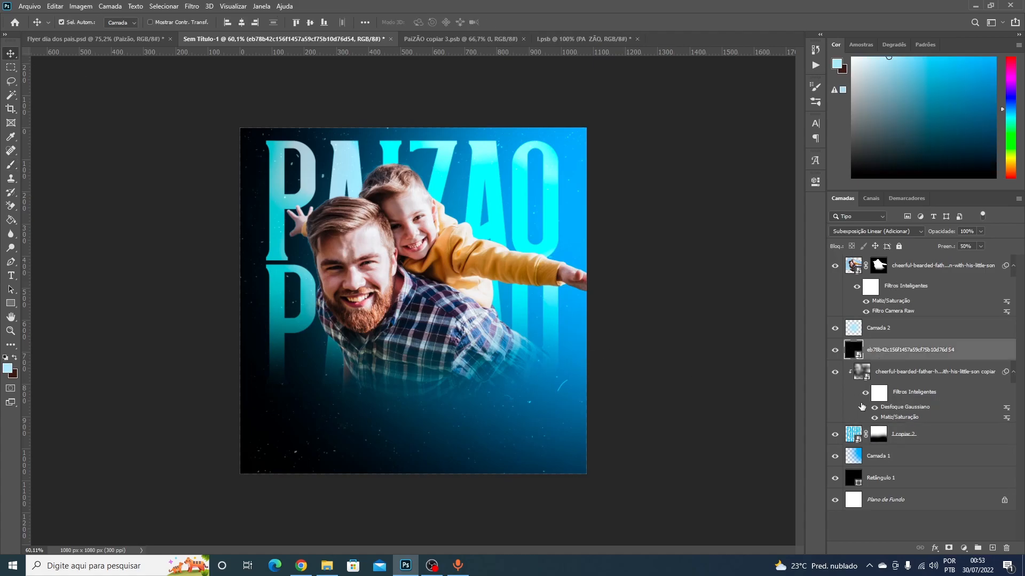
pyautogui.keyDown('shift'); pyautogui.click(880, 479); pyautogui.keyUp('shift')
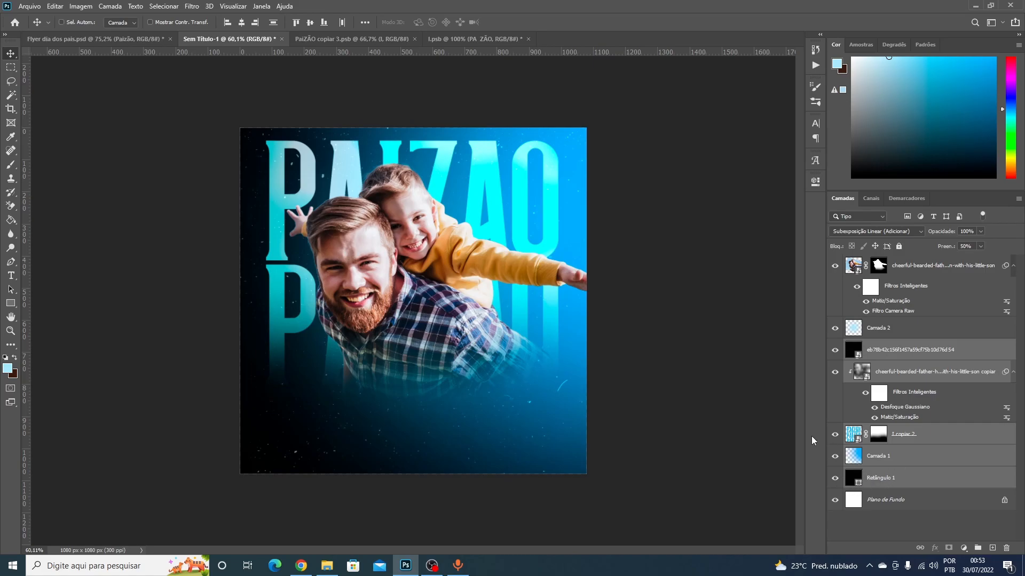
pyautogui.hotkey('ctrl', 'g')
pyautogui.doubleClick(876, 346)
pyautogui.write('BG')
pyautogui.press('Return')
# - Put Camada 2 in its own group named Luz trás, collapse it and compare the image with the group hidden and shown
pyautogui.click(880, 331)
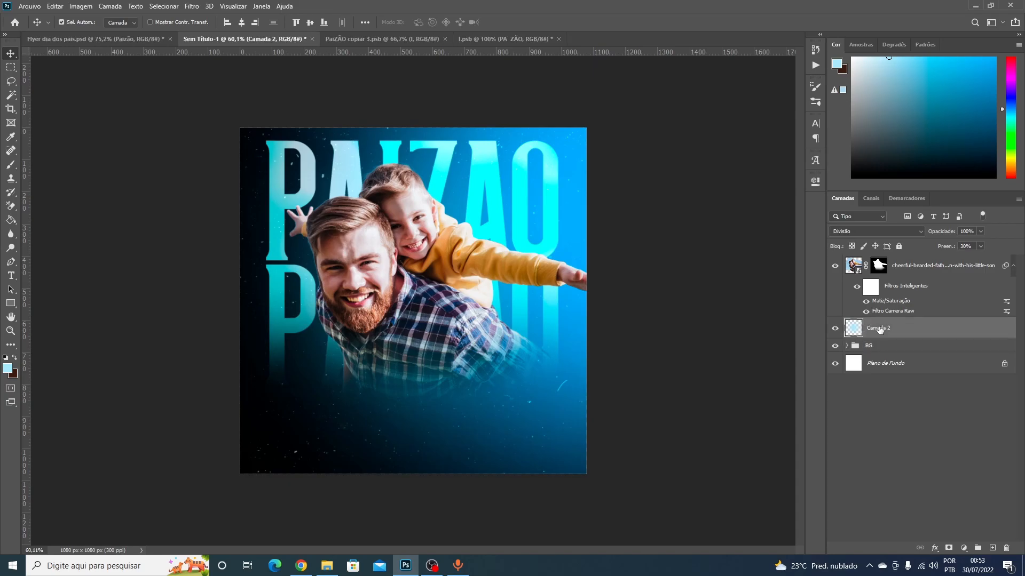
pyautogui.hotkey('ctrl', 'g')
pyautogui.doubleClick(876, 324)
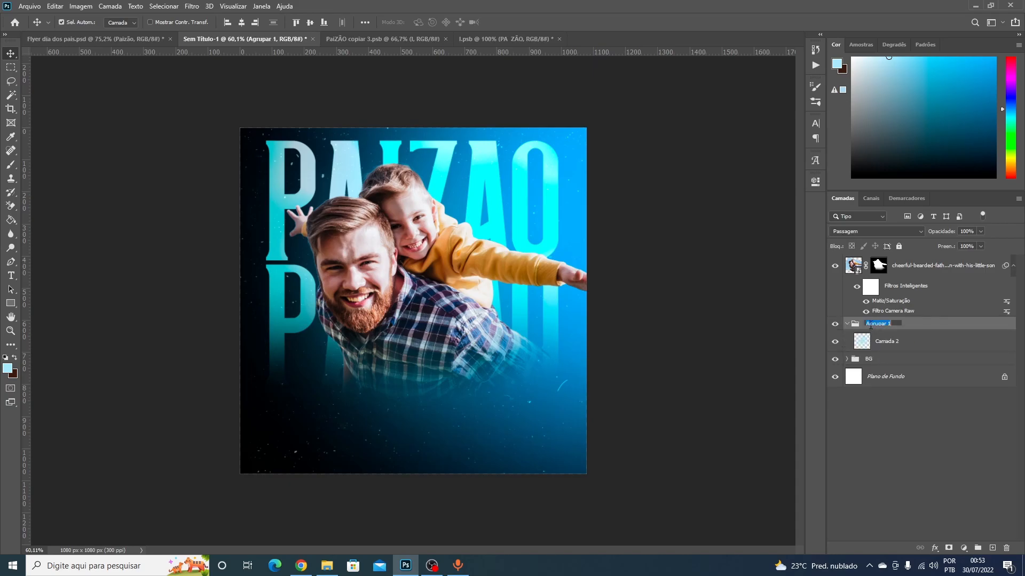
pyautogui.write('Luz trás')
pyautogui.press('Return')
pyautogui.click(847, 323)
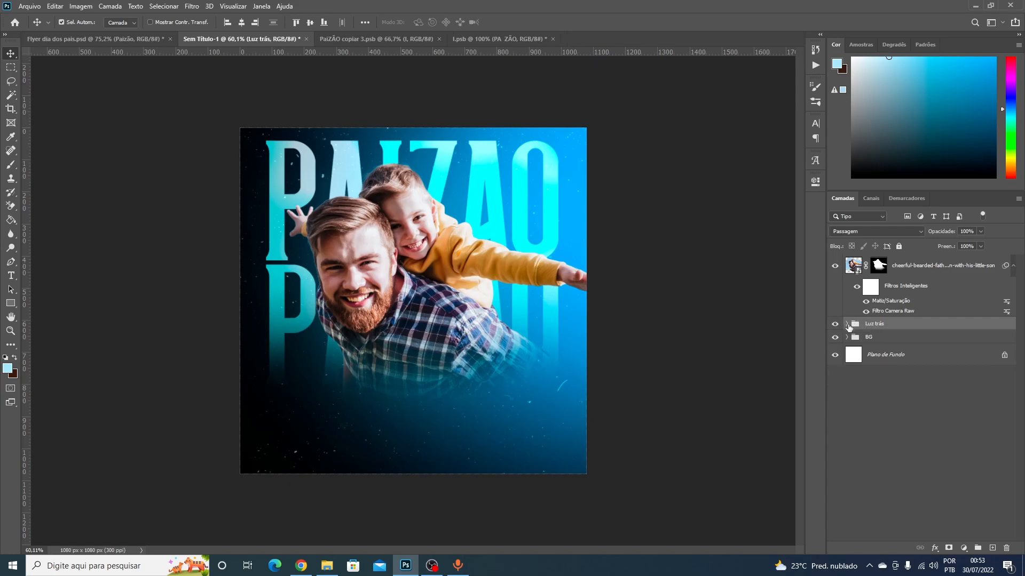
pyautogui.click(835, 324)
pyautogui.click(835, 323)
# - Add a Color Lookup adjustment using 3Strip.look above the father-and-son photo and clip it to that photo
pyautogui.click(893, 267)
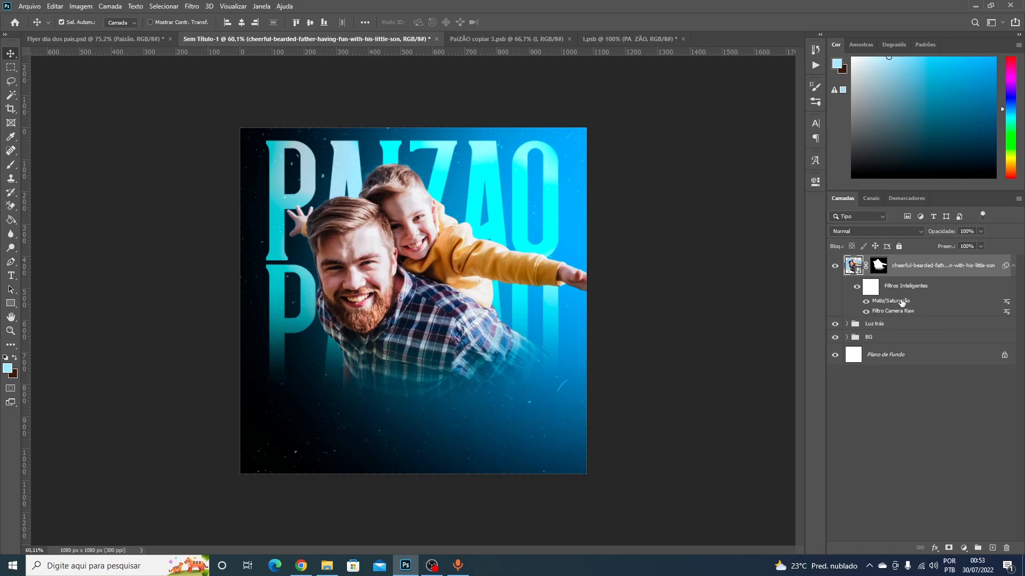
pyautogui.click(964, 547)
pyautogui.click(979, 491)
pyautogui.click(766, 214)
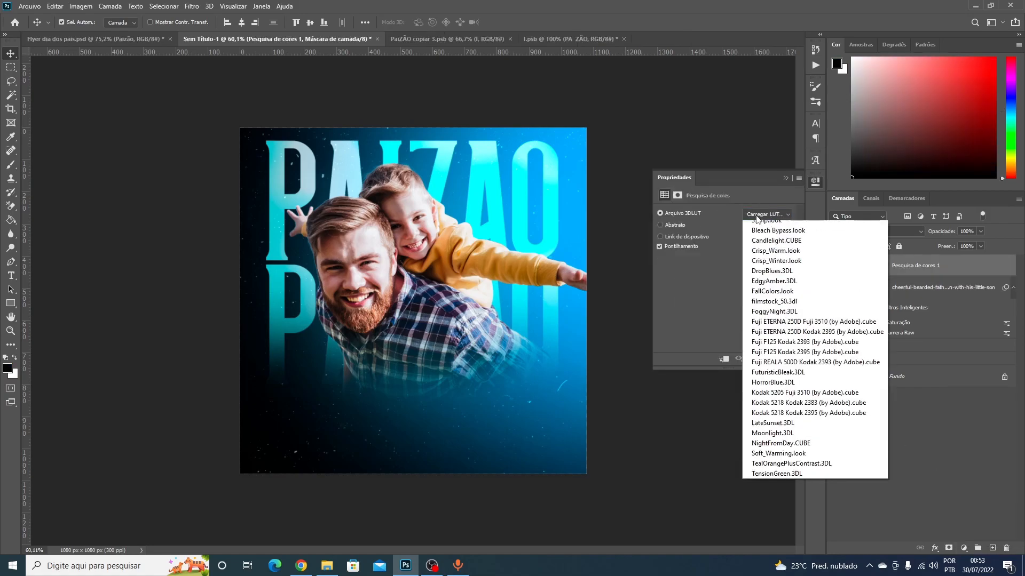
pyautogui.click(760, 269)
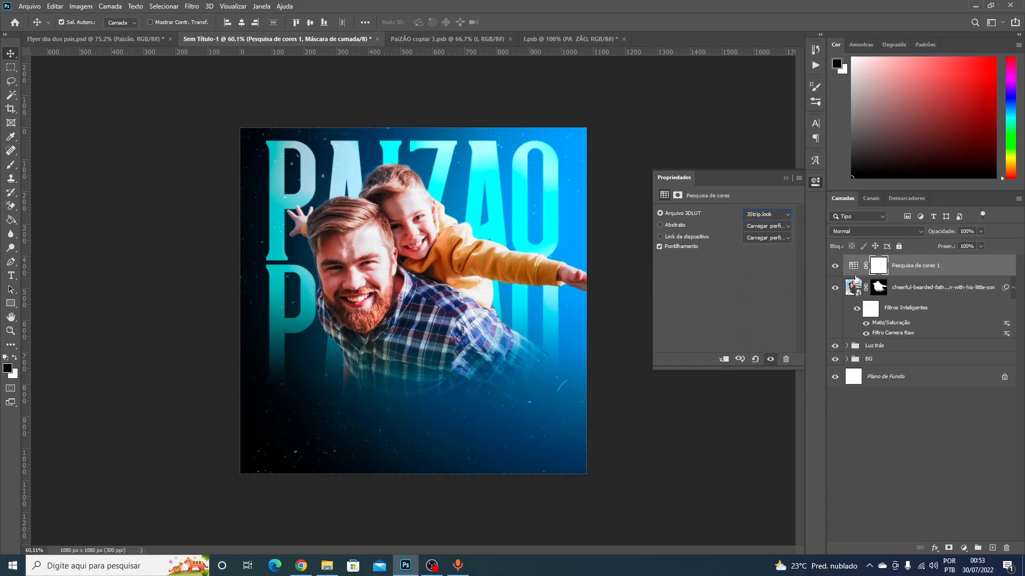
pyautogui.keyDown('alt'); pyautogui.click(854, 275); pyautogui.keyUp('alt')
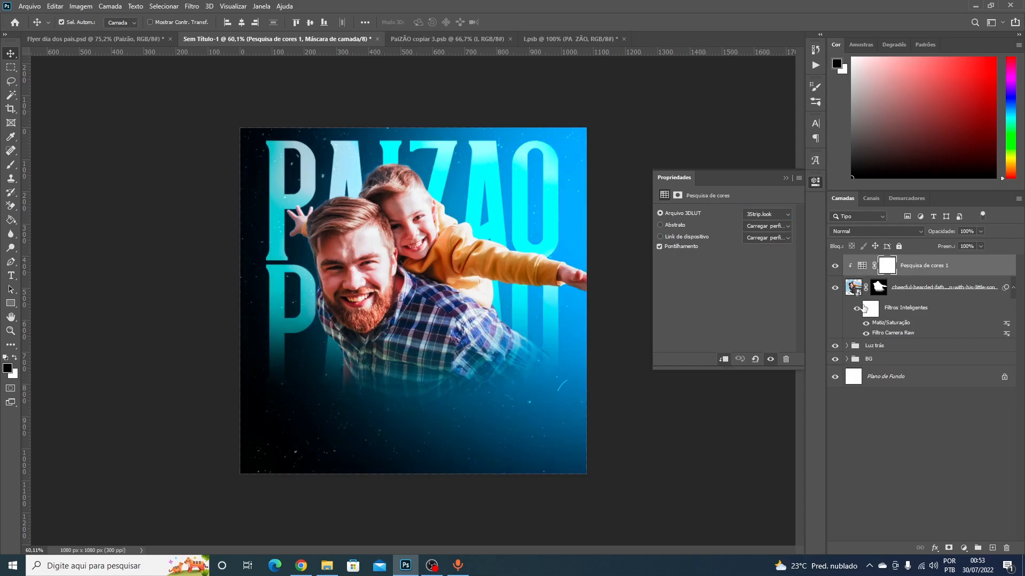
pyautogui.click(784, 178)
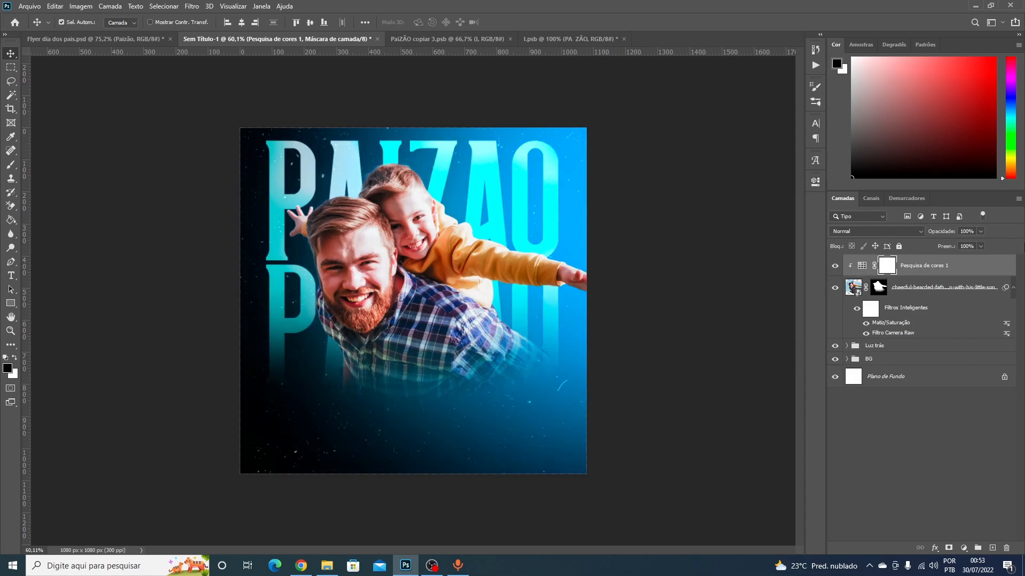
# - Set the Color Lookup layer's fill to 40% and compare the photo with the adjustment off and on
pyautogui.click(981, 245)
pyautogui.moveTo(983, 258); pyautogui.dragTo(947, 261)
pyautogui.click(834, 265)
pyautogui.click(834, 266)
pyautogui.click(77, 110)
pyautogui.scroll(3, 434, 287)
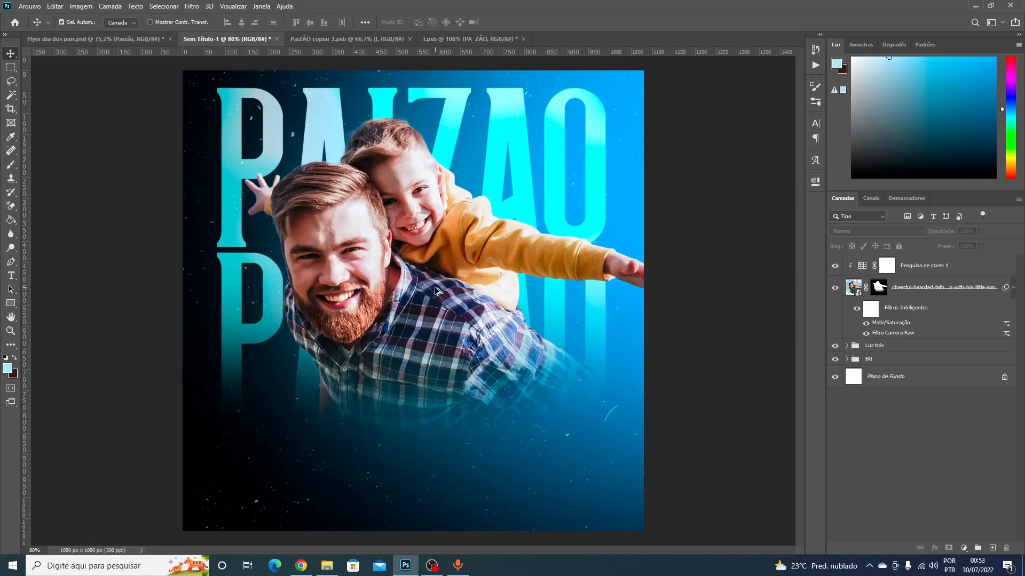
pyautogui.scroll(-2, 420, 277)
# - Save the document in the Flyer dia dos pais folder as the Photoshop file Flyer dia dos pais Aula
pyautogui.hotkey('ctrl', 's')
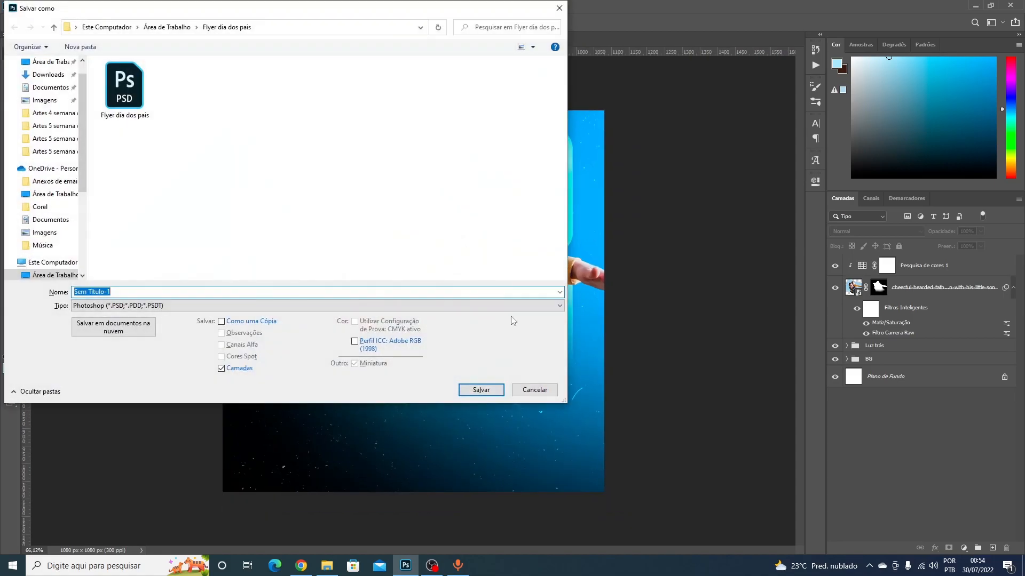
pyautogui.click(128, 91)
pyautogui.click(137, 291)
pyautogui.click(150, 291)
pyautogui.press('Return')
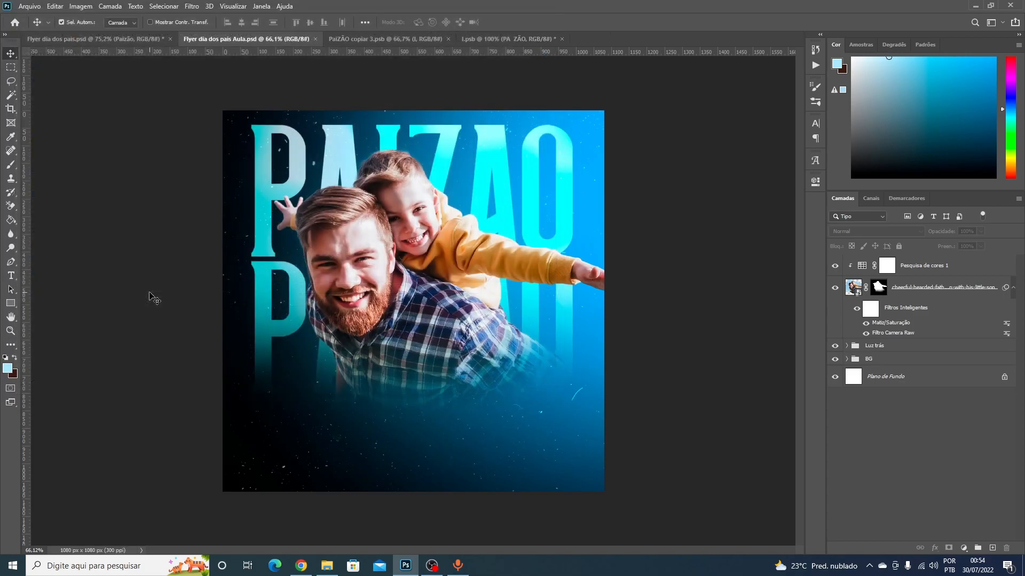
# - Group the Color Lookup adjustment with the father-and-son photo and name the group Modelos
pyautogui.click(914, 271)
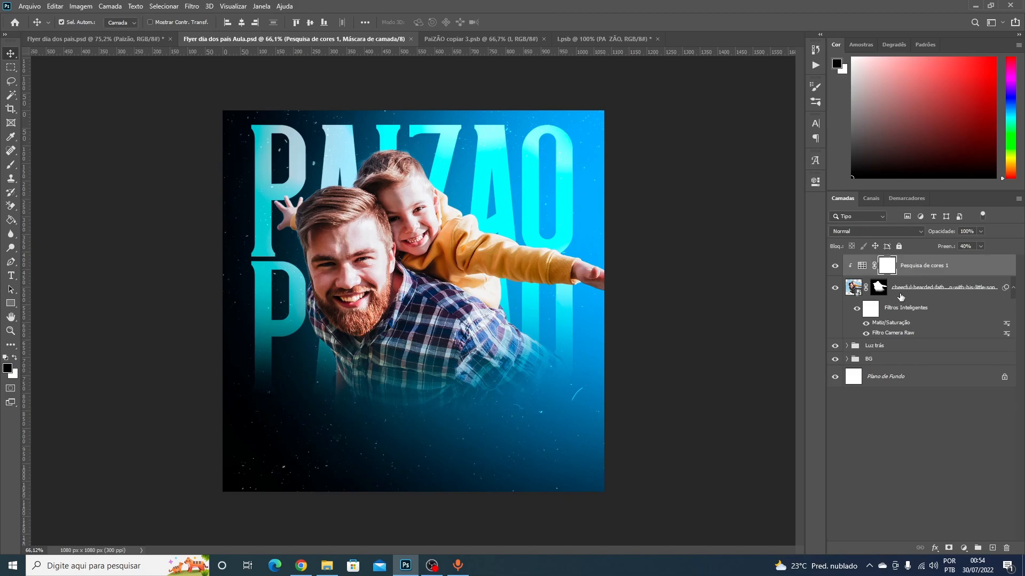
pyautogui.keyDown('shift'); pyautogui.click(898, 290); pyautogui.keyUp('shift')
pyautogui.hotkey('ctrl', 'g')
pyautogui.doubleClick(877, 267)
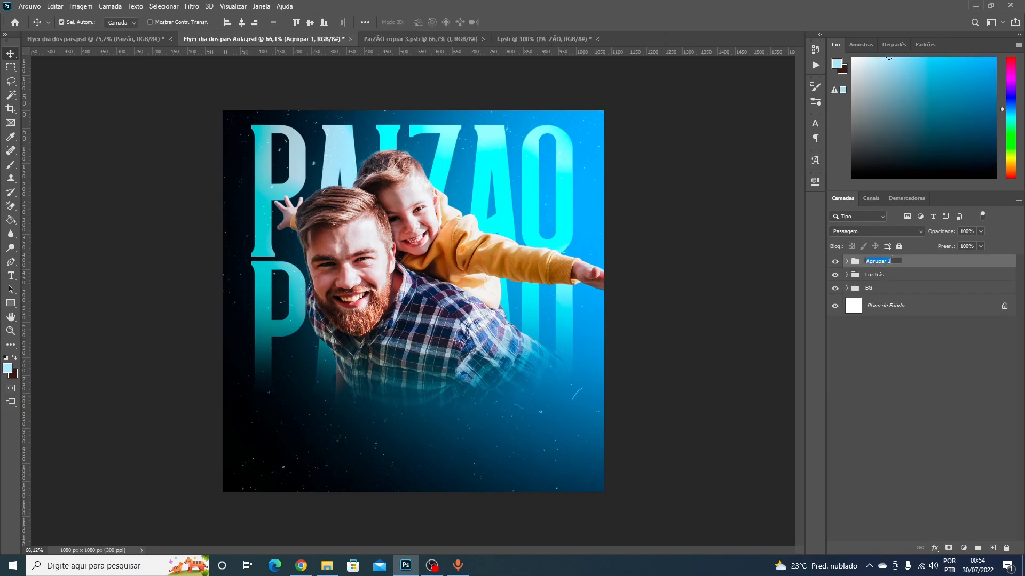
pyautogui.press('Return')
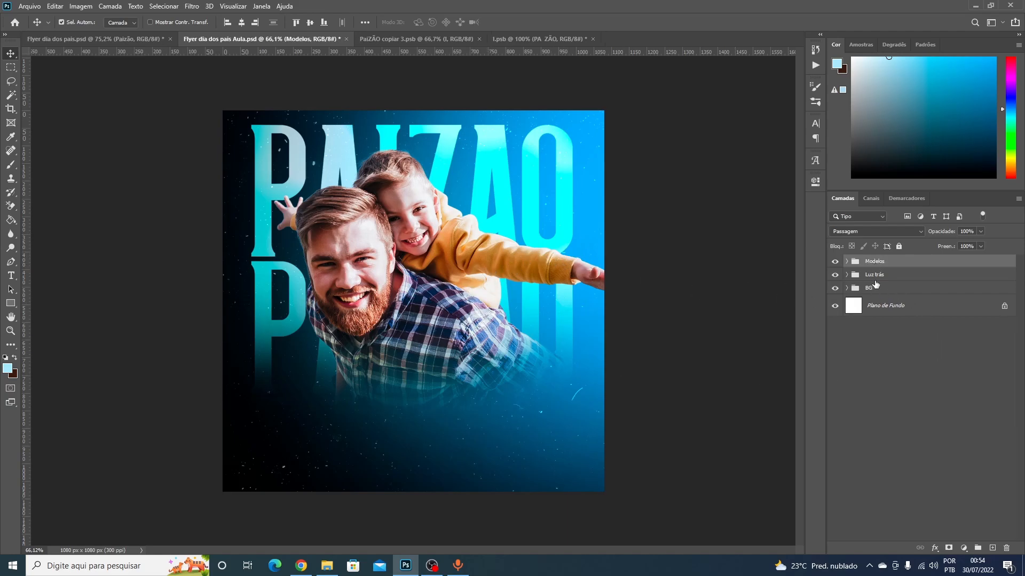
# - Create a new layer above Modelos and paint the lower part of the canvas dark blue with a large soft brush
pyautogui.click(992, 548)
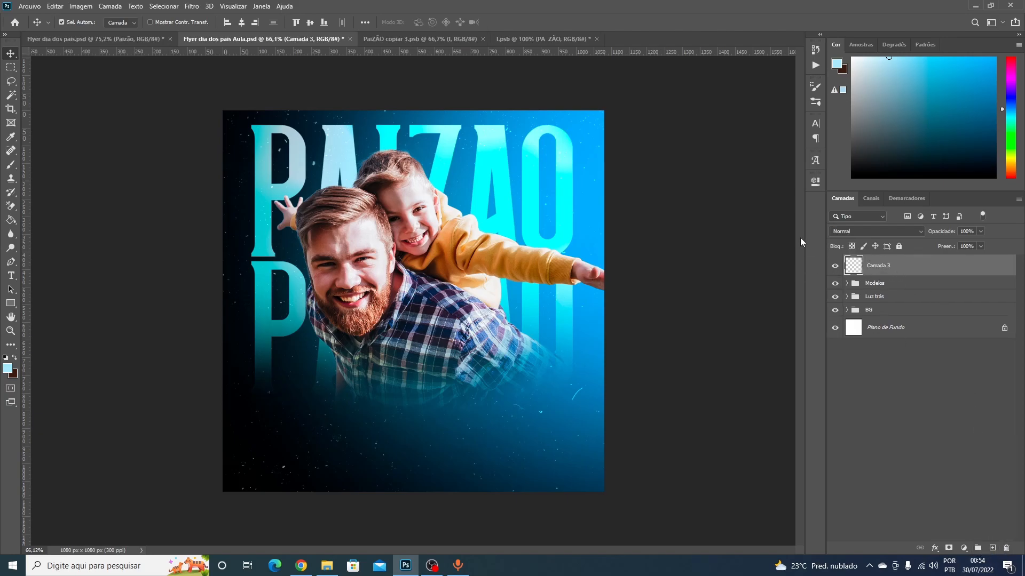
pyautogui.press('b')
pyautogui.moveTo(968, 144); pyautogui.dragTo(997, 166)
pyautogui.click(837, 65)
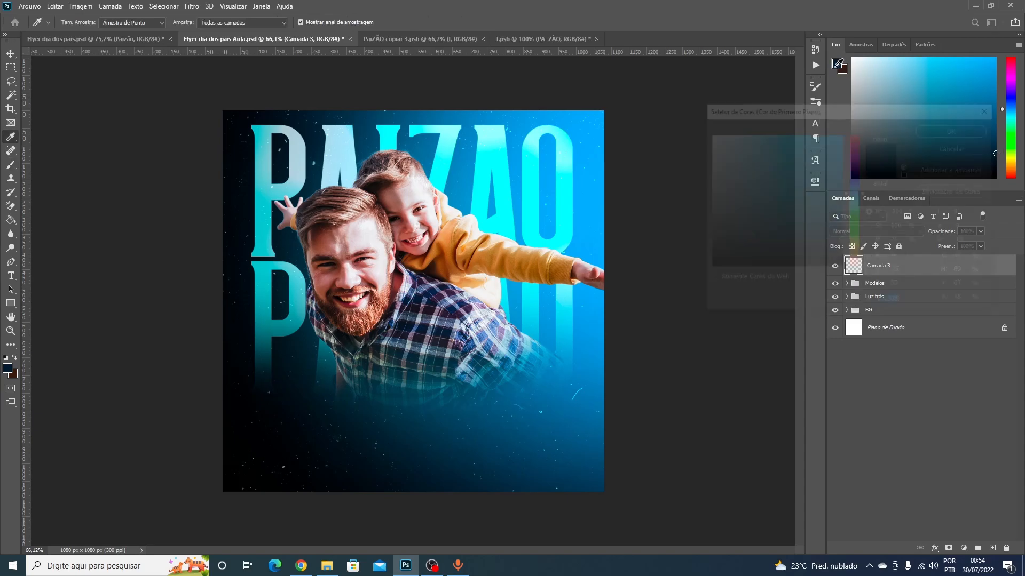
pyautogui.click(956, 131)
pyautogui.moveTo(480, 389)
pyautogui.mouseDown()
pyautogui.moveTo(614, 478)
pyautogui.moveTo(559, 482)
pyautogui.moveTo(501, 515)
pyautogui.moveTo(484, 489)
pyautogui.moveTo(316, 501)
pyautogui.moveTo(155, 492)
pyautogui.mouseUp()
pyautogui.click(11, 53)
# - Set the dark blue layer's fill to 70%, deselect it and check the flyer
pyautogui.click(980, 246)
pyautogui.moveTo(983, 258); pyautogui.dragTo(969, 261)
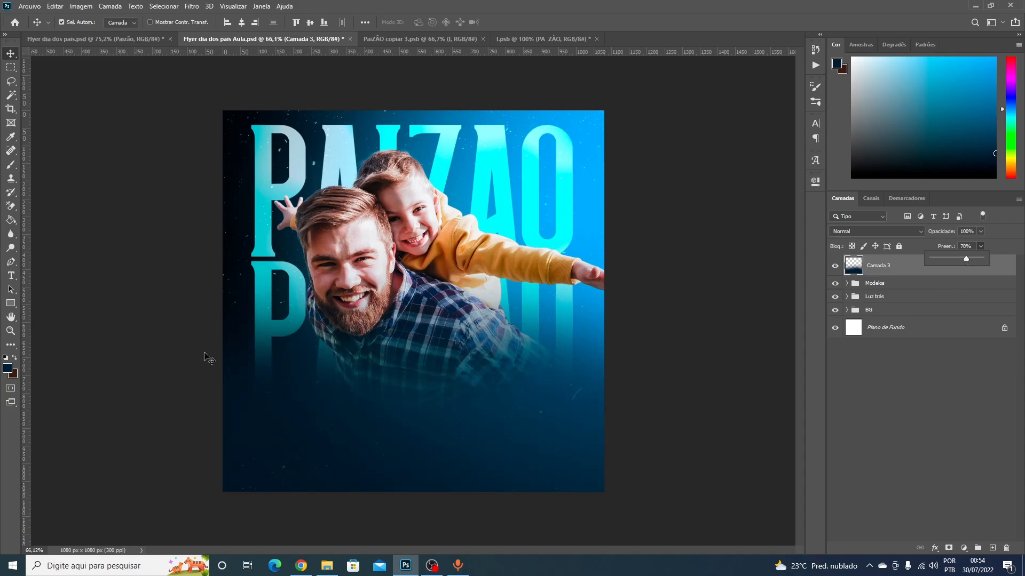
pyautogui.click(11, 55)
pyautogui.click(128, 151)
pyautogui.scroll(-2, 417, 384)
pyautogui.scroll(2, 417, 383)
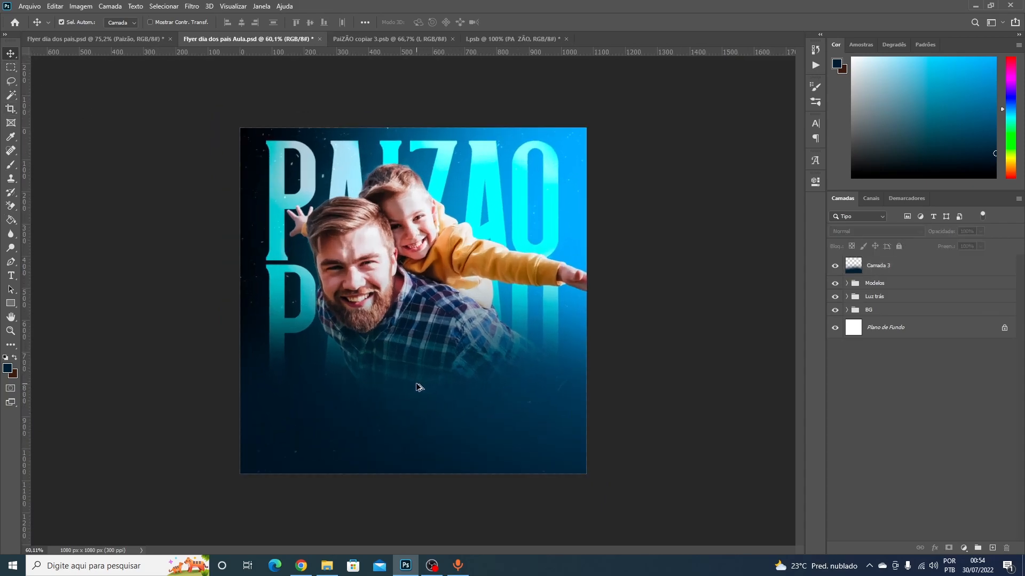
# - Create a new layer above Camada 3 and paint the canvas's right side bright blue with a soft brush of size 1100
pyautogui.click(884, 273)
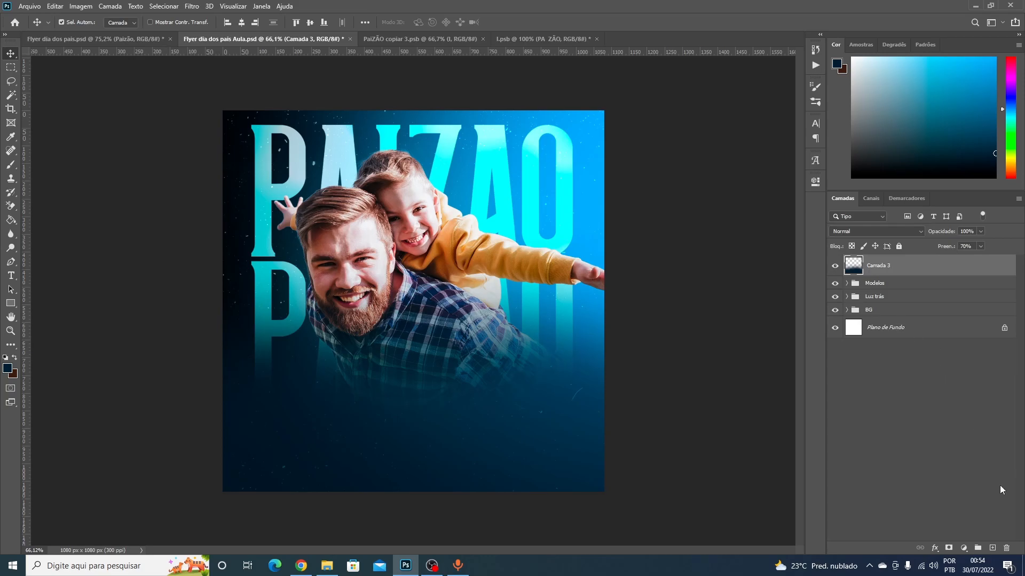
pyautogui.click(992, 547)
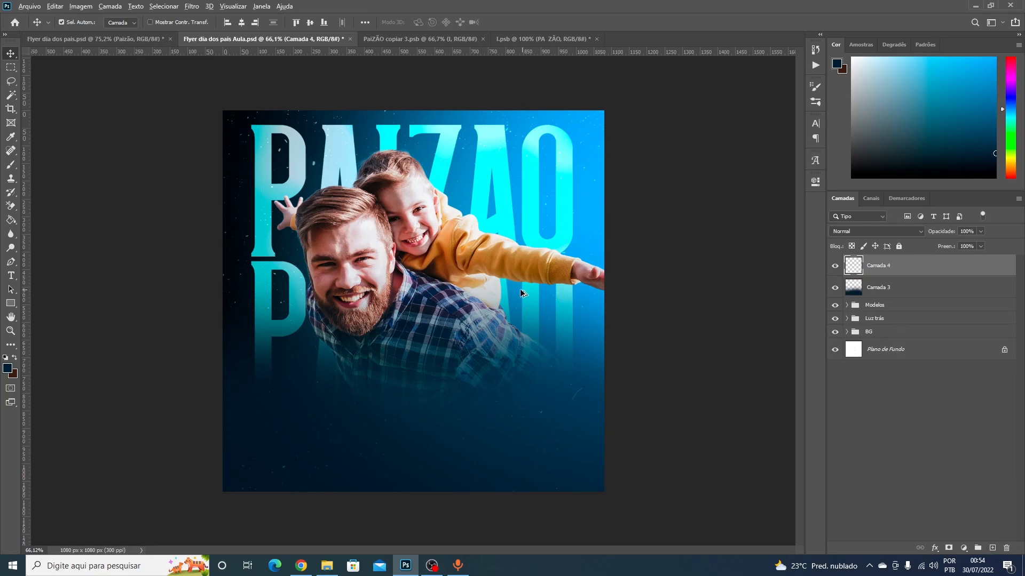
pyautogui.scroll(-1, 523, 295)
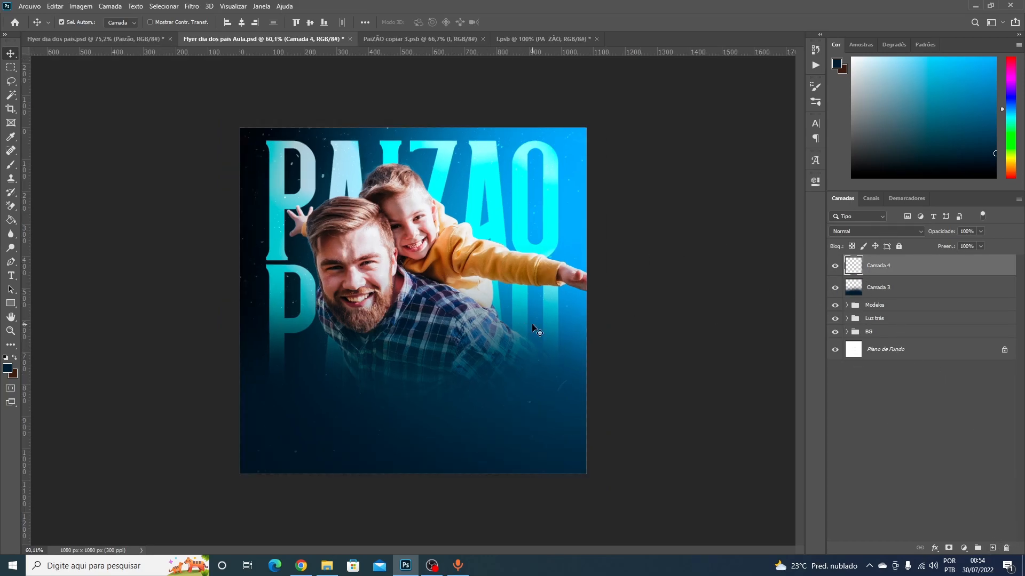
pyautogui.press('b')
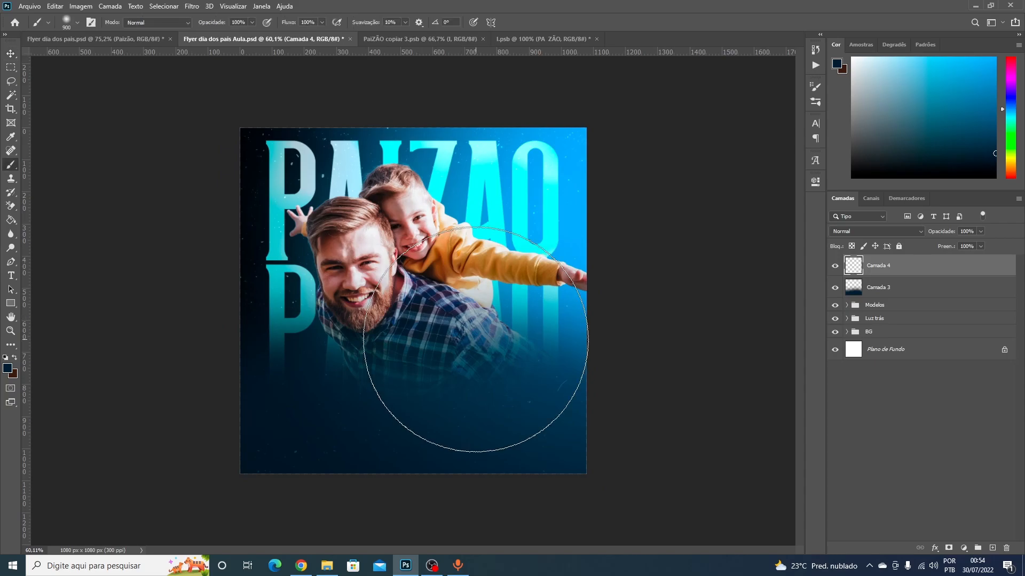
pyautogui.moveTo(989, 80); pyautogui.dragTo(1001, 72)
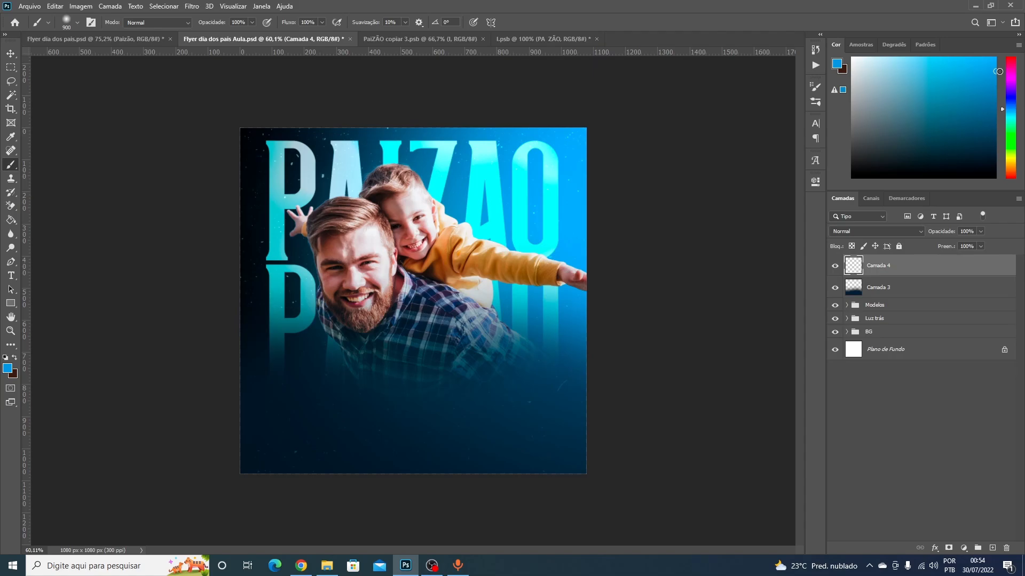
pyautogui.click(839, 62)
pyautogui.click(980, 133)
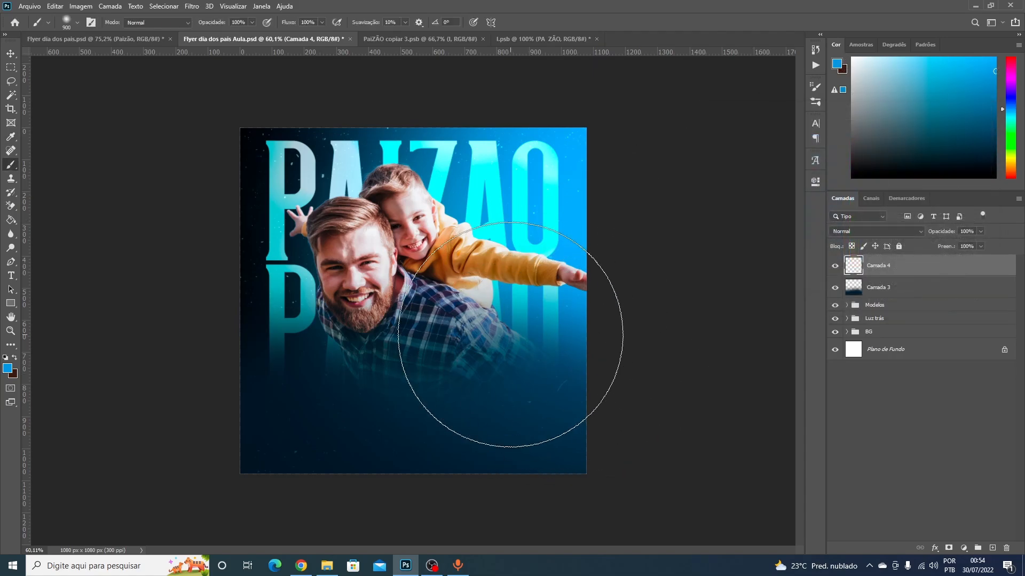
pyautogui.press(']')
pyautogui.moveTo(655, 435)
pyautogui.mouseDown()
pyautogui.moveTo(617, 467)
pyautogui.moveTo(610, 448)
pyautogui.moveTo(637, 442)
pyautogui.moveTo(671, 335)
pyautogui.moveTo(664, 203)
pyautogui.moveTo(582, 113)
pyautogui.moveTo(590, 94)
pyautogui.moveTo(568, 68)
pyautogui.moveTo(619, 162)
pyautogui.moveTo(549, 100)
pyautogui.moveTo(728, 158)
pyautogui.mouseUp()
pyautogui.click(11, 53)
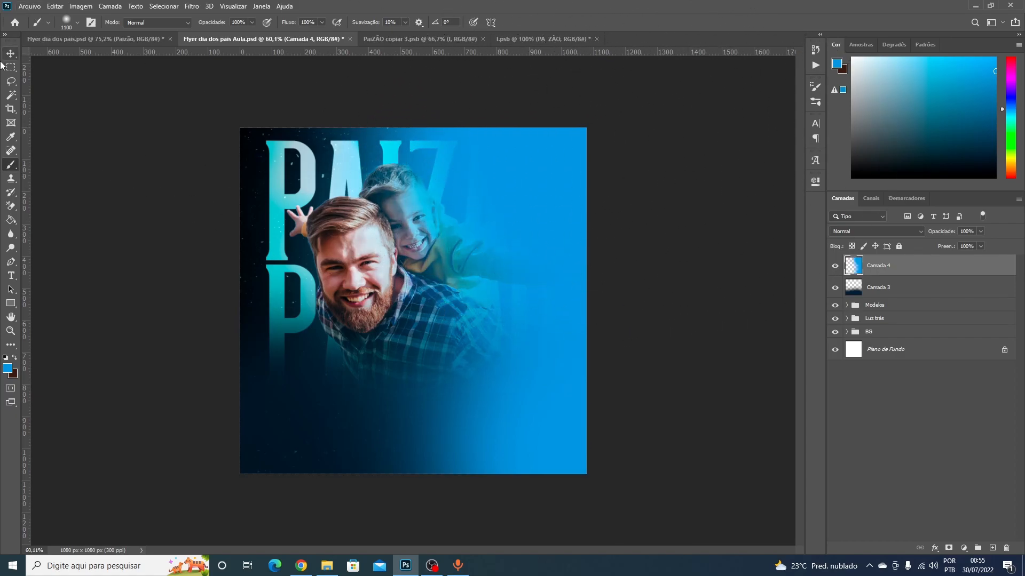
# - Change the bright blue layer's blend mode to Divisão and lower its fill to about 59%
pyautogui.click(867, 232)
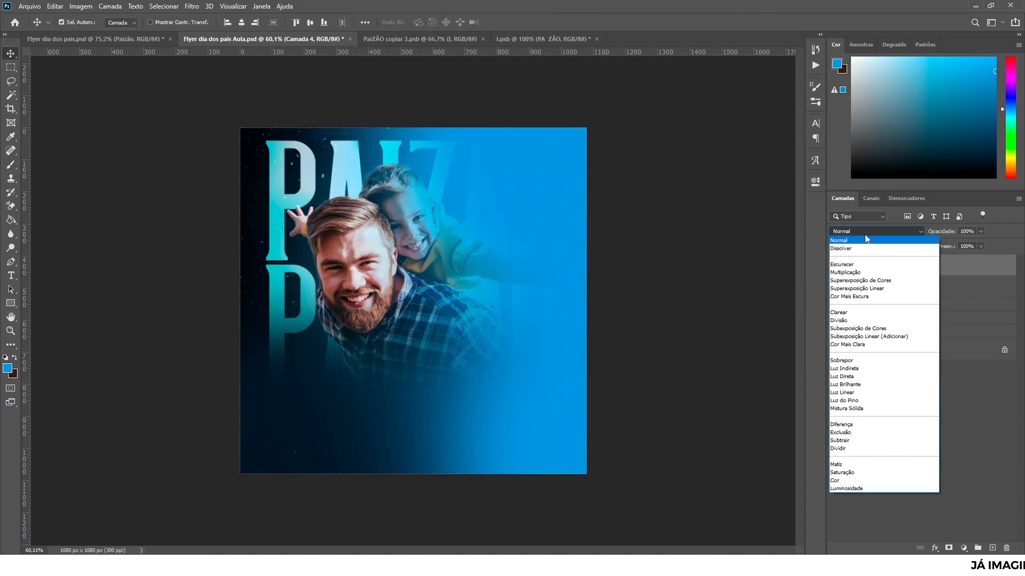
pyautogui.click(844, 321)
pyautogui.click(980, 246)
pyautogui.moveTo(985, 260); pyautogui.dragTo(965, 261)
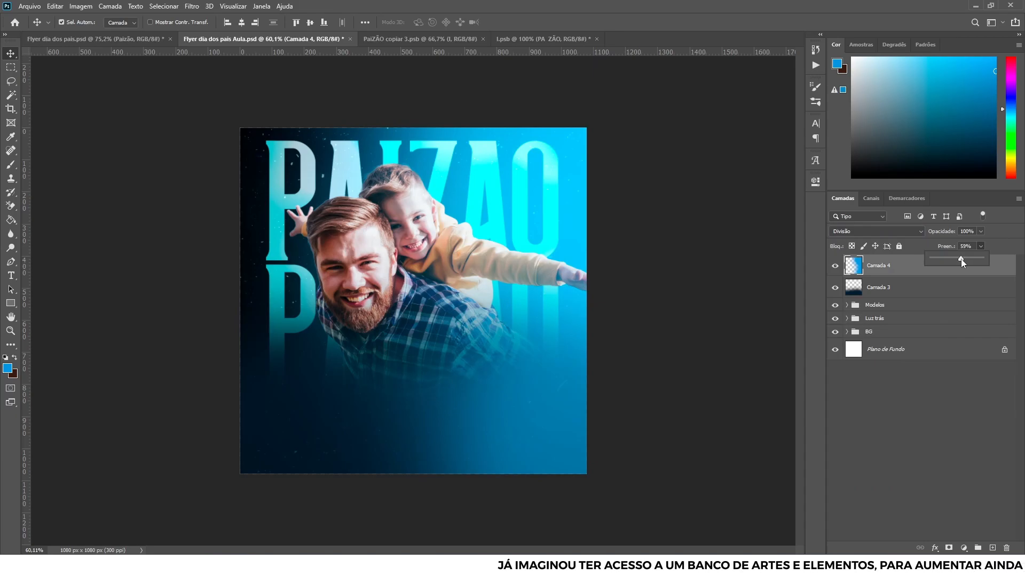
# - Lower the bright blue Camada 4 layer's fill to 50%, compare the flyer with and without it, and save the document
pyautogui.click(835, 266)
pyautogui.click(835, 266)
pyautogui.click(982, 246)
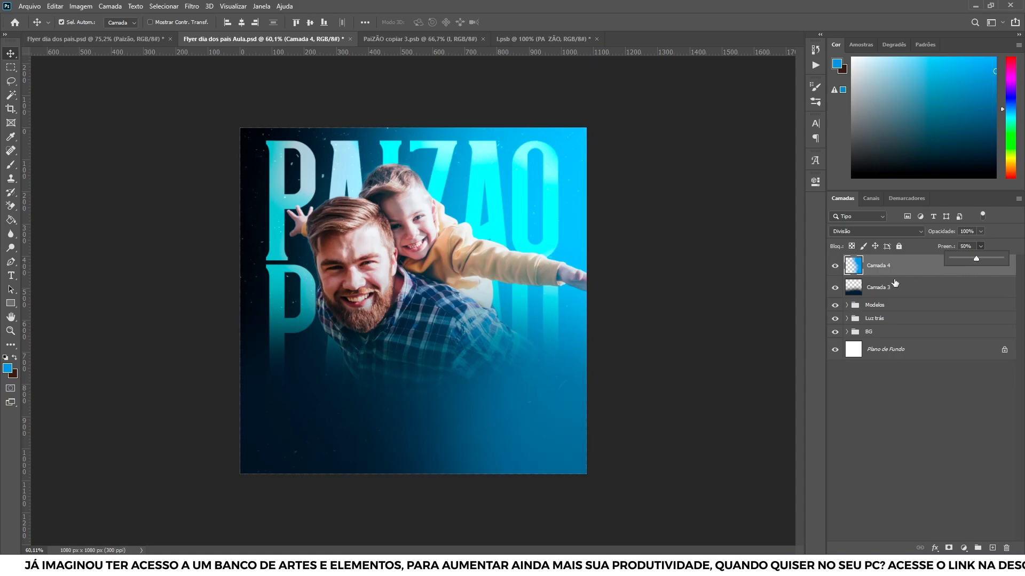
pyautogui.click(834, 267)
pyautogui.click(835, 267)
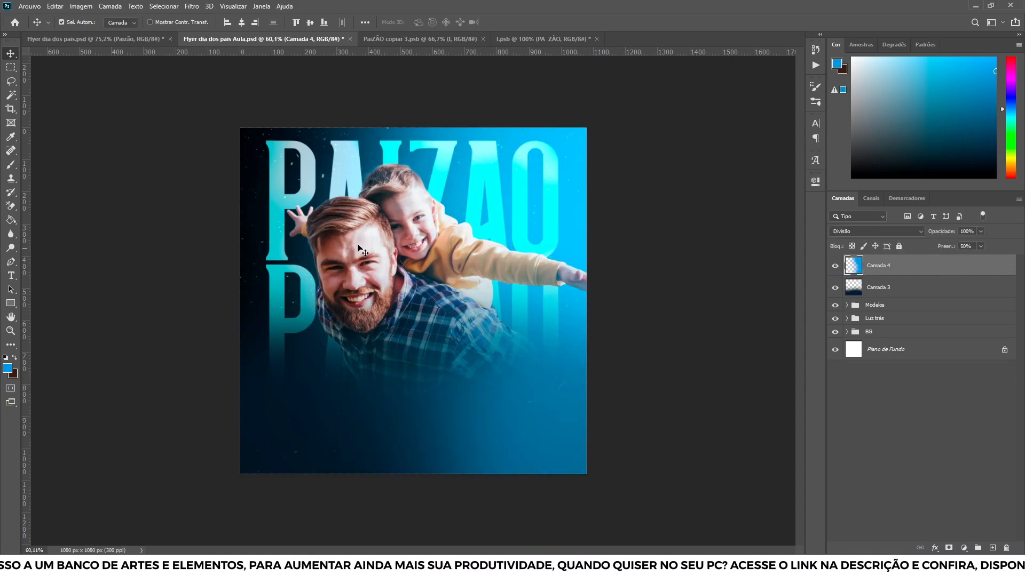
pyautogui.click(162, 158)
pyautogui.hotkey('ctrl', 's')
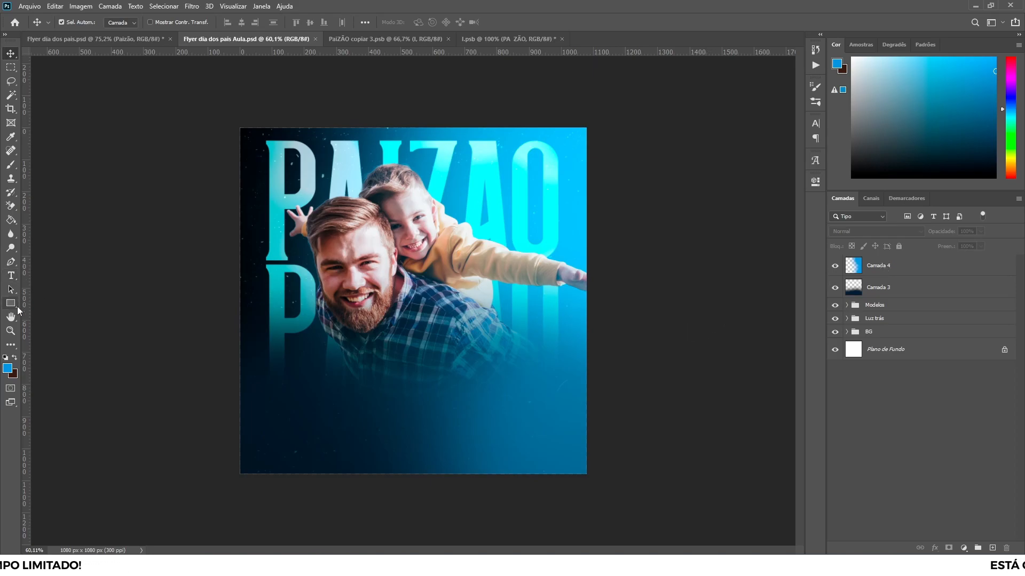
# - Add a text layer reading FELIZ DIA DOS over the lower part of the man's plaid shirt
pyautogui.click(10, 275)
pyautogui.click(384, 349)
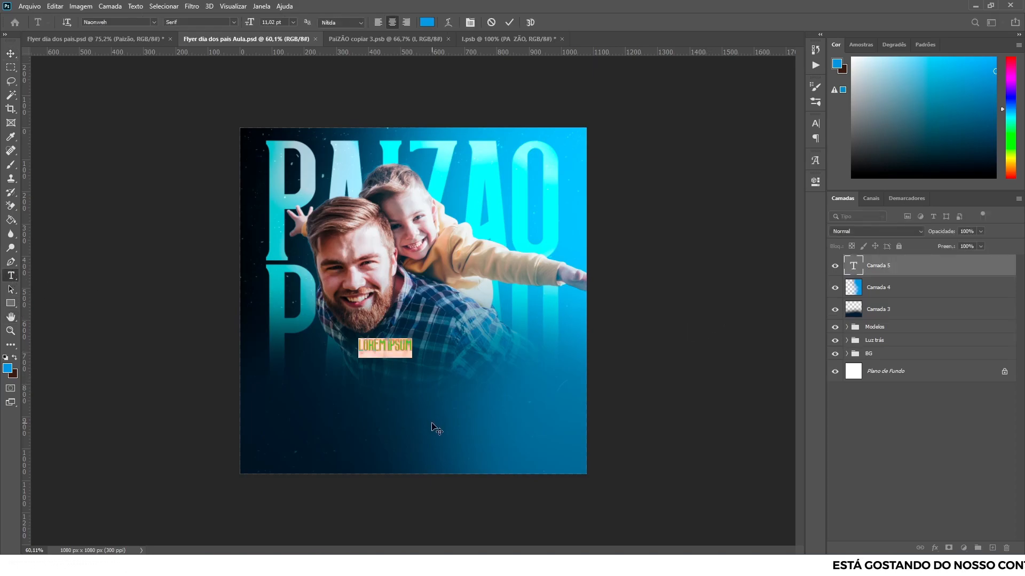
pyautogui.write('FELIZ')
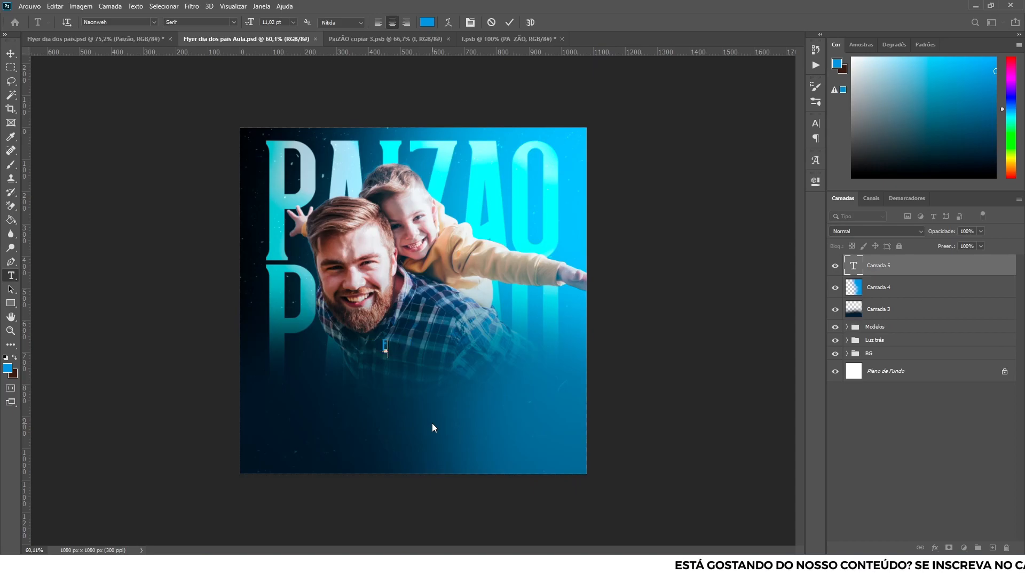
pyautogui.press('BackSpace')
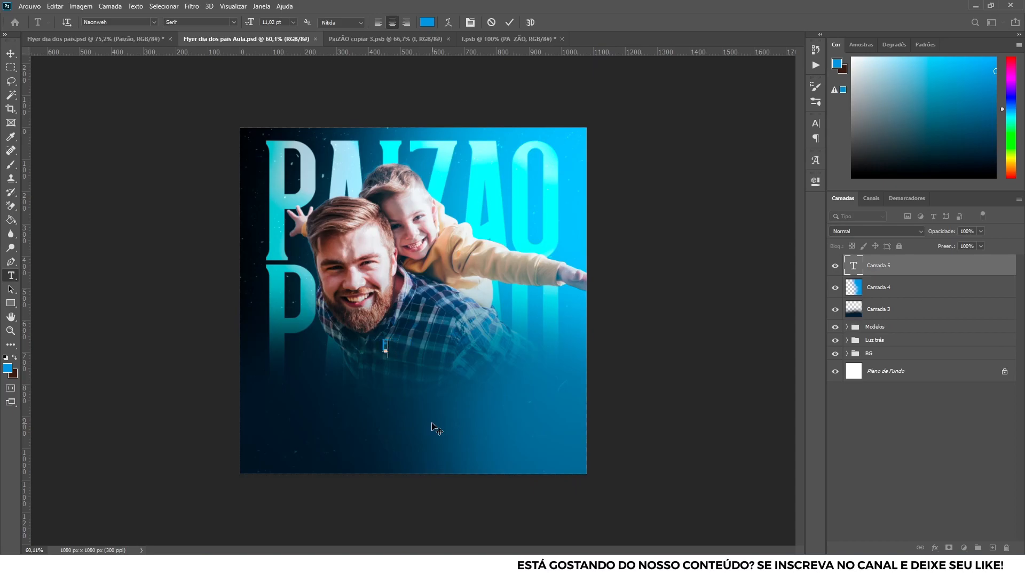
pyautogui.write('Z DIA DOS')
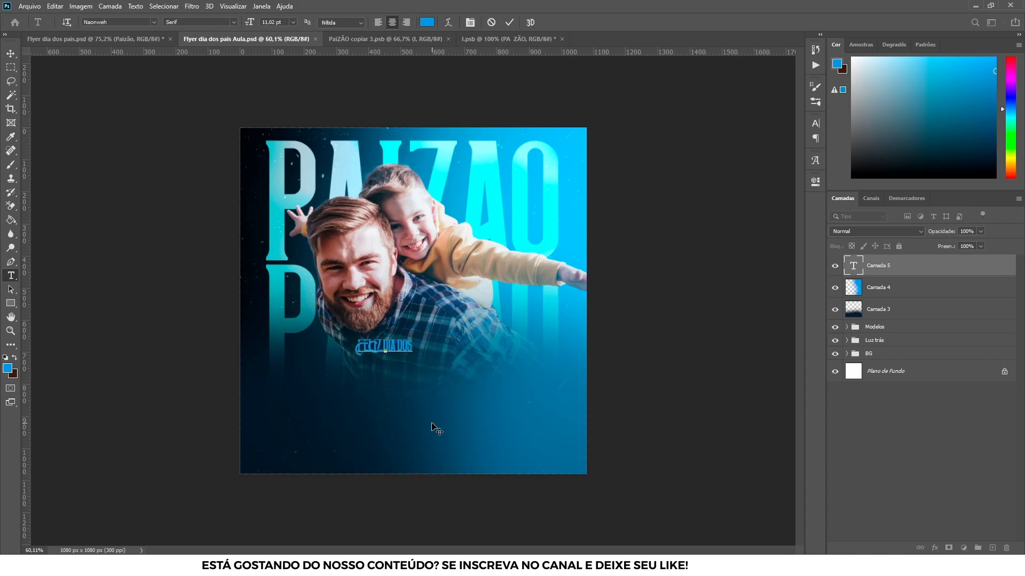
pyautogui.click(11, 54)
# - Change the font of the FELIZ DIA DOS text to MADE Sunflower
pyautogui.scroll(5, 397, 325)
pyautogui.scroll(2, 389, 350)
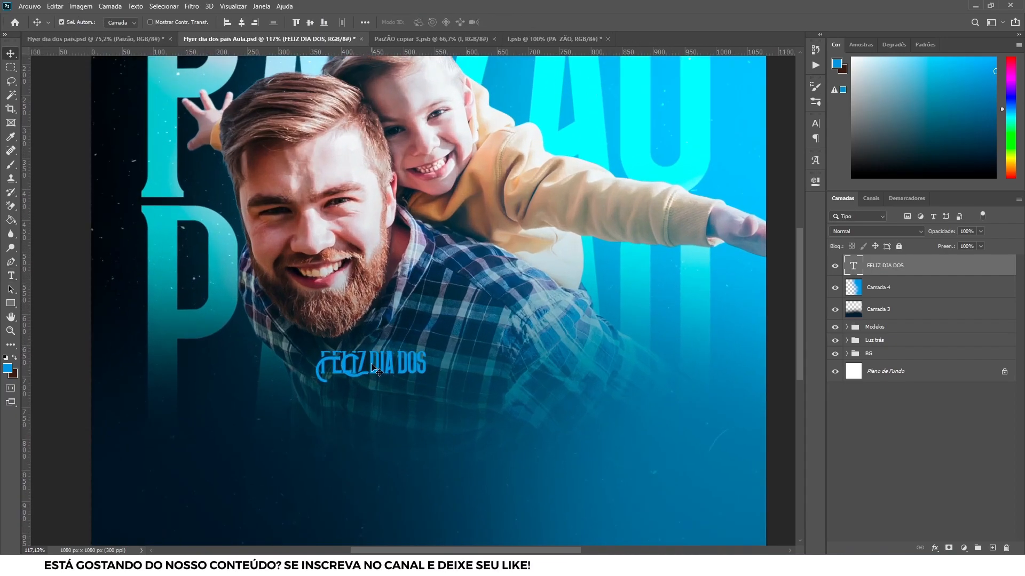
pyautogui.doubleClick(384, 360)
pyautogui.click(153, 23)
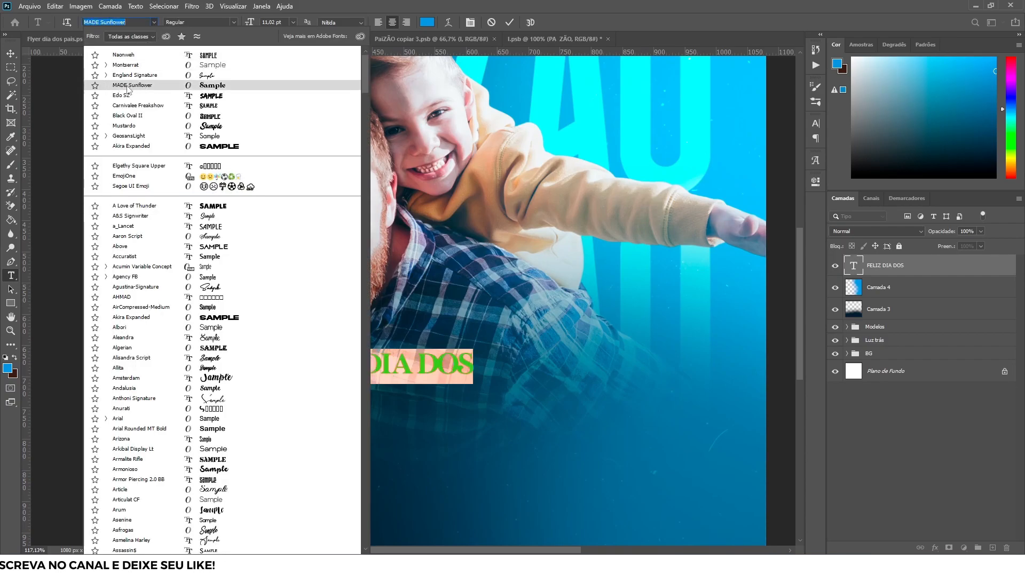
pyautogui.click(133, 85)
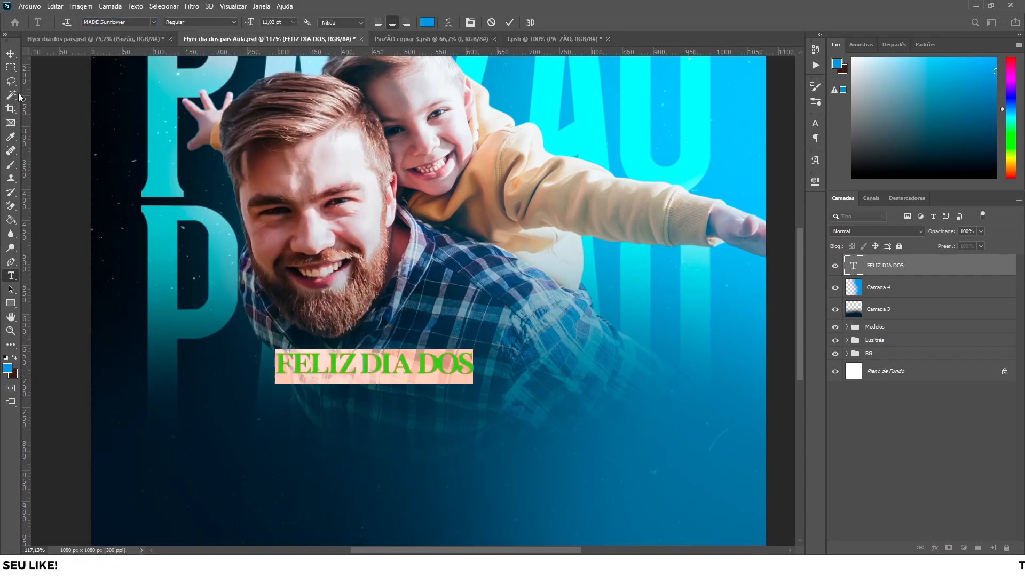
# - Set the tracking of the FELIZ DIA DOS text to 40
pyautogui.click(813, 182)
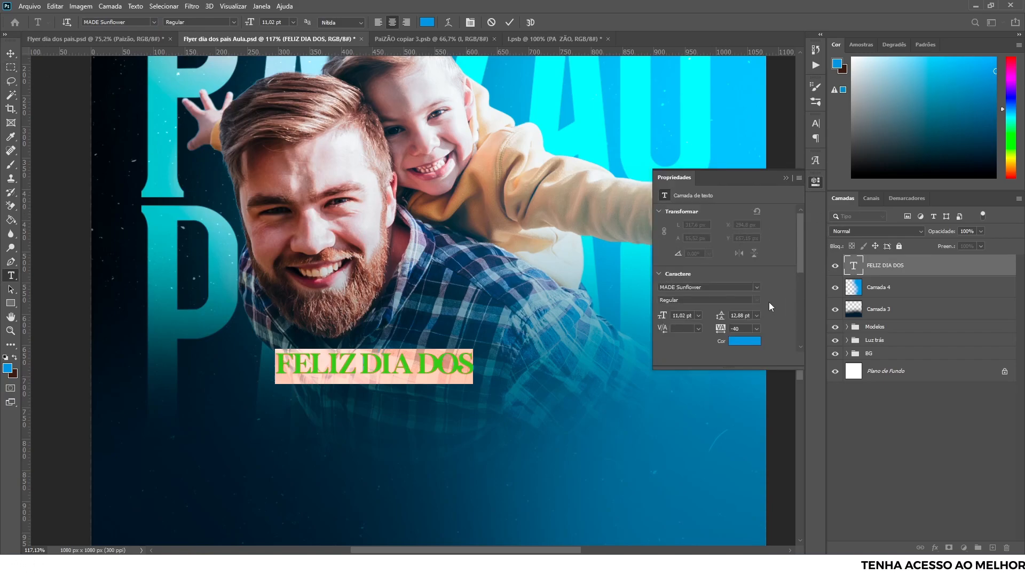
pyautogui.moveTo(720, 328); pyautogui.dragTo(724, 332)
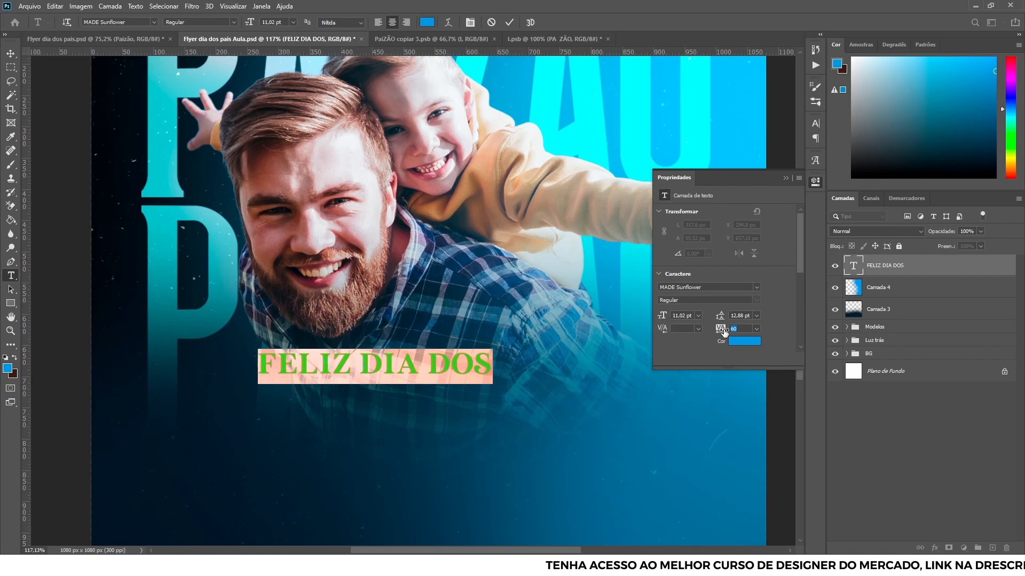
pyautogui.write('40')
pyautogui.press('Return')
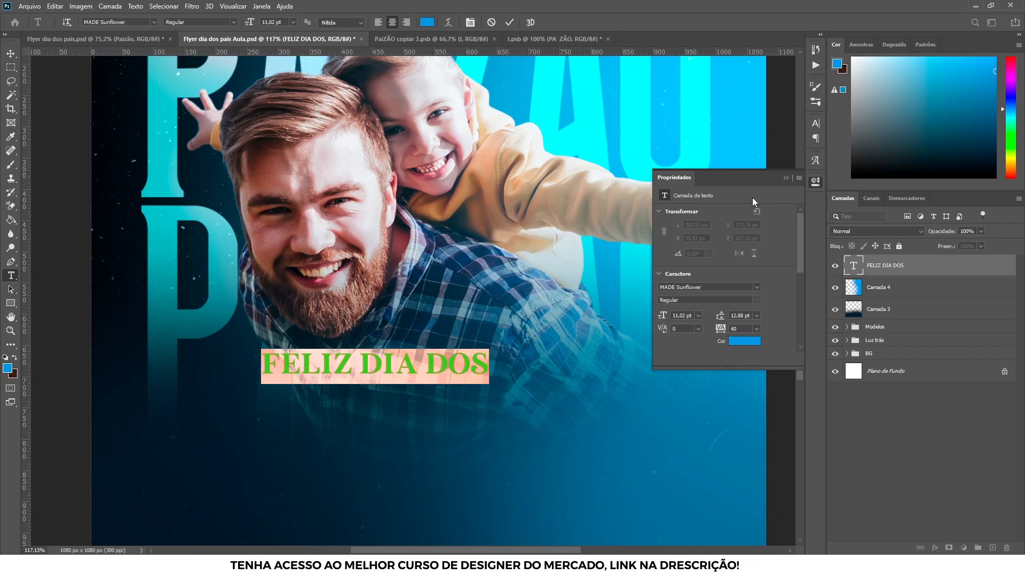
pyautogui.click(786, 179)
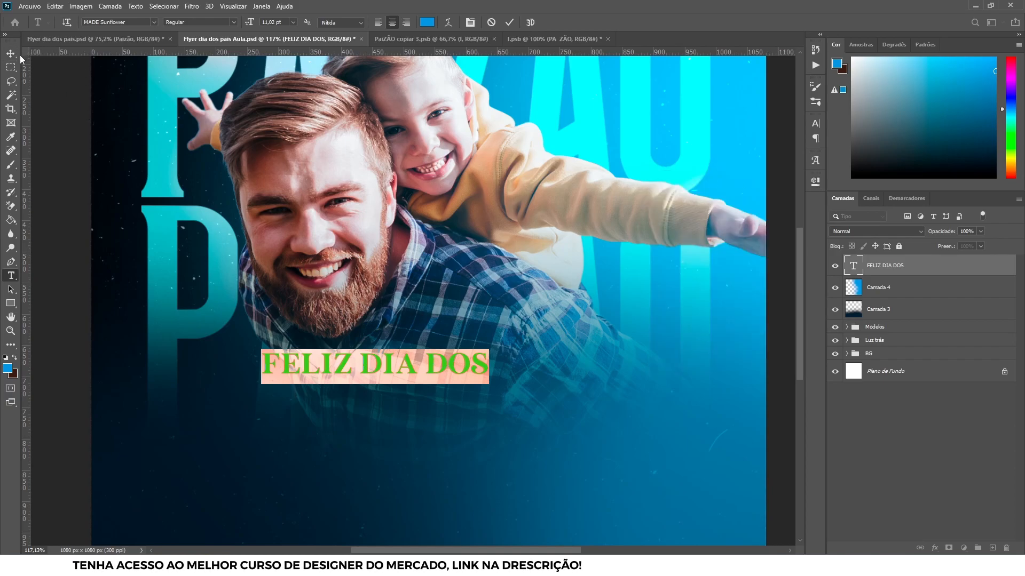
# - Set the color of the FELIZ DIA DOS text to the very light blue e1f5ff
pyautogui.click(426, 22)
pyautogui.moveTo(804, 145)
pyautogui.mouseDown()
pyautogui.moveTo(731, 114)
pyautogui.moveTo(726, 133)
pyautogui.mouseUp()
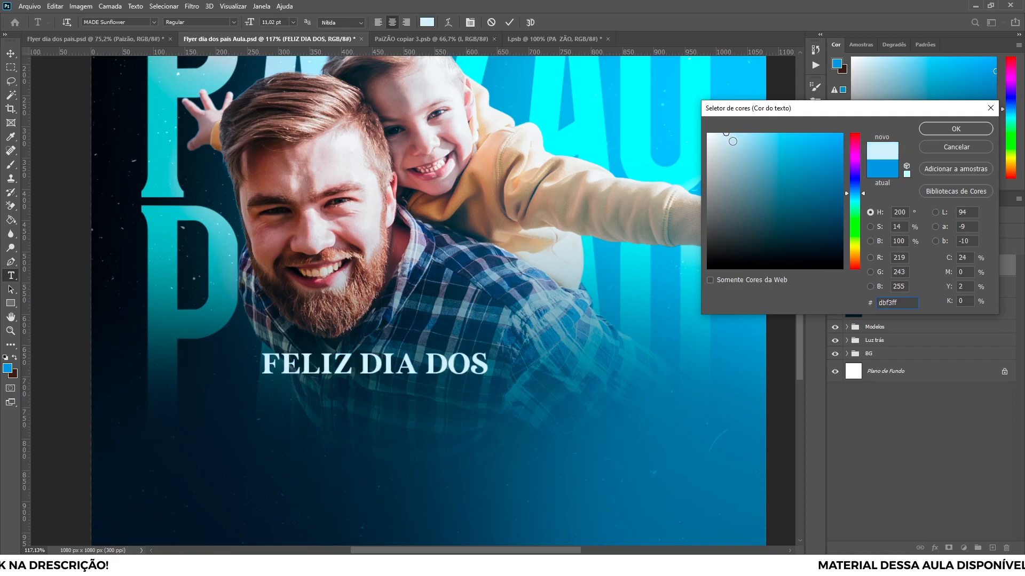
pyautogui.click(722, 133)
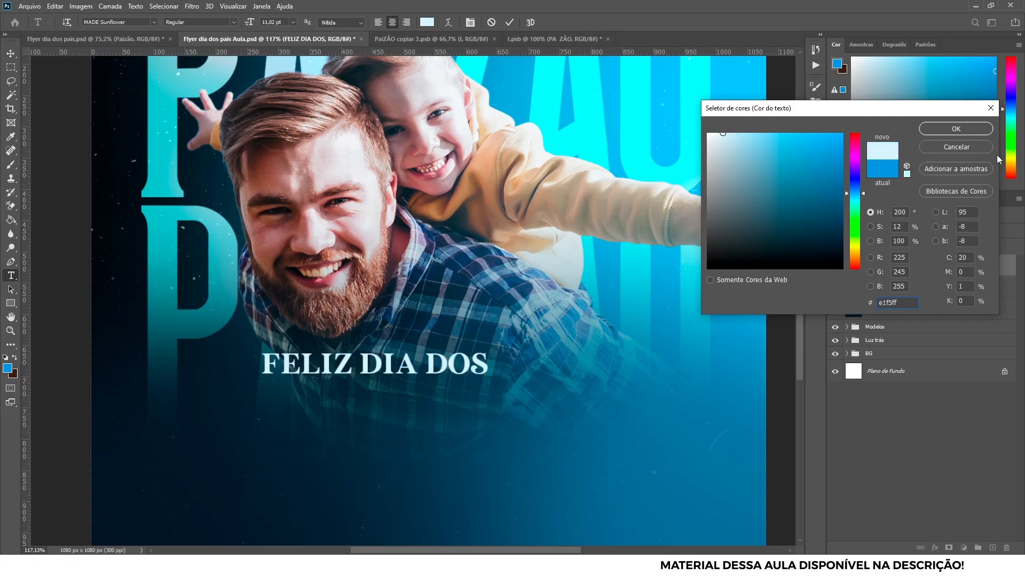
pyautogui.click(955, 129)
# - Move the FELIZ DIA DOS text slightly and scale it down to about 67% near the shirt's faded lower edge
pyautogui.click(14, 55)
pyautogui.moveTo(427, 366); pyautogui.dragTo(461, 356)
pyautogui.hotkey('ctrl', '0')
pyautogui.hotkey('ctrl', 't')
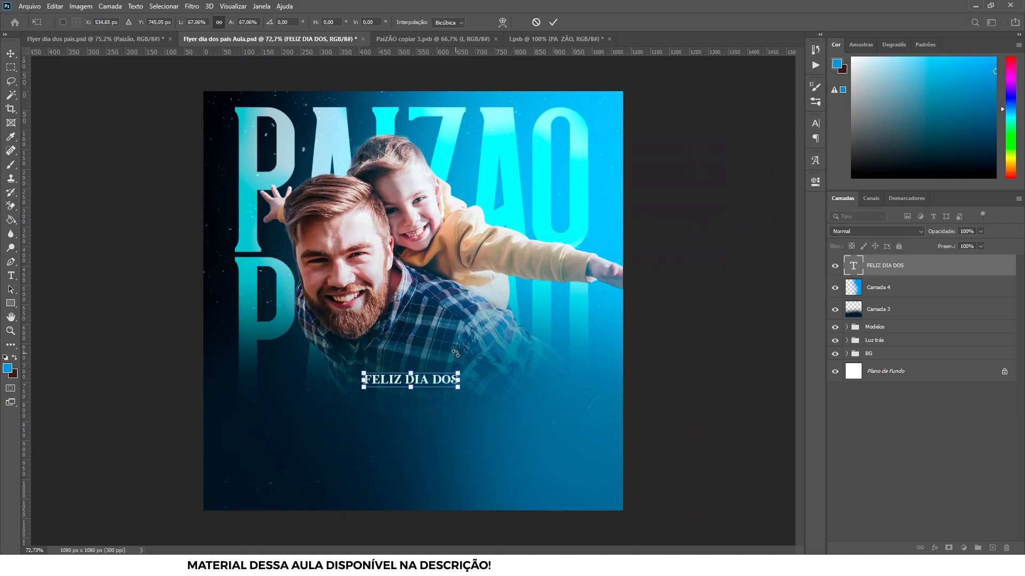
pyautogui.press('Return')
# - Duplicate the FELIZ DIA DOS text directly below the original and change the copy's wording to Pais
pyautogui.scroll(2, 420, 393)
pyautogui.moveTo(416, 390); pyautogui.dragTo(397, 426)
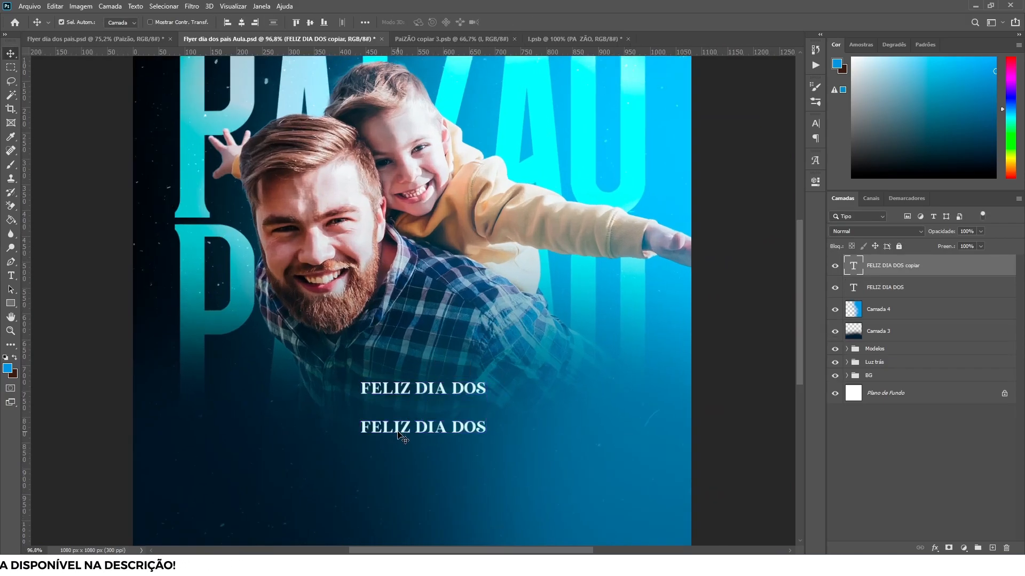
pyautogui.doubleClick(397, 425)
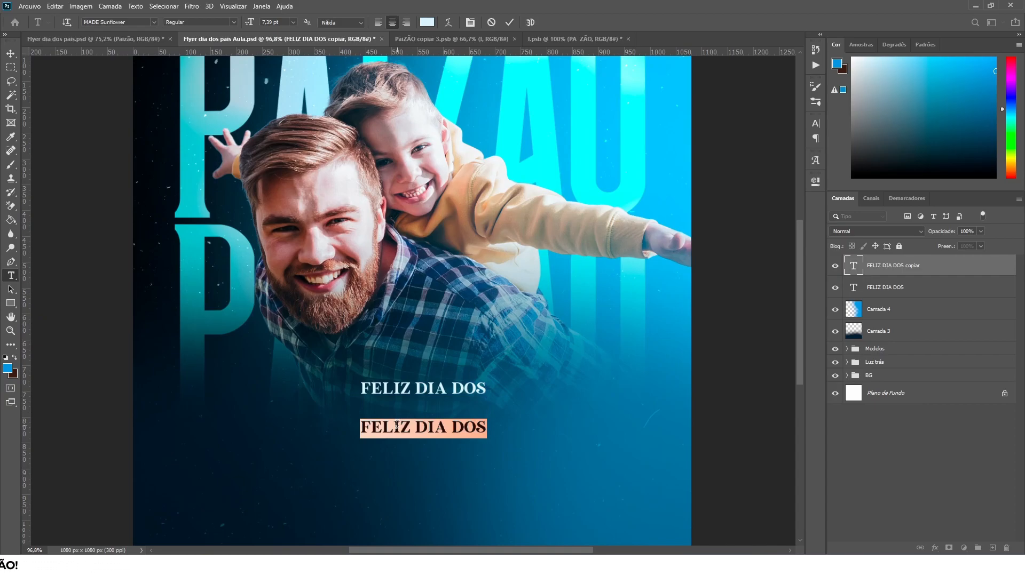
pyautogui.write('PAIS')
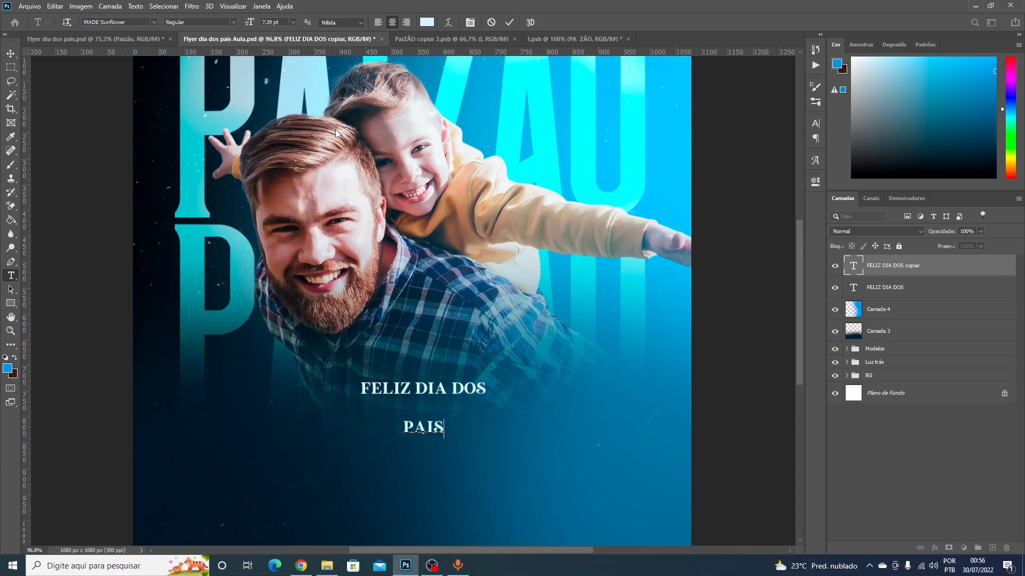
pyautogui.click(11, 53)
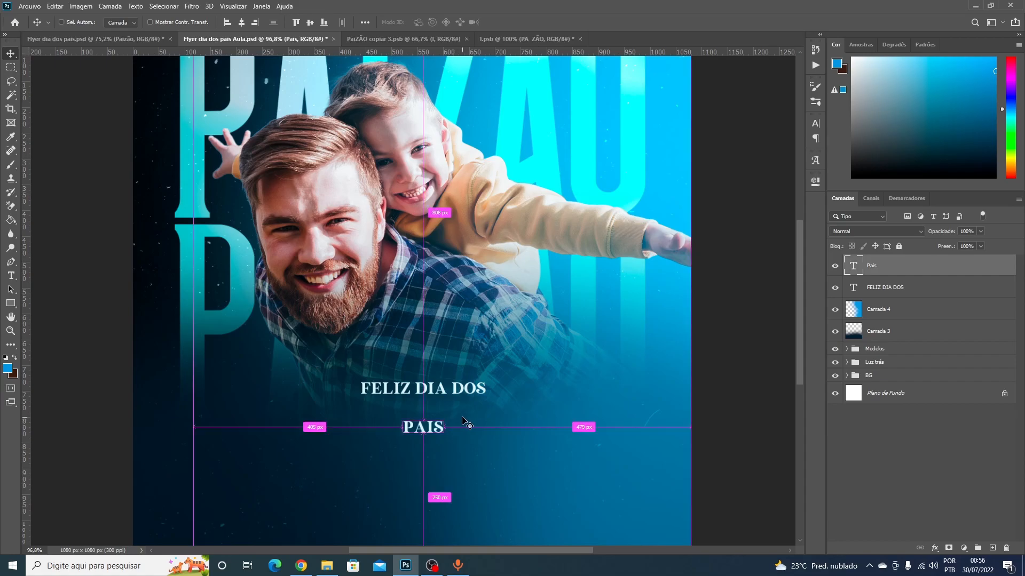
# - Enlarge the Pais text from its center to about 730%
pyautogui.hotkey('ctrl', 't')
pyautogui.moveTo(445, 420); pyautogui.dragTo(572, 353)
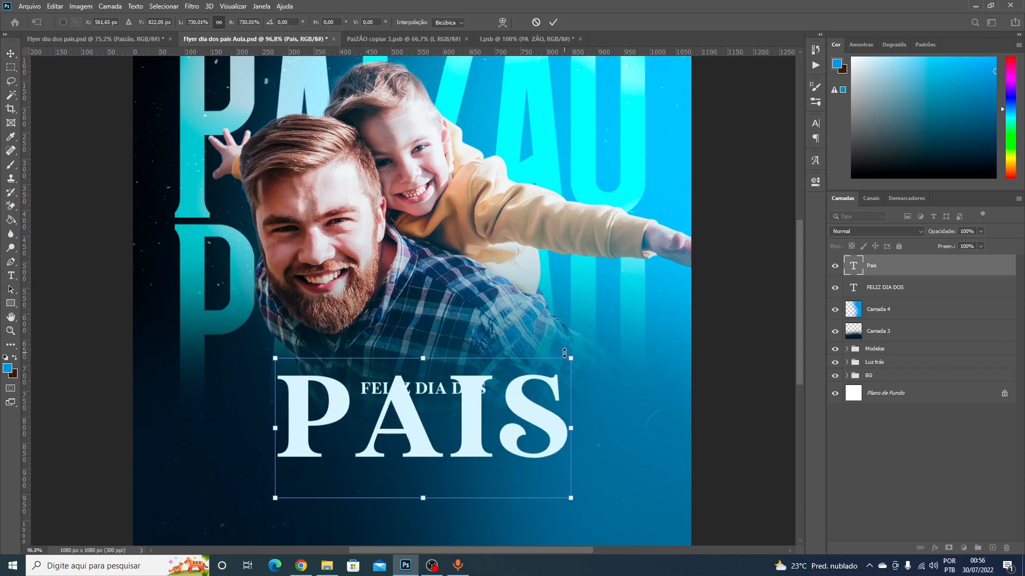
pyautogui.press('Return')
# - Change the font of the Pais text to England Signature
pyautogui.click(816, 182)
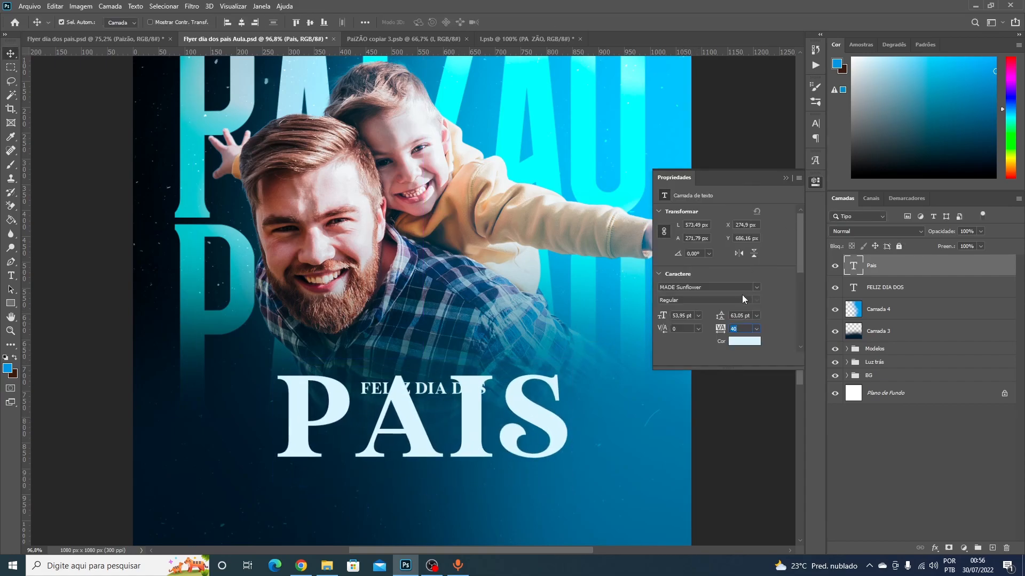
pyautogui.click(757, 289)
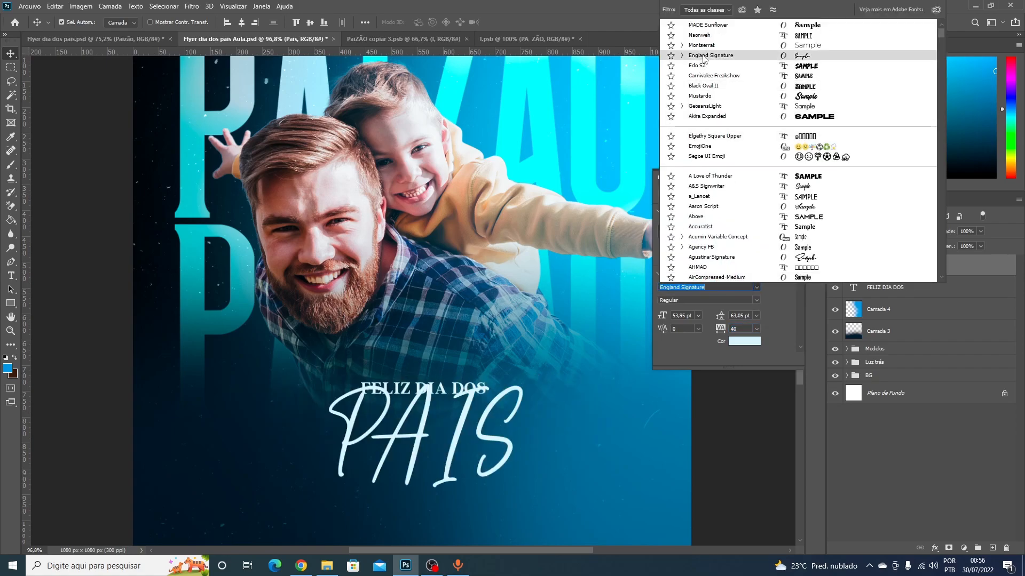
pyautogui.click(703, 56)
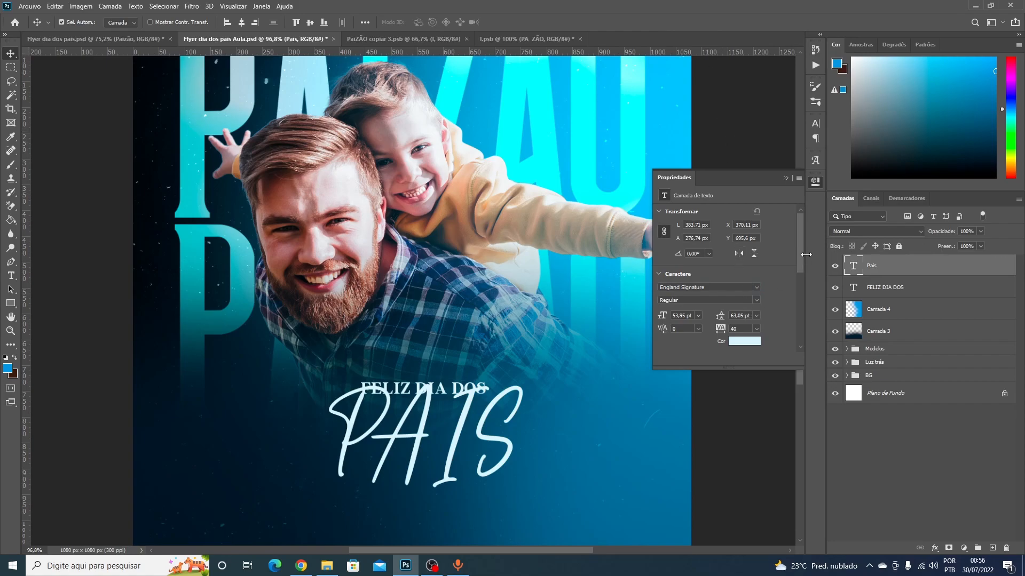
# - Turn off the all-caps option for the Pais text so it uses mixed case
pyautogui.scroll(-3, 800, 252)
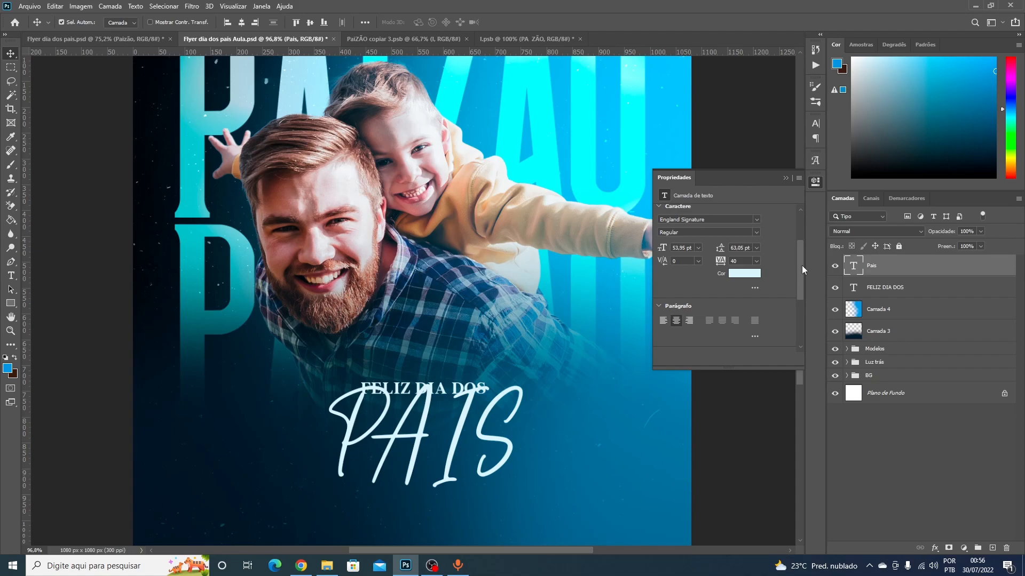
pyautogui.scroll(3, 804, 270)
pyautogui.scroll(-1, 781, 252)
pyautogui.scroll(-4, 804, 246)
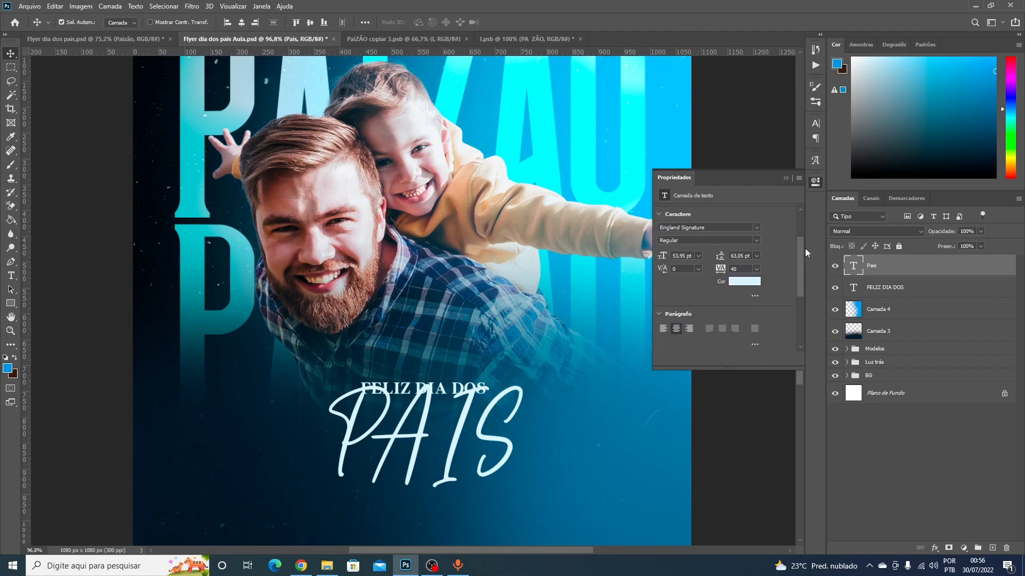
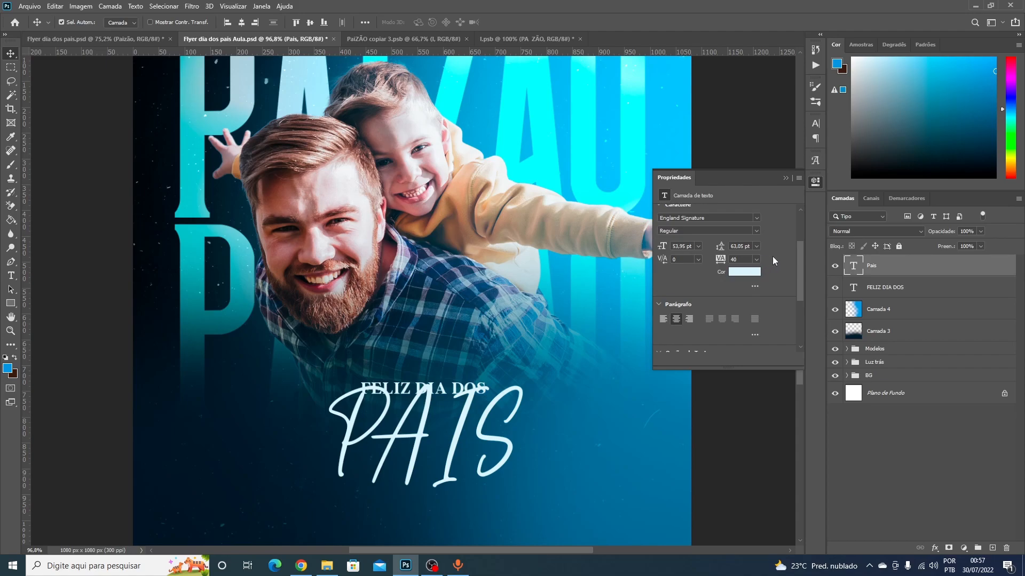
pyautogui.moveTo(795, 262); pyautogui.dragTo(798, 239)
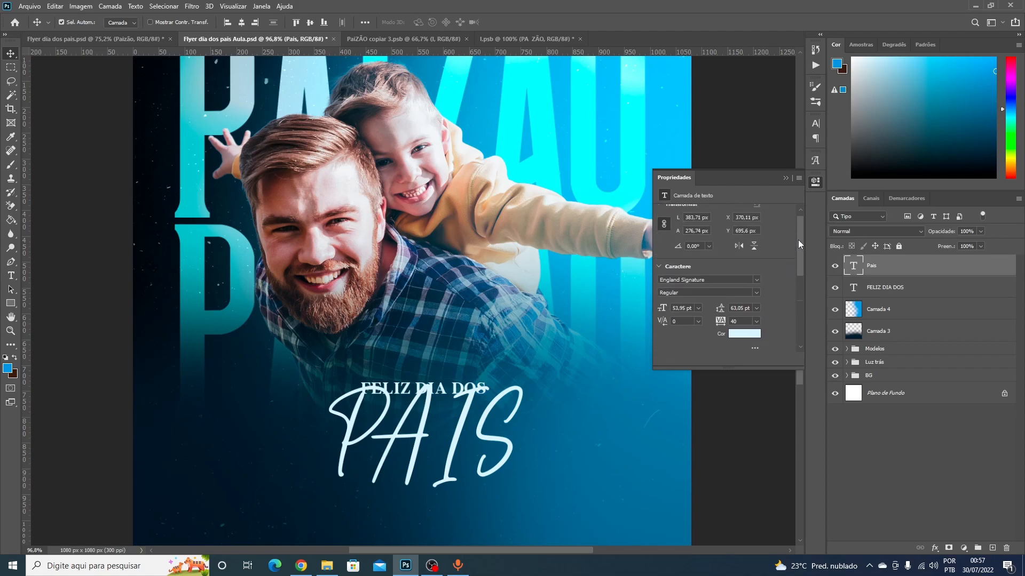
pyautogui.scroll(1, 767, 278)
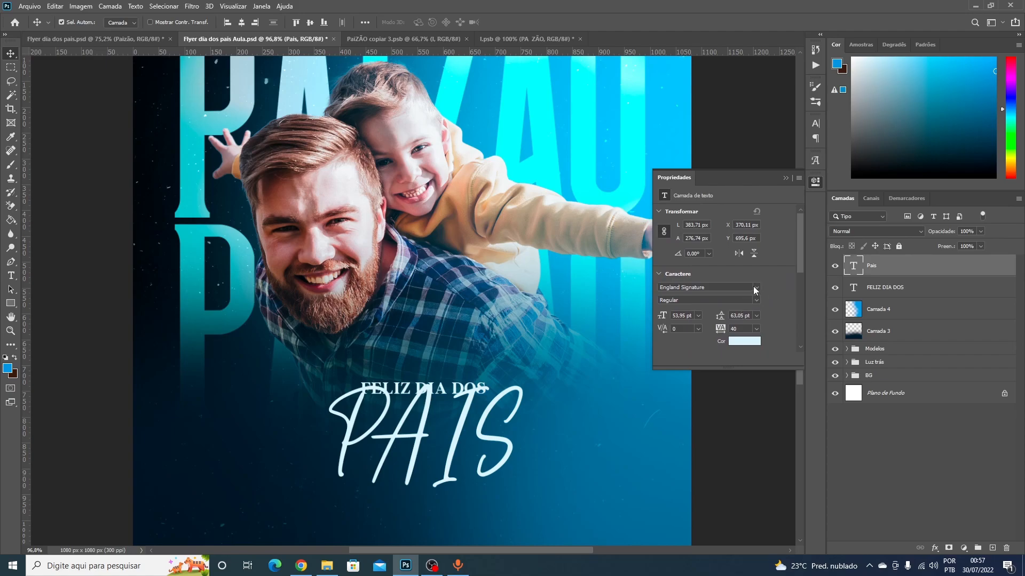
pyautogui.moveTo(799, 245); pyautogui.dragTo(799, 306)
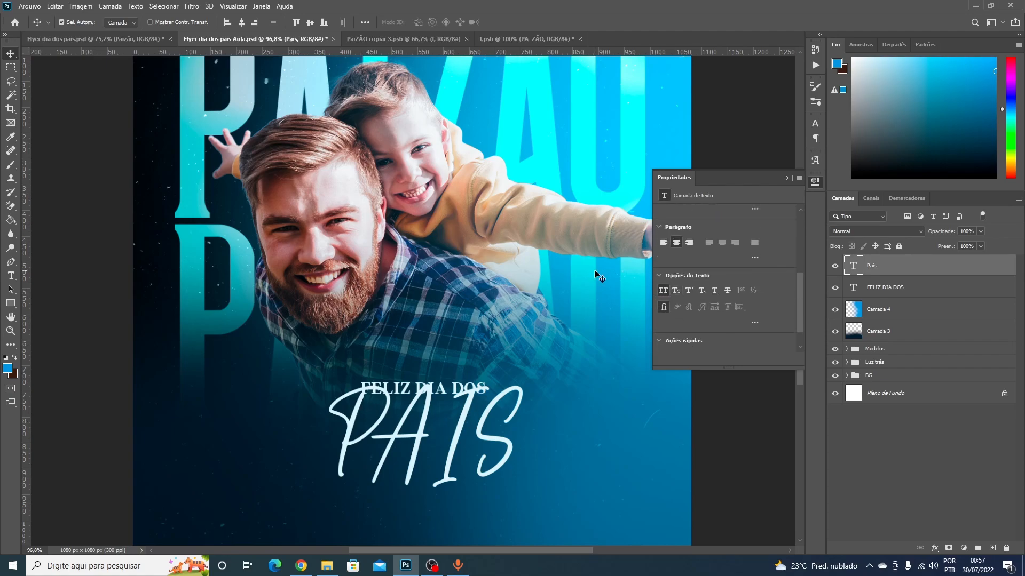
pyautogui.click(663, 291)
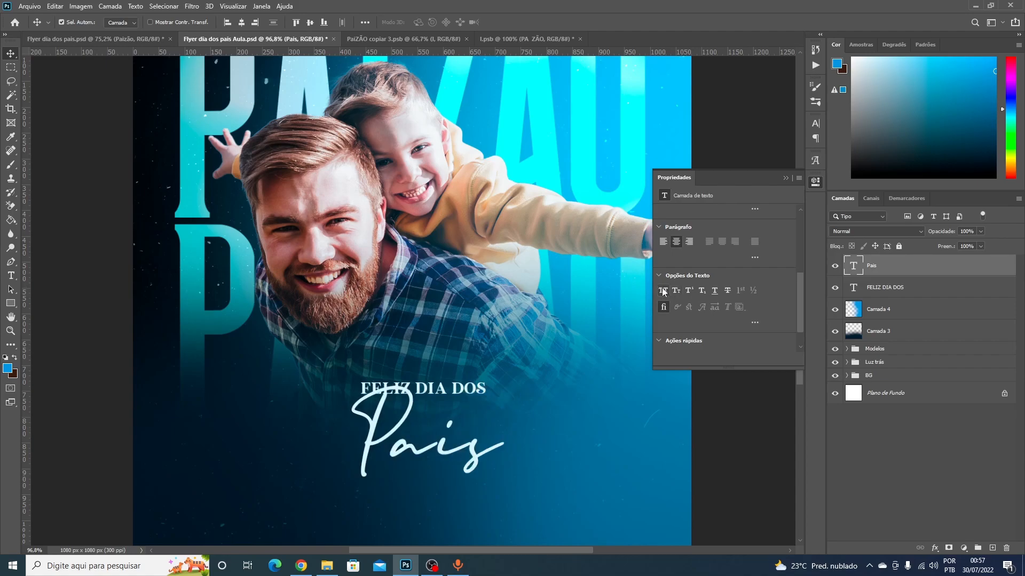
pyautogui.click(785, 179)
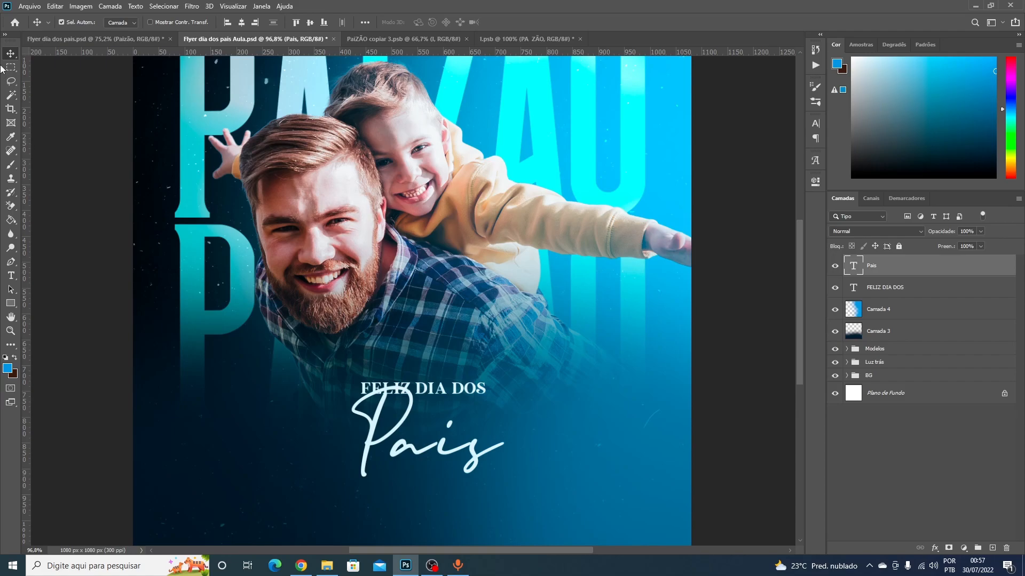
# - Enlarge the Pais text from its center to about 168% and shift it slightly right around the FELIZ DIA DOS line
pyautogui.hotkey('ctrl', 't')
pyautogui.moveTo(505, 361); pyautogui.dragTo(602, 274)
pyautogui.moveTo(473, 459); pyautogui.dragTo(435, 416)
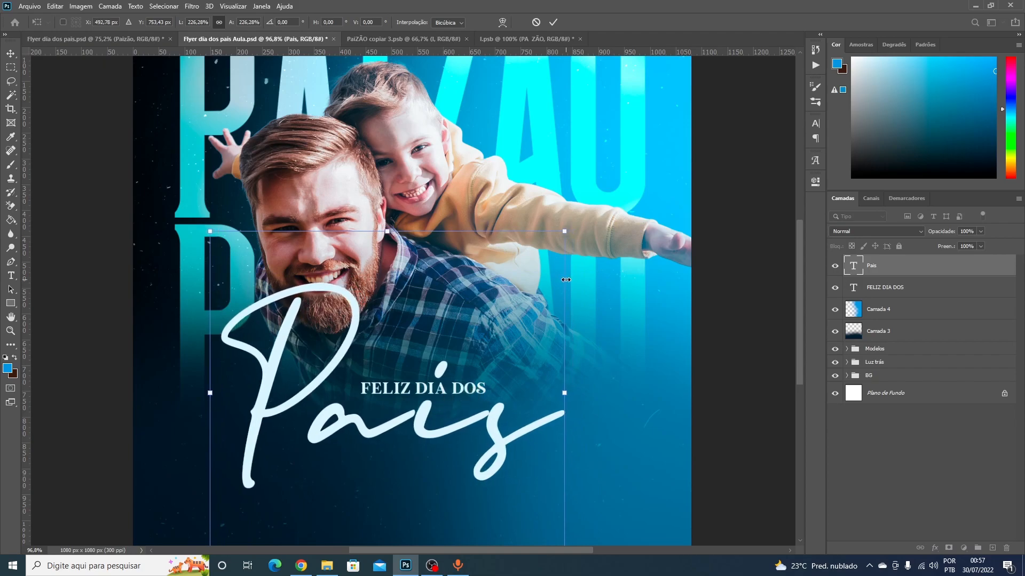
pyautogui.moveTo(566, 231); pyautogui.dragTo(503, 253)
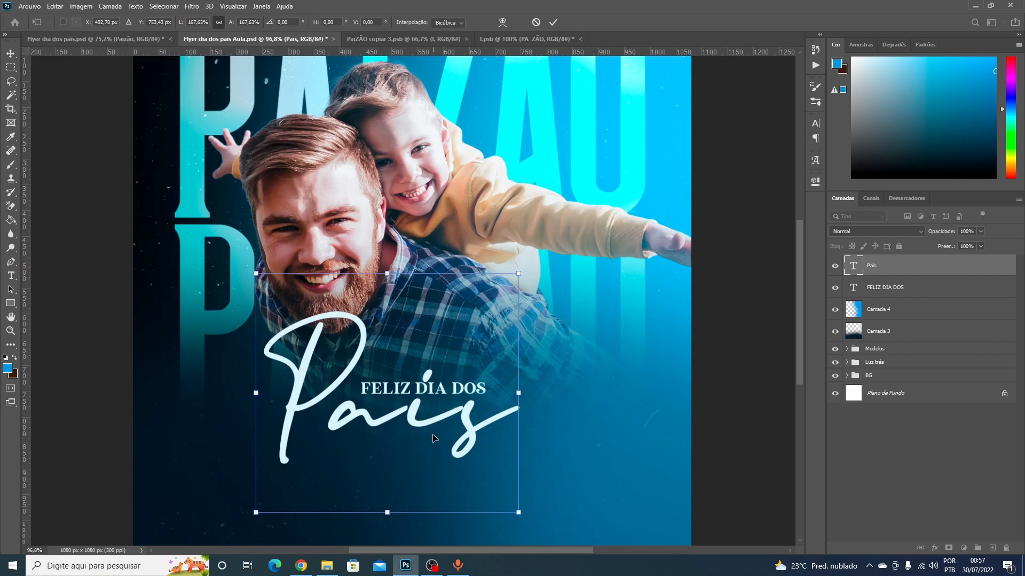
pyautogui.moveTo(434, 438); pyautogui.dragTo(449, 437)
pyautogui.press('Return')
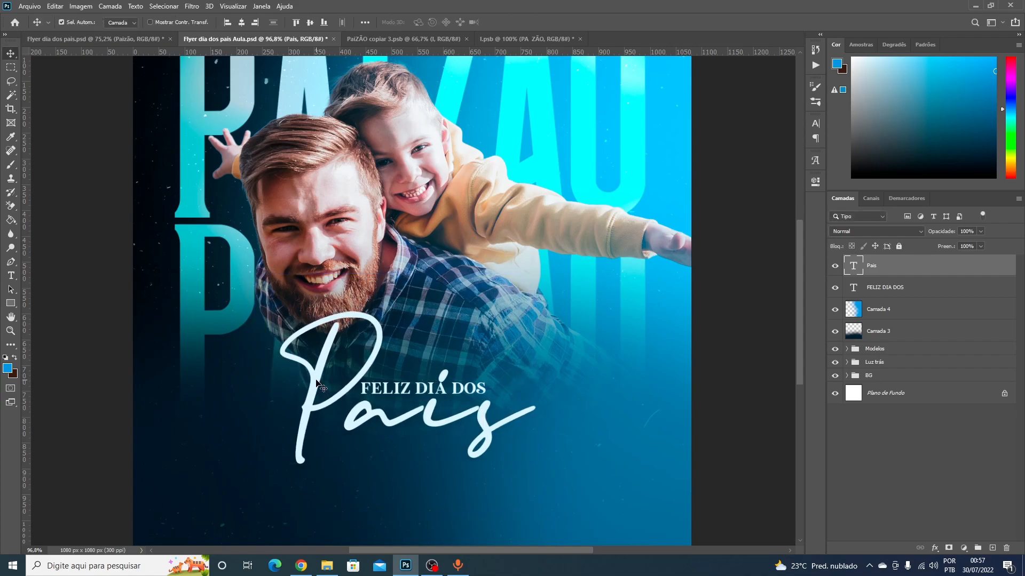
# - Set the tracking of the Pais text to 0
pyautogui.press('t')
pyautogui.press('Return')
pyautogui.click(815, 183)
pyautogui.scroll(3, 779, 313)
pyautogui.click(754, 290)
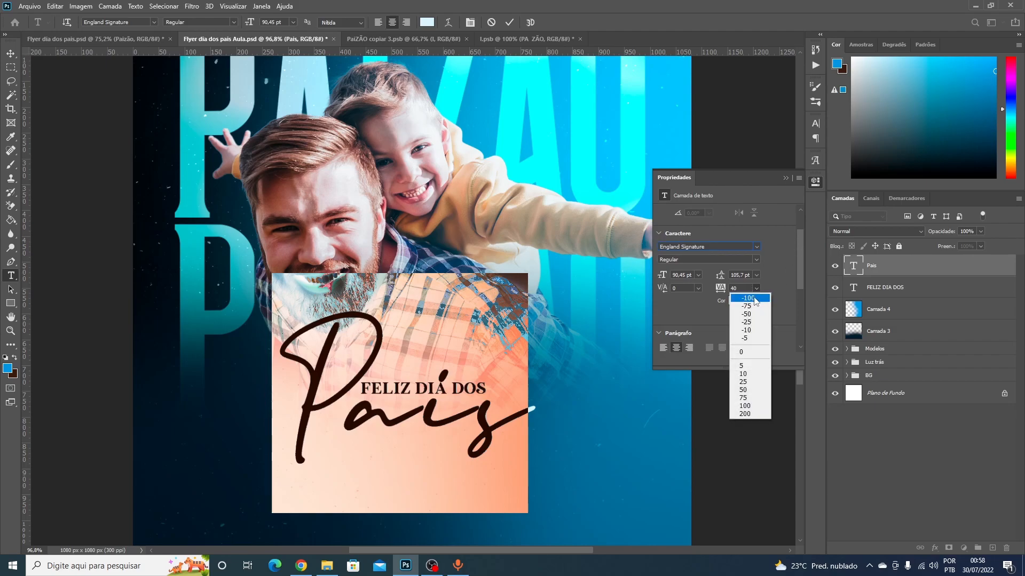
pyautogui.click(750, 353)
pyautogui.click(785, 178)
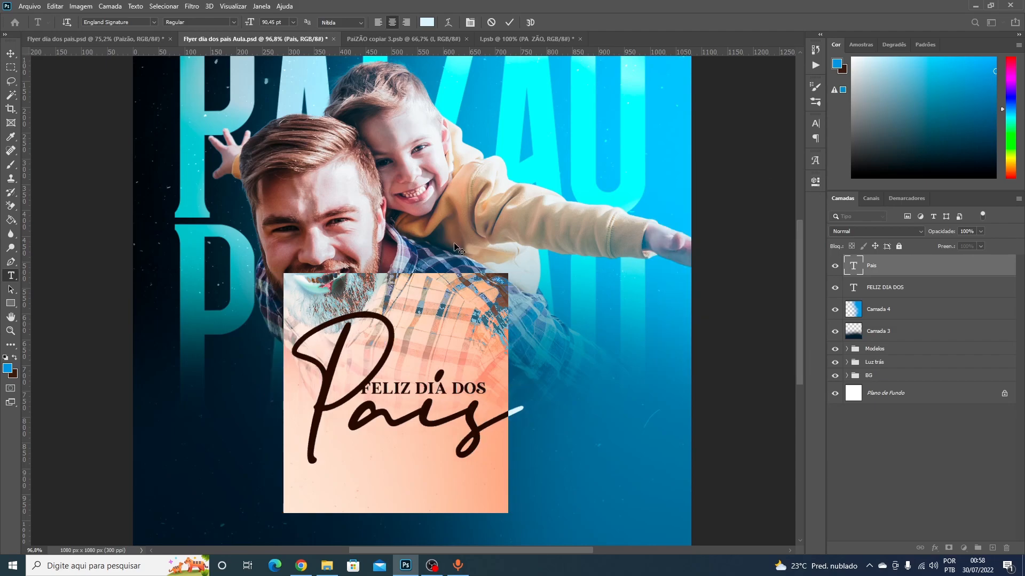
# - Shift the Pais text slightly left and enlarge it to about 110%
pyautogui.click(10, 53)
pyautogui.moveTo(365, 410); pyautogui.dragTo(351, 409)
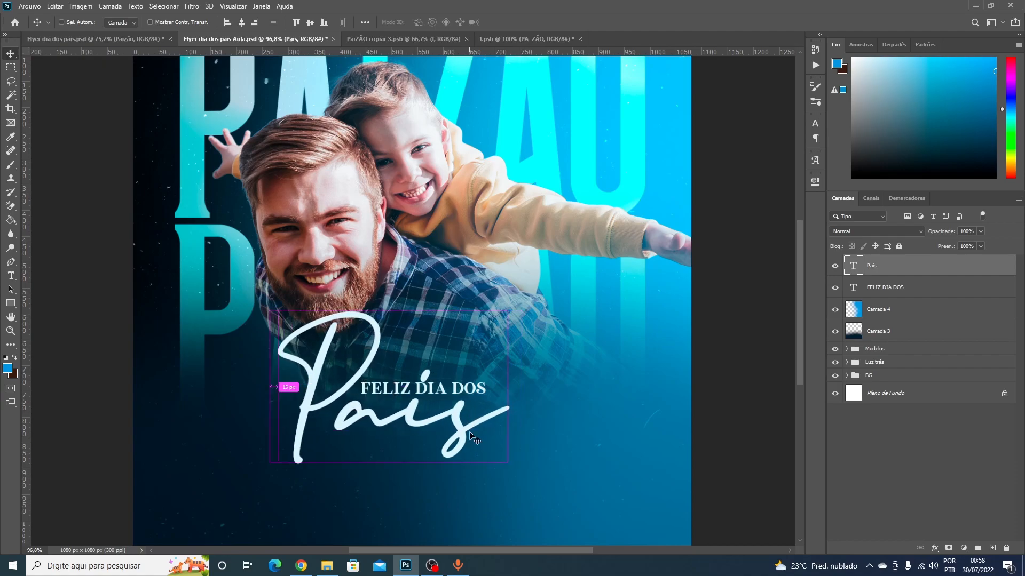
pyautogui.hotkey('ctrl', 't')
pyautogui.moveTo(509, 392); pyautogui.dragTo(533, 390)
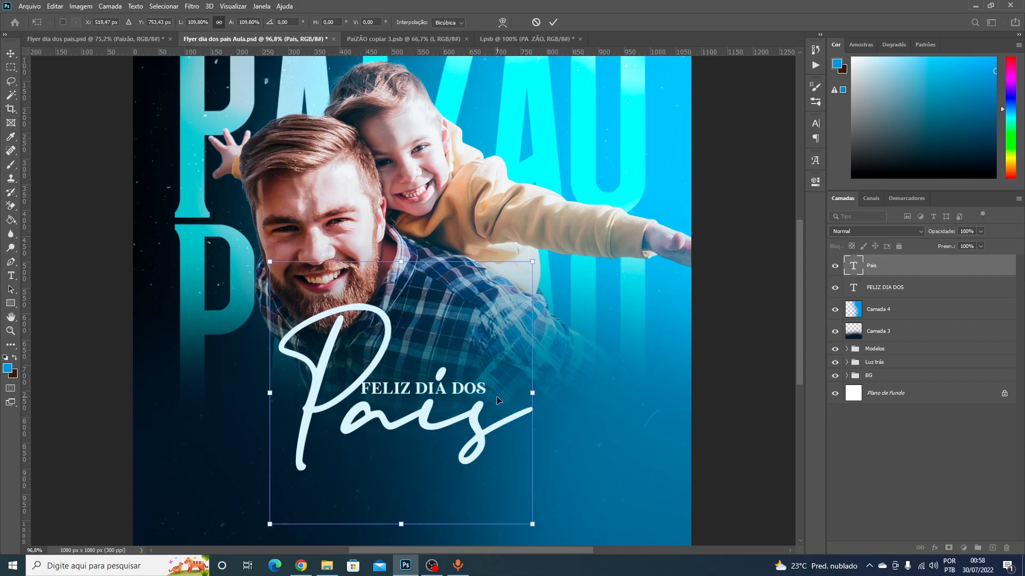
pyautogui.press('Return')
pyautogui.moveTo(482, 418); pyautogui.dragTo(480, 416)
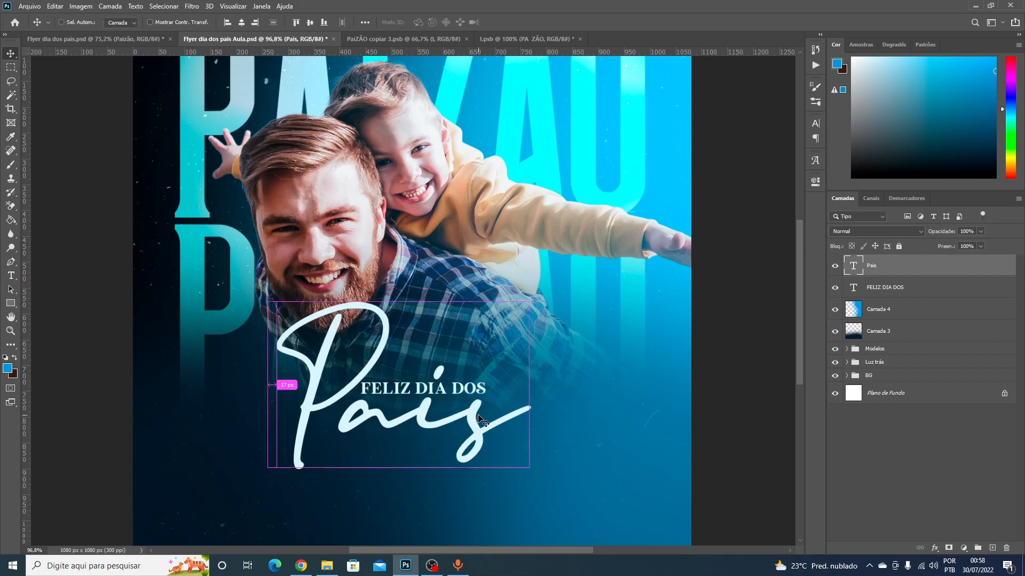
# - Scale the Pais text to about 103% and nudge it slightly left around FELIZ DIA DOS
pyautogui.hotkey('ctrl', 't')
pyautogui.moveTo(530, 389); pyautogui.dragTo(534, 389)
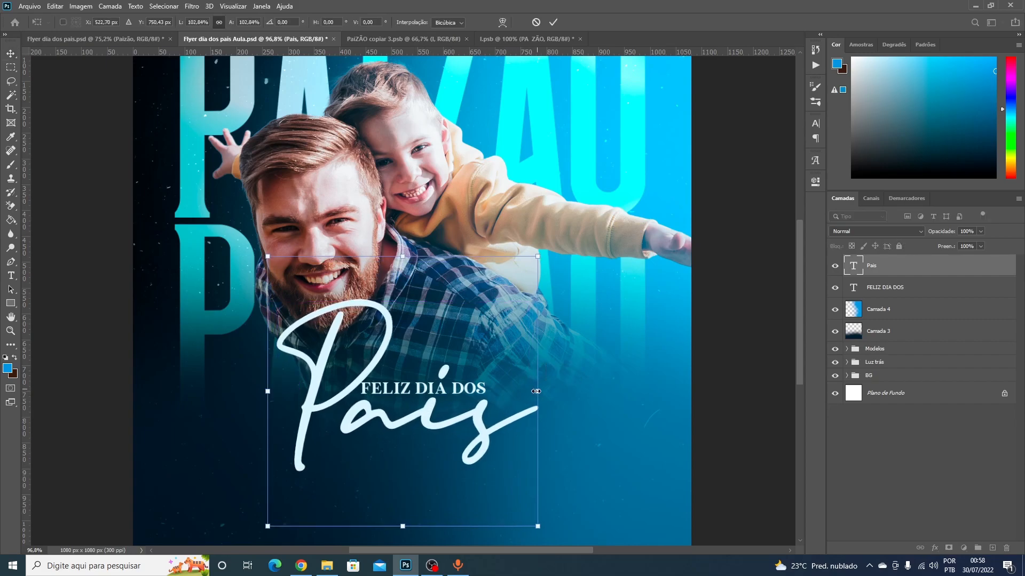
pyautogui.press('Return')
pyautogui.moveTo(459, 420); pyautogui.dragTo(452, 420)
pyautogui.scroll(-4, 480, 400)
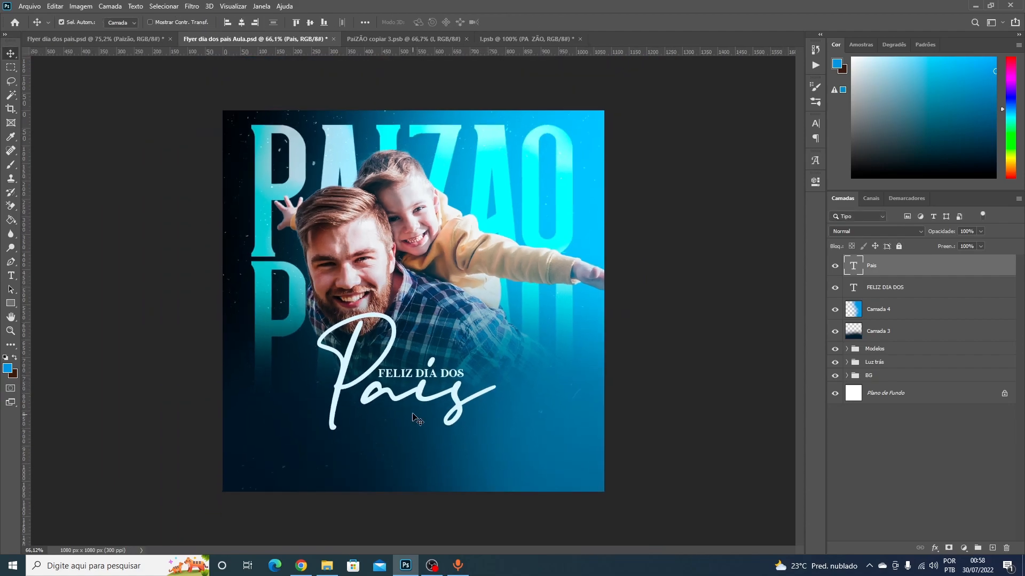
# - Change the color of the Pais text to bright blue #43c0fe
pyautogui.doubleClick(344, 353)
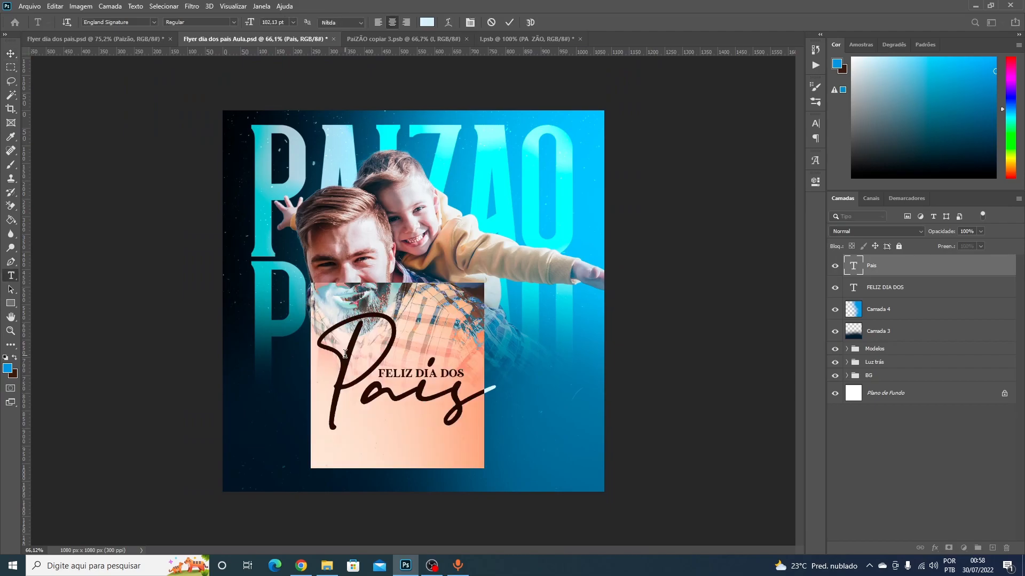
pyautogui.click(427, 22)
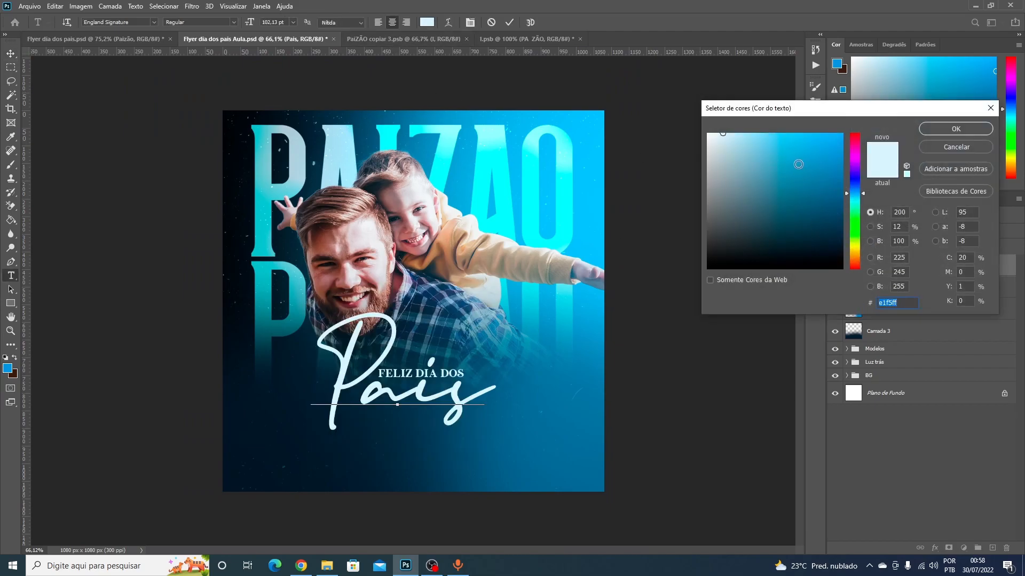
pyautogui.write('3c93bf')
pyautogui.moveTo(800, 167)
pyautogui.mouseDown()
pyautogui.moveTo(843, 139)
pyautogui.moveTo(806, 134)
pyautogui.mouseUp()
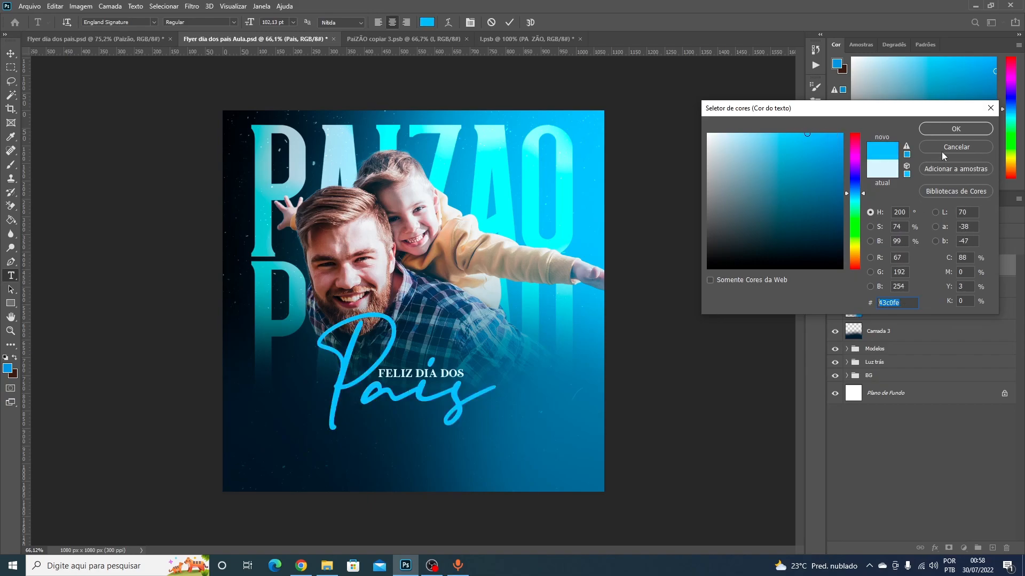
pyautogui.click(949, 130)
pyautogui.click(10, 54)
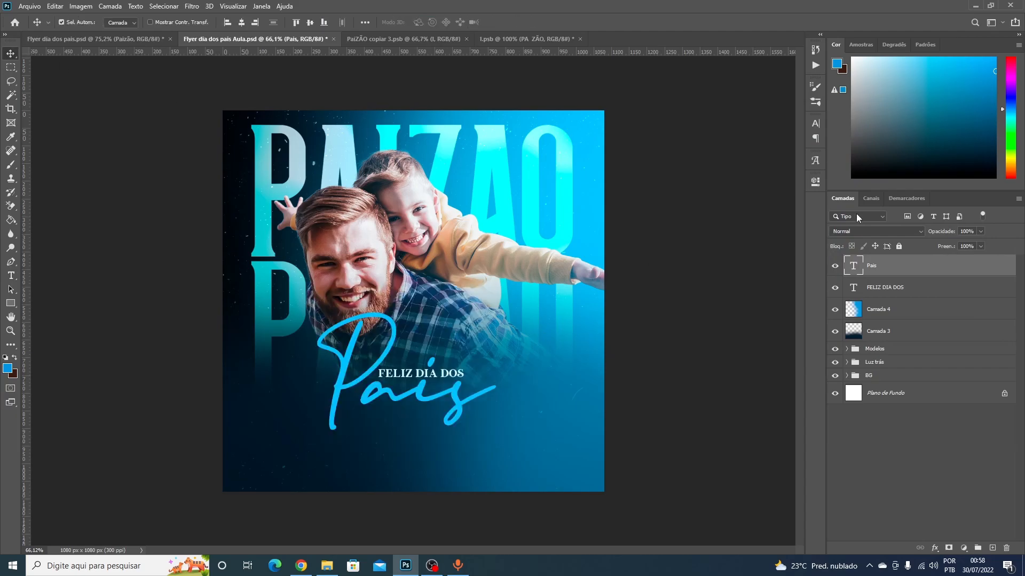
# - Set the blend mode of the Pais text layer to Subexposição Linear (Adicionar)
pyautogui.click(890, 231)
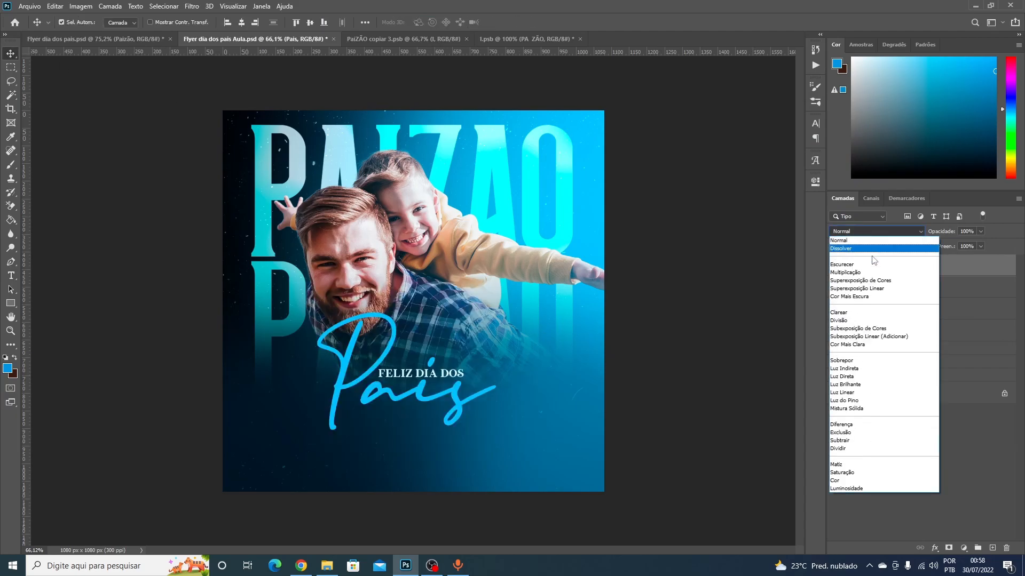
pyautogui.click(869, 336)
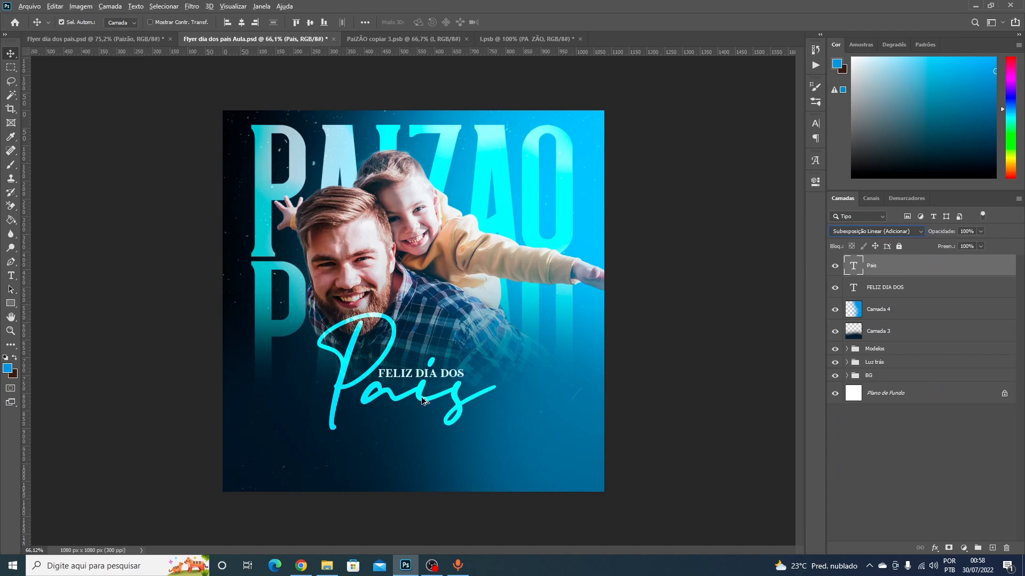
pyautogui.scroll(2, 404, 400)
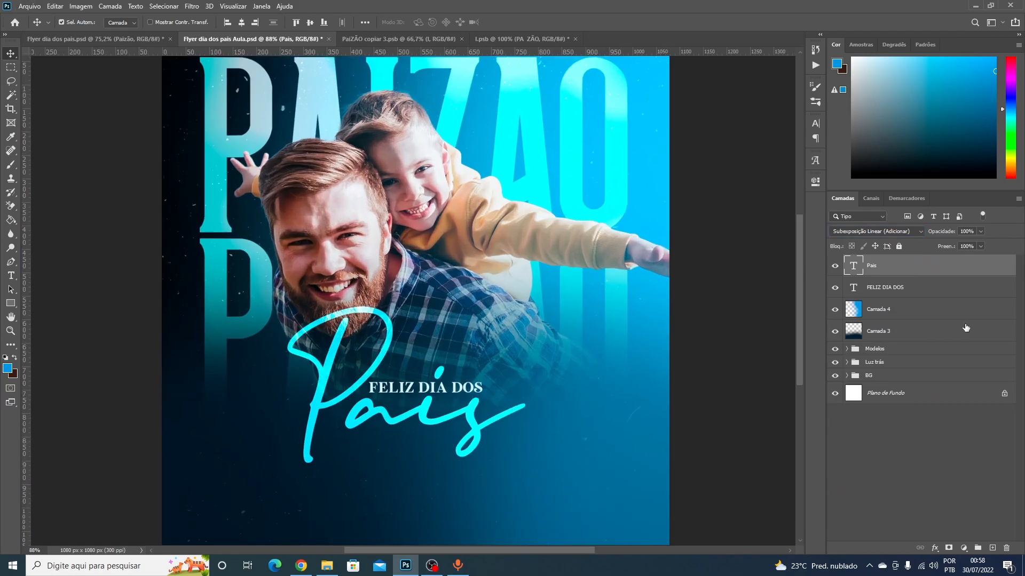
# - Group the Pais and FELIZ DIA DOS text layers and name the group Feliz dia dos pais
pyautogui.keyDown('shift'); pyautogui.click(889, 295); pyautogui.keyUp('shift')
pyautogui.hotkey('ctrl', 'g')
pyautogui.doubleClick(880, 261)
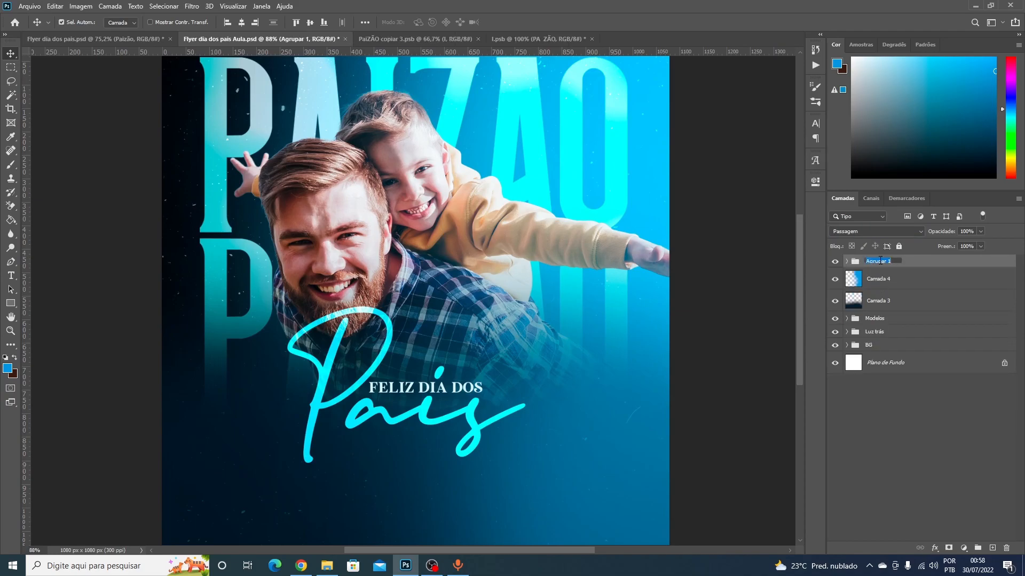
pyautogui.write('Feliz dia dos pais')
pyautogui.press('Return')
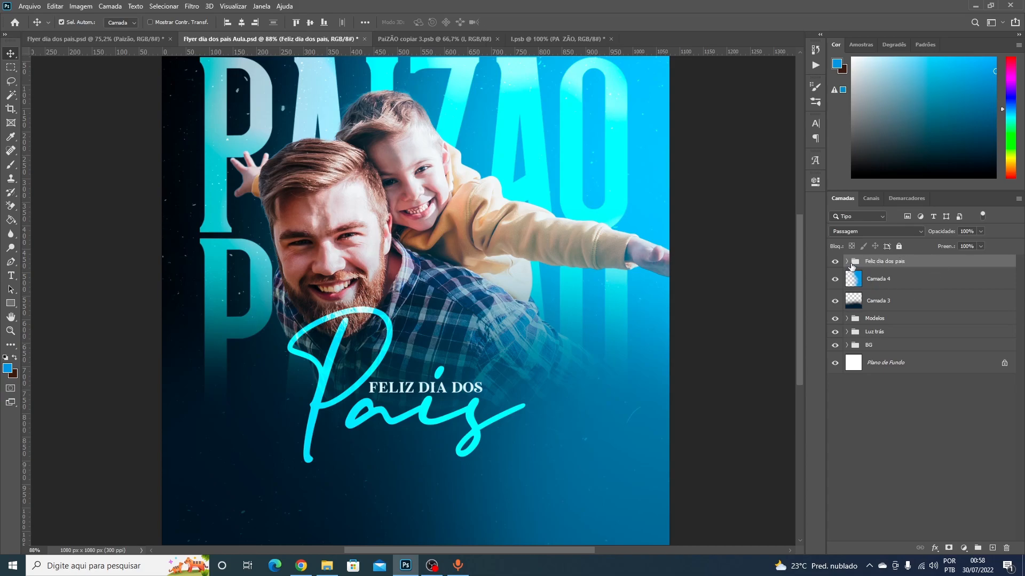
# - Put the Camada 4 light layer into its own group named Luz lateral and collapse the group
pyautogui.click(875, 291)
pyautogui.hotkey('ctrl', 'g')
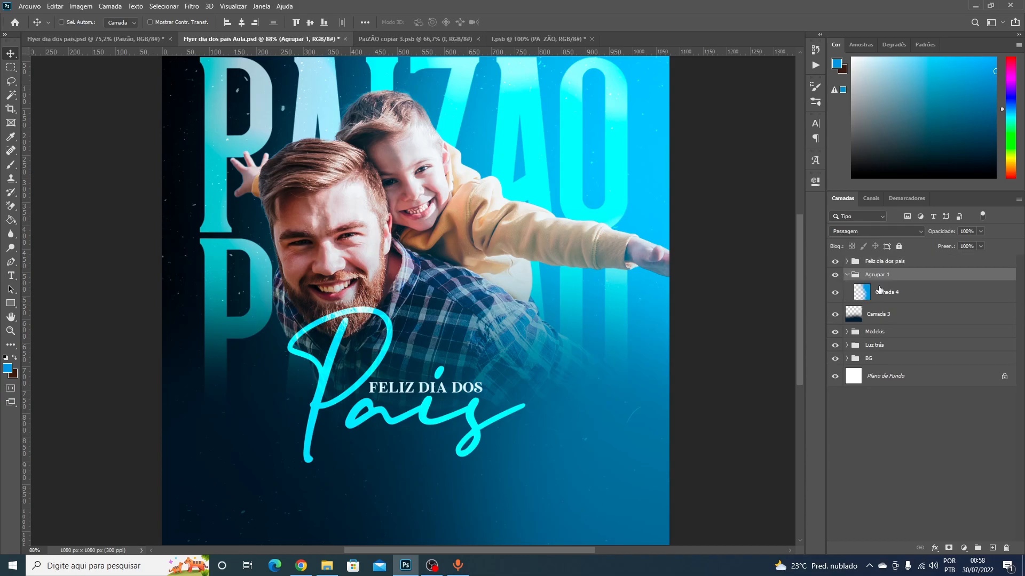
pyautogui.doubleClick(877, 275)
pyautogui.write('L')
pyautogui.press('Return')
pyautogui.doubleClick(875, 275)
pyautogui.write('Luz lateral')
pyautogui.press('Return')
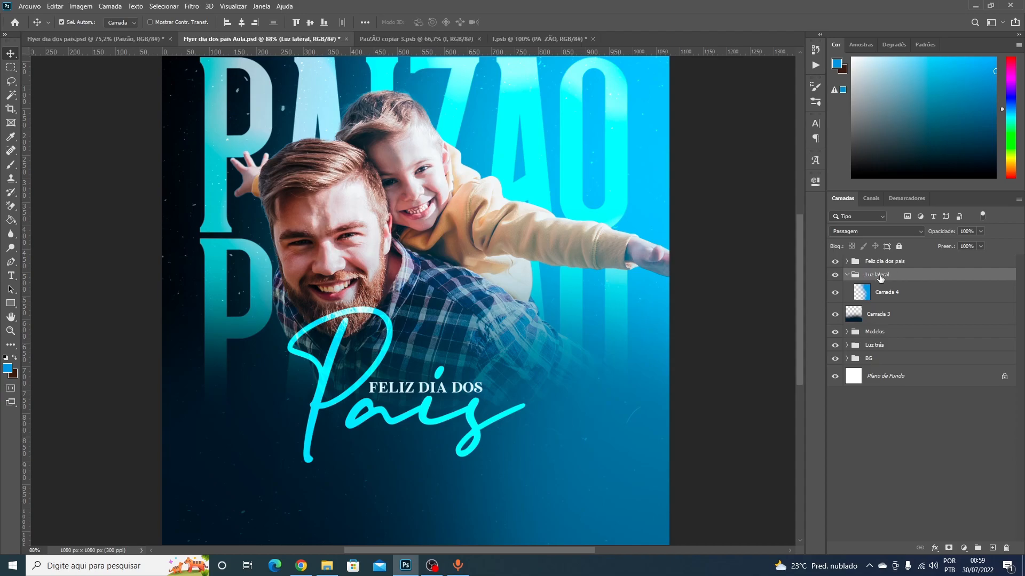
pyautogui.click(847, 275)
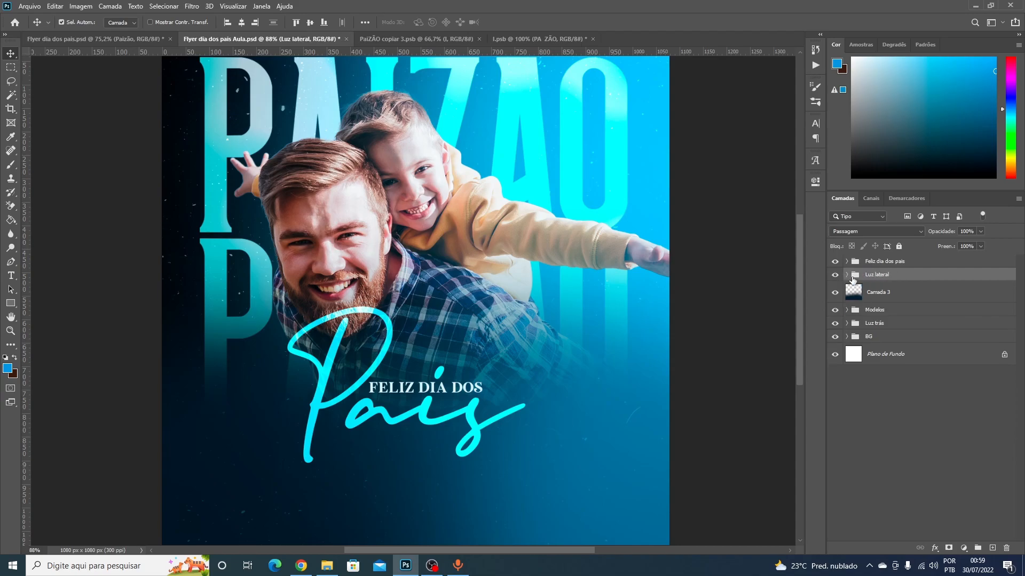
# - Put the Camada 3 shadow layer into its own group named Vinheta and collapse the group
pyautogui.click(888, 300)
pyautogui.hotkey('ctrl', 'g')
pyautogui.doubleClick(882, 288)
pyautogui.write('Vinheta')
pyautogui.press('Return')
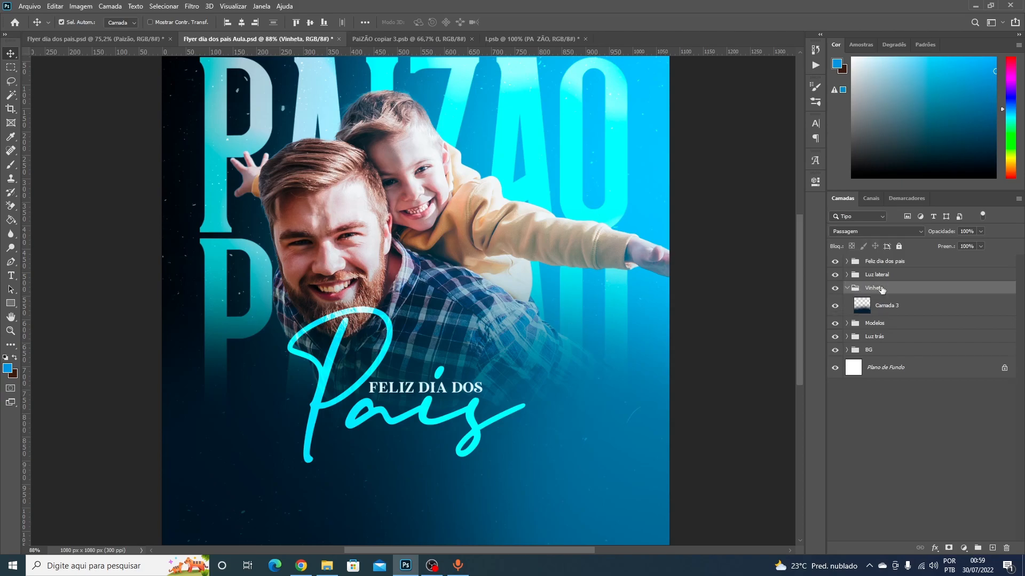
pyautogui.click(846, 288)
pyautogui.scroll(-5, 496, 380)
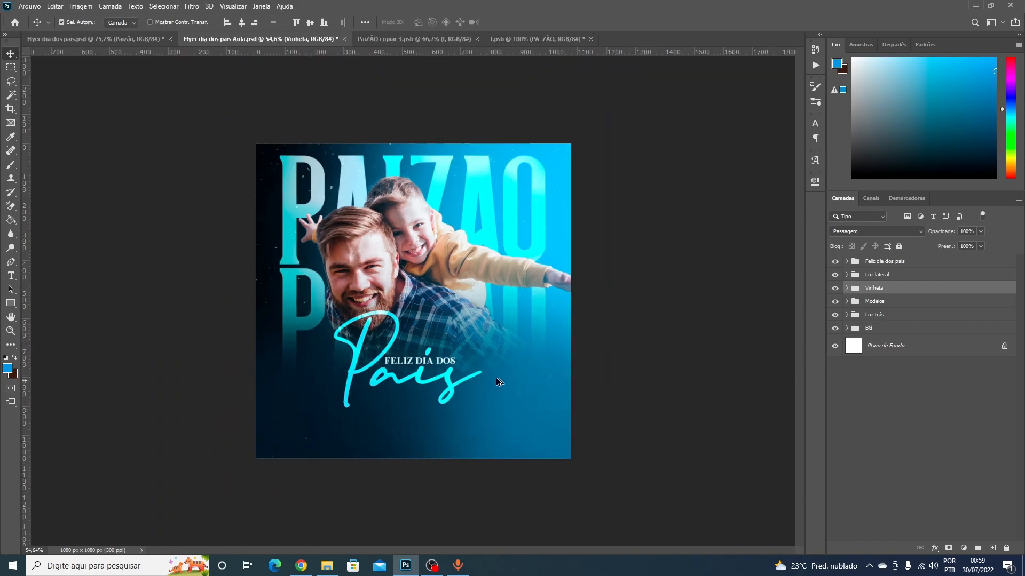
# - Center the Feliz dia dos pais group horizontally on the canvas
pyautogui.scroll(4, 403, 367)
pyautogui.click(878, 263)
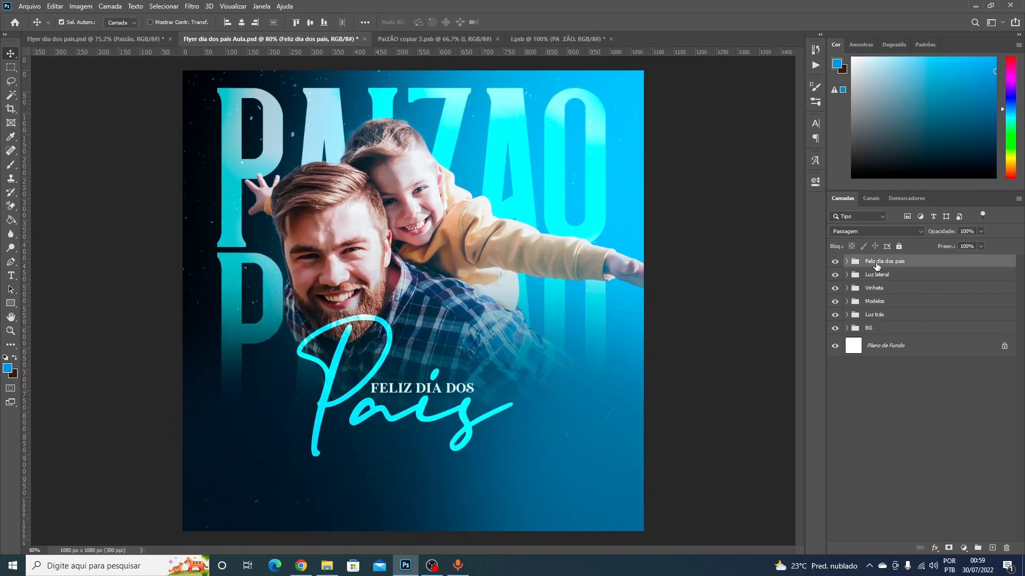
pyautogui.click(242, 21)
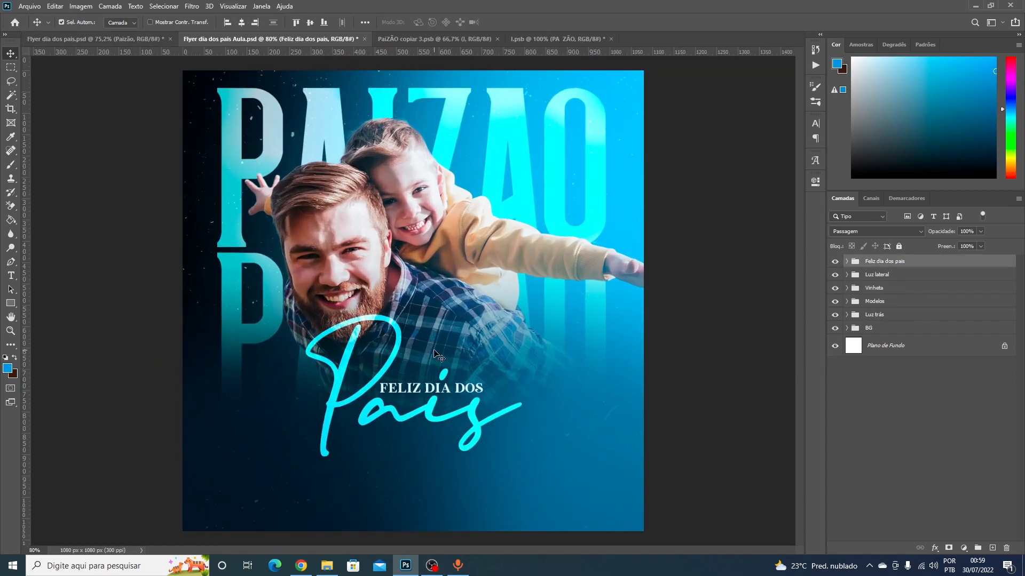
pyautogui.scroll(-2, 341, 363)
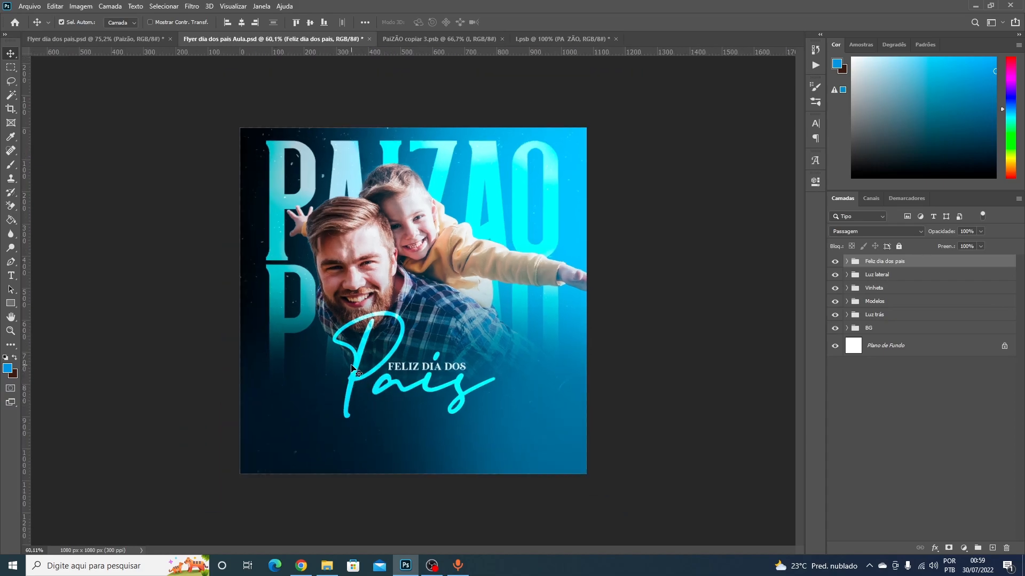
pyautogui.scroll(1, 389, 369)
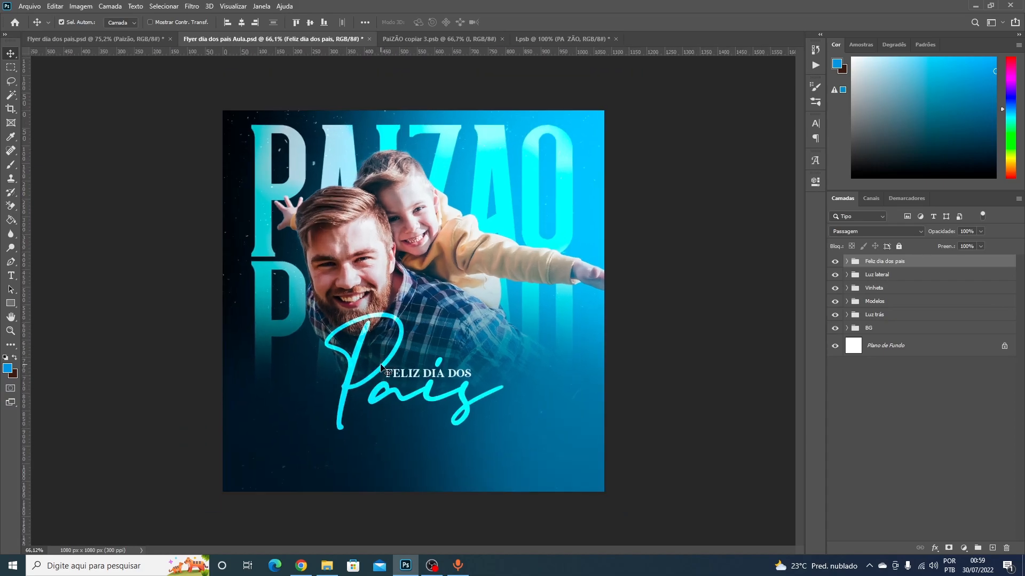
# - Nudge the Modelos group slightly right and up, and move the Feliz dia dos pais group slightly down
pyautogui.click(882, 303)
pyautogui.moveTo(435, 262); pyautogui.dragTo(443, 261)
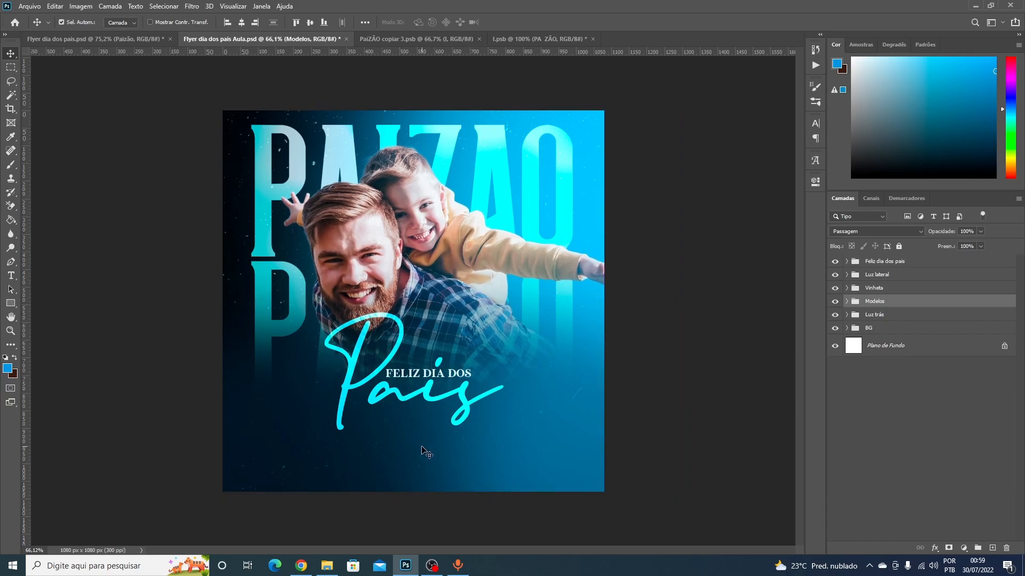
pyautogui.click(881, 263)
pyautogui.moveTo(494, 380); pyautogui.dragTo(494, 390)
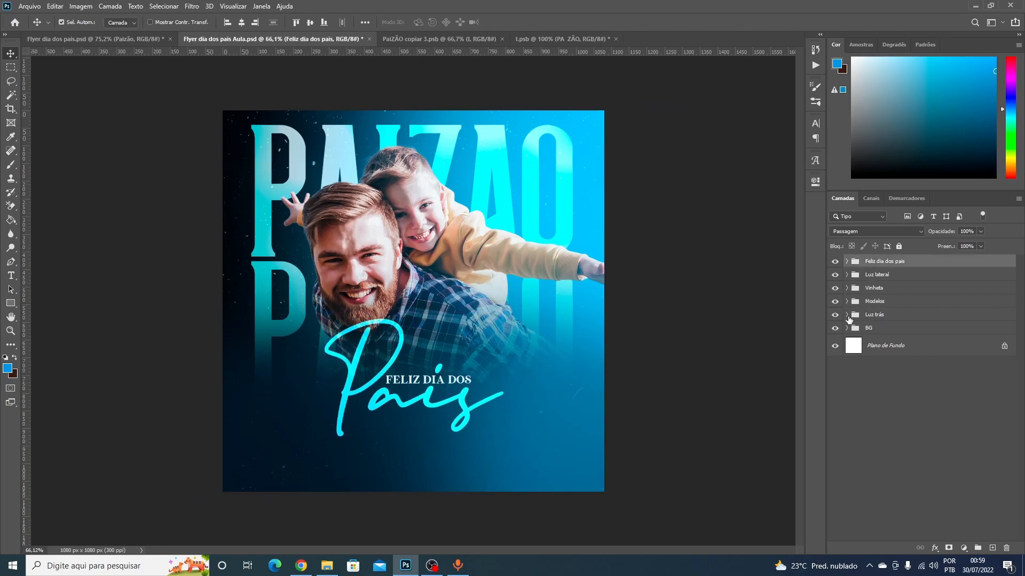
# - Copy the Logo group from Flyer dia dos pais.psd into Flyer dia dos pais Aula.psd below the title and center it horizontally
pyautogui.click(159, 39)
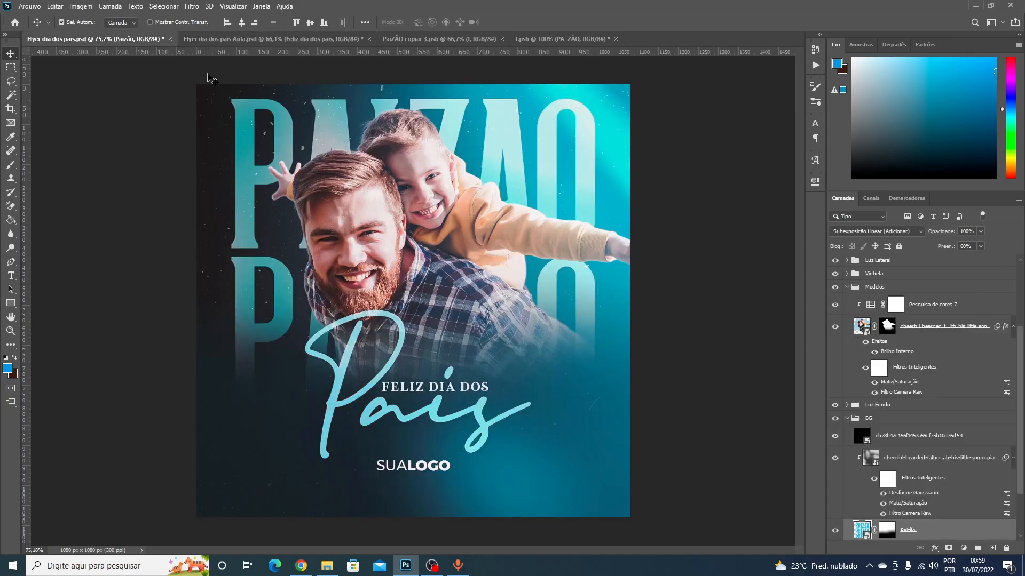
pyautogui.click(847, 419)
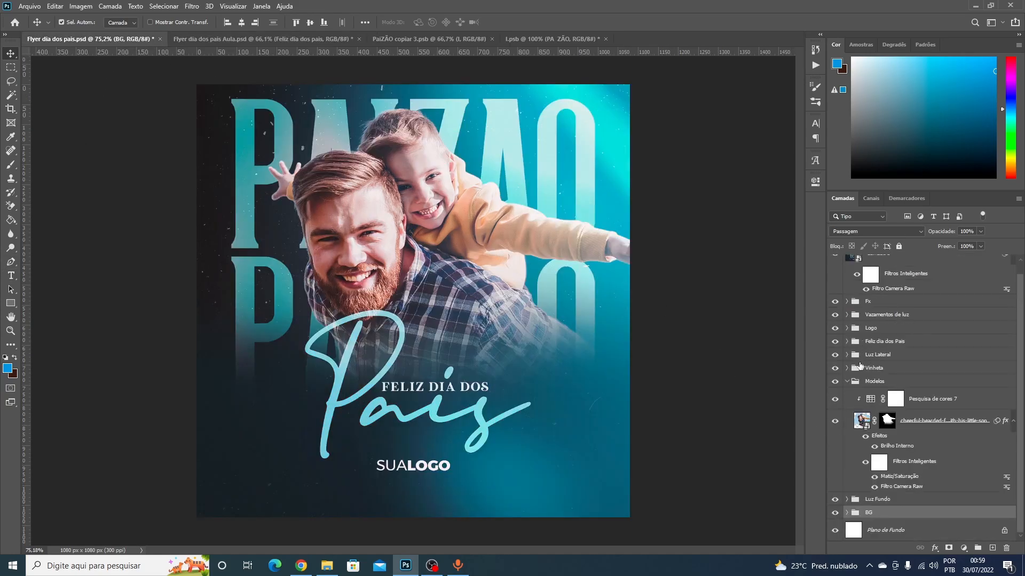
pyautogui.click(848, 381)
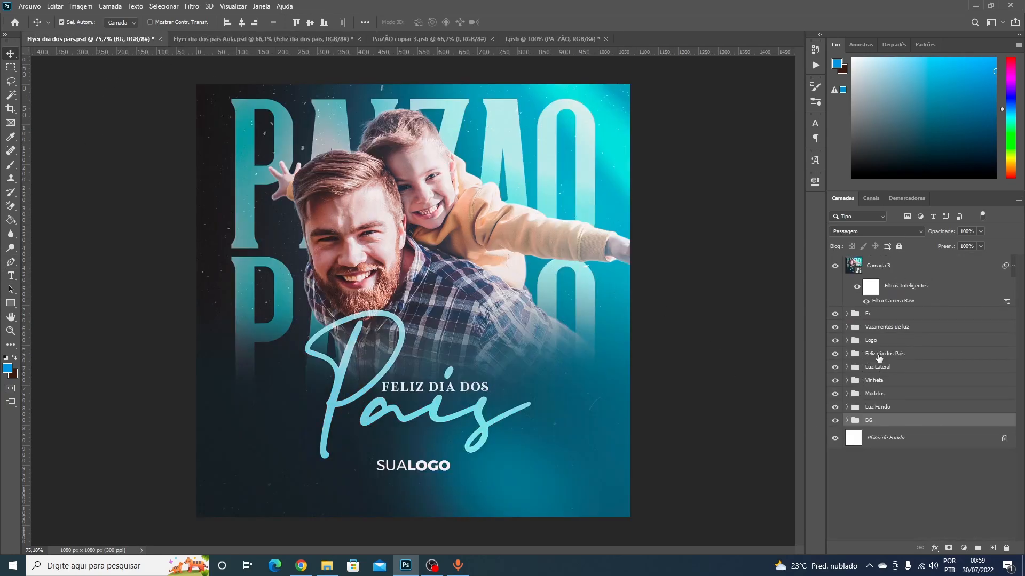
pyautogui.click(879, 357)
pyautogui.moveTo(870, 342); pyautogui.dragTo(408, 447)
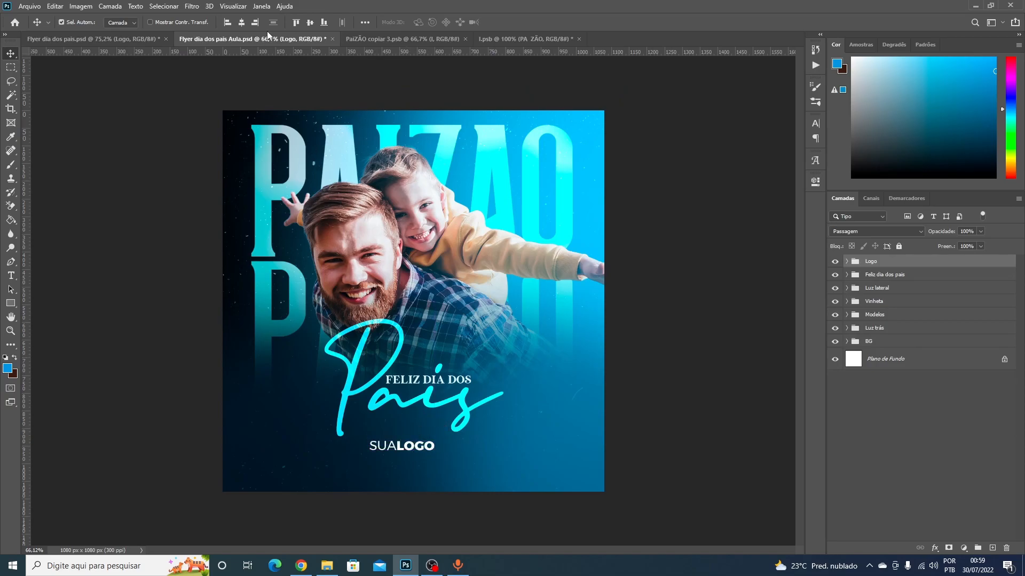
pyautogui.click(242, 23)
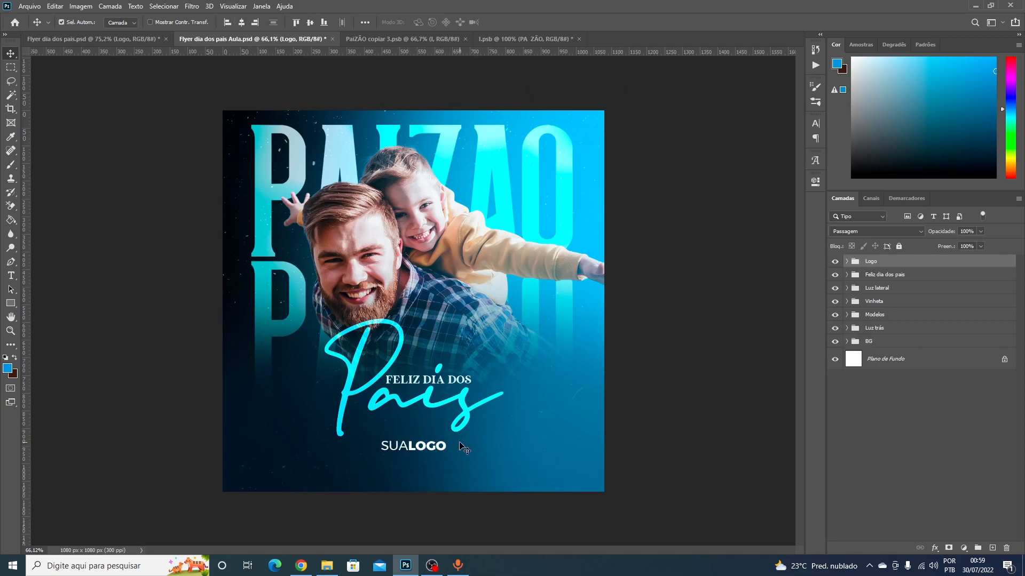
# - Move the Feliz dia dos pais group slightly right, nudge the SUALOGO text slightly up and left, and collapse the Logo group
pyautogui.click(874, 274)
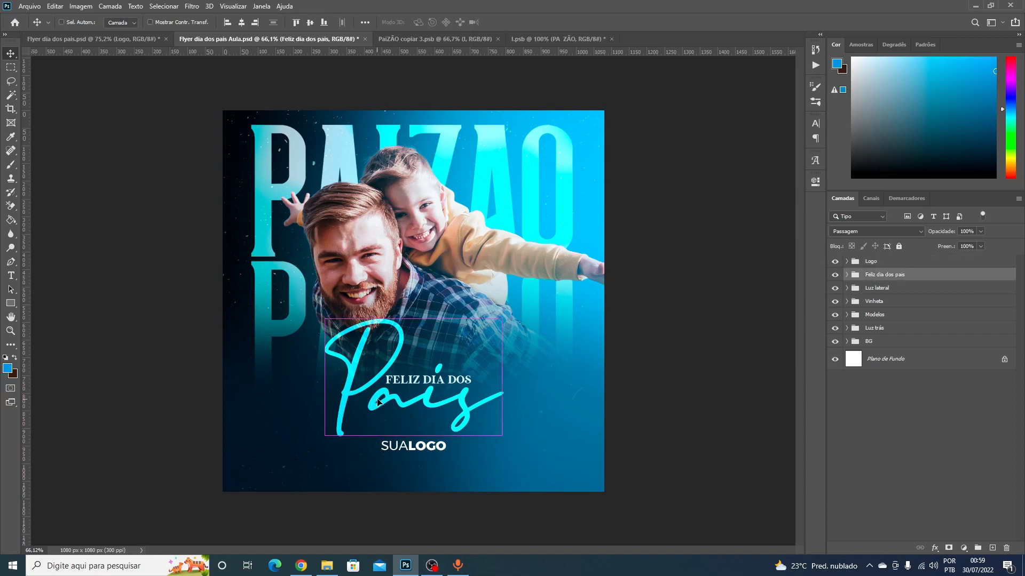
pyautogui.moveTo(353, 399); pyautogui.dragTo(358, 399)
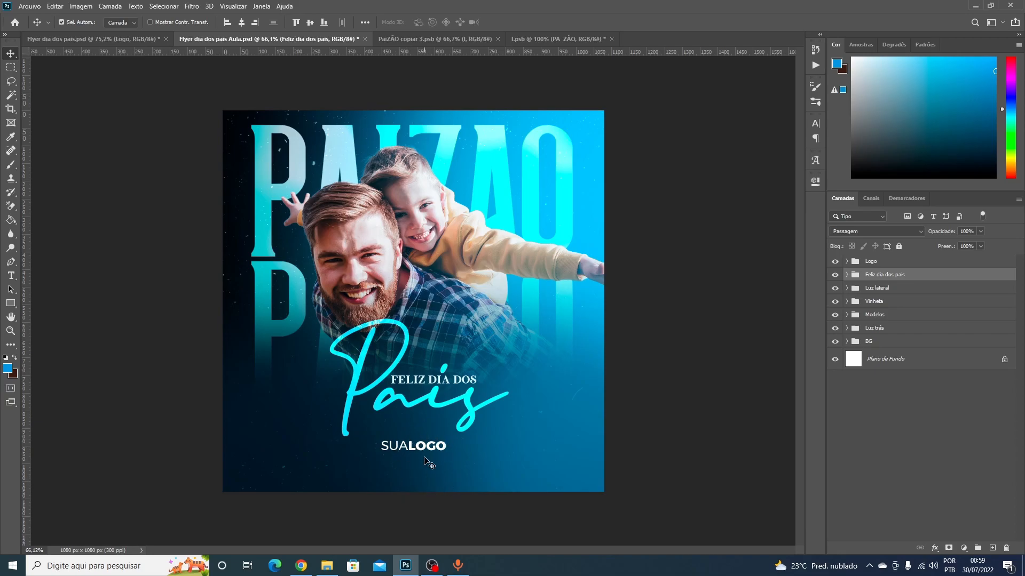
pyautogui.moveTo(412, 448); pyautogui.dragTo(412, 482)
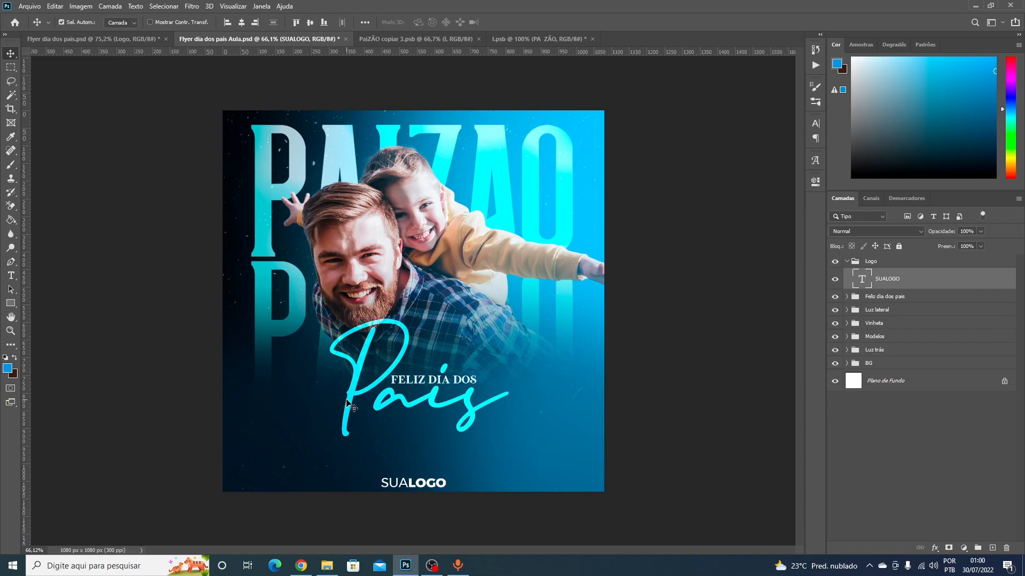
pyautogui.hotkey('ctrl', 'z')
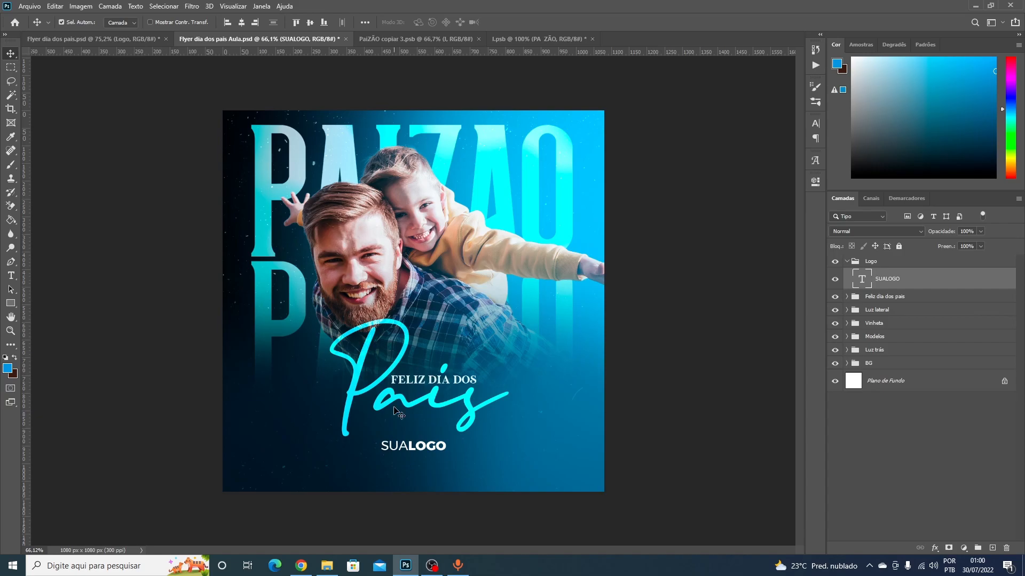
pyautogui.moveTo(414, 451); pyautogui.dragTo(413, 449)
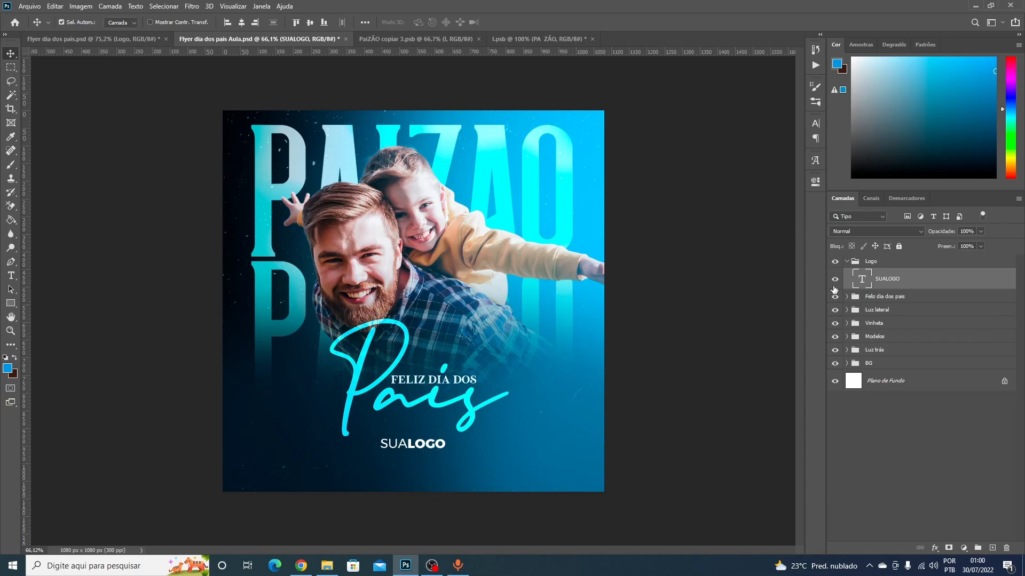
pyautogui.click(871, 262)
pyautogui.click(846, 261)
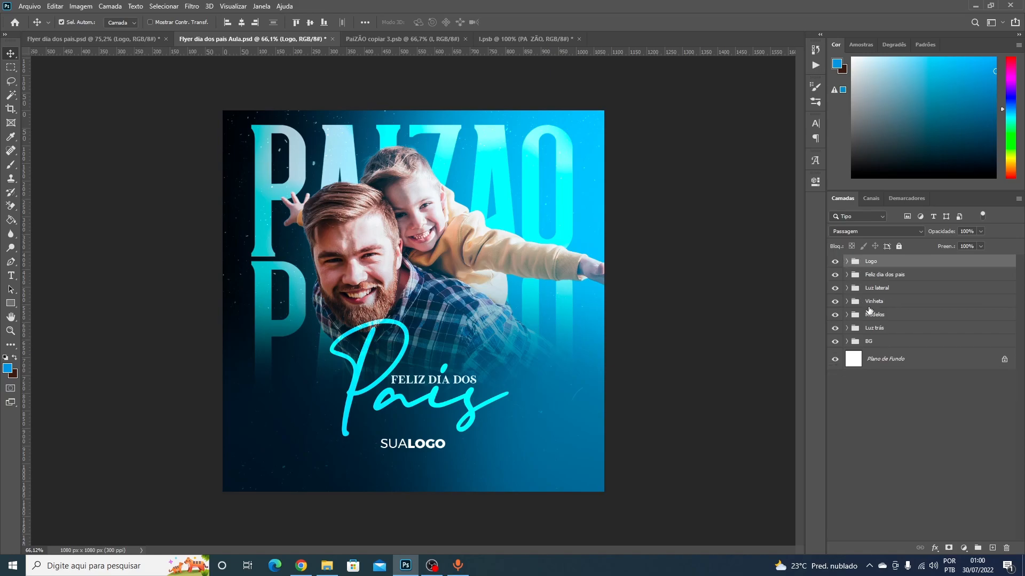
# - Add an Inner Glow to the father-and-son photo in Modelos: Divisão blending, 41% opacity, colour d9f2ff, size 8 px
pyautogui.click(846, 315)
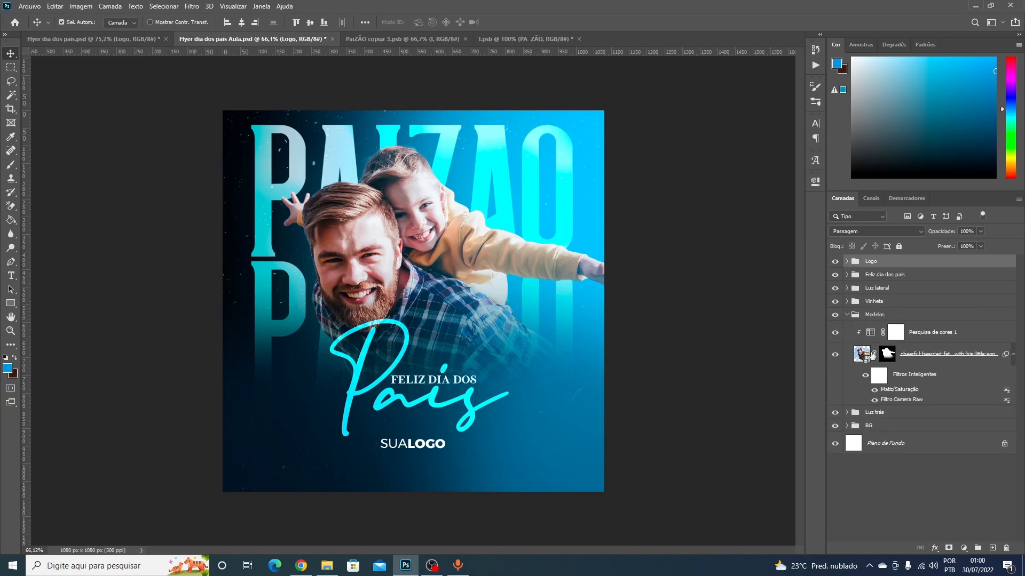
pyautogui.click(872, 353)
pyautogui.click(933, 548)
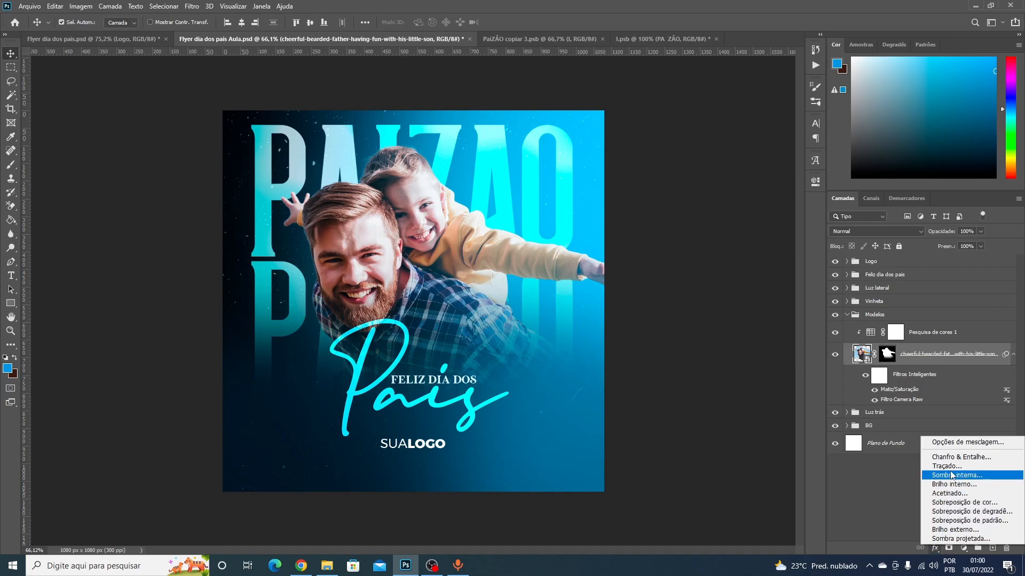
pyautogui.click(949, 485)
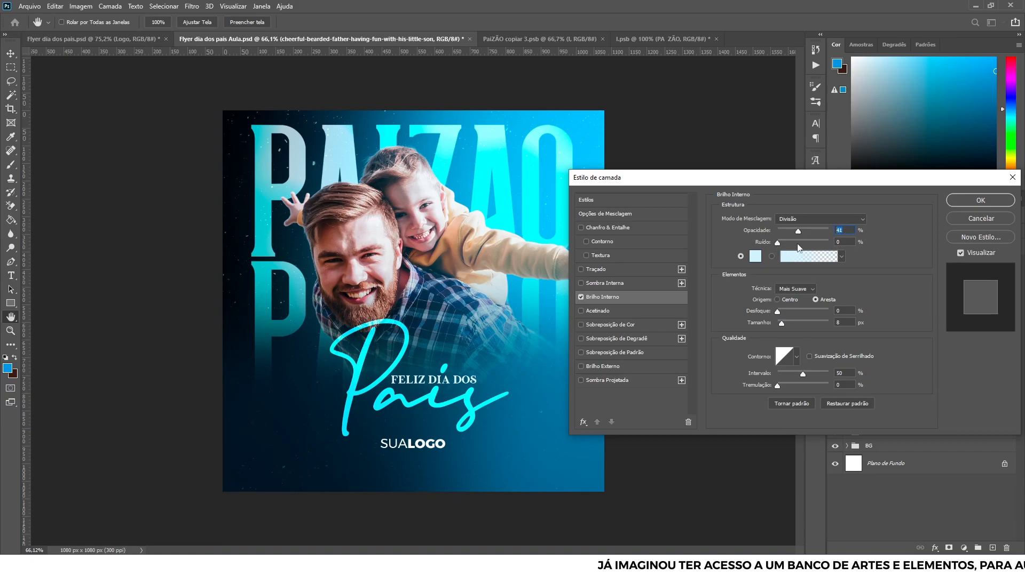
pyautogui.click(754, 257)
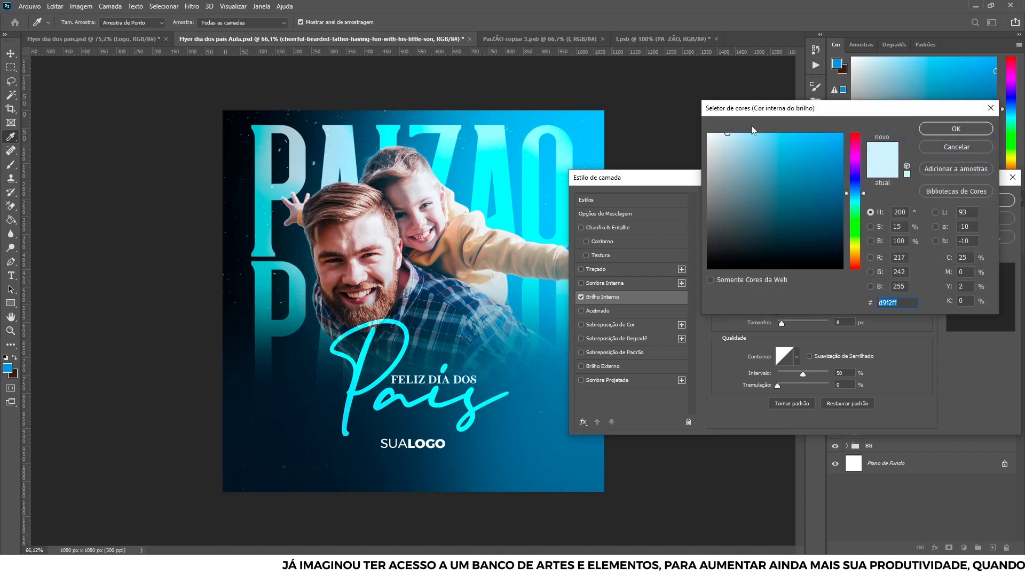
pyautogui.click(955, 128)
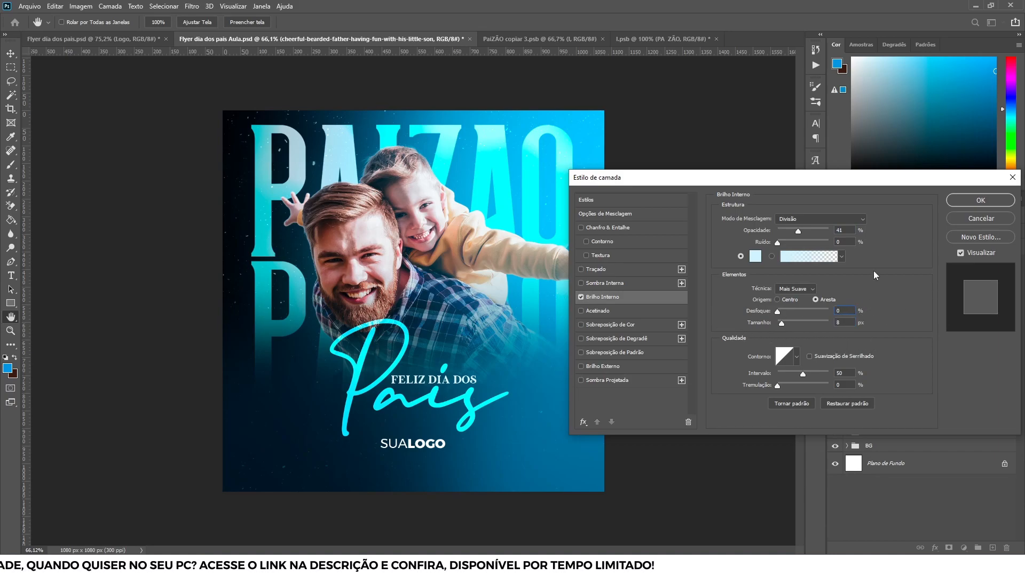
pyautogui.click(988, 200)
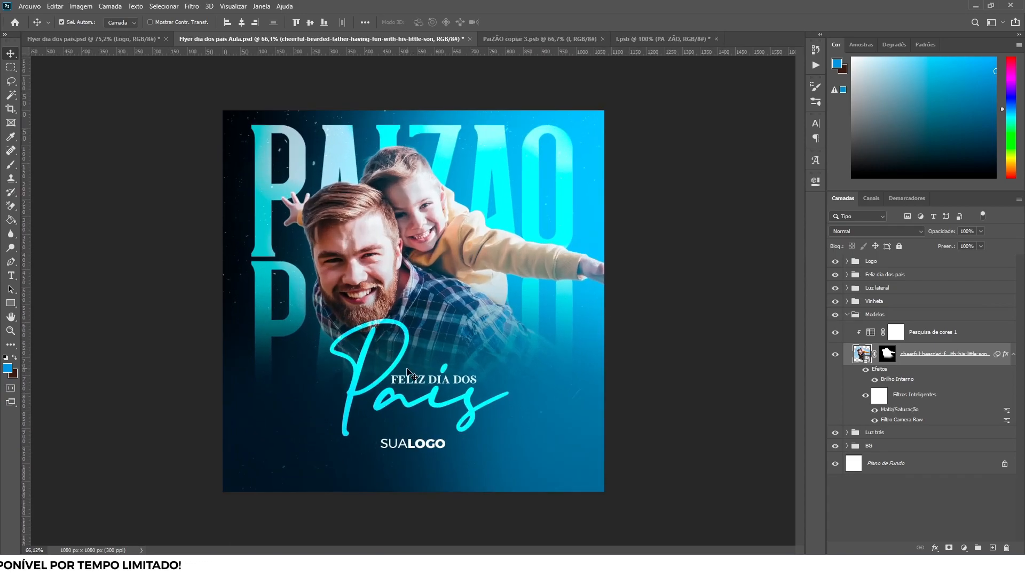
# - Collapse the Modelos group and save the document
pyautogui.click(847, 315)
pyautogui.press('ctrl')
pyautogui.hotkey('ctrl', 's')
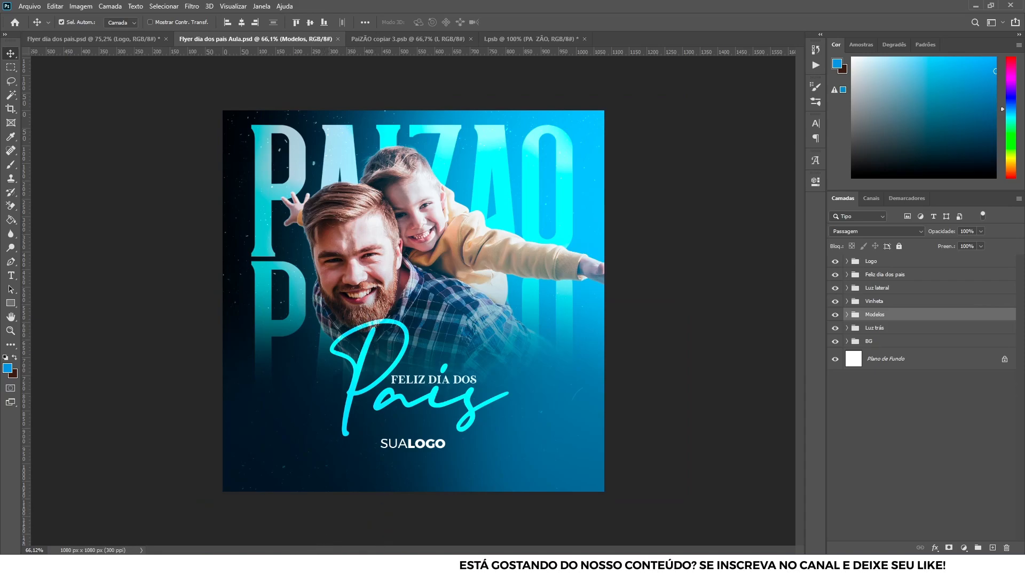
# - Place image 37 from the Flyer dia dos pais folder into the flyer and put its layer above all groups
pyautogui.hotkey('alt', 'Tab')
pyautogui.click(803, 267)
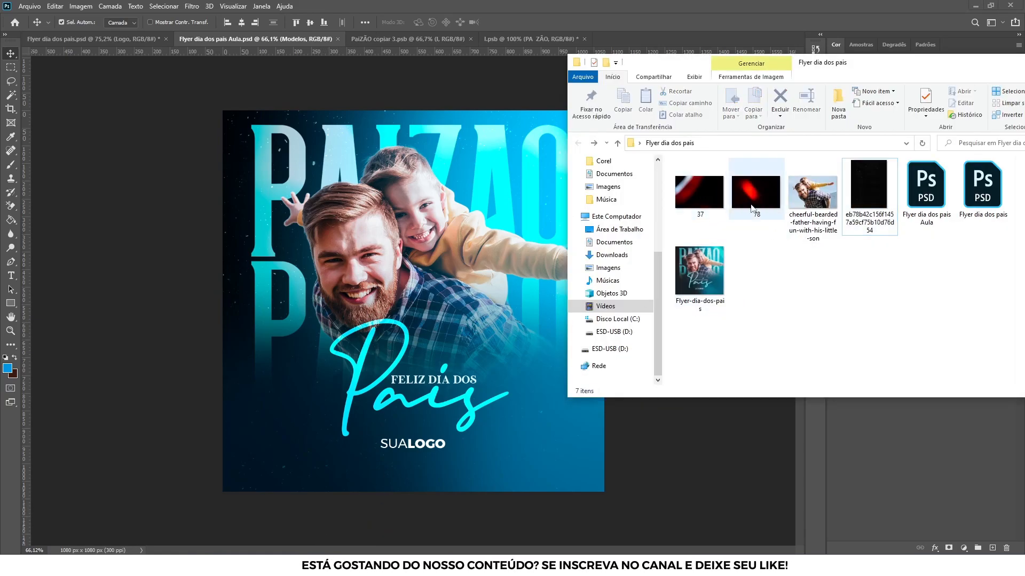
pyautogui.moveTo(695, 192); pyautogui.dragTo(386, 188)
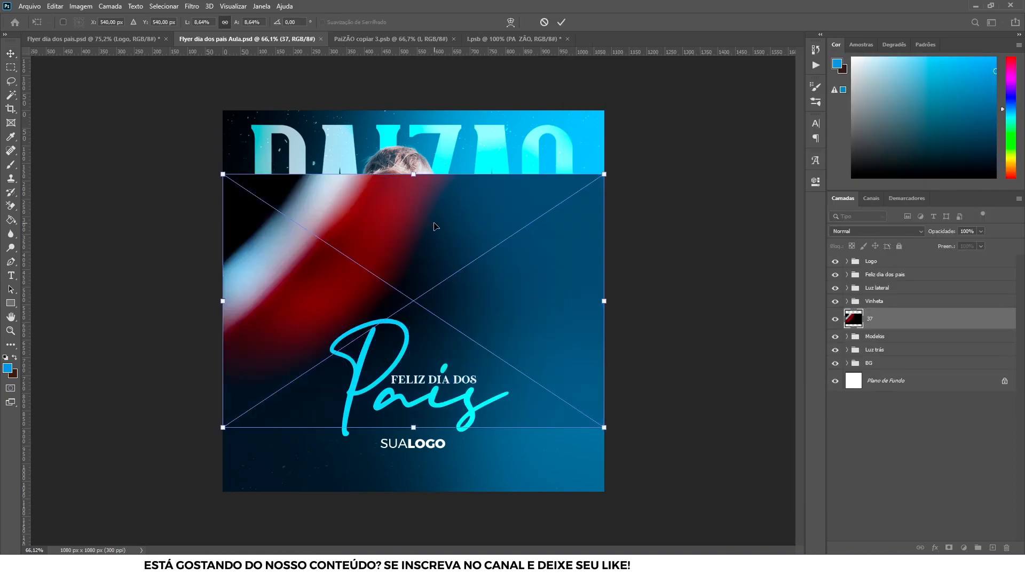
pyautogui.press('Return')
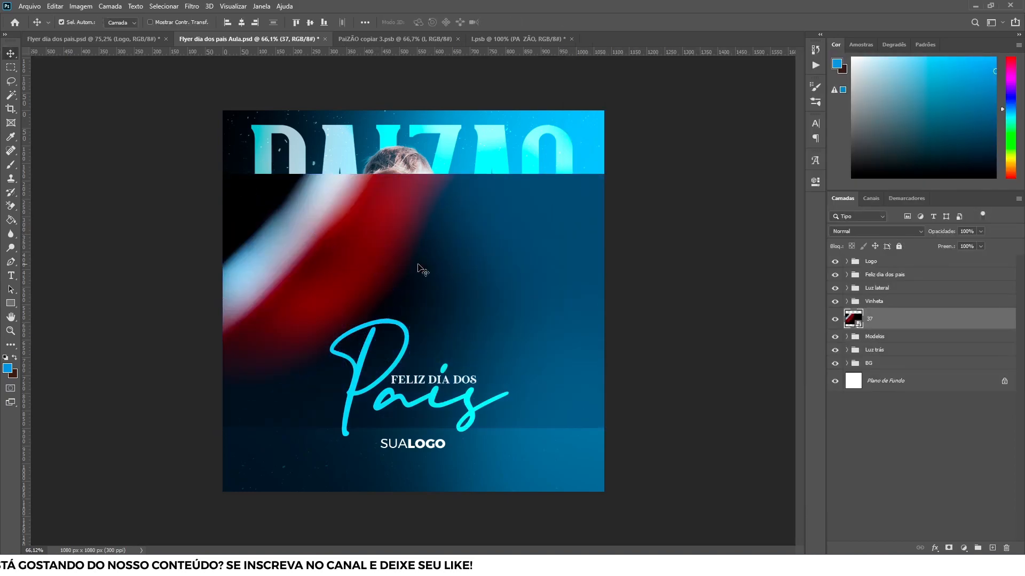
pyautogui.moveTo(883, 320); pyautogui.dragTo(820, 256)
# - Colorize layer 37 blue with Hue/Saturation: hue 204, saturation 61 and lightness about -14
pyautogui.press('i')
pyautogui.hotkey('ctrl', 'u')
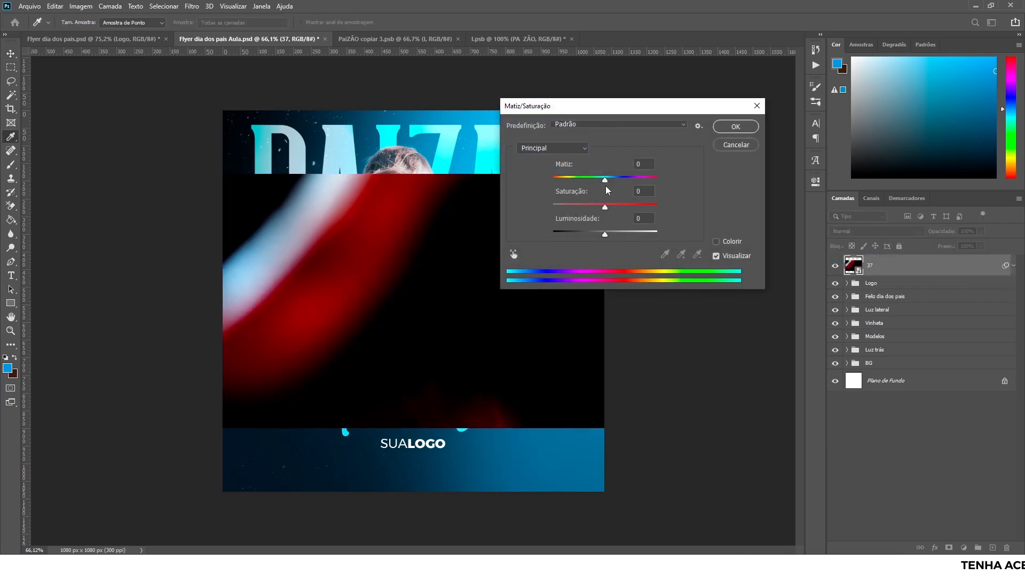
pyautogui.moveTo(606, 182); pyautogui.dragTo(617, 181)
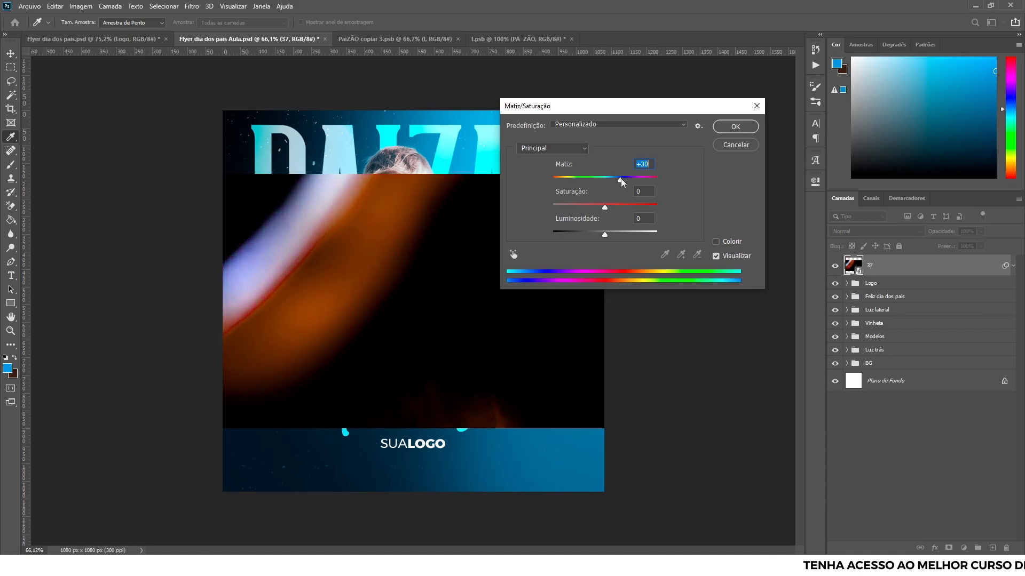
pyautogui.click(716, 241)
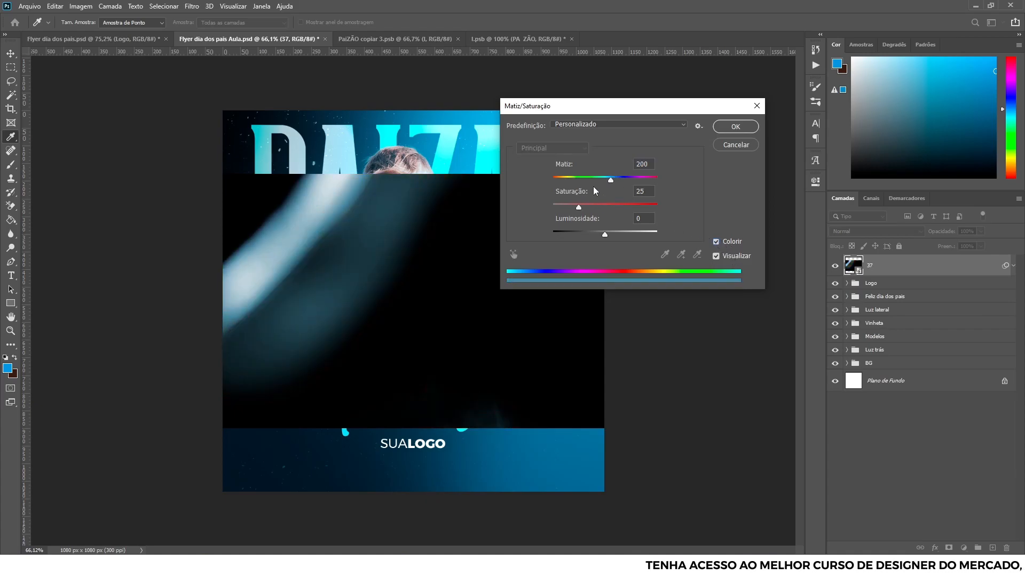
pyautogui.moveTo(611, 182)
pyautogui.mouseDown()
pyautogui.moveTo(606, 206)
pyautogui.moveTo(623, 207)
pyautogui.moveTo(612, 180)
pyautogui.mouseUp()
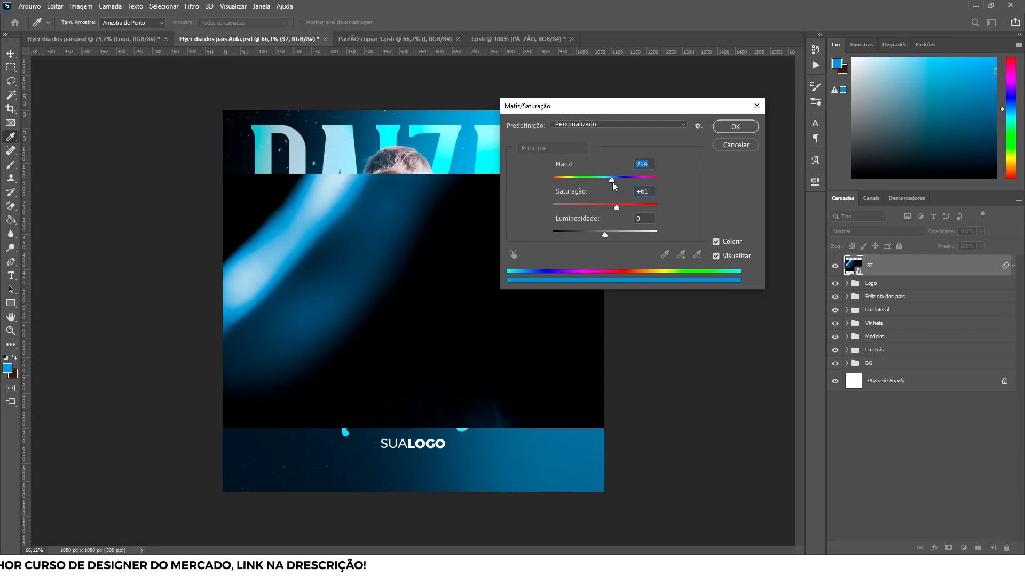
pyautogui.moveTo(605, 234); pyautogui.dragTo(597, 234)
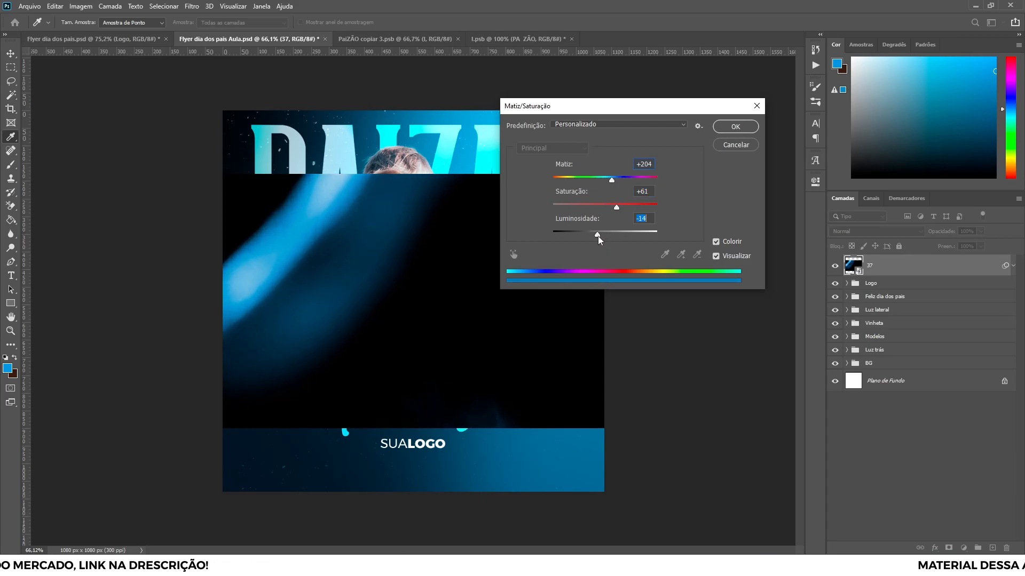
pyautogui.click(730, 127)
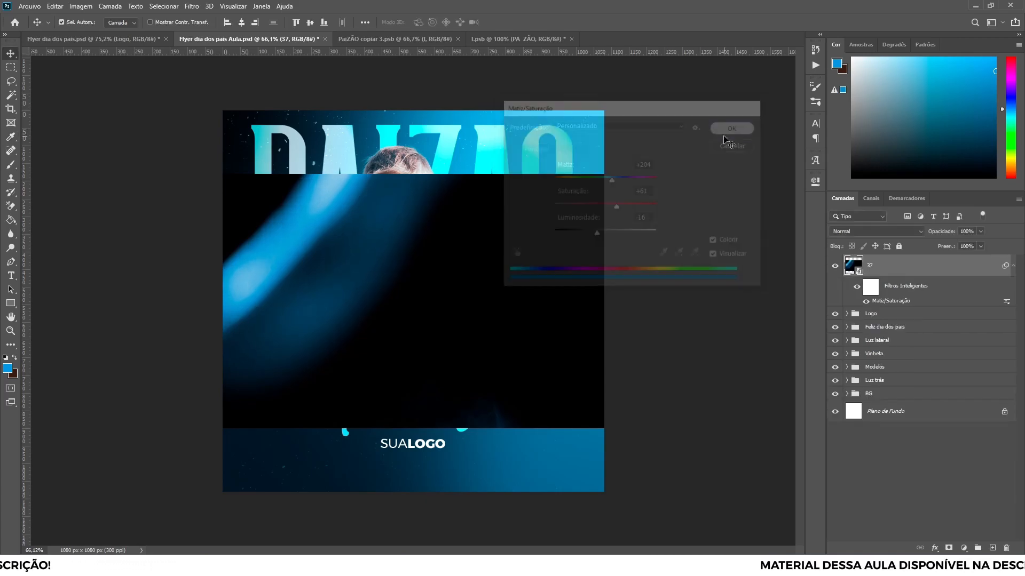
# - Add a mask to layer 37 and paint out its dark lower-right area with a soft black 300 px brush
pyautogui.click(948, 548)
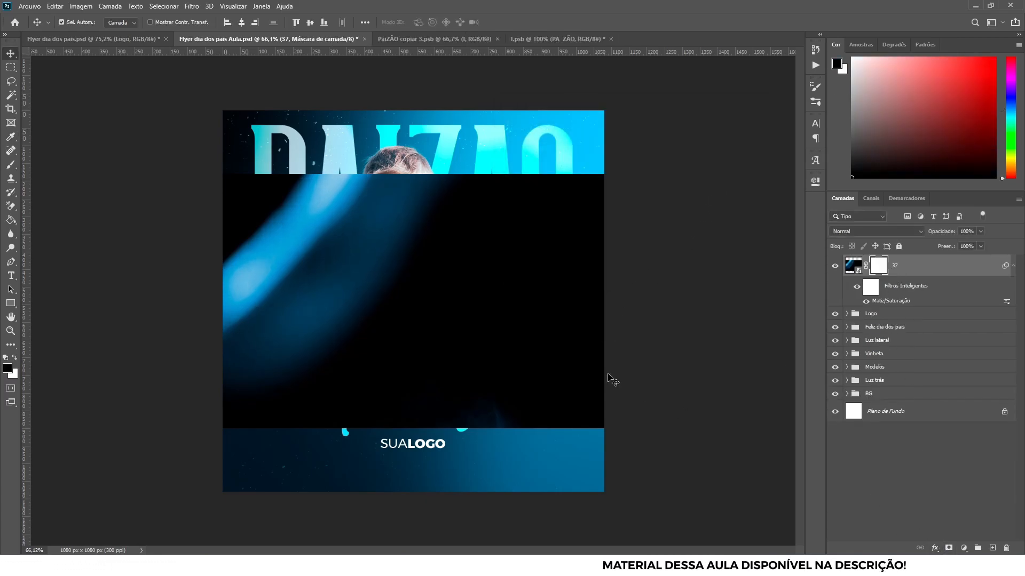
pyautogui.press('b')
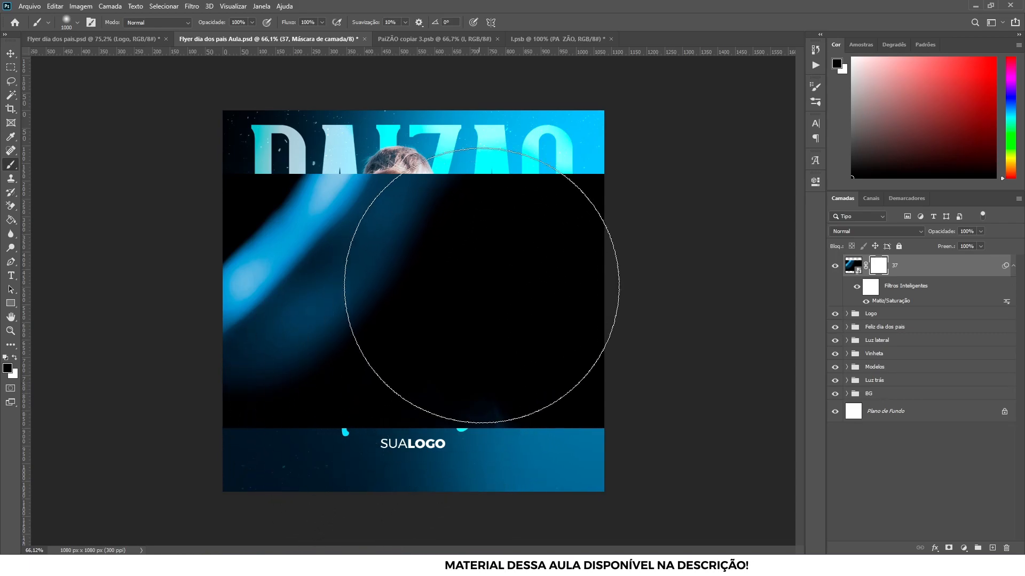
pyautogui.press('[')
pyautogui.press('[')
pyautogui.press('[')
pyautogui.press('[')
pyautogui.moveTo(542, 183)
pyautogui.mouseDown()
pyautogui.moveTo(514, 176)
pyautogui.moveTo(502, 140)
pyautogui.moveTo(472, 136)
pyautogui.moveTo(647, 242)
pyautogui.moveTo(575, 235)
pyautogui.moveTo(579, 293)
pyautogui.moveTo(542, 449)
pyautogui.moveTo(500, 322)
pyautogui.moveTo(485, 450)
pyautogui.moveTo(601, 434)
pyautogui.moveTo(560, 389)
pyautogui.moveTo(397, 443)
pyautogui.moveTo(355, 483)
pyautogui.moveTo(224, 473)
pyautogui.moveTo(299, 469)
pyautogui.moveTo(304, 483)
pyautogui.moveTo(474, 359)
pyautogui.moveTo(411, 349)
pyautogui.mouseUp()
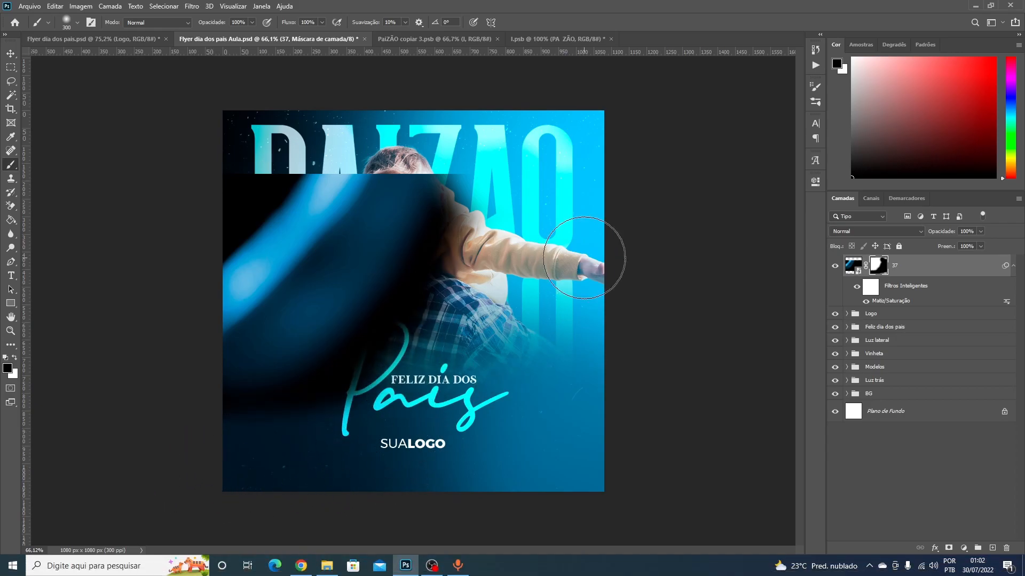
# - Flip layer 37 horizontally and move its light streak into the flyer's upper-right corner
pyautogui.click(10, 53)
pyautogui.hotkey('ctrl', 't')
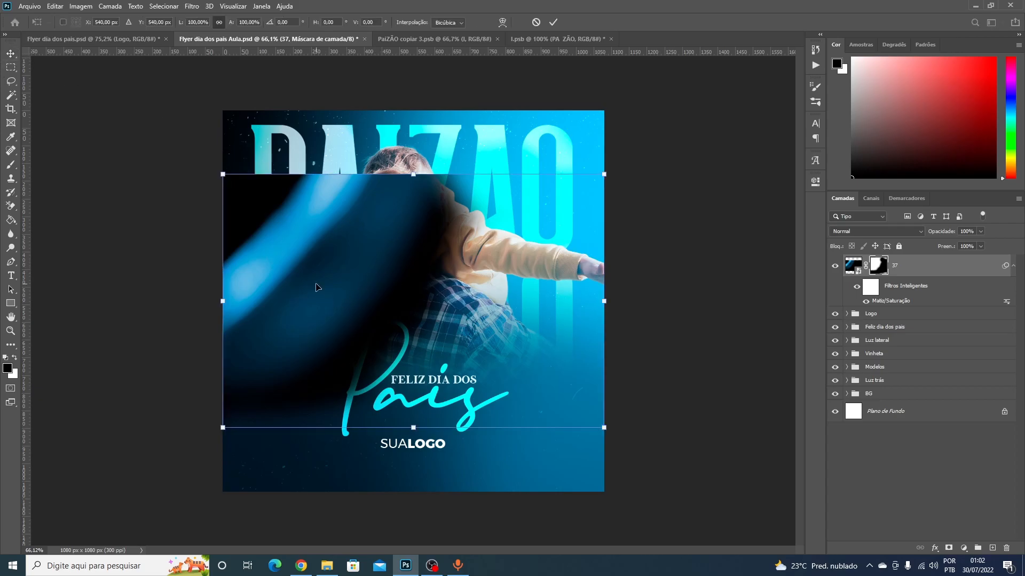
pyautogui.rightClick(327, 247)
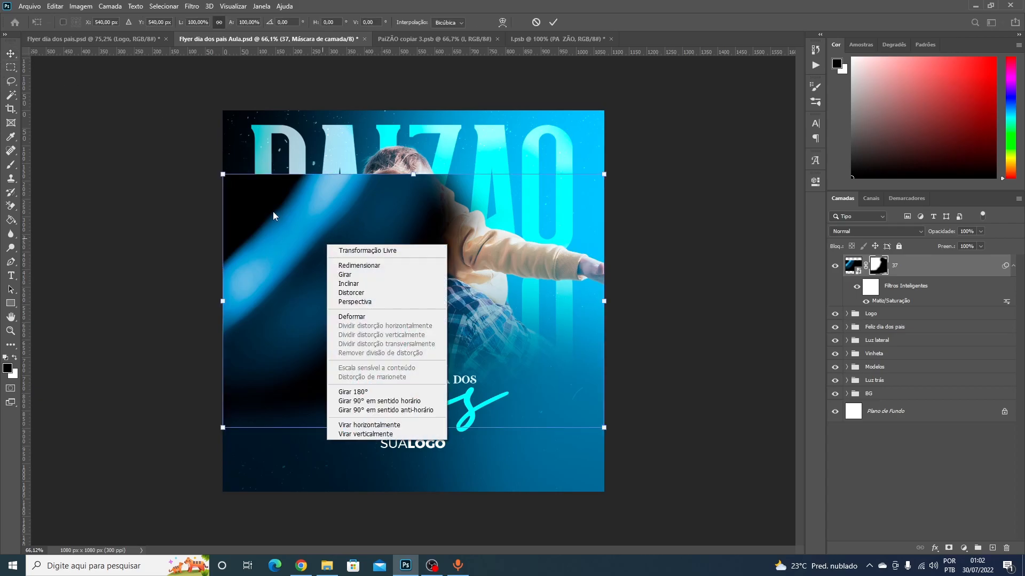
pyautogui.click(353, 425)
pyautogui.moveTo(532, 303); pyautogui.dragTo(566, 235)
pyautogui.press('Return')
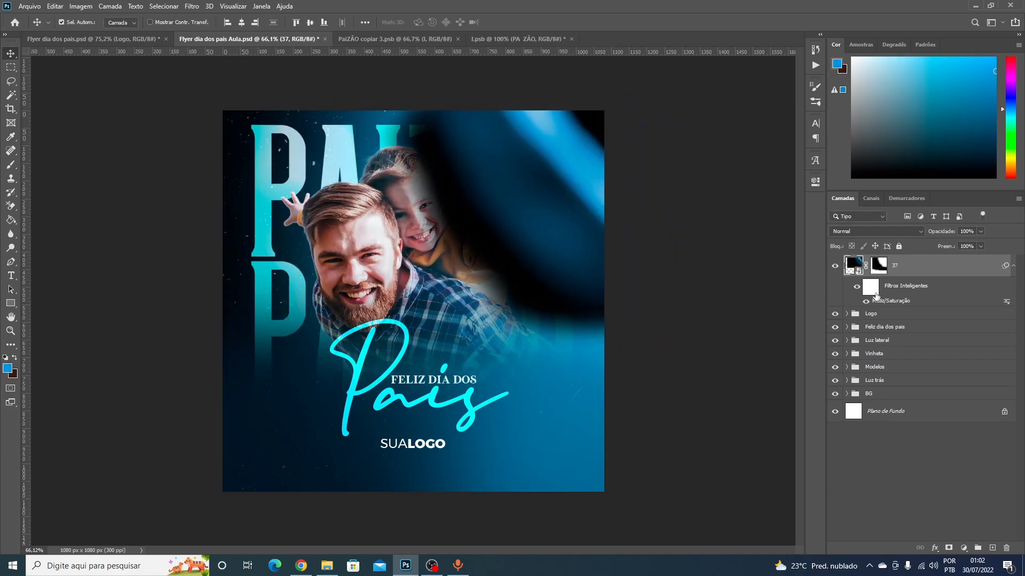
# - Set layer 37 to the Subexposição Linear (Adicionar) blend mode and fine-tune its position in the upper-right corner
pyautogui.click(901, 231)
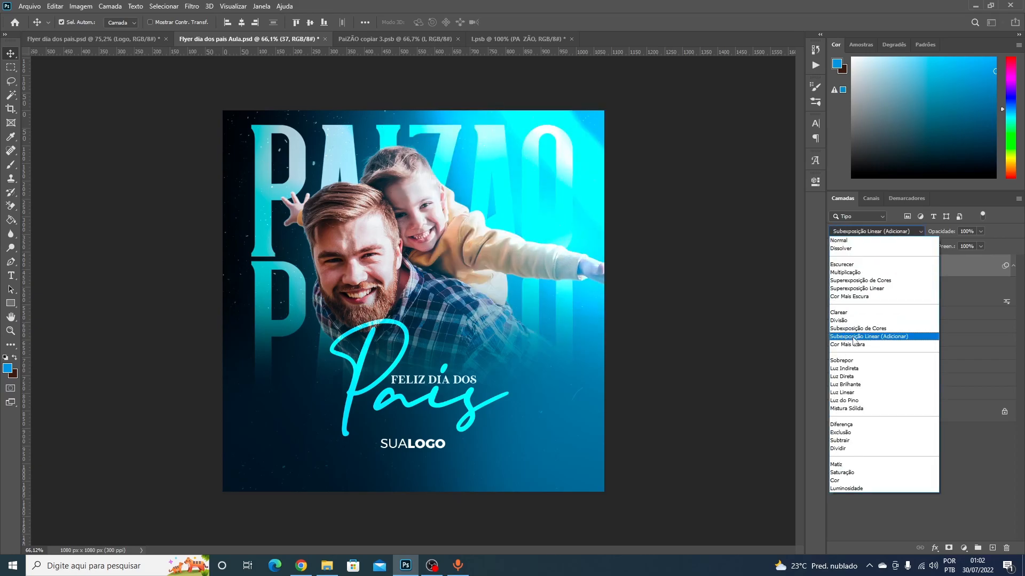
pyautogui.click(855, 337)
pyautogui.moveTo(539, 124); pyautogui.dragTo(574, 140)
pyautogui.press('ctrl')
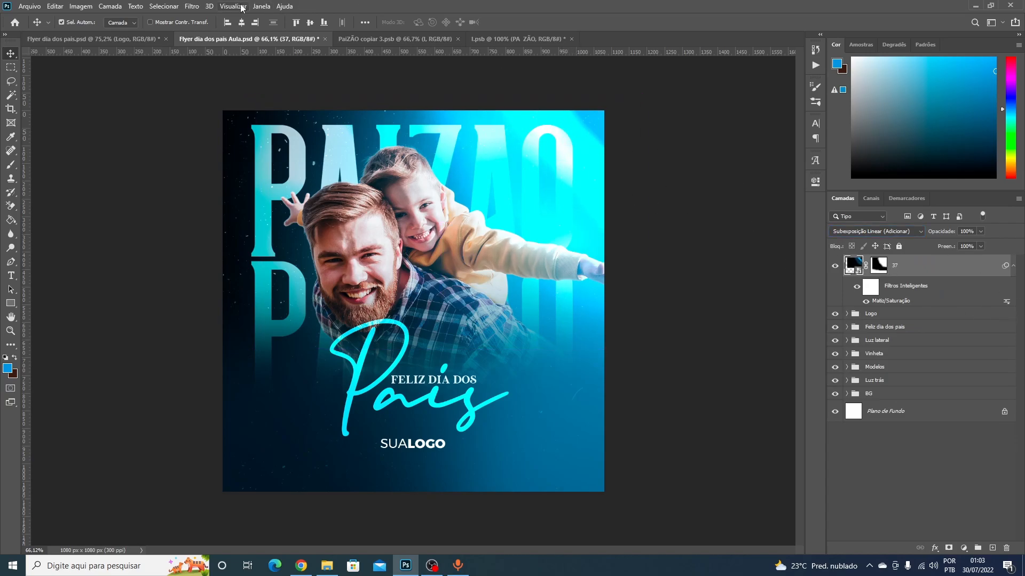
# - Apply a Gaussian Blur with a radius of about 4.8 px to layer 37
pyautogui.click(192, 7)
pyautogui.click(215, 18)
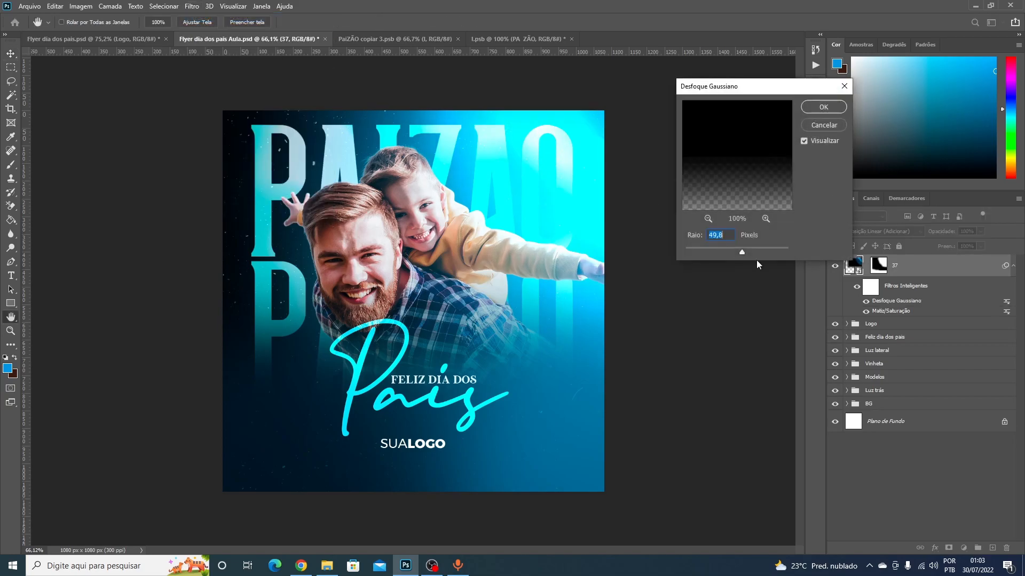
pyautogui.moveTo(712, 252); pyautogui.dragTo(715, 253)
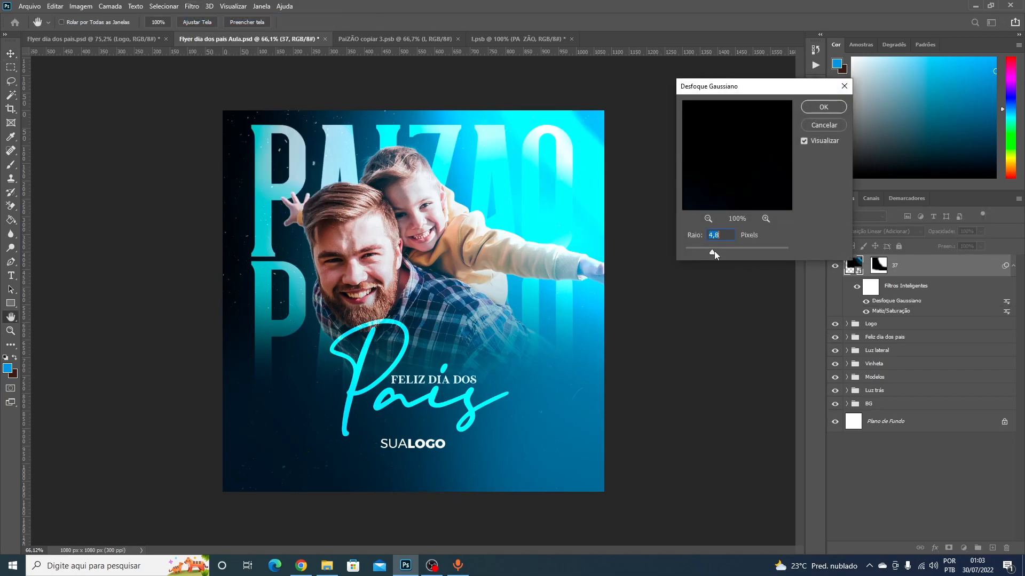
pyautogui.click(708, 253)
pyautogui.moveTo(712, 254); pyautogui.dragTo(713, 254)
pyautogui.click(825, 108)
# - Lower the fill of layer 37 to 38%
pyautogui.click(979, 247)
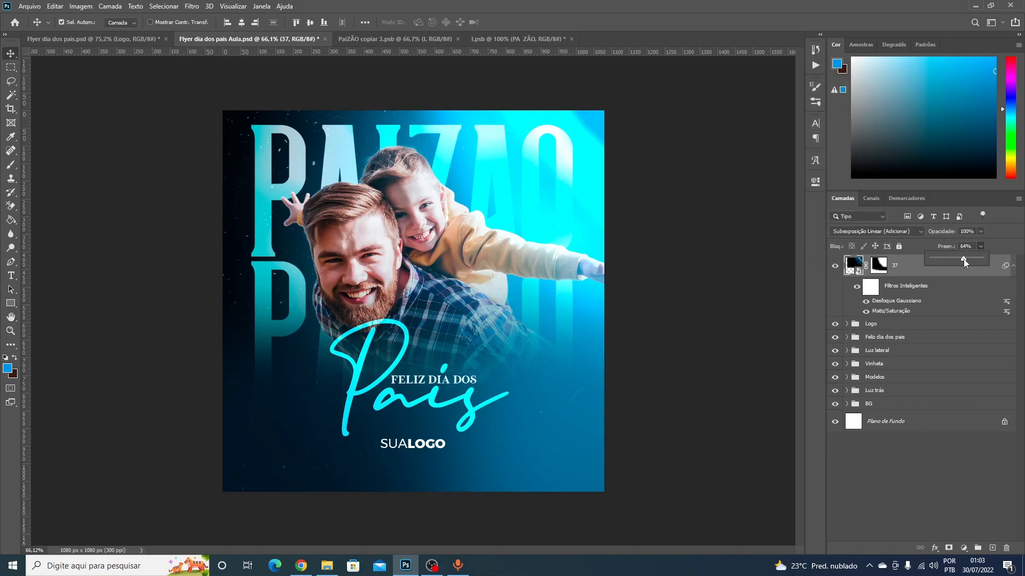
pyautogui.moveTo(957, 259); pyautogui.dragTo(955, 258)
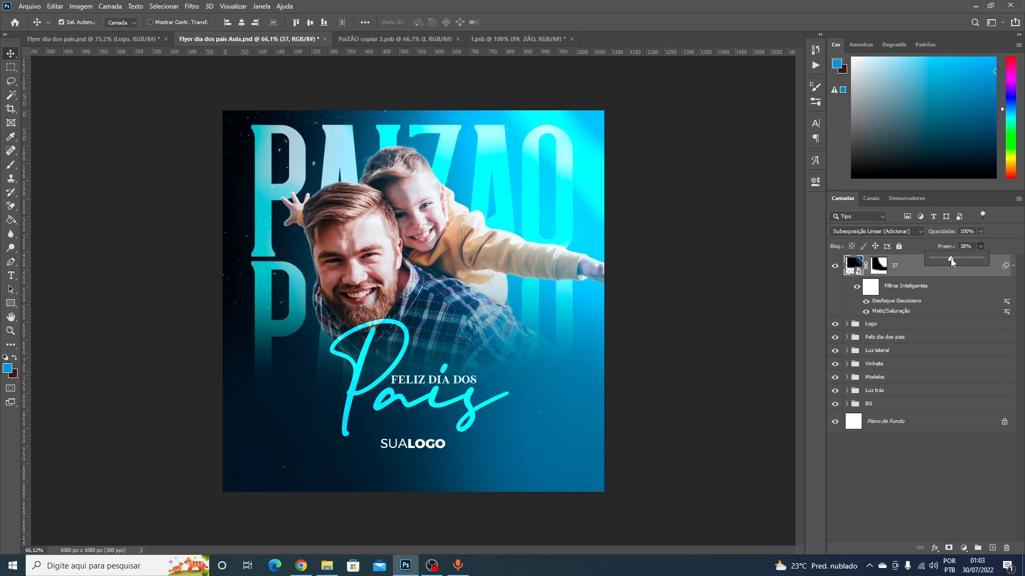
pyautogui.click(908, 269)
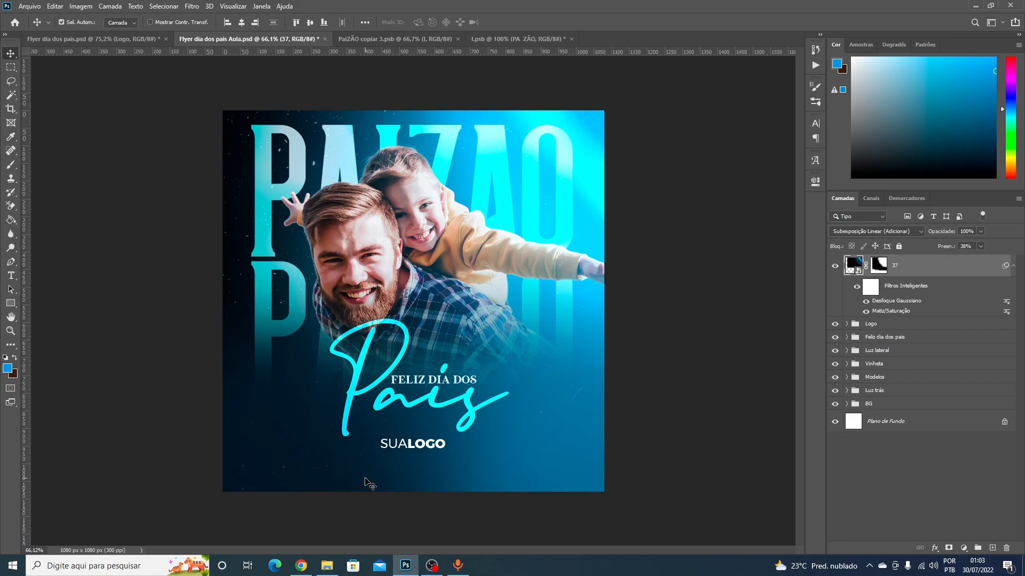
# - Place the red light image 78 from the Flyer dia dos pais folder onto the flyer
pyautogui.click(327, 565)
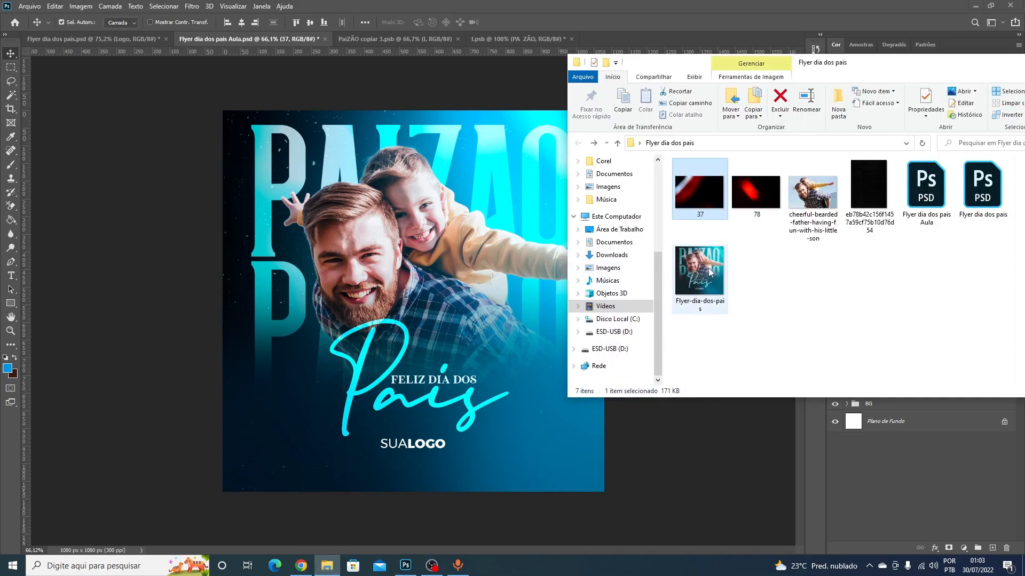
pyautogui.click(731, 271)
pyautogui.moveTo(756, 190); pyautogui.dragTo(533, 363)
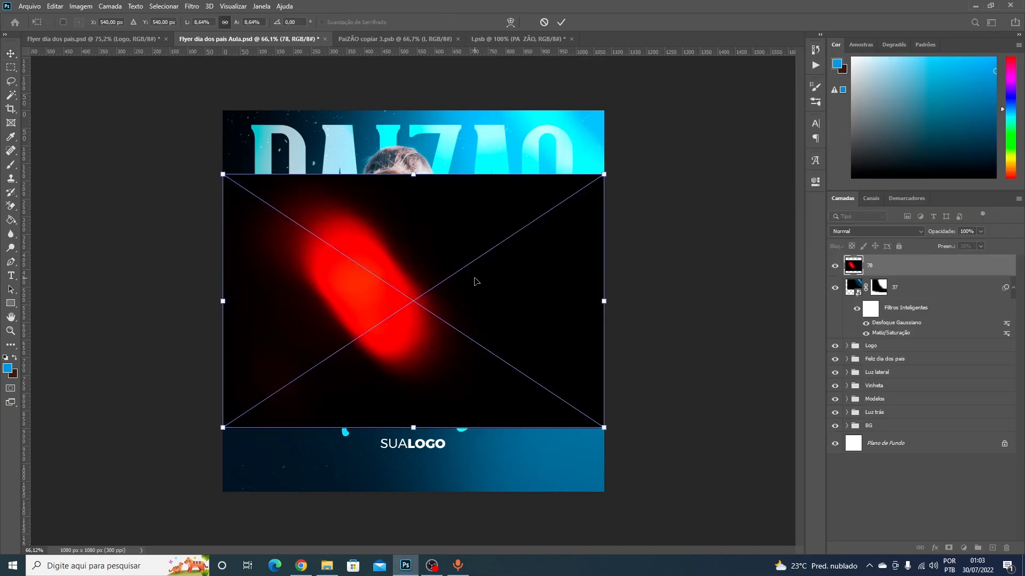
pyautogui.press('Return')
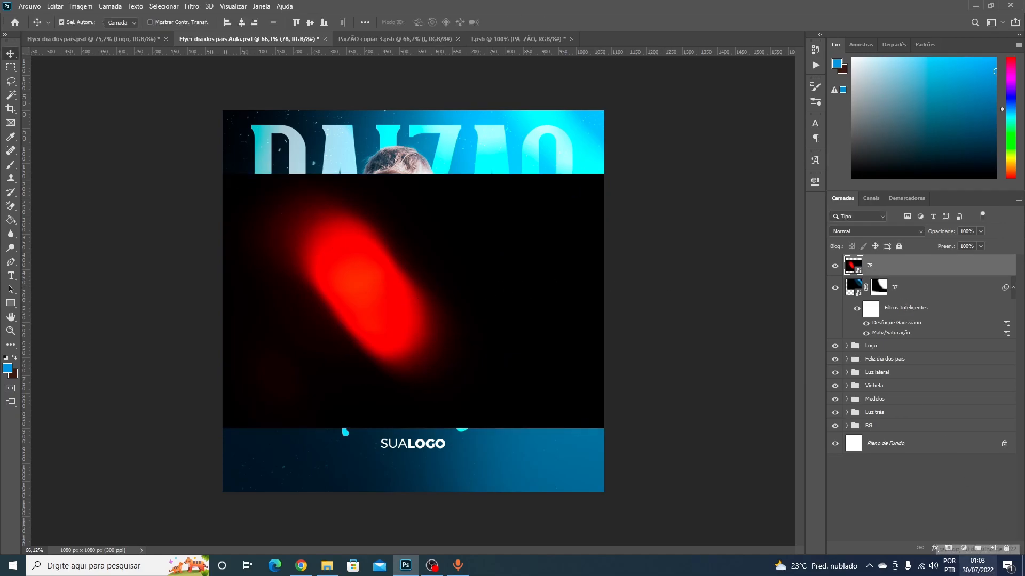
# - Add a mask to layer 78 and brush away the black edges around its red light
pyautogui.click(948, 548)
pyautogui.press('b')
pyautogui.moveTo(599, 304)
pyautogui.mouseDown()
pyautogui.moveTo(603, 234)
pyautogui.moveTo(617, 226)
pyautogui.moveTo(506, 143)
pyautogui.moveTo(391, 131)
pyautogui.moveTo(273, 148)
pyautogui.moveTo(251, 132)
pyautogui.moveTo(268, 141)
pyautogui.moveTo(392, 122)
pyautogui.moveTo(370, 103)
pyautogui.mouseUp()
pyautogui.moveTo(624, 190)
pyautogui.mouseDown()
pyautogui.moveTo(509, 176)
pyautogui.moveTo(590, 273)
pyautogui.moveTo(561, 262)
pyautogui.moveTo(614, 362)
pyautogui.moveTo(560, 466)
pyautogui.moveTo(448, 485)
pyautogui.moveTo(469, 488)
pyautogui.moveTo(592, 387)
pyautogui.moveTo(573, 359)
pyautogui.moveTo(504, 482)
pyautogui.moveTo(518, 461)
pyautogui.moveTo(318, 459)
pyautogui.moveTo(288, 468)
pyautogui.moveTo(231, 401)
pyautogui.moveTo(194, 183)
pyautogui.mouseUp()
pyautogui.click(11, 54)
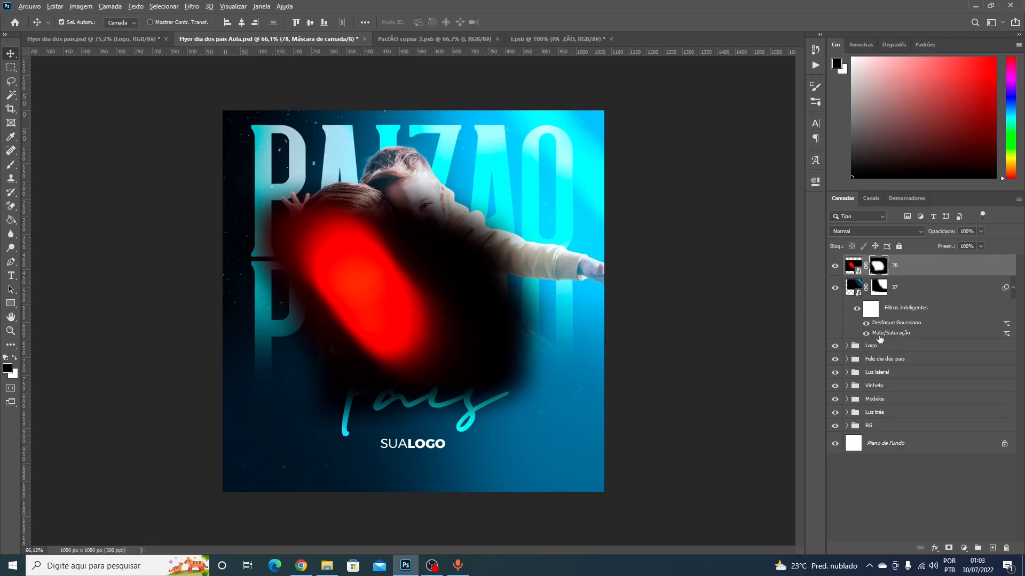
# - Copy layer 37's Matiz/Saturação filter to layer 78 and set layer 78 to the Subexposição Linear (Adicionar) blend mode
pyautogui.moveTo(878, 337); pyautogui.dragTo(898, 267)
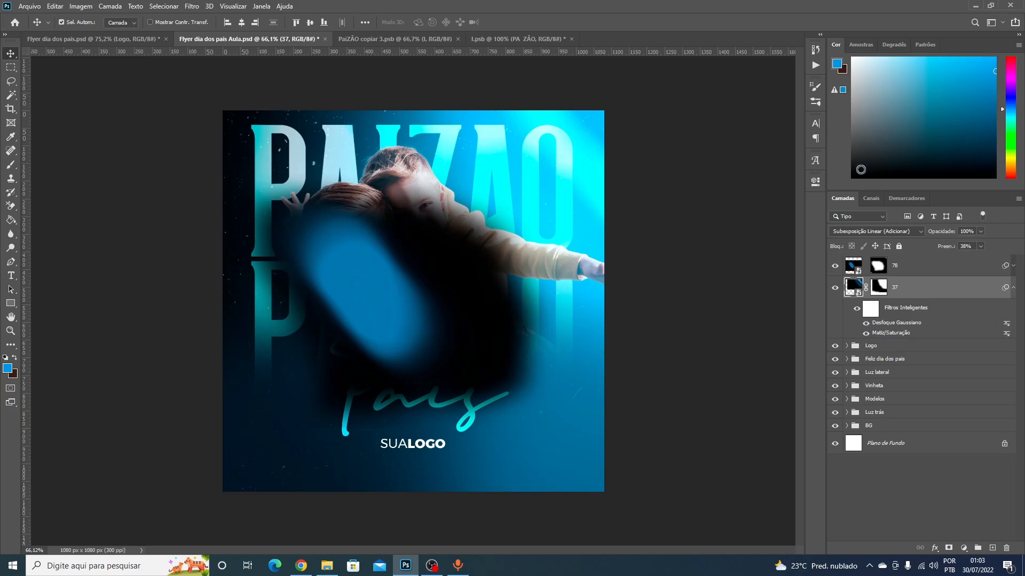
pyautogui.click(845, 267)
pyautogui.click(856, 232)
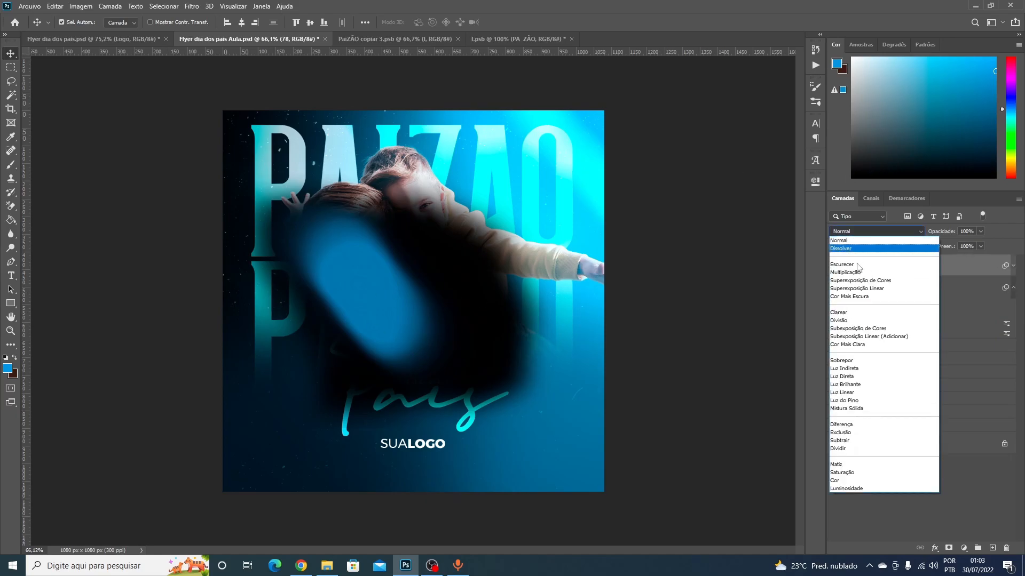
pyautogui.click(859, 338)
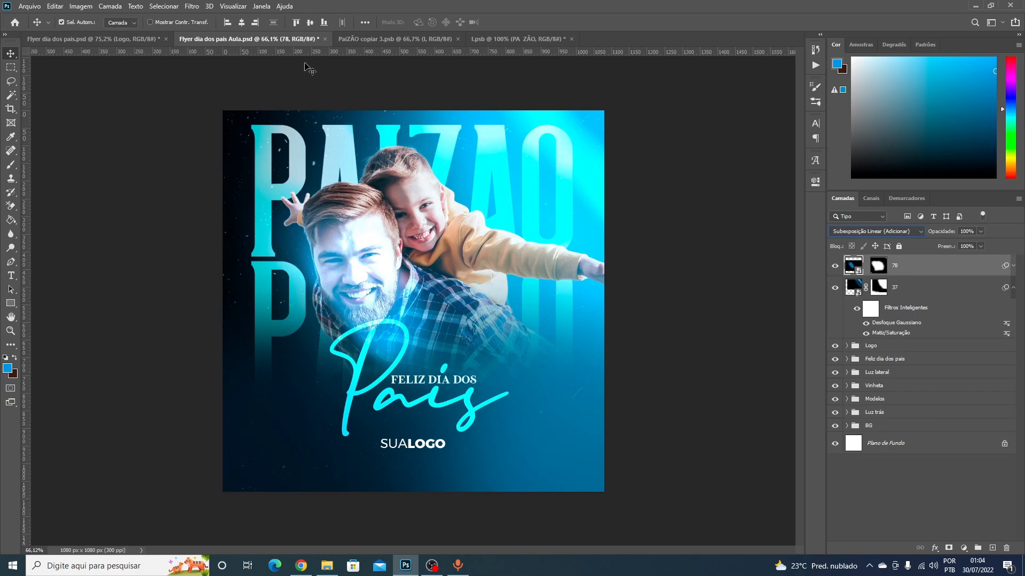
# - Apply a Gaussian Blur with a radius of 20,8 px to layer 78
pyautogui.click(201, 10)
pyautogui.click(213, 17)
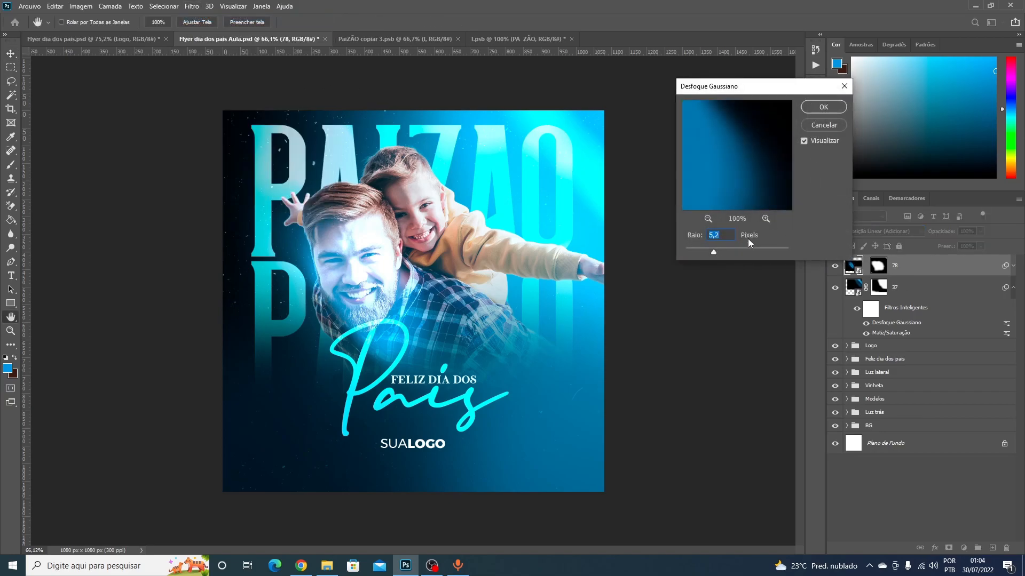
pyautogui.moveTo(714, 256); pyautogui.dragTo(731, 255)
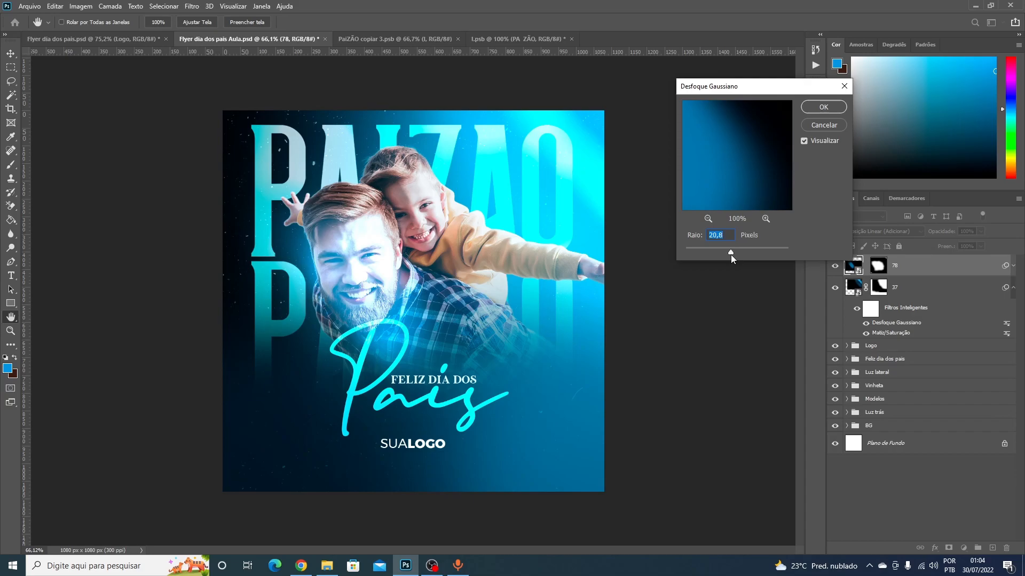
pyautogui.click(810, 117)
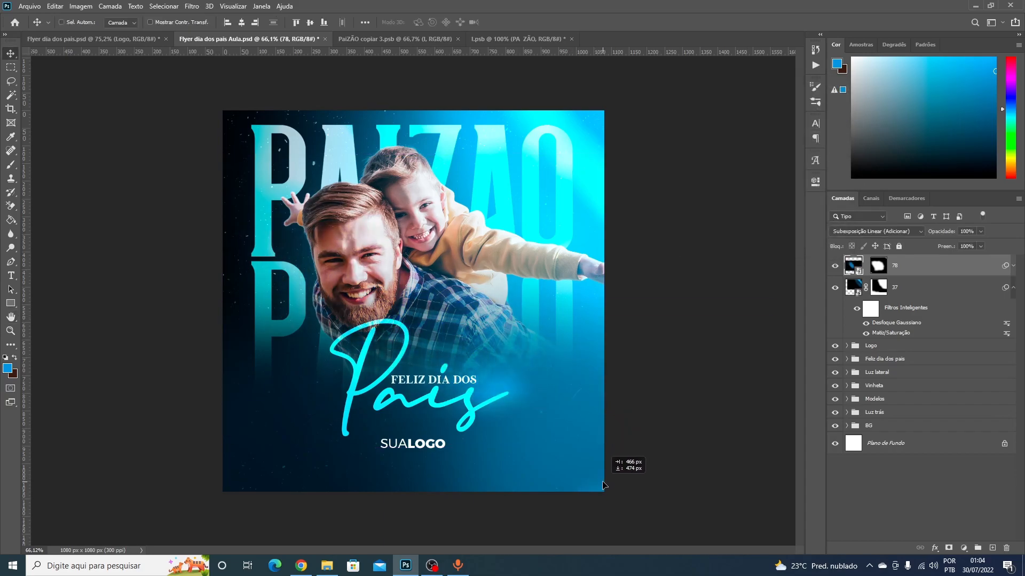
pyautogui.moveTo(611, 472); pyautogui.dragTo(611, 473)
pyautogui.moveTo(555, 435); pyautogui.dragTo(565, 474)
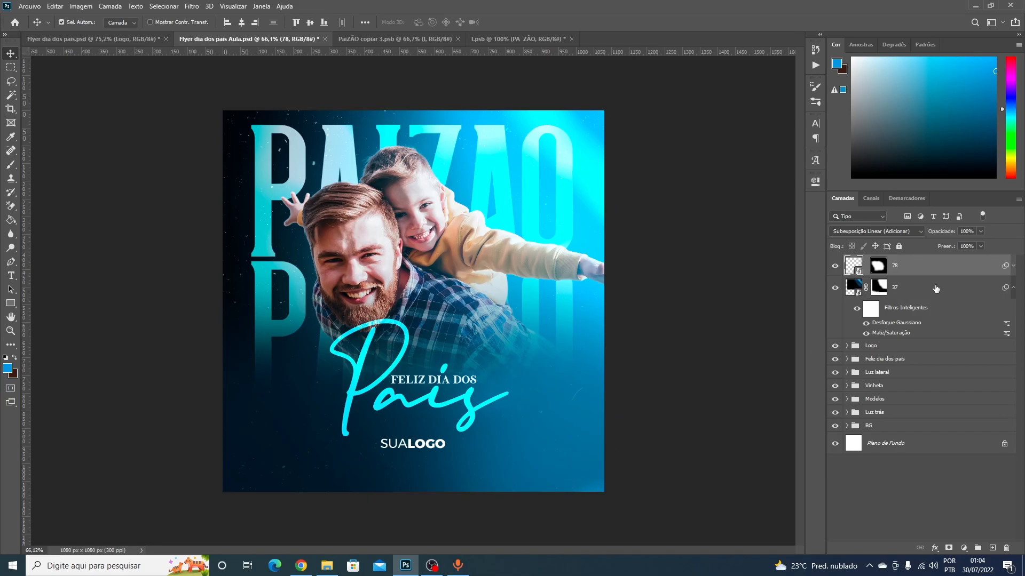
pyautogui.click(905, 294)
pyautogui.click(854, 271)
pyautogui.hotkey('ctrl', 'z')
pyautogui.hotkey('ctrl', 'z')
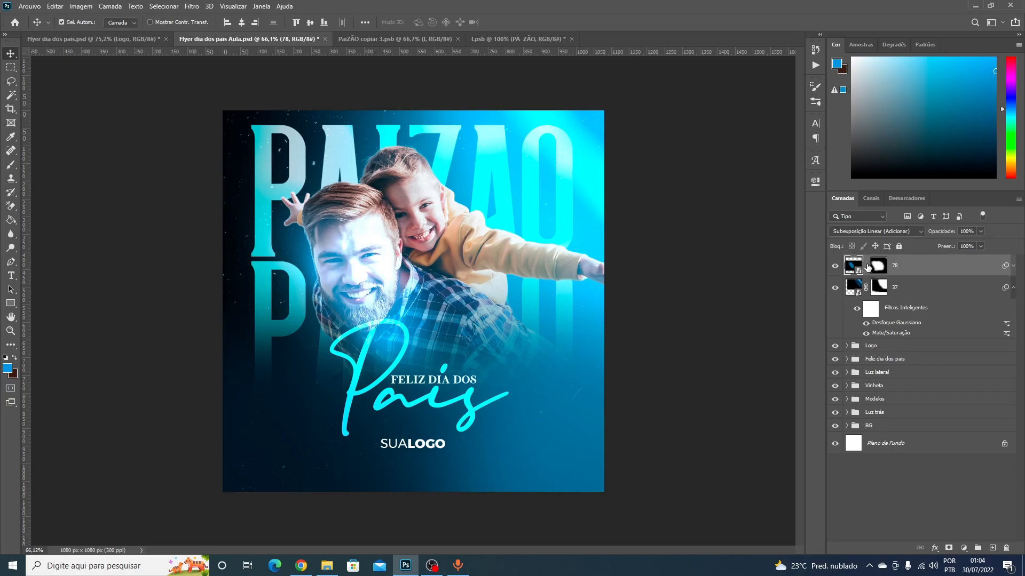
# - Move layer 78's light together with its mask to the flyer's lower-right corner and lower its fill to 40%
pyautogui.moveTo(401, 302); pyautogui.dragTo(526, 444)
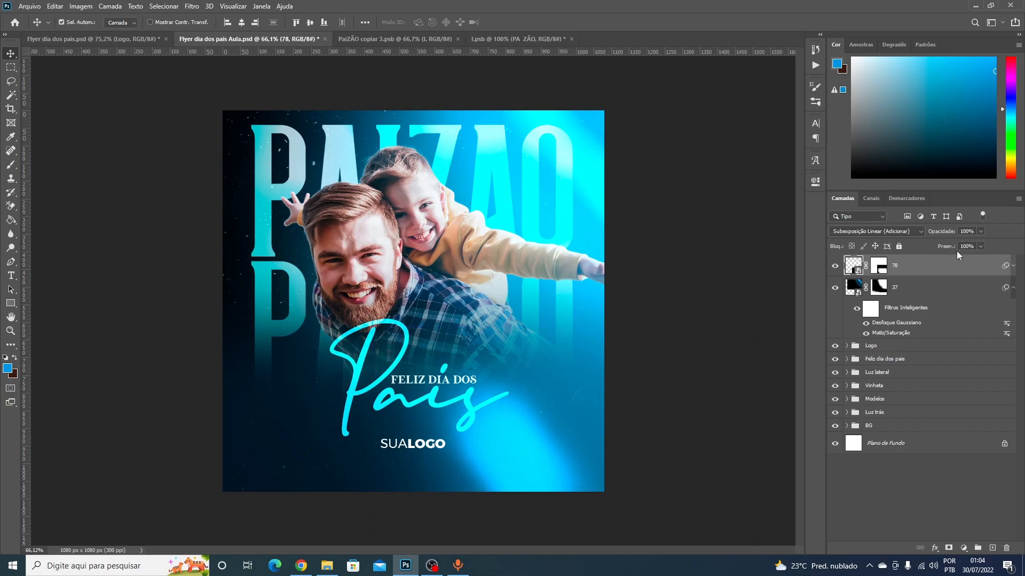
pyautogui.moveTo(981, 246); pyautogui.dragTo(952, 261)
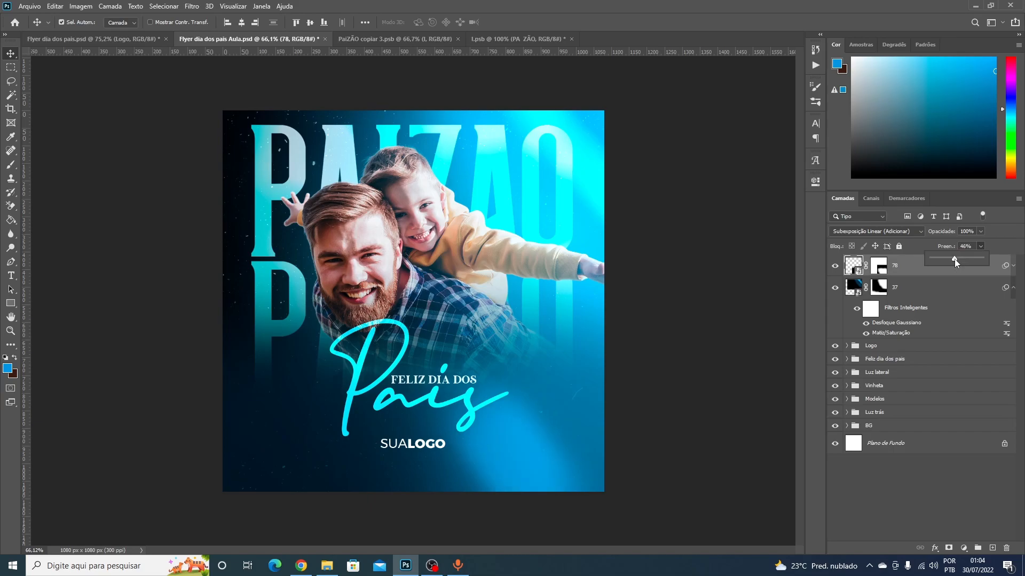
pyautogui.moveTo(952, 258); pyautogui.dragTo(951, 259)
# - Enlarge layer 78 to about 124% and fine-tune its position in the flyer's lower-right corner
pyautogui.hotkey('ctrl', 't')
pyautogui.moveTo(753, 345); pyautogui.dragTo(799, 315)
pyautogui.moveTo(674, 393); pyautogui.dragTo(665, 423)
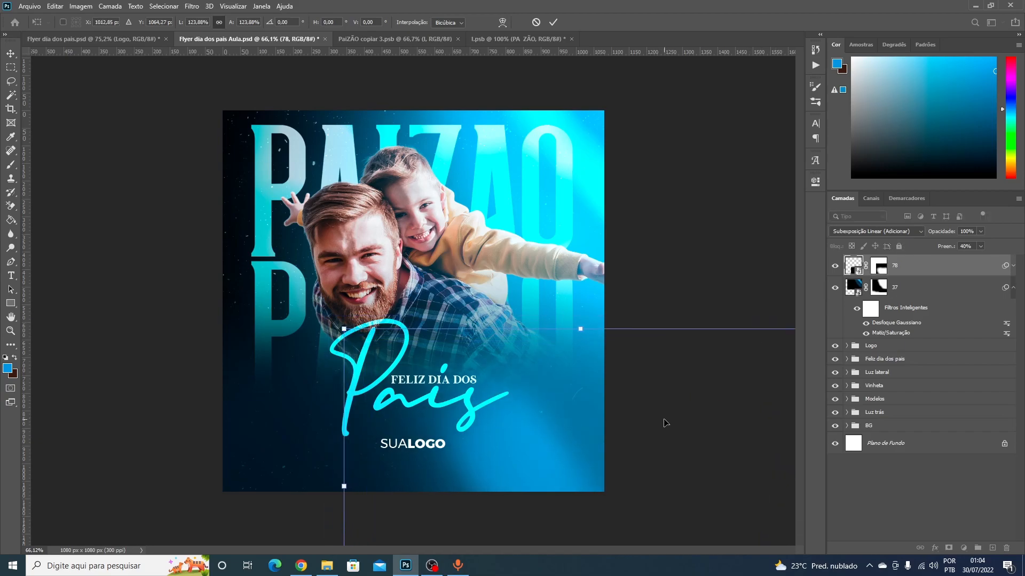
pyautogui.press('Return')
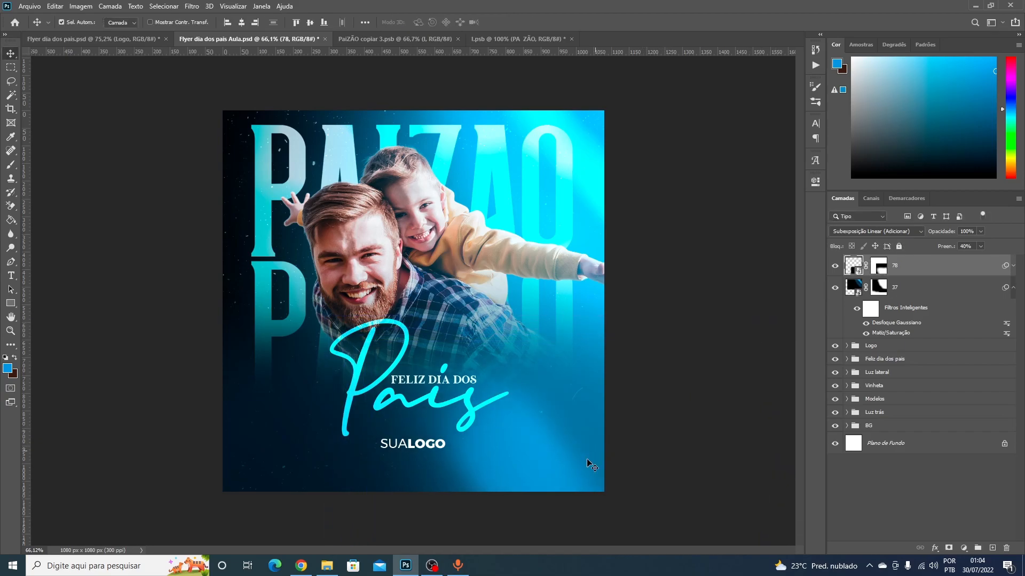
pyautogui.moveTo(530, 454); pyautogui.dragTo(510, 455)
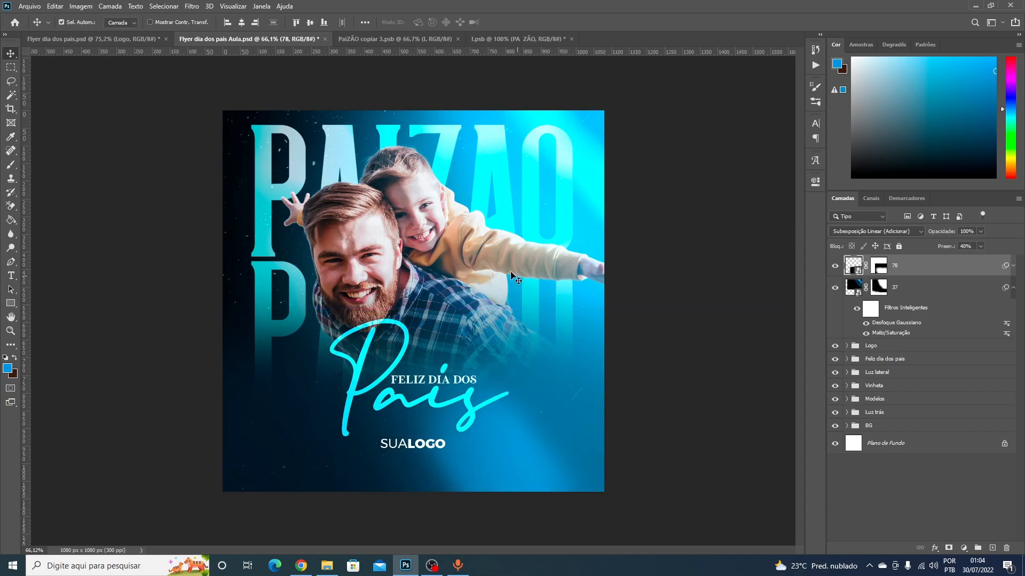
# - Group layers 78 and 37 and name the group "Efeitos de luz"
pyautogui.keyDown('shift'); pyautogui.click(908, 288); pyautogui.keyUp('shift')
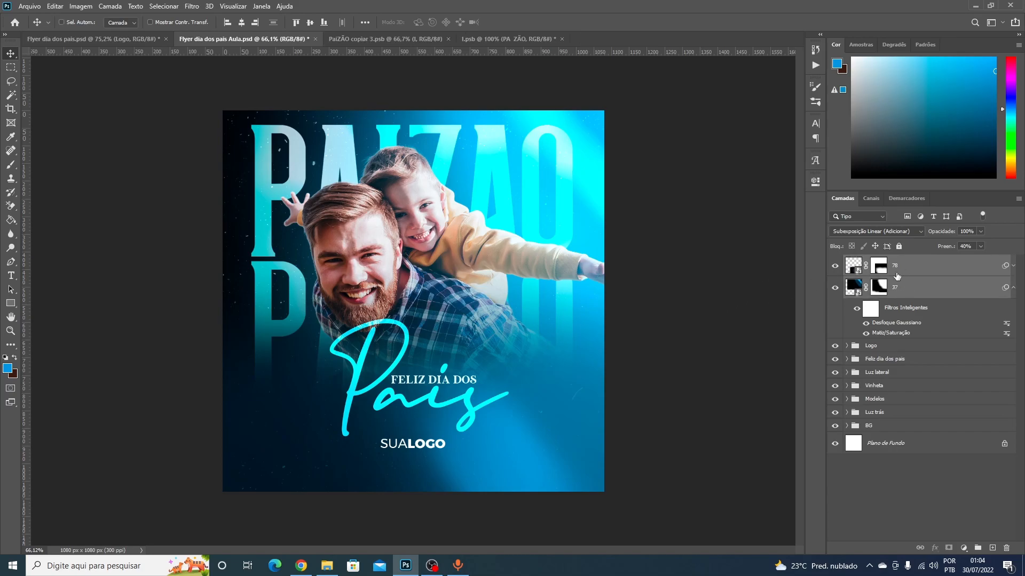
pyautogui.hotkey('ctrl', 'g')
pyautogui.doubleClick(877, 262)
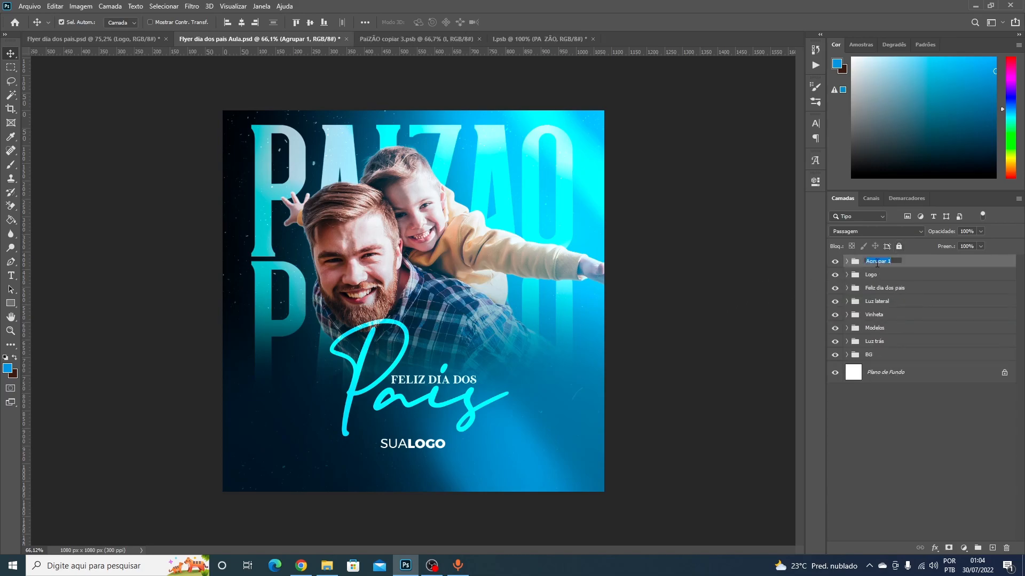
pyautogui.write('Efeitos de luz')
pyautogui.press('Return')
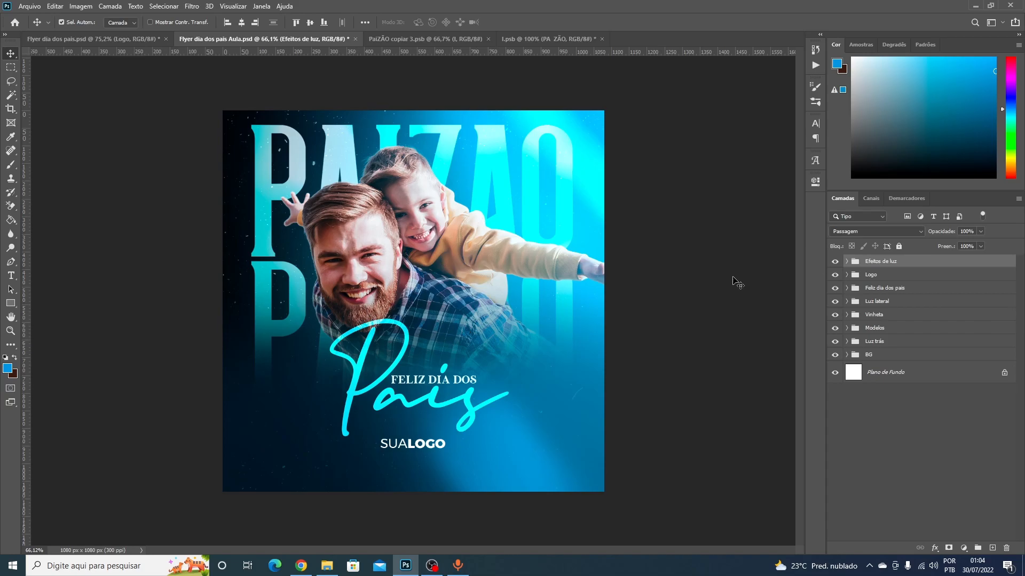
# - Add a Pesquisa de cores adjustment layer above all groups with the 2Strip.look LUT and a fill of 25%
pyautogui.click(963, 548)
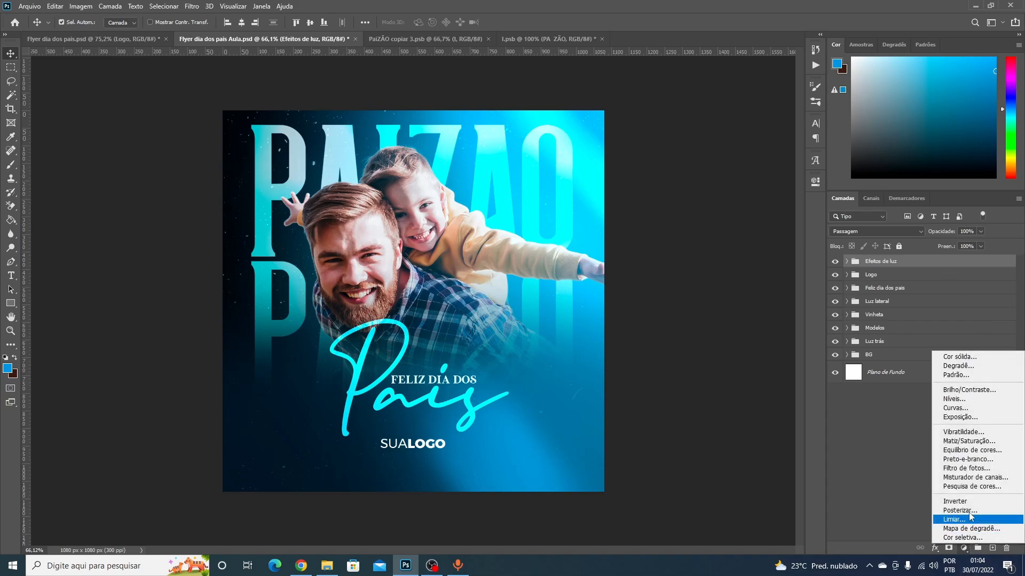
pyautogui.click(963, 487)
pyautogui.click(760, 214)
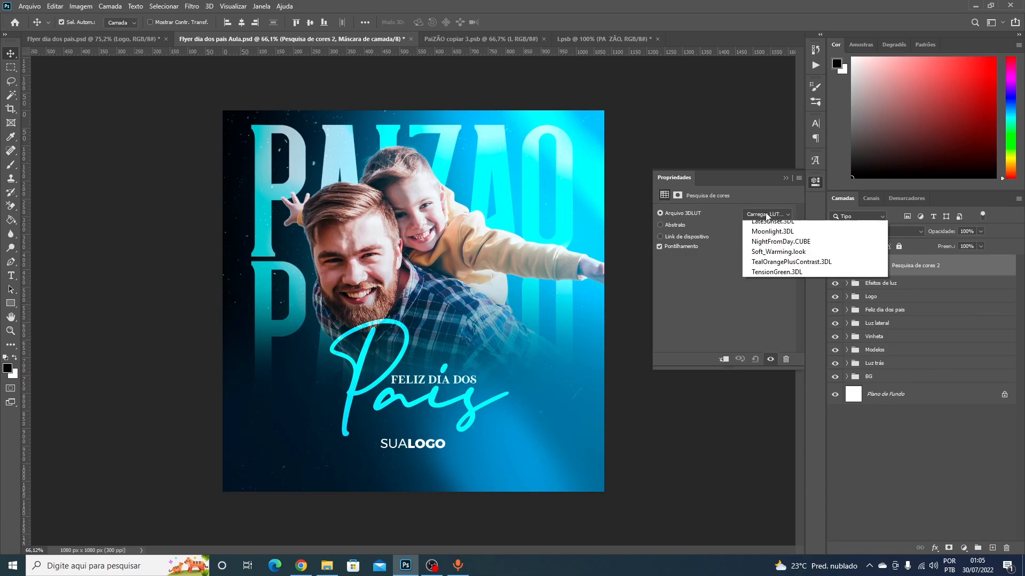
pyautogui.click(766, 257)
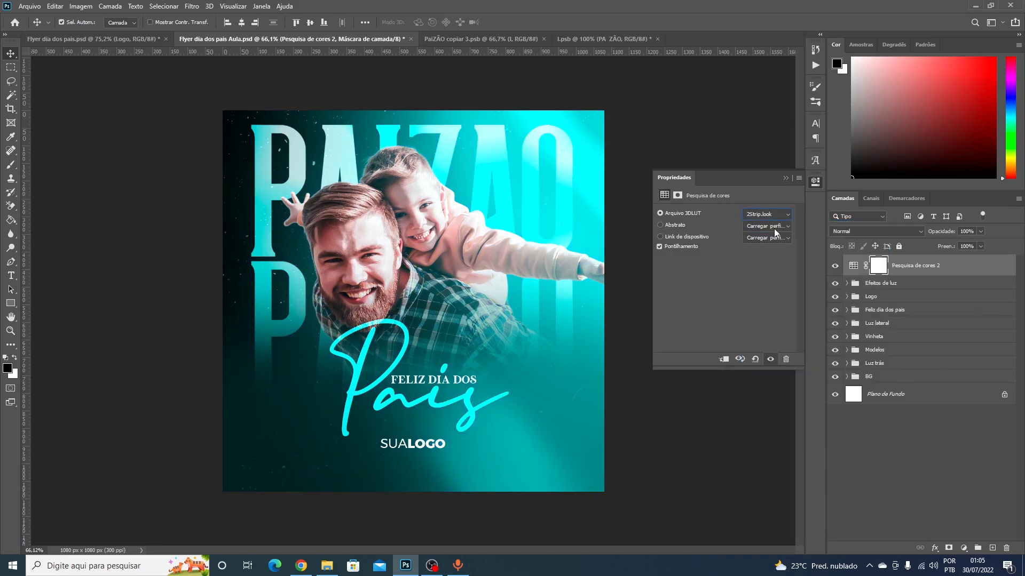
pyautogui.click(980, 246)
pyautogui.click(944, 258)
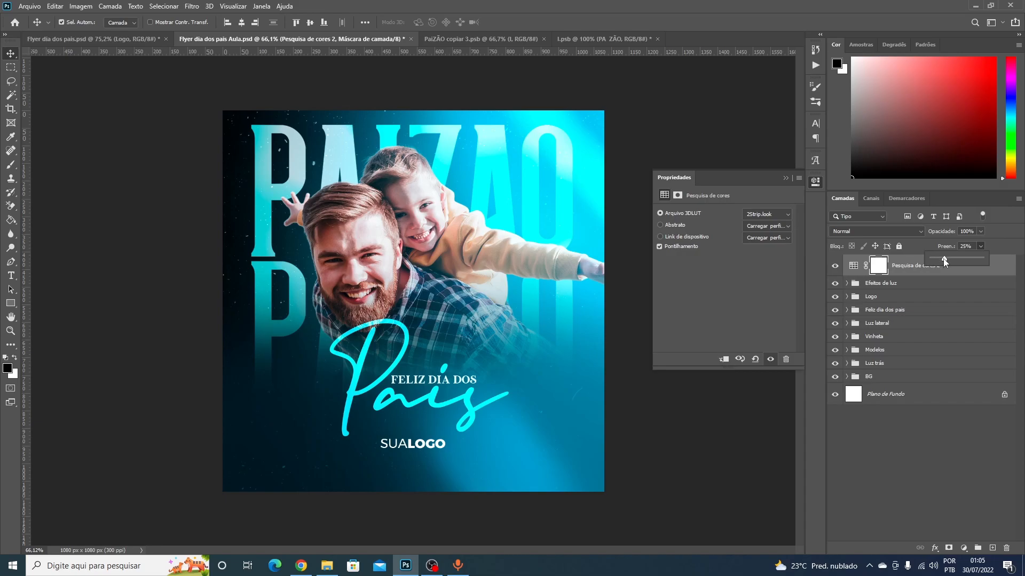
# - Add a second Pesquisa de cores adjustment layer with the 3Strip.look LUT and a fill of 17%
pyautogui.click(963, 548)
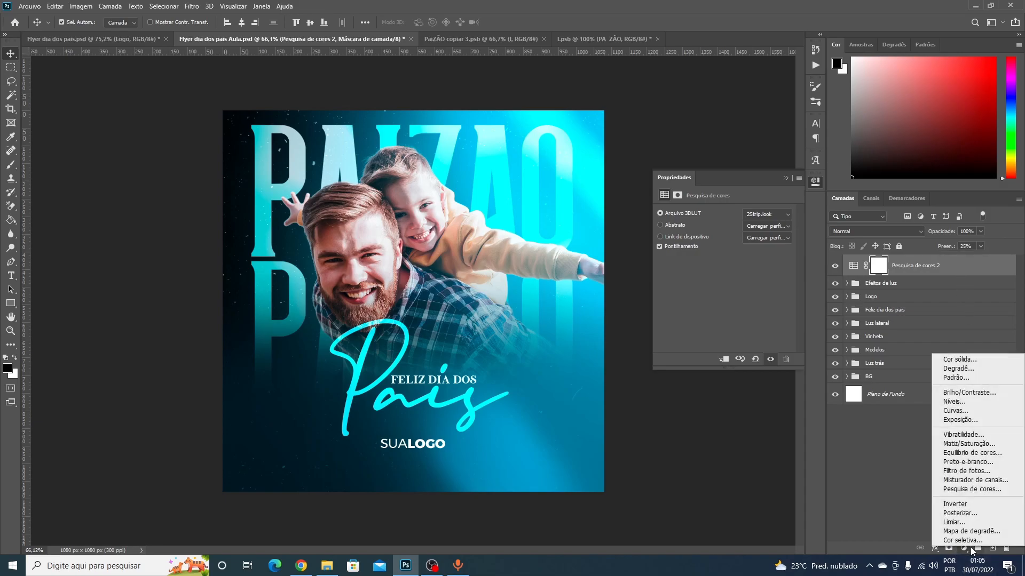
pyautogui.click(971, 489)
pyautogui.click(765, 214)
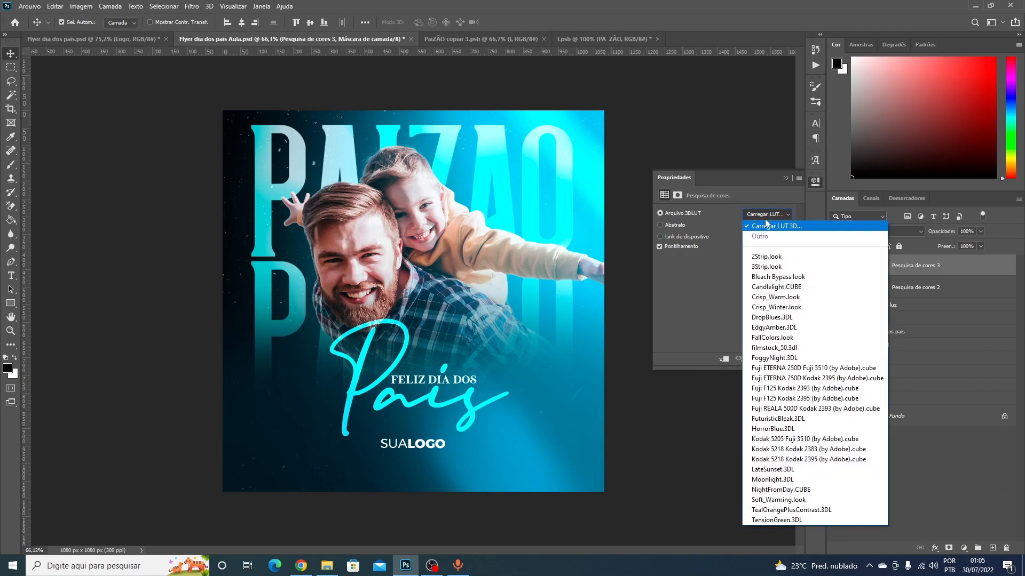
pyautogui.click(768, 267)
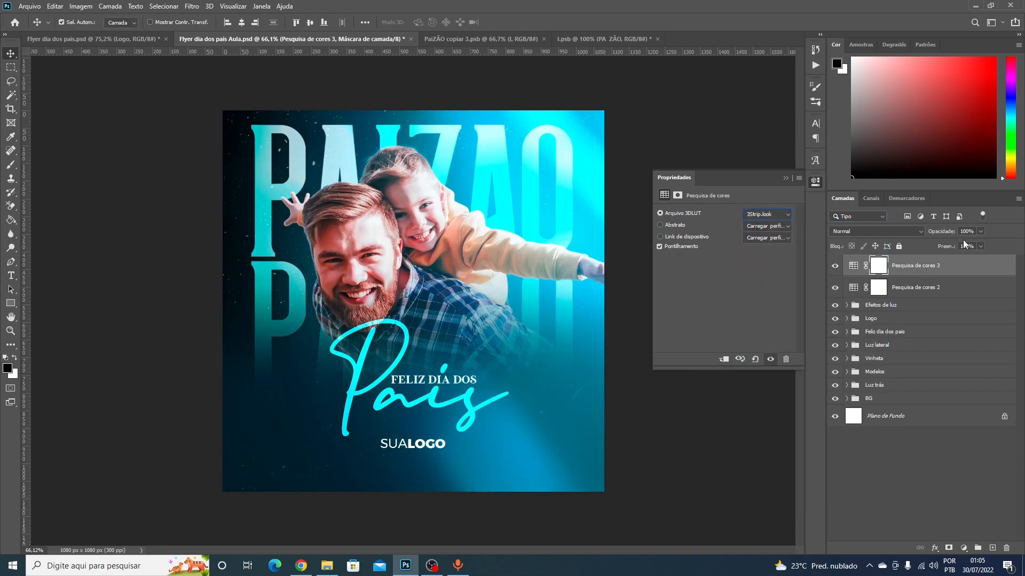
pyautogui.click(979, 246)
pyautogui.moveTo(939, 261); pyautogui.dragTo(939, 261)
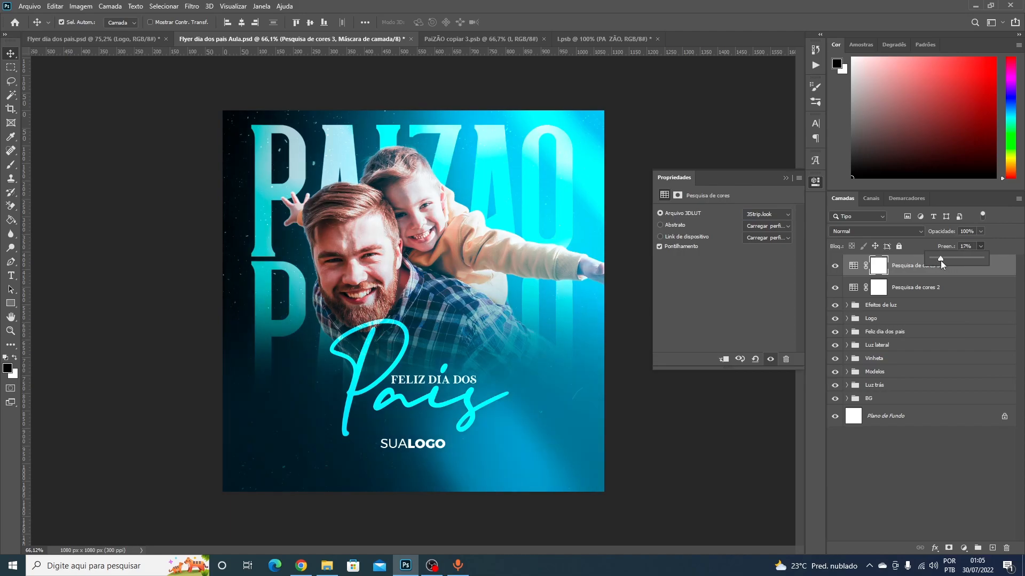
# - Add a third Pesquisa de cores adjustment layer, try several LUTs, choose DropBlues.3DL and lower the fill to 23%
pyautogui.click(964, 548)
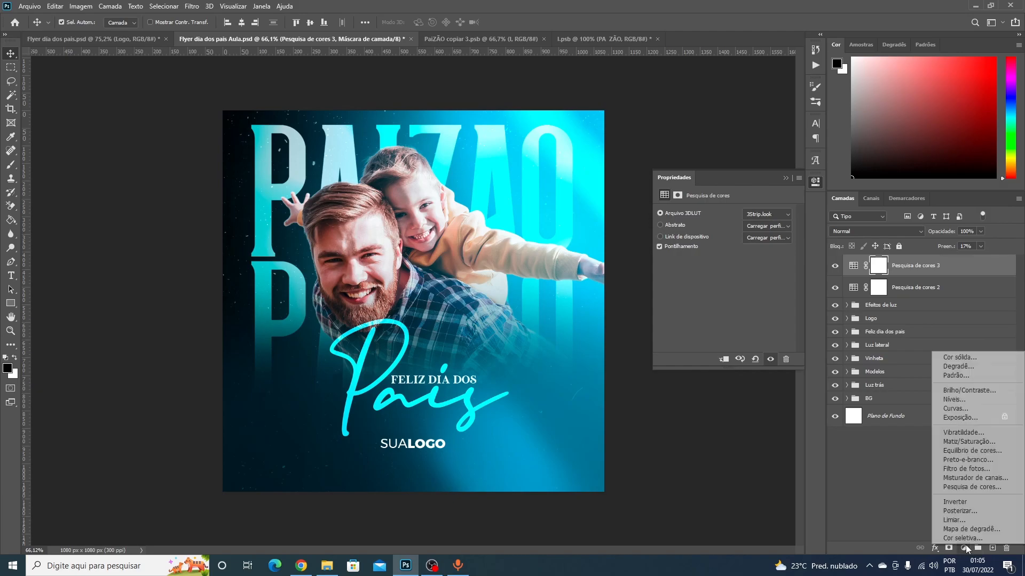
pyautogui.click(978, 487)
pyautogui.click(767, 215)
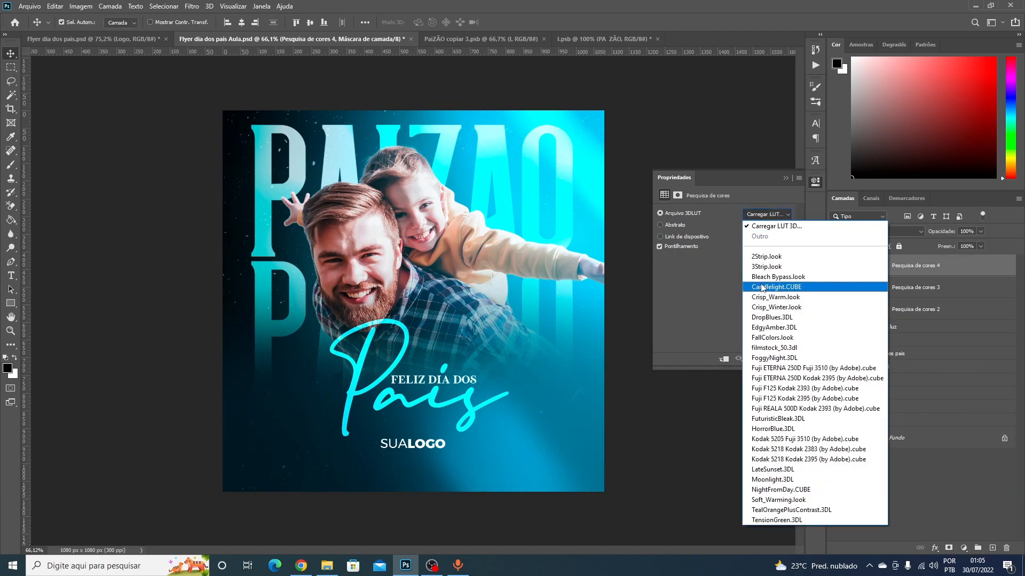
pyautogui.click(776, 286)
pyautogui.press('Down')
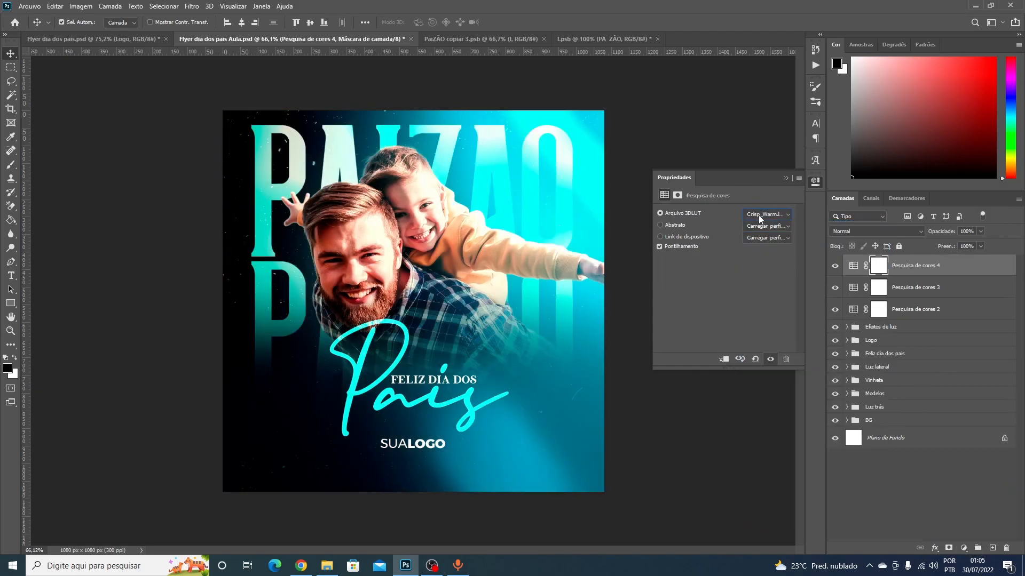
pyautogui.press('Down')
pyautogui.press('Down')
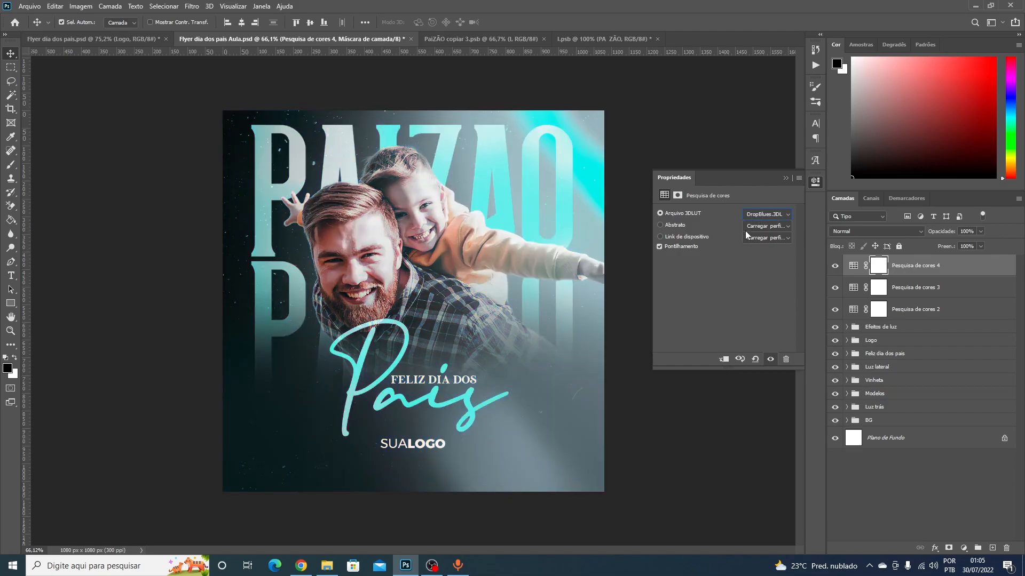
pyautogui.click(981, 247)
pyautogui.moveTo(939, 260); pyautogui.dragTo(943, 261)
# - Add a fourth Pesquisa de cores adjustment layer with the FallColors.look LUT and a fill of 39%
pyautogui.click(963, 549)
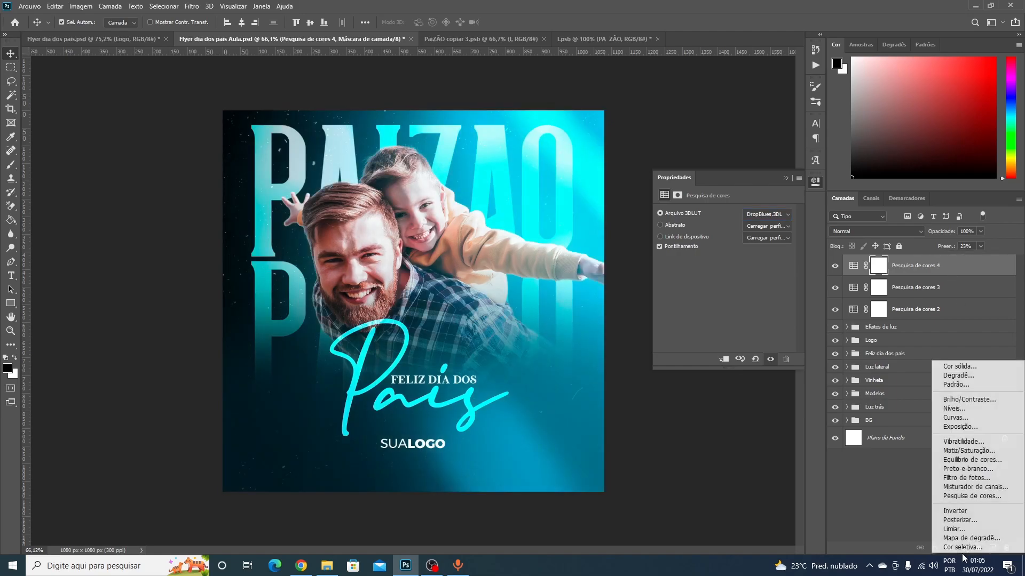
pyautogui.click(974, 496)
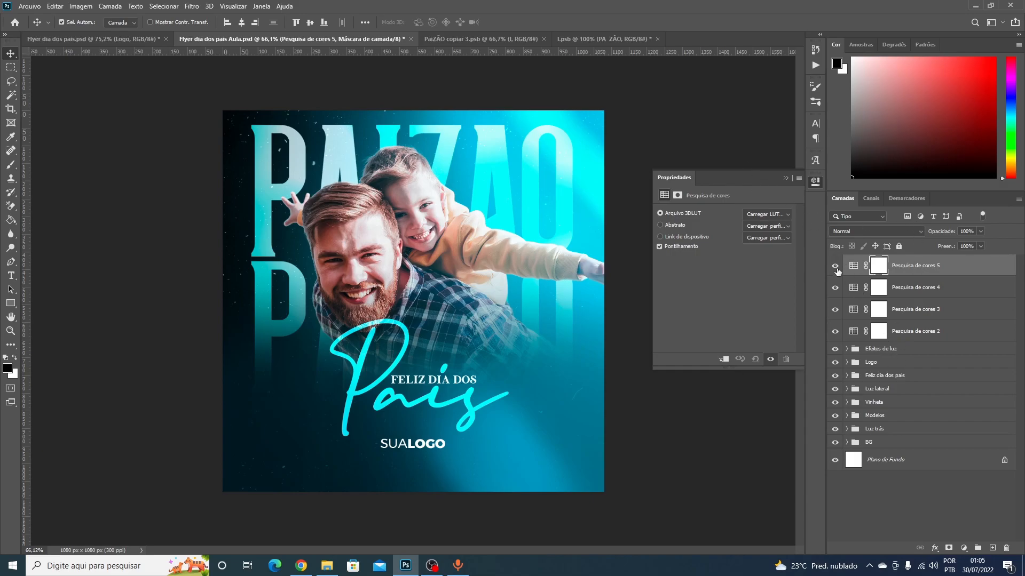
pyautogui.click(761, 211)
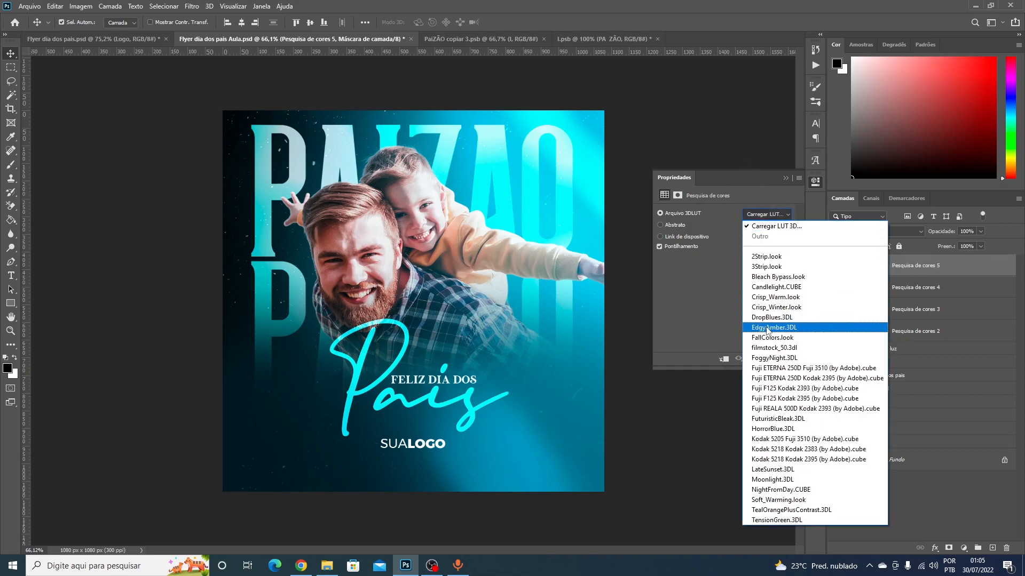
pyautogui.click(769, 327)
pyautogui.press('Down')
pyautogui.press('Up')
pyautogui.moveTo(980, 246); pyautogui.dragTo(952, 258)
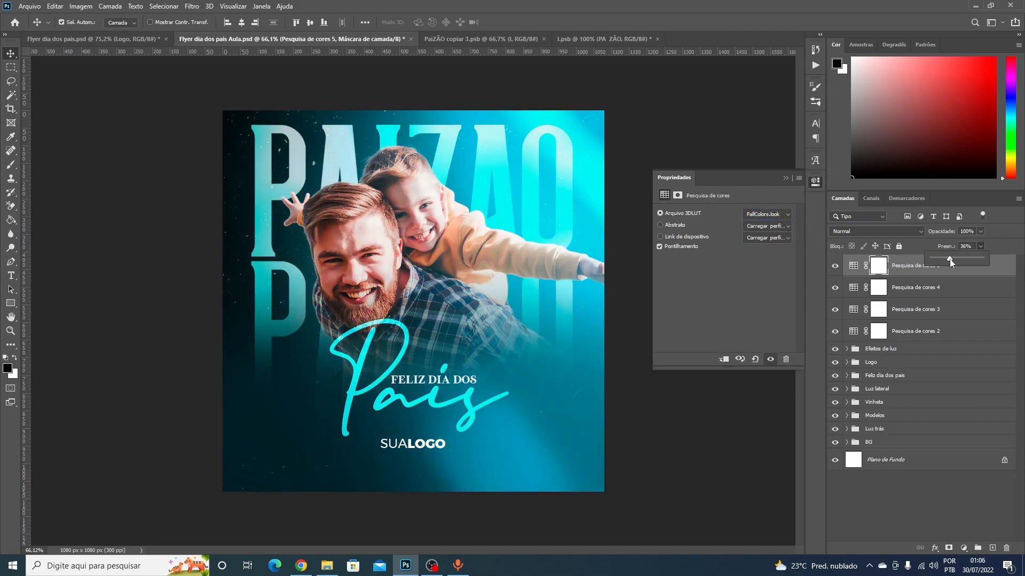
pyautogui.moveTo(950, 262); pyautogui.dragTo(951, 262)
# - Add a fifth Pesquisa de cores adjustment layer with the FoggyNight.3DL LUT and a fill of 20%
pyautogui.click(963, 548)
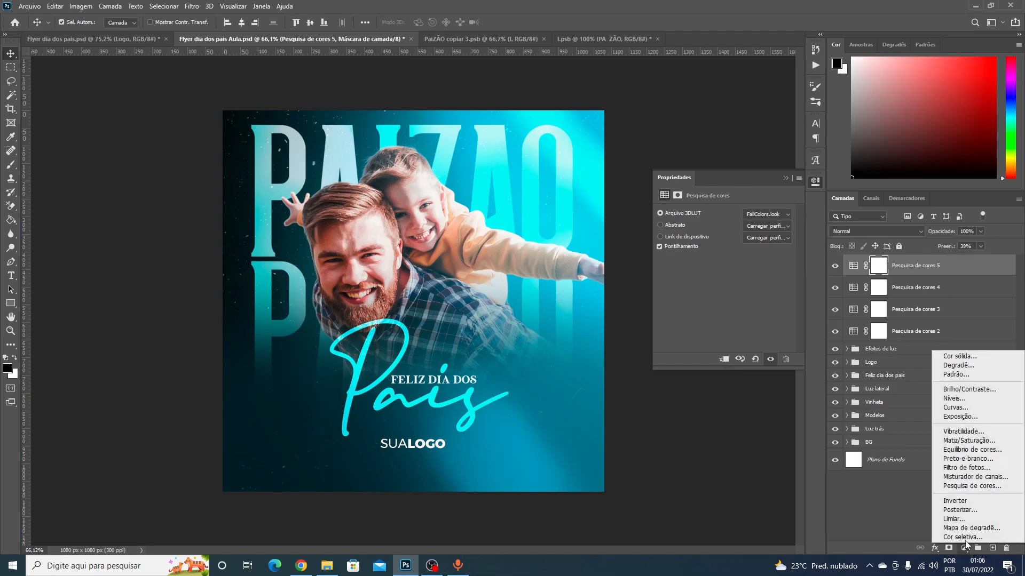
pyautogui.click(966, 489)
pyautogui.click(768, 214)
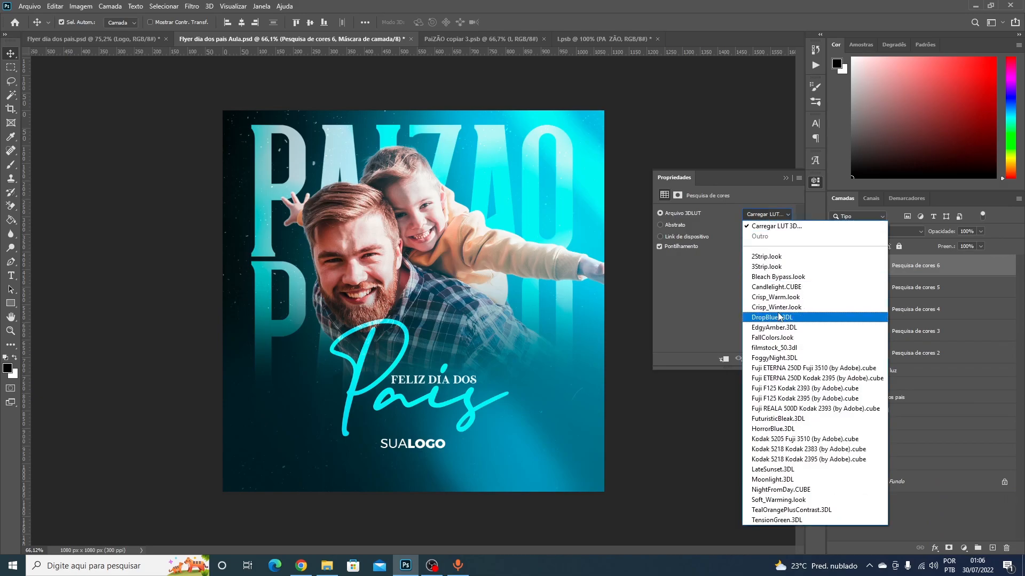
pyautogui.click(774, 352)
pyautogui.scroll(-1, 763, 213)
pyautogui.scroll(1, 763, 212)
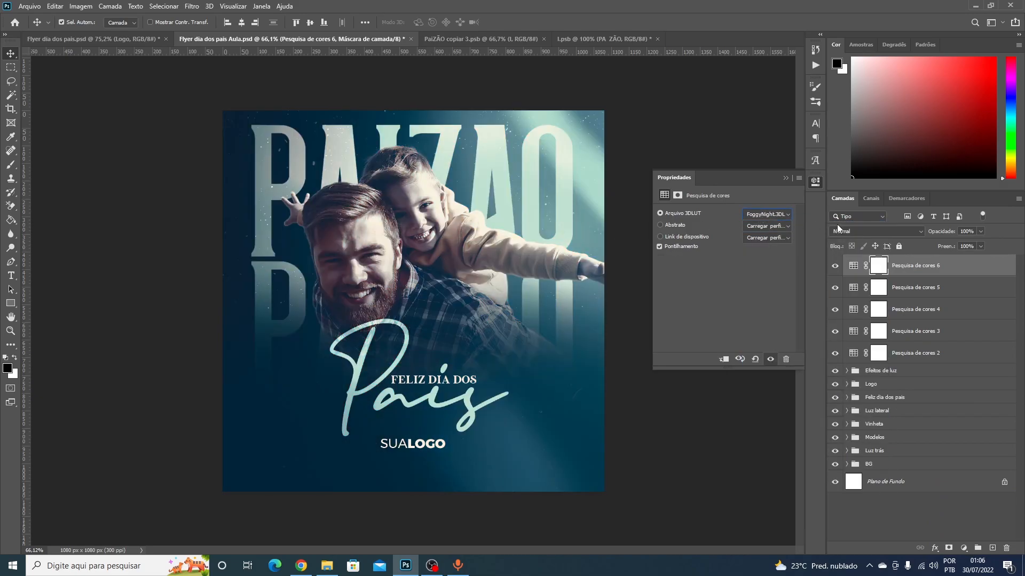
pyautogui.moveTo(961, 260); pyautogui.dragTo(944, 261)
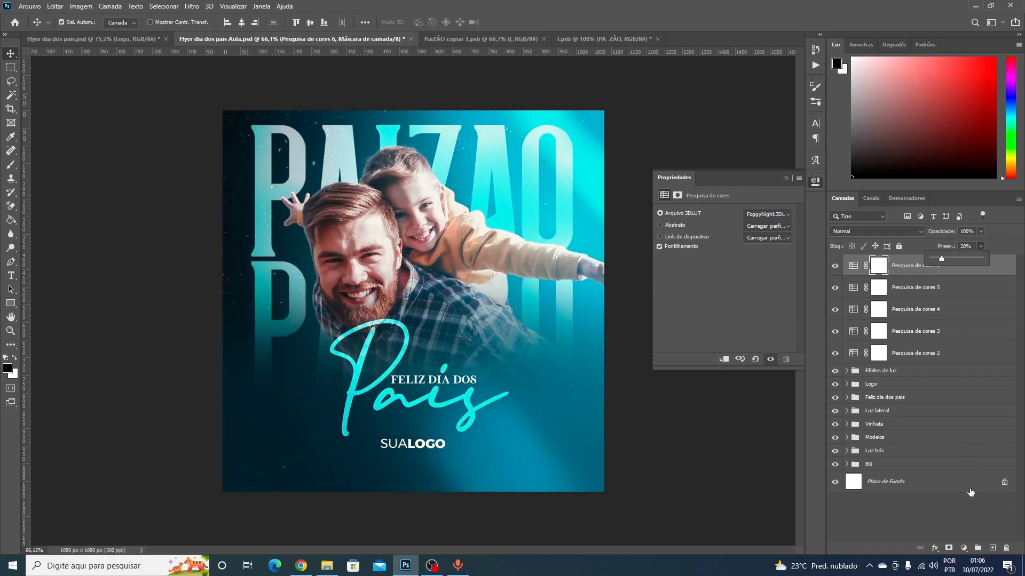
# - Add a sixth Pesquisa de cores adjustment layer with a Fuji ETERNA 250D LUT and a fill of 36%
pyautogui.click(963, 548)
pyautogui.click(945, 486)
pyautogui.click(767, 214)
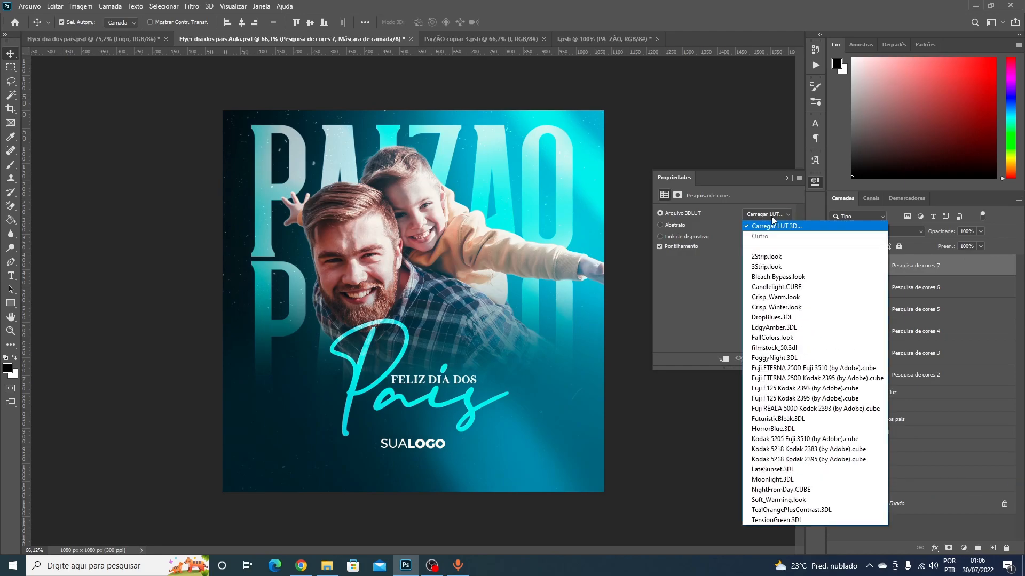
pyautogui.click(768, 365)
pyautogui.scroll(-2, 764, 213)
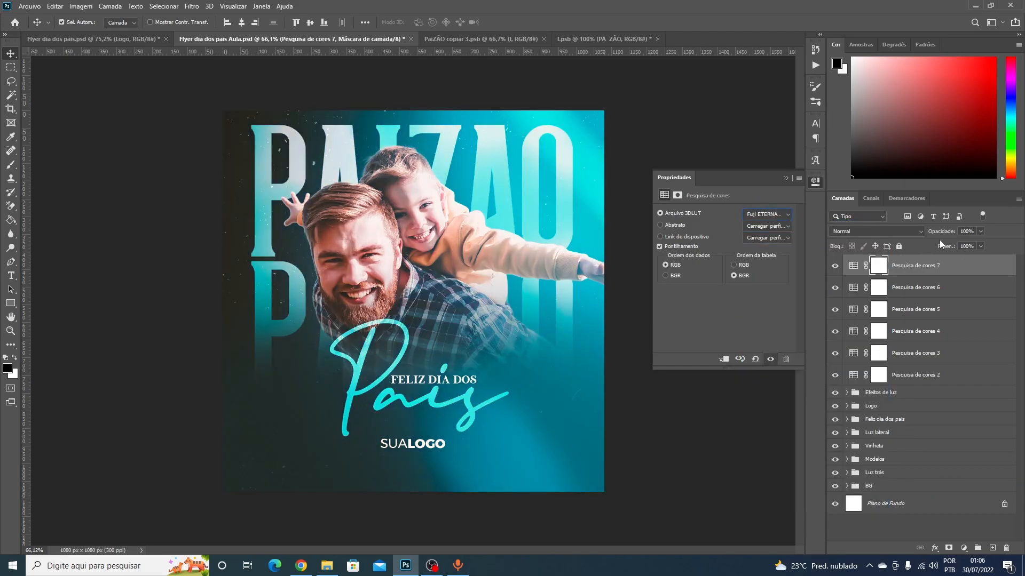
pyautogui.moveTo(953, 260); pyautogui.dragTo(949, 260)
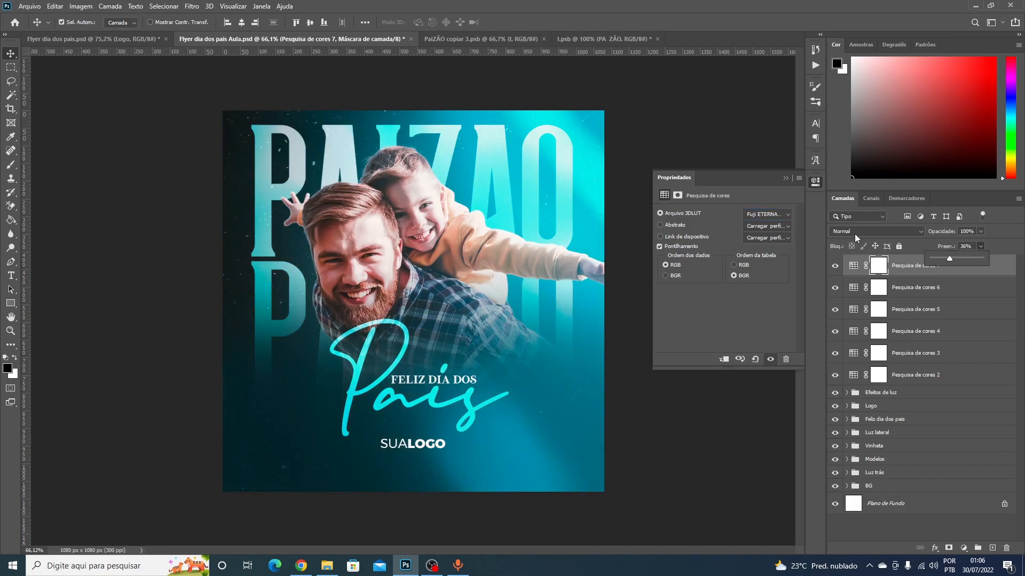
# - Add a seventh Pesquisa de cores adjustment layer, try the Kodak LUTs, choose Kodak 5218 Kodak 2395 and lower the fill to 39%
pyautogui.click(964, 548)
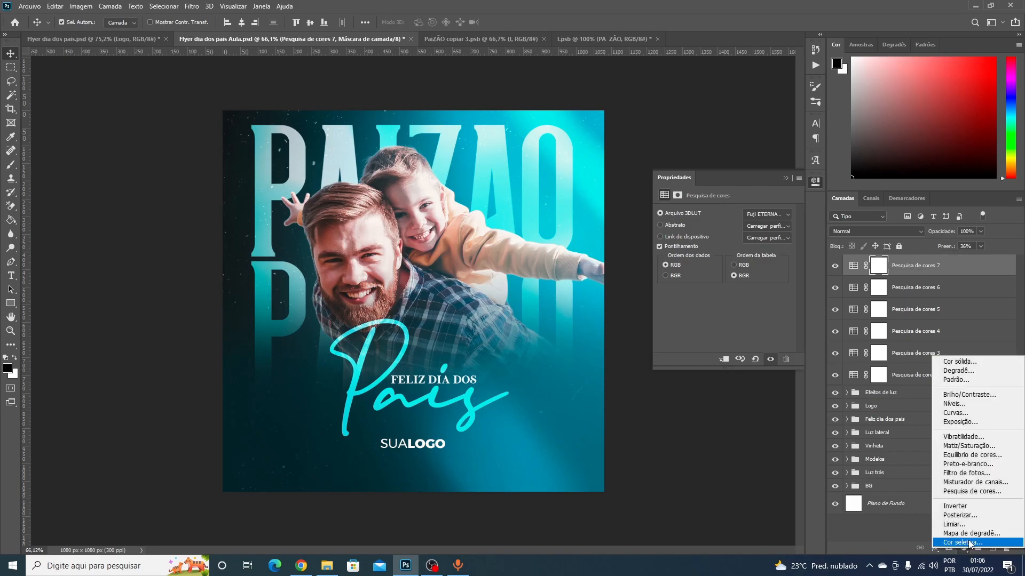
pyautogui.click(955, 491)
pyautogui.click(789, 215)
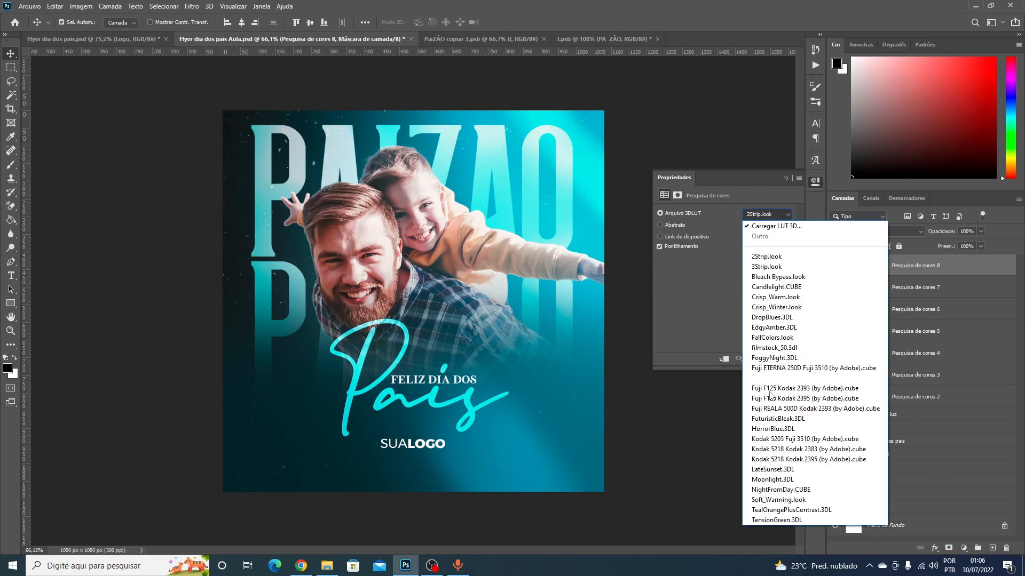
pyautogui.click(774, 440)
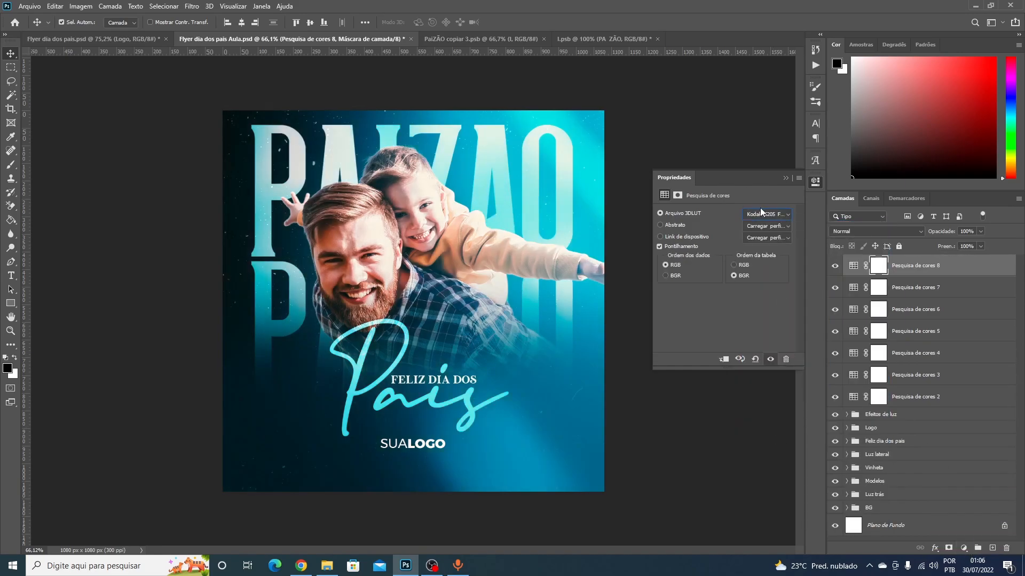
pyautogui.scroll(-1, 759, 213)
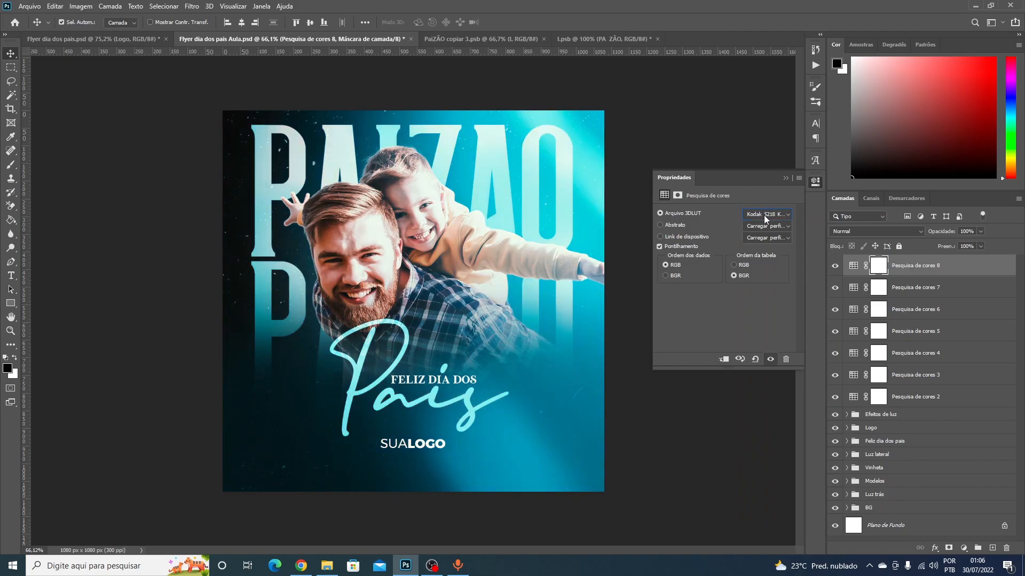
pyautogui.scroll(-1, 764, 216)
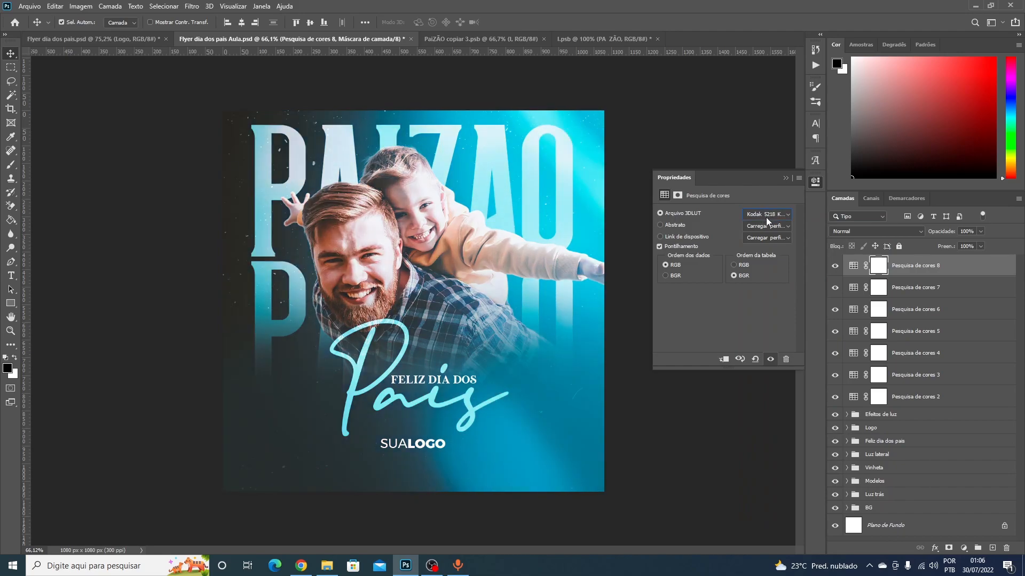
pyautogui.click(980, 247)
pyautogui.click(953, 260)
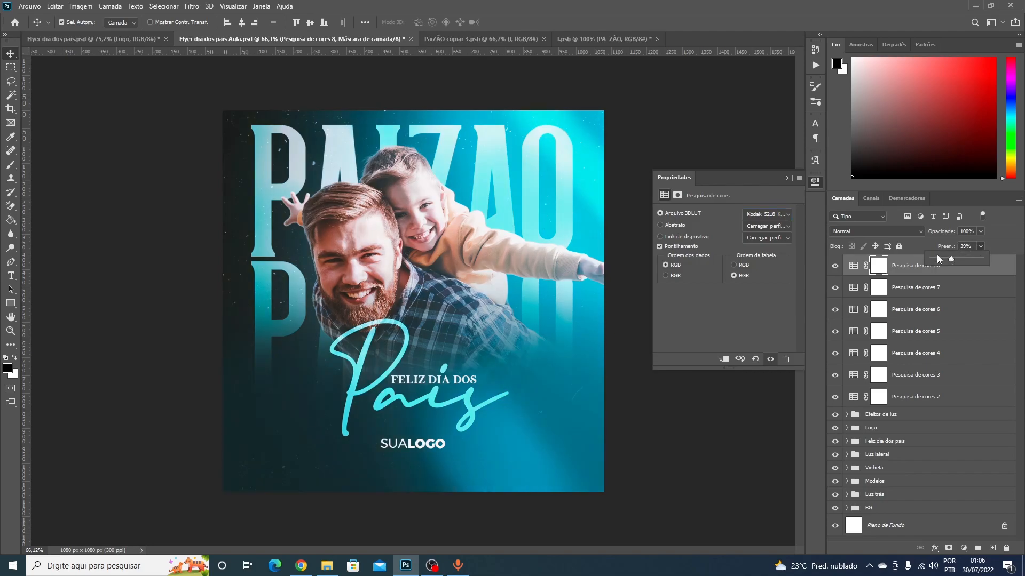
pyautogui.click(788, 178)
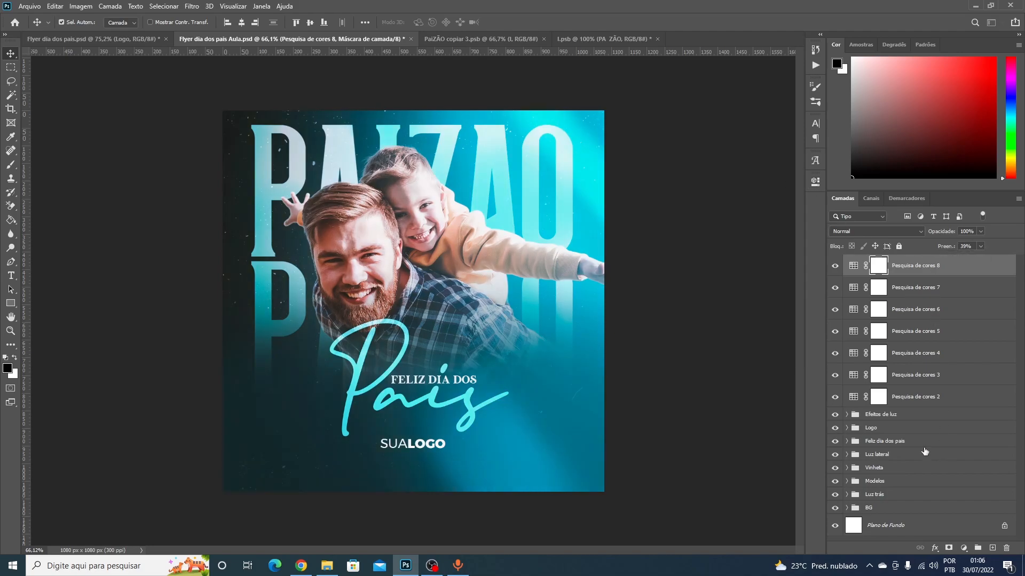
# - Add a Curvas adjustment layer on top, anchor the shadows and midtones on the RGB curve and pull the highlights slightly down
pyautogui.click(963, 548)
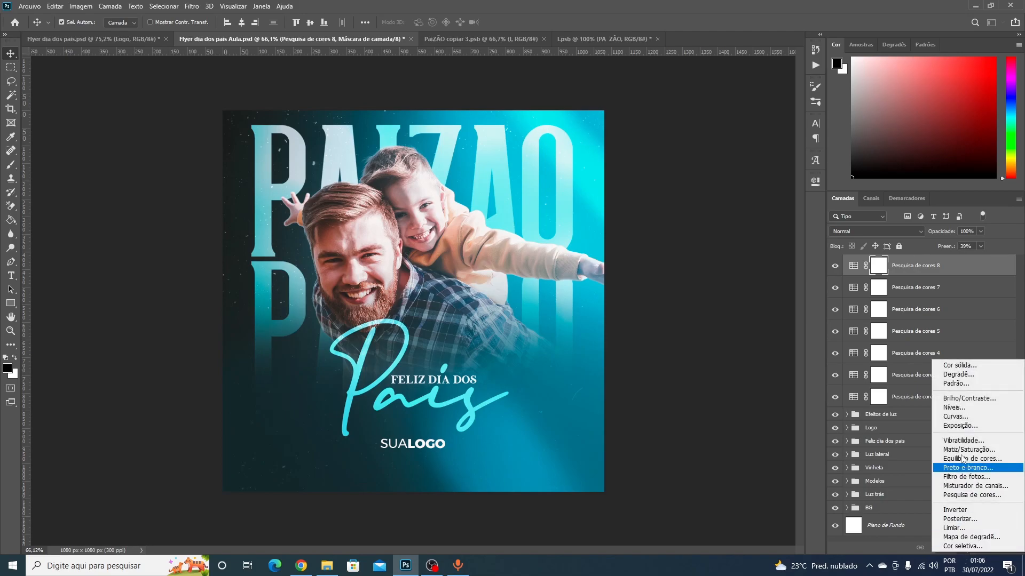
pyautogui.click(955, 416)
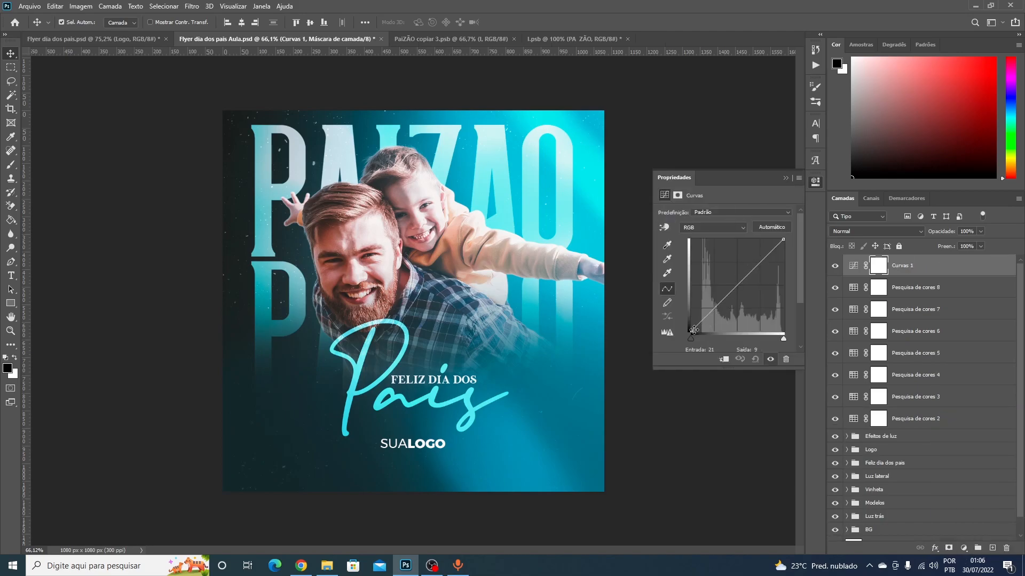
pyautogui.moveTo(693, 329); pyautogui.dragTo(689, 328)
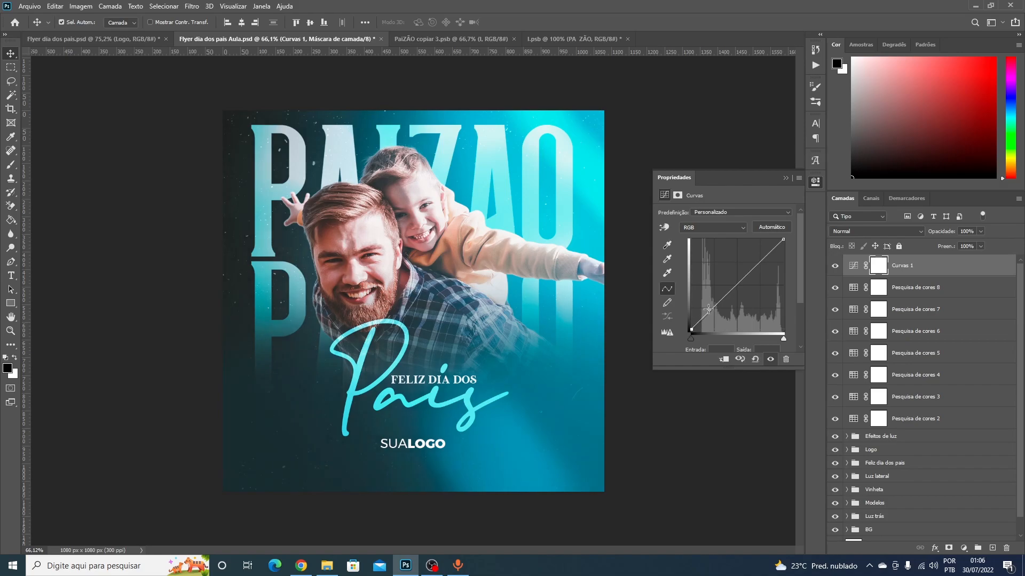
pyautogui.moveTo(715, 306); pyautogui.dragTo(715, 309)
pyautogui.click(739, 283)
pyautogui.moveTo(759, 261); pyautogui.dragTo(761, 266)
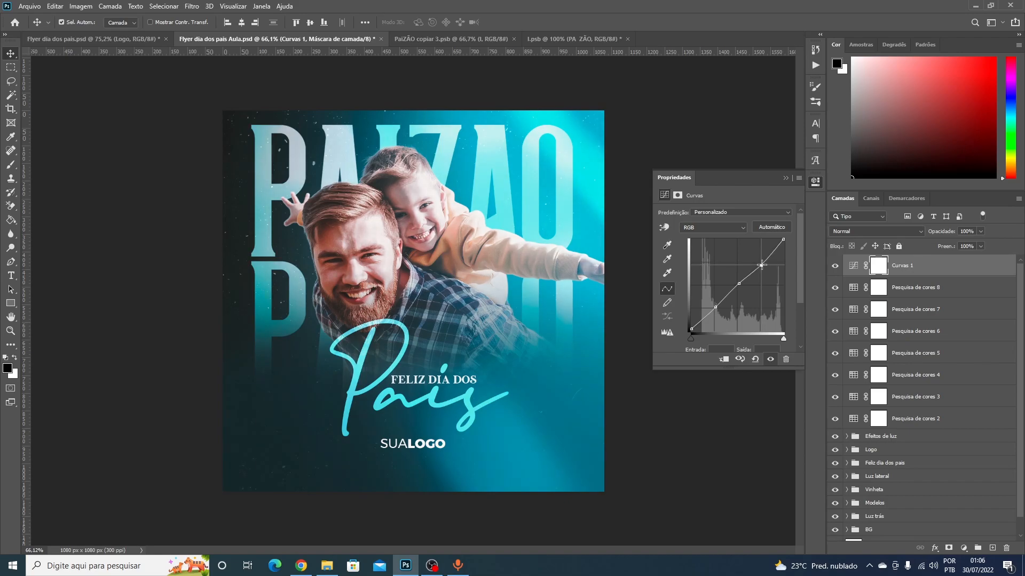
# - Compare the flyer with and without the Curvas adjustment
pyautogui.click(770, 359)
pyautogui.click(770, 360)
pyautogui.click(770, 360)
pyautogui.click(770, 359)
pyautogui.click(770, 360)
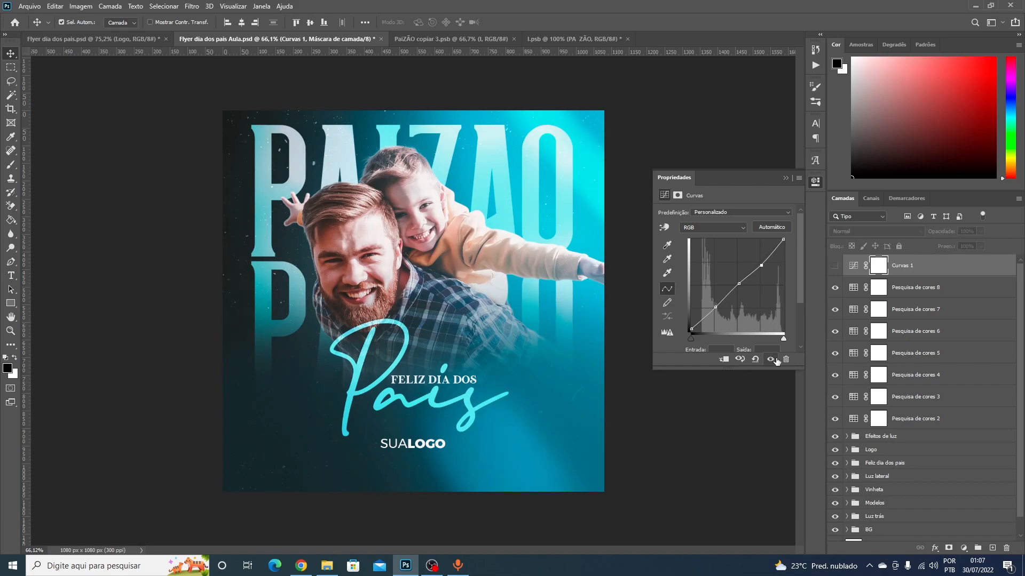
pyautogui.click(770, 360)
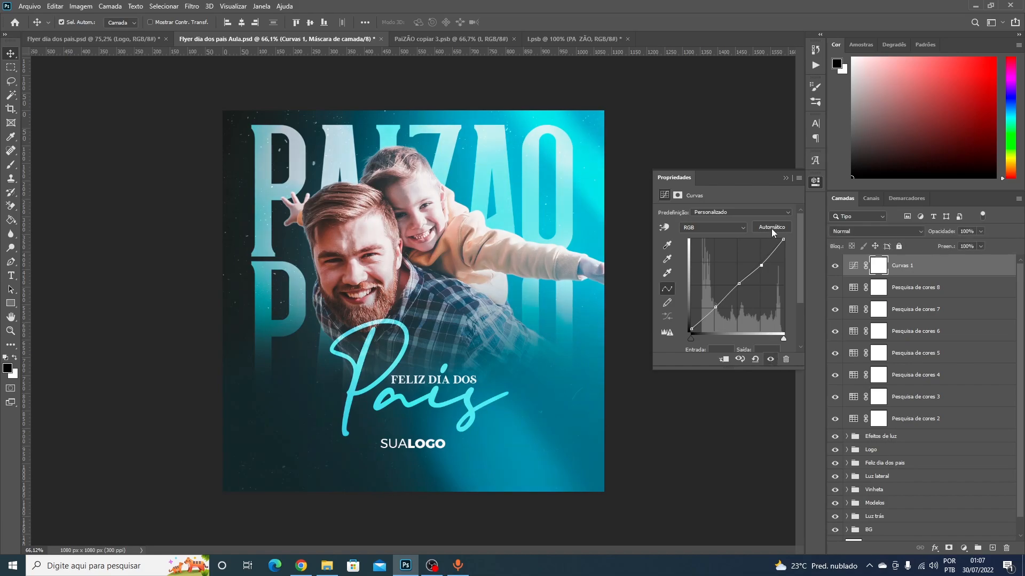
pyautogui.click(785, 178)
# - Group the Curvas layer and all Pesquisa de cores layers as "Fx" and compare the flyer with the group hidden and shown
pyautogui.keyDown('shift'); pyautogui.click(912, 419); pyautogui.keyUp('shift')
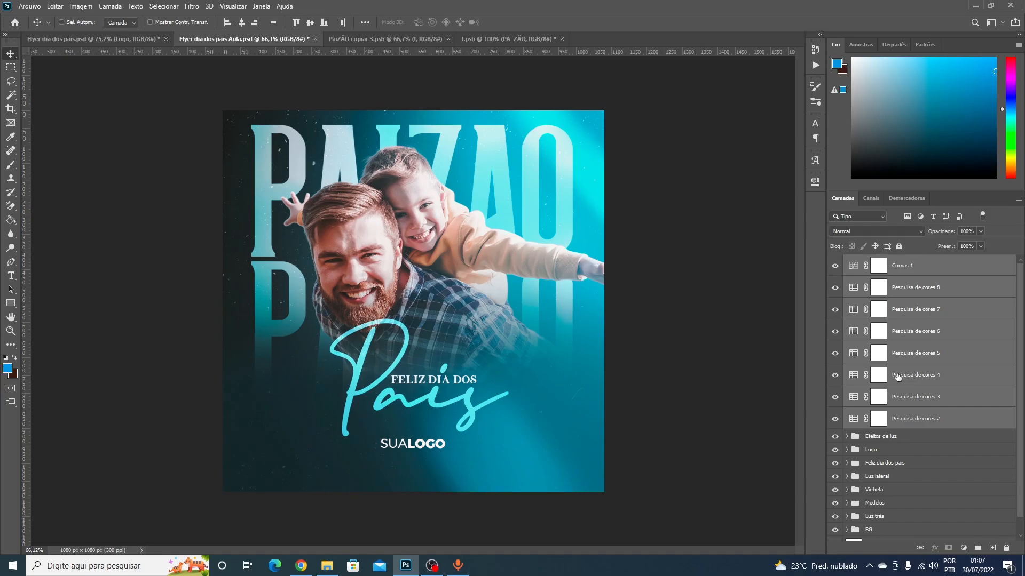
pyautogui.hotkey('ctrl', 'g')
pyautogui.doubleClick(877, 262)
pyautogui.write('F')
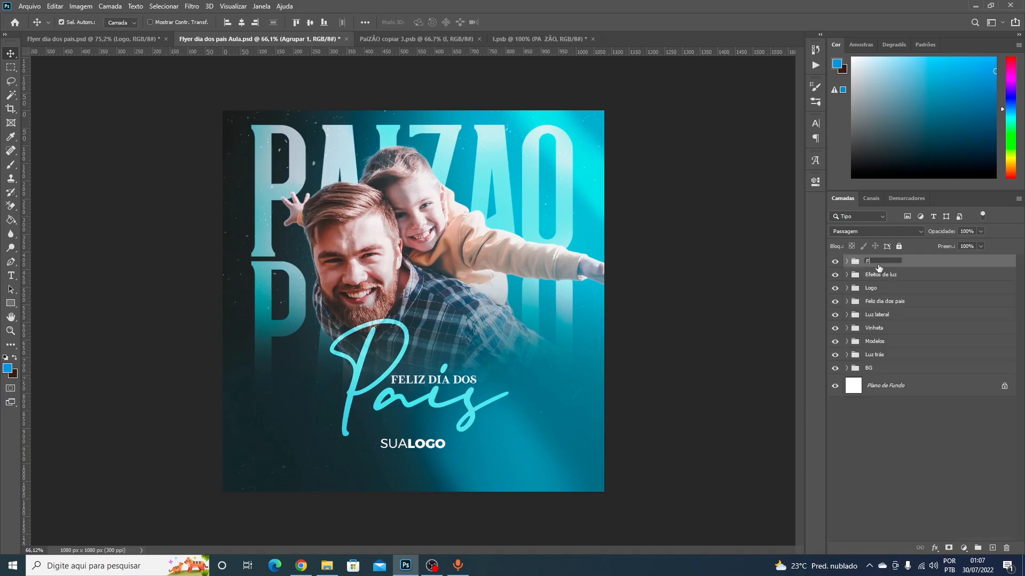
pyautogui.write('x')
pyautogui.press('Return')
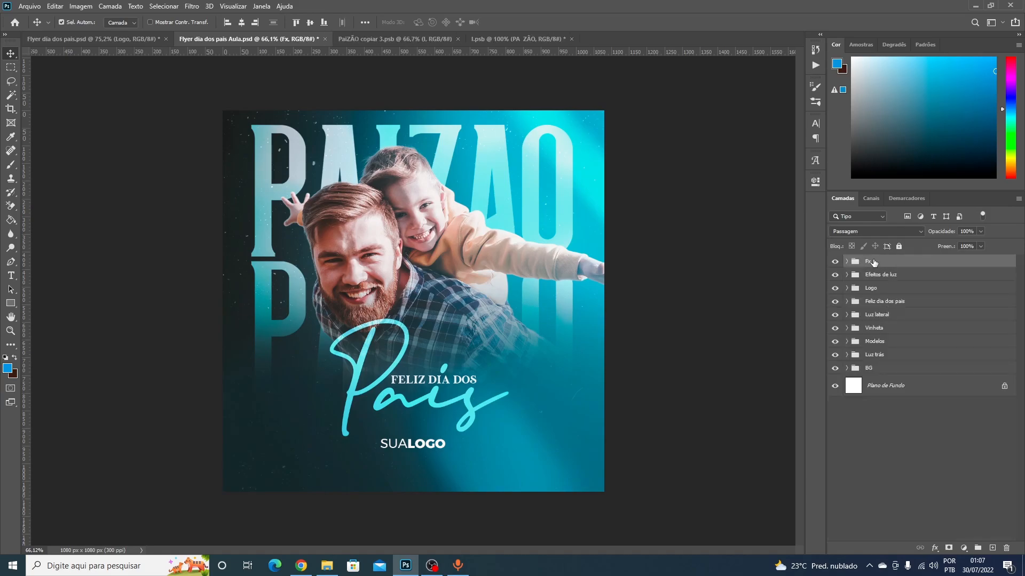
pyautogui.click(836, 262)
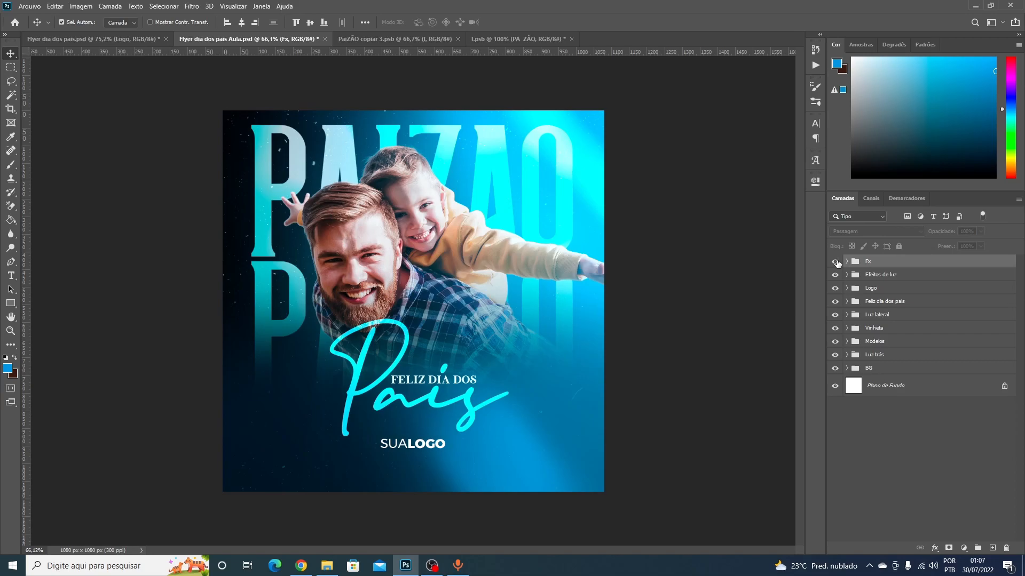
pyautogui.click(835, 261)
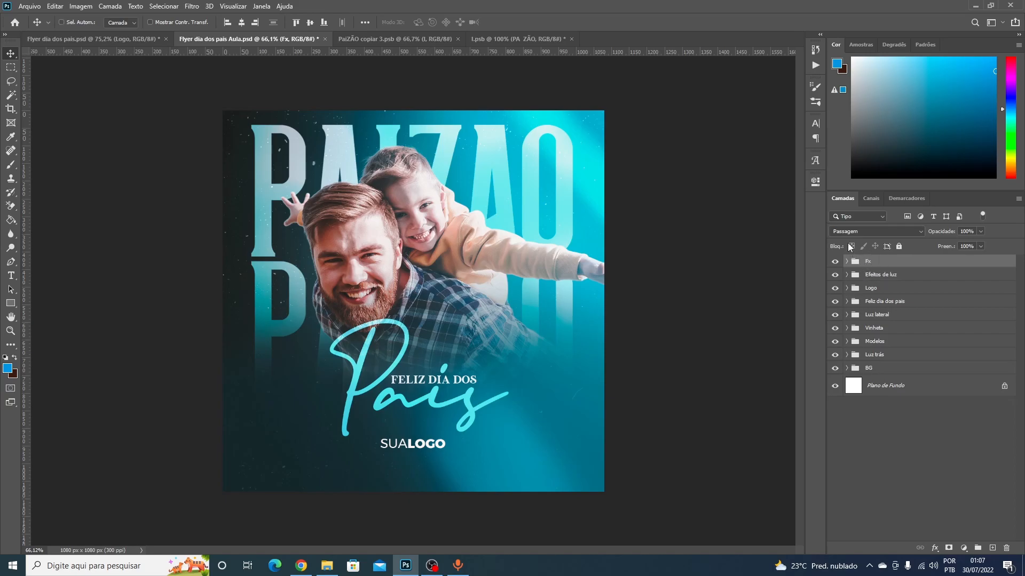
# - Stamp all visible layers into a new layer above the Fx group and convert it to a smart object
pyautogui.hotkey('ctrl', 'shift', 'alt', 'e')
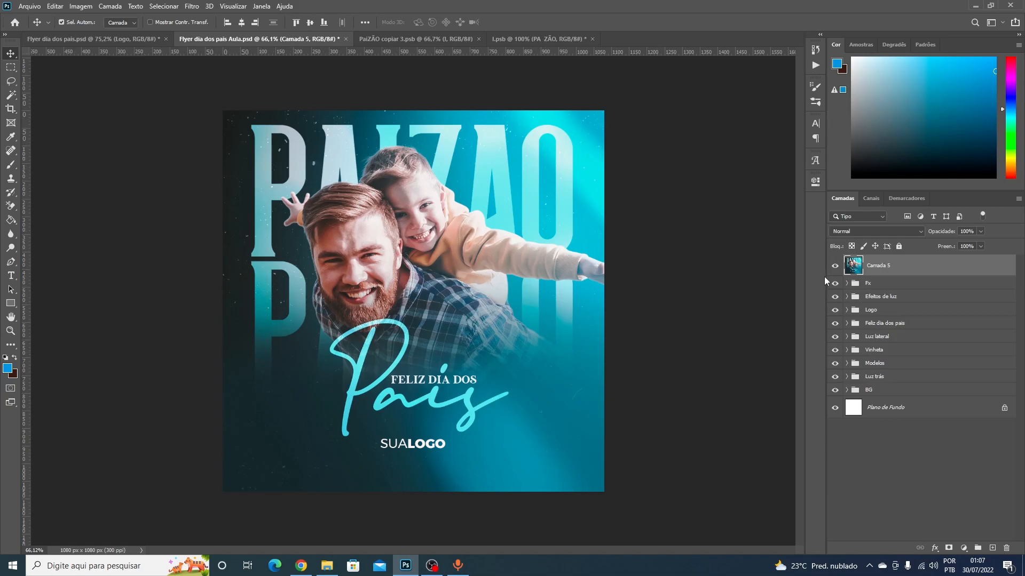
pyautogui.rightClick(875, 270)
pyautogui.click(907, 251)
# - In the Camera Raw filter for the stamped layer, set Claridade to +19 and Exposição to +0,15, and raise Vibração slightly
pyautogui.hotkey('ctrl', 'shift', 'a')
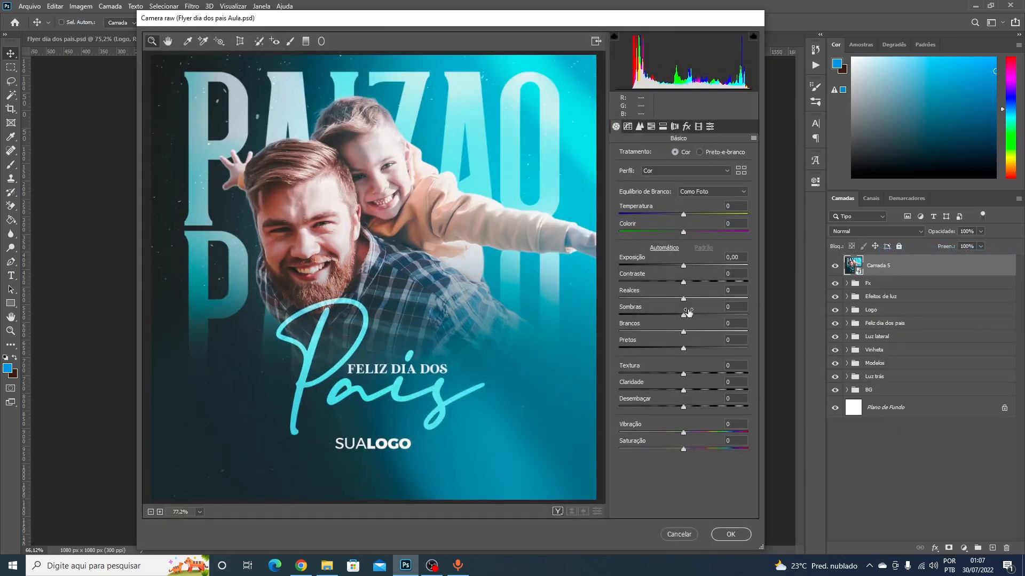
pyautogui.moveTo(682, 389); pyautogui.dragTo(697, 393)
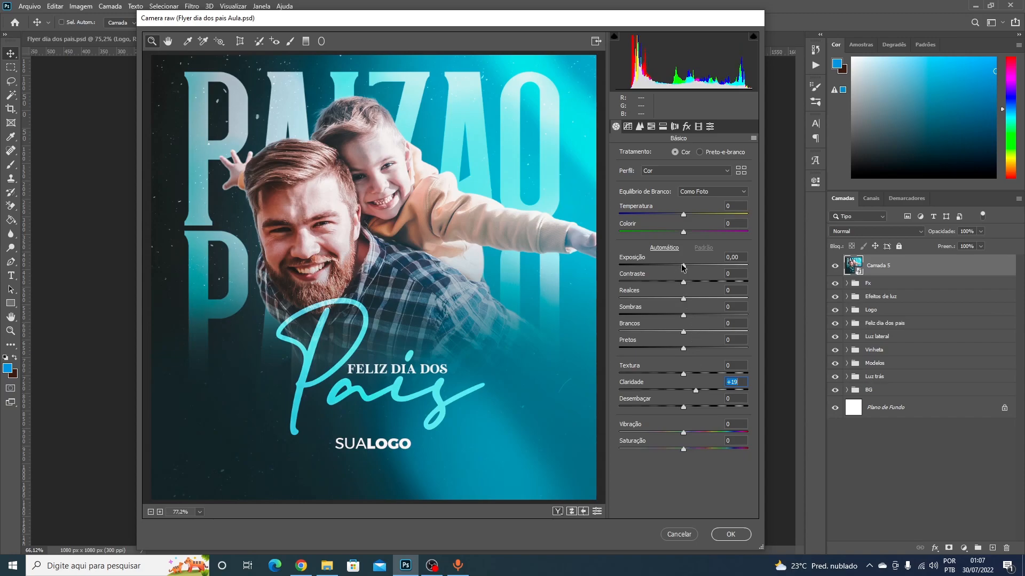
pyautogui.moveTo(683, 266); pyautogui.dragTo(686, 268)
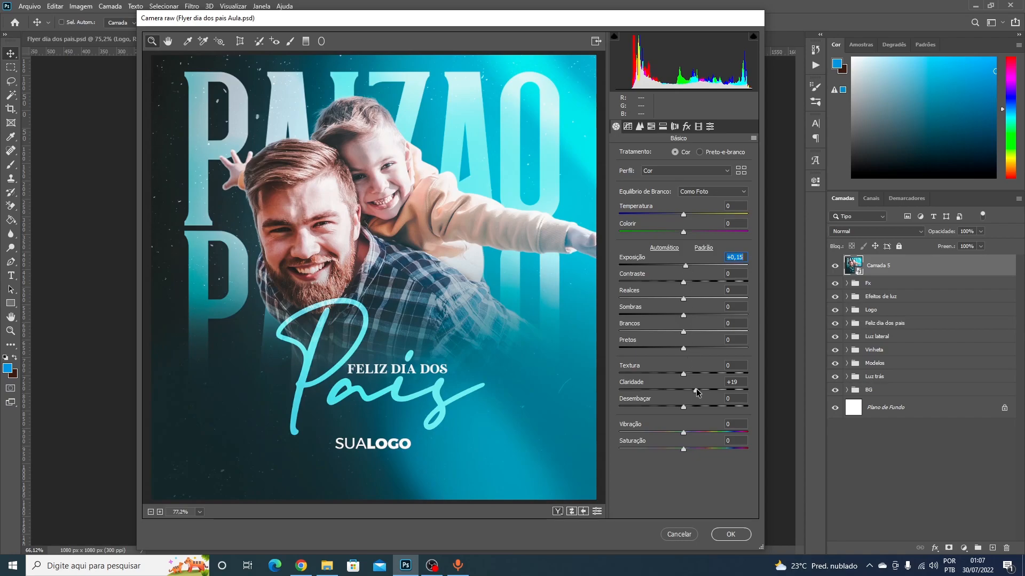
pyautogui.moveTo(684, 432); pyautogui.dragTo(691, 432)
# - Set the Camera Raw sharpening intensity to about 16 and the grain intensity to 7, and apply the filter
pyautogui.click(639, 127)
pyautogui.moveTo(619, 171); pyautogui.dragTo(631, 172)
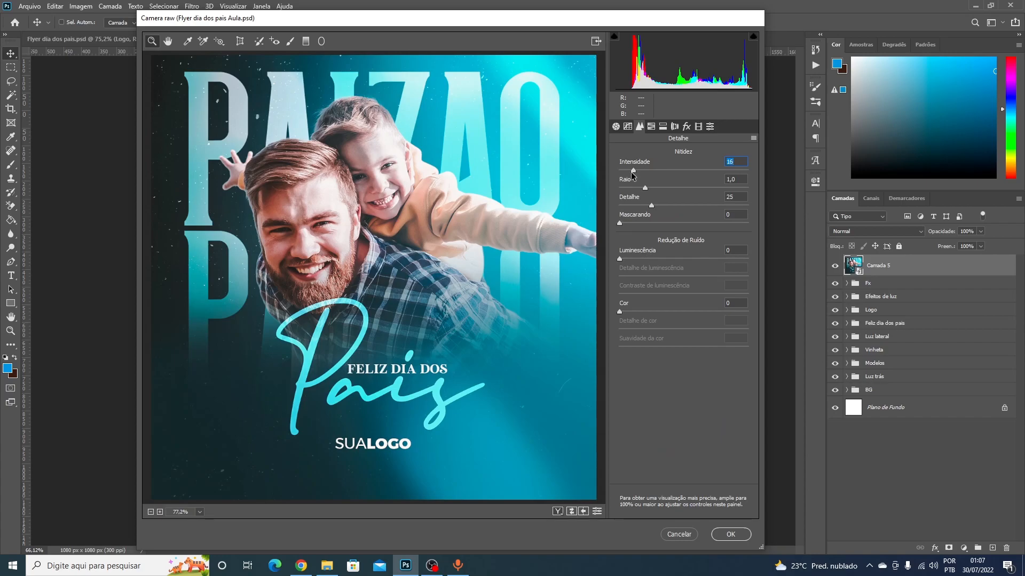
pyautogui.moveTo(634, 170); pyautogui.dragTo(635, 170)
pyautogui.click(686, 126)
pyautogui.moveTo(623, 171); pyautogui.dragTo(629, 172)
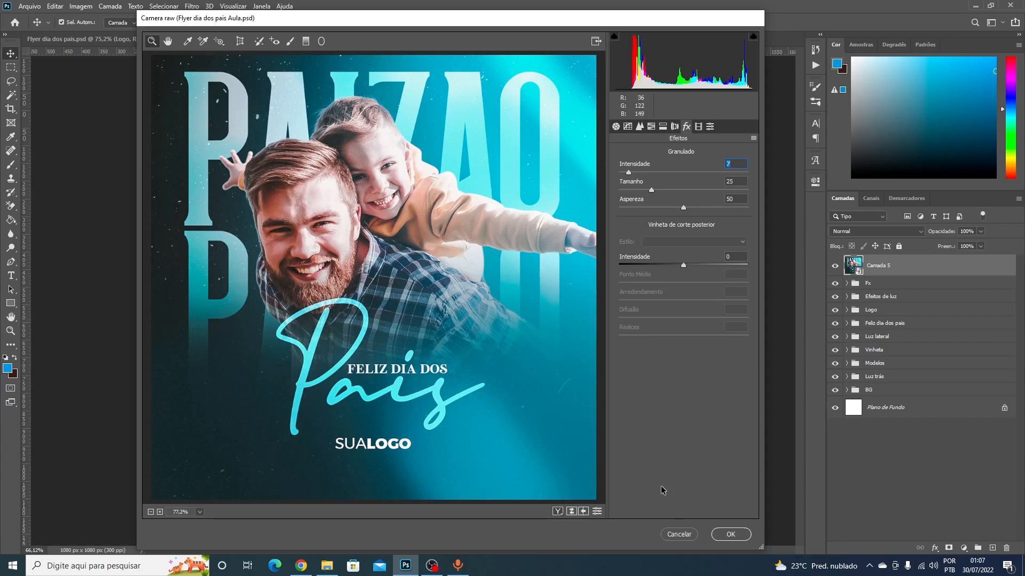
pyautogui.click(730, 535)
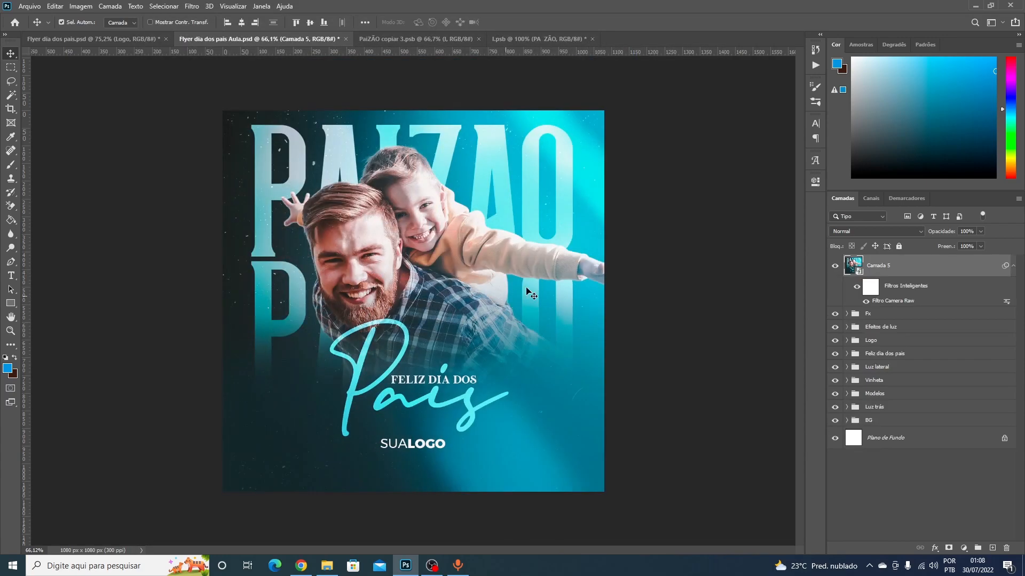